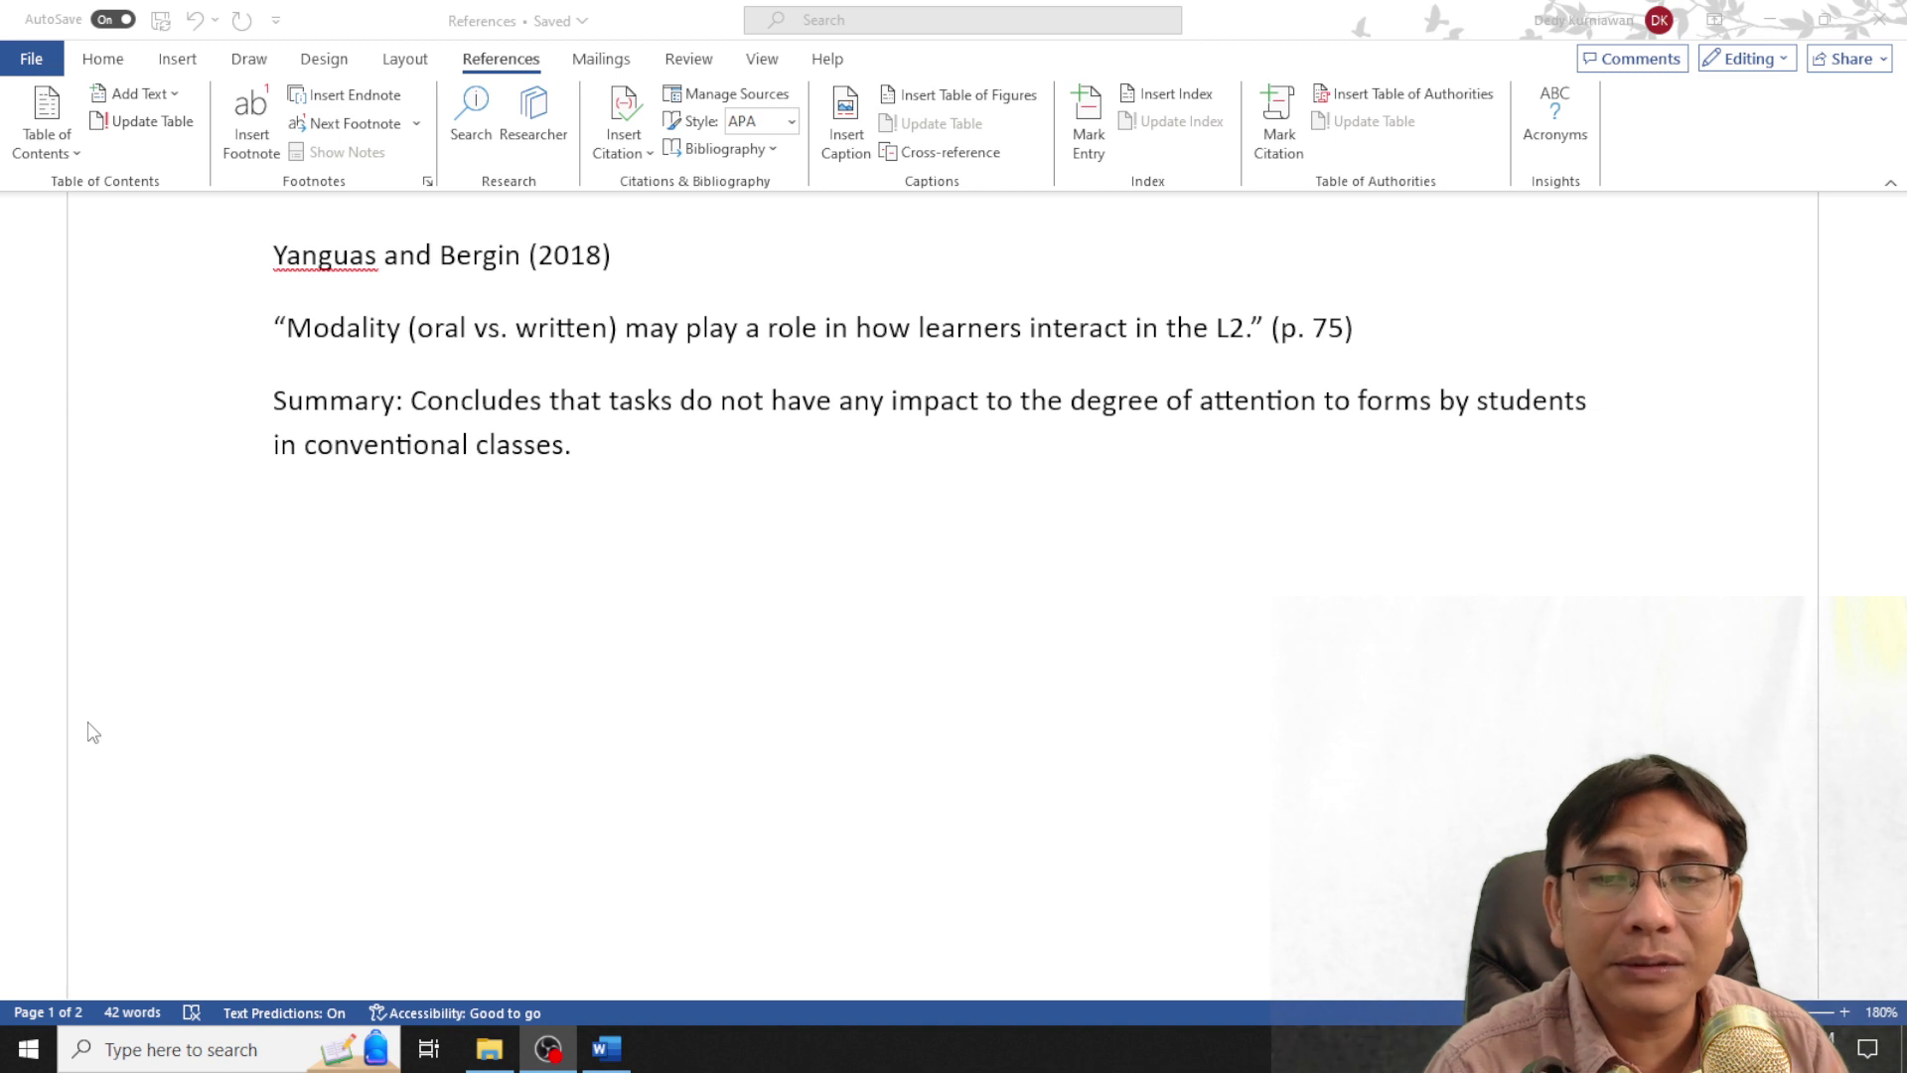
# Zoom in on the Yanguas and Bergin notes and place the cursor below the Summary paragraph
pyautogui.click(628, 1048)
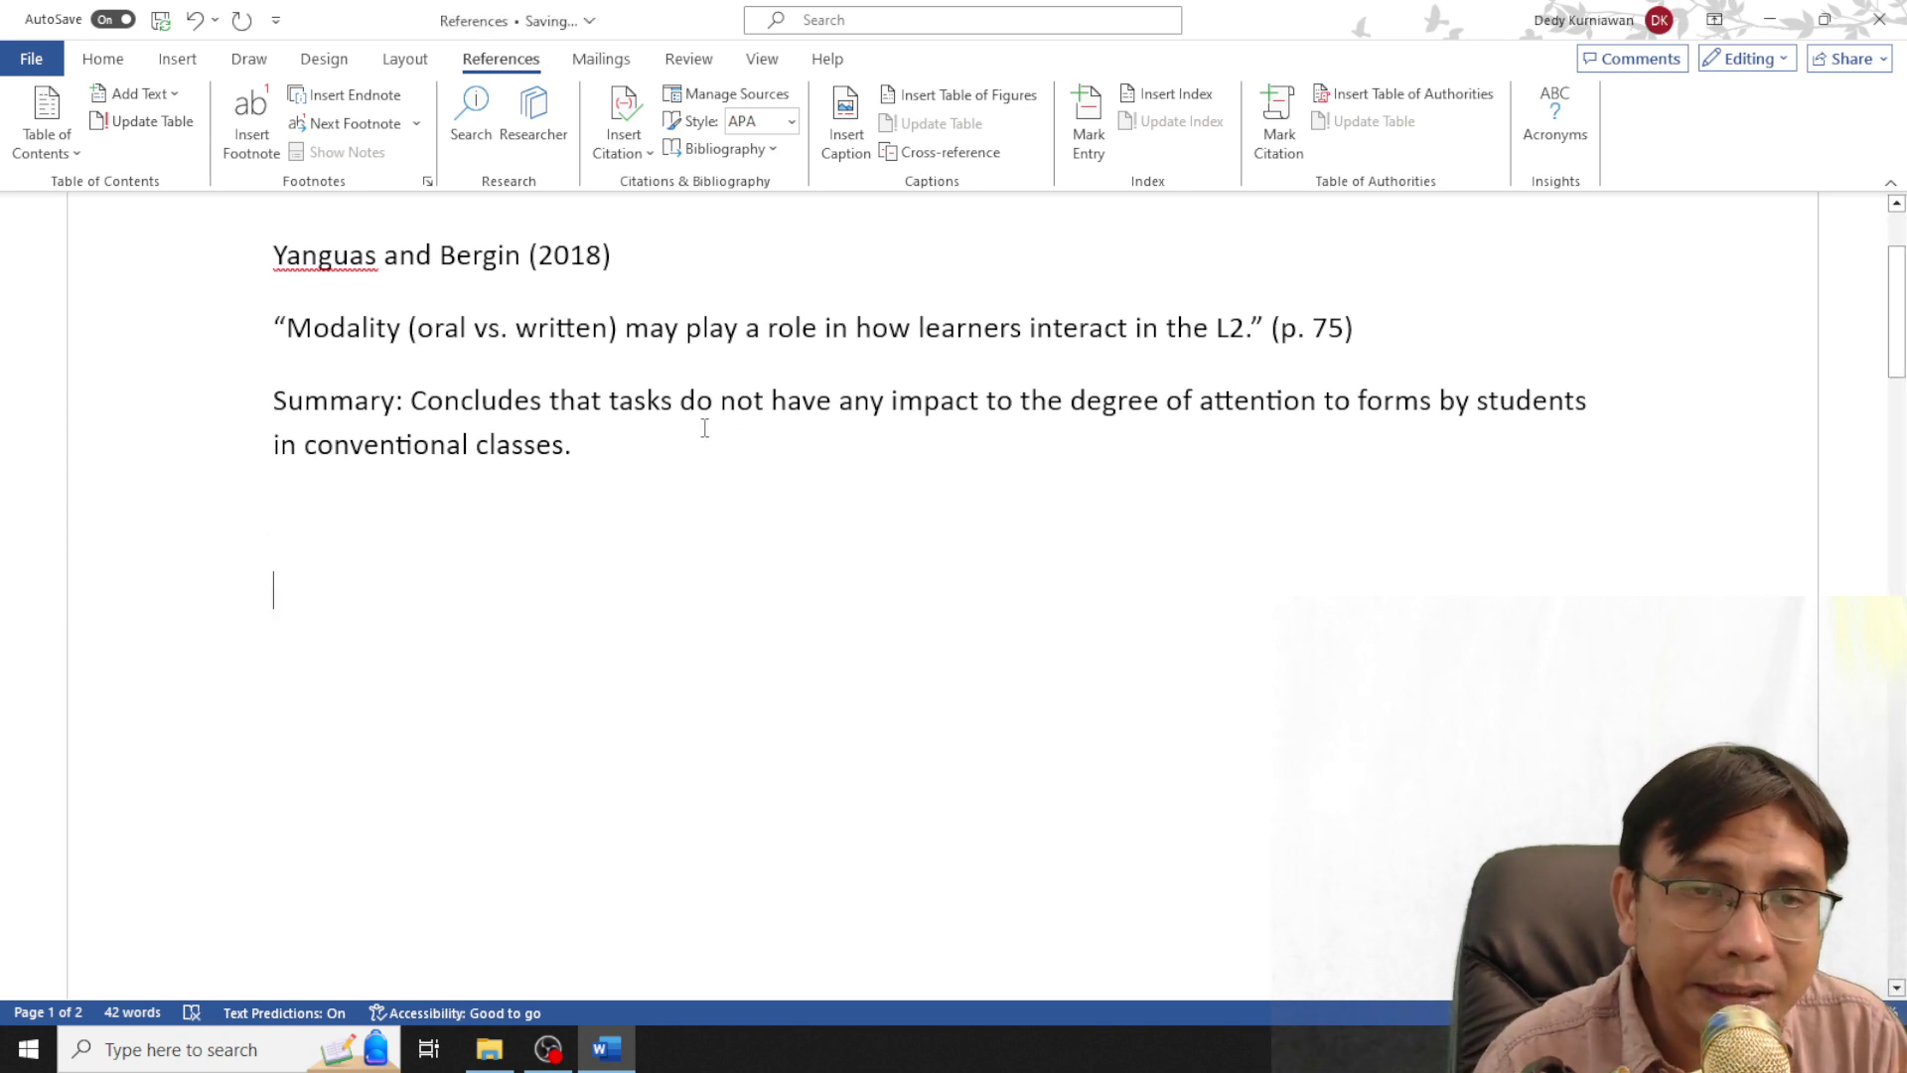
pyautogui.keyDown('ctrl'); pyautogui.scroll(1, 704, 427); pyautogui.keyUp('ctrl')
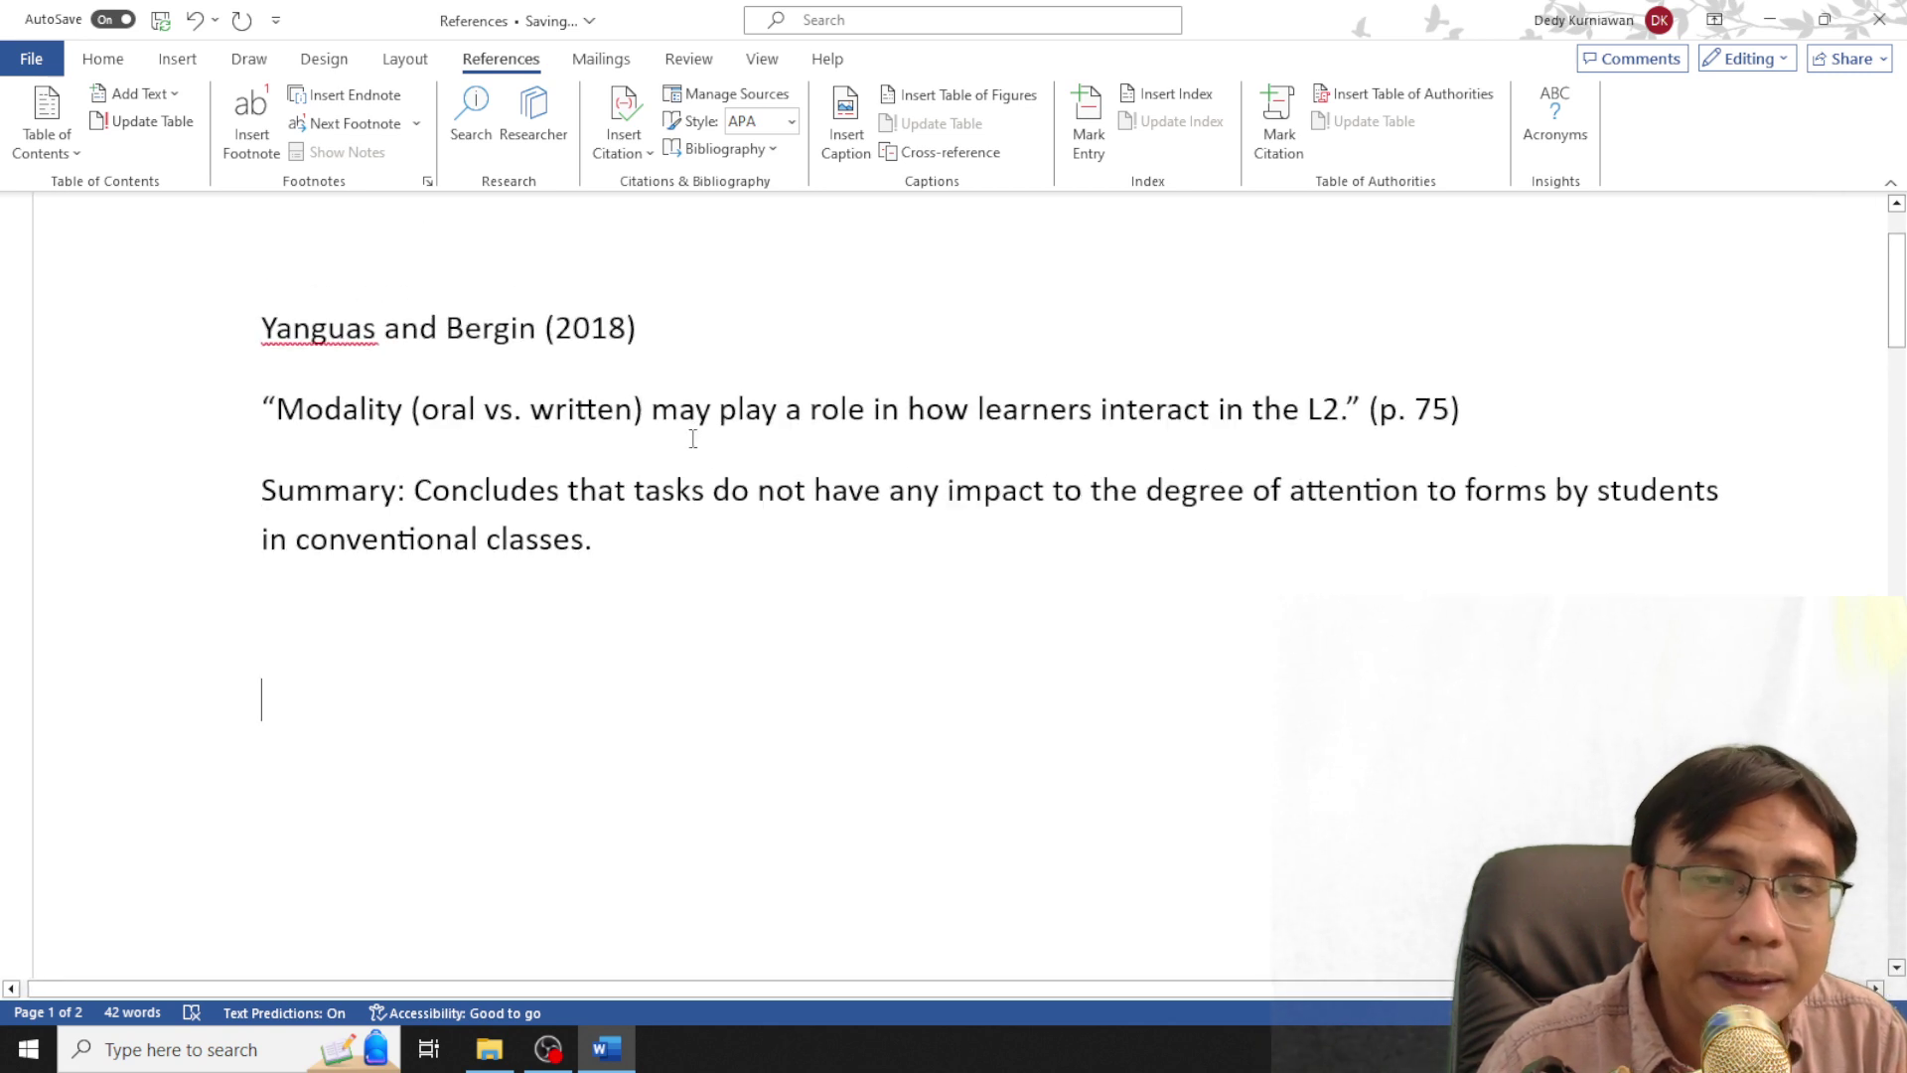
pyautogui.keyDown('ctrl'); pyautogui.scroll(1, 692, 438); pyautogui.keyUp('ctrl')
pyautogui.click(547, 1051)
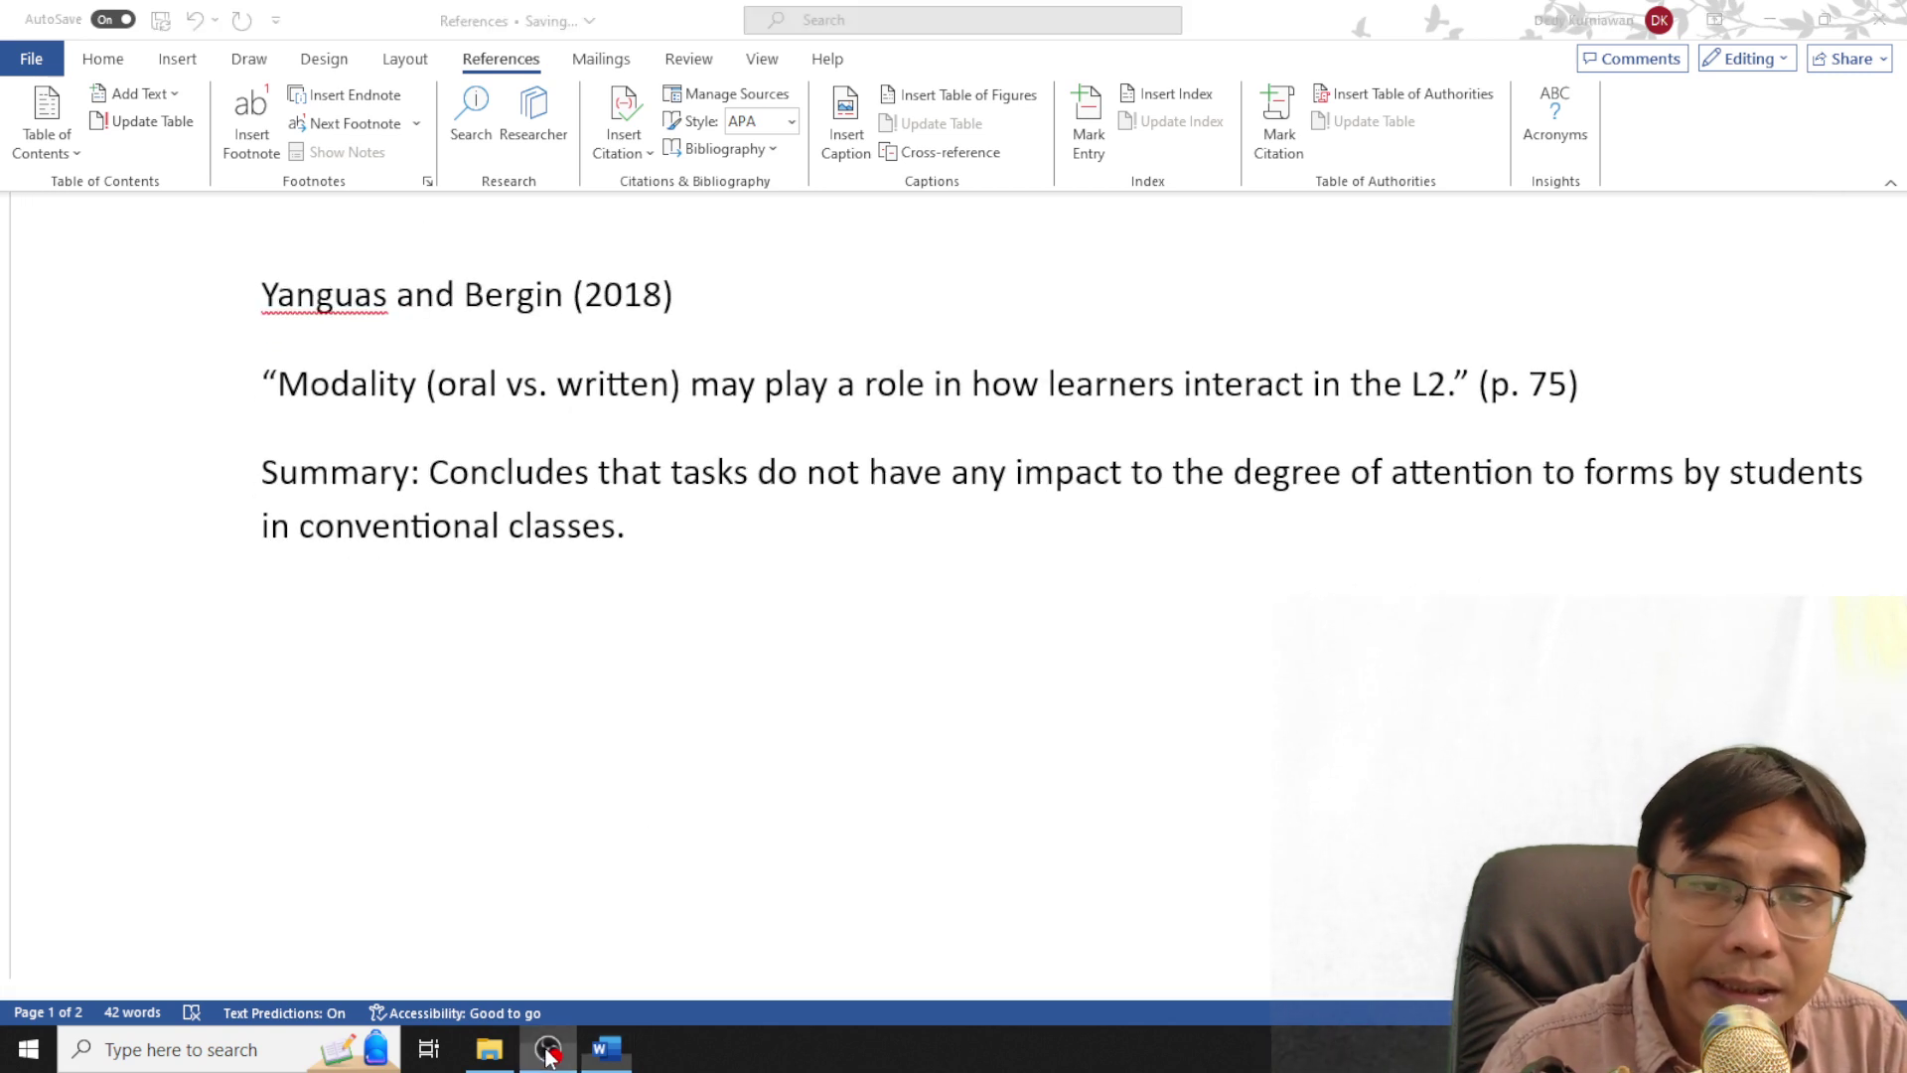
pyautogui.click(608, 1051)
pyautogui.keyDown('ctrl'); pyautogui.scroll(1, 728, 608); pyautogui.keyUp('ctrl')
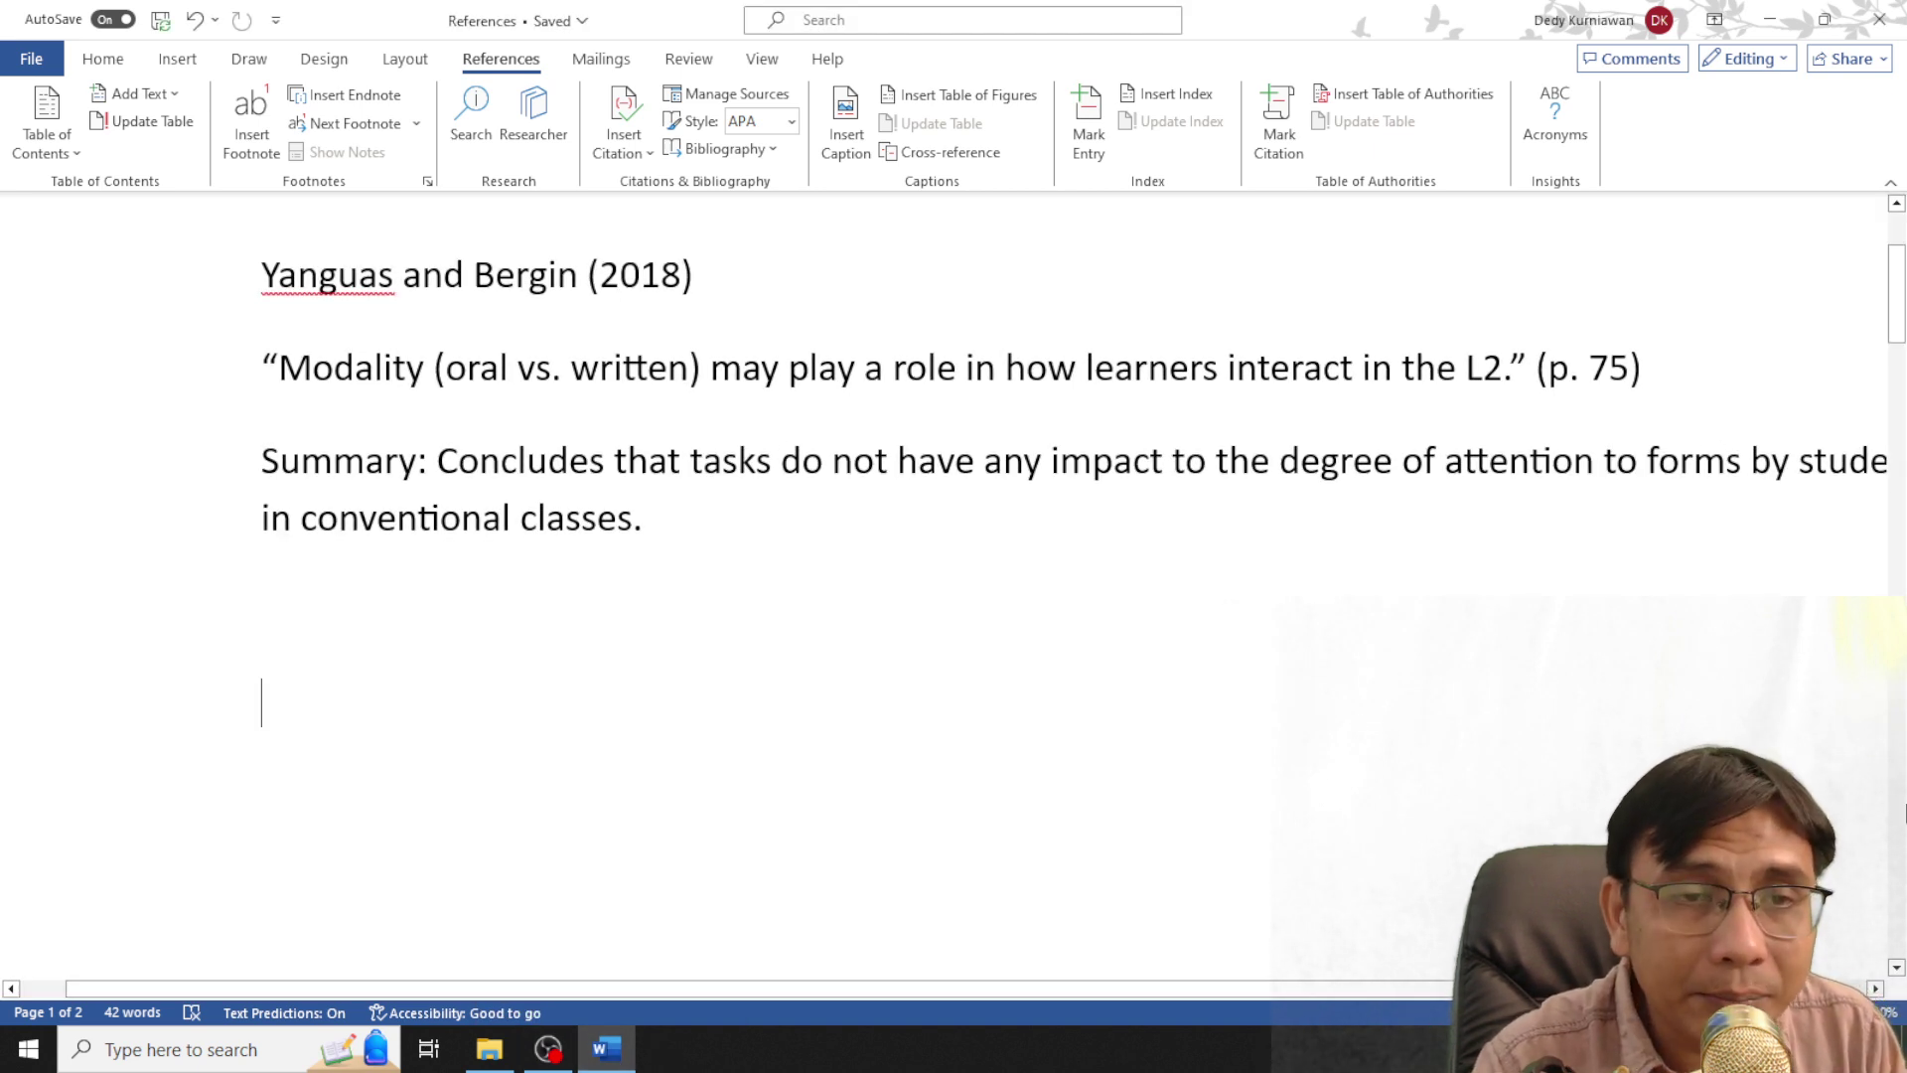
# Write 'Yanguas and Bergin (2018) argued that', paste the Modality quote without its page number, and add (p. 75)
pyautogui.write('Yan')
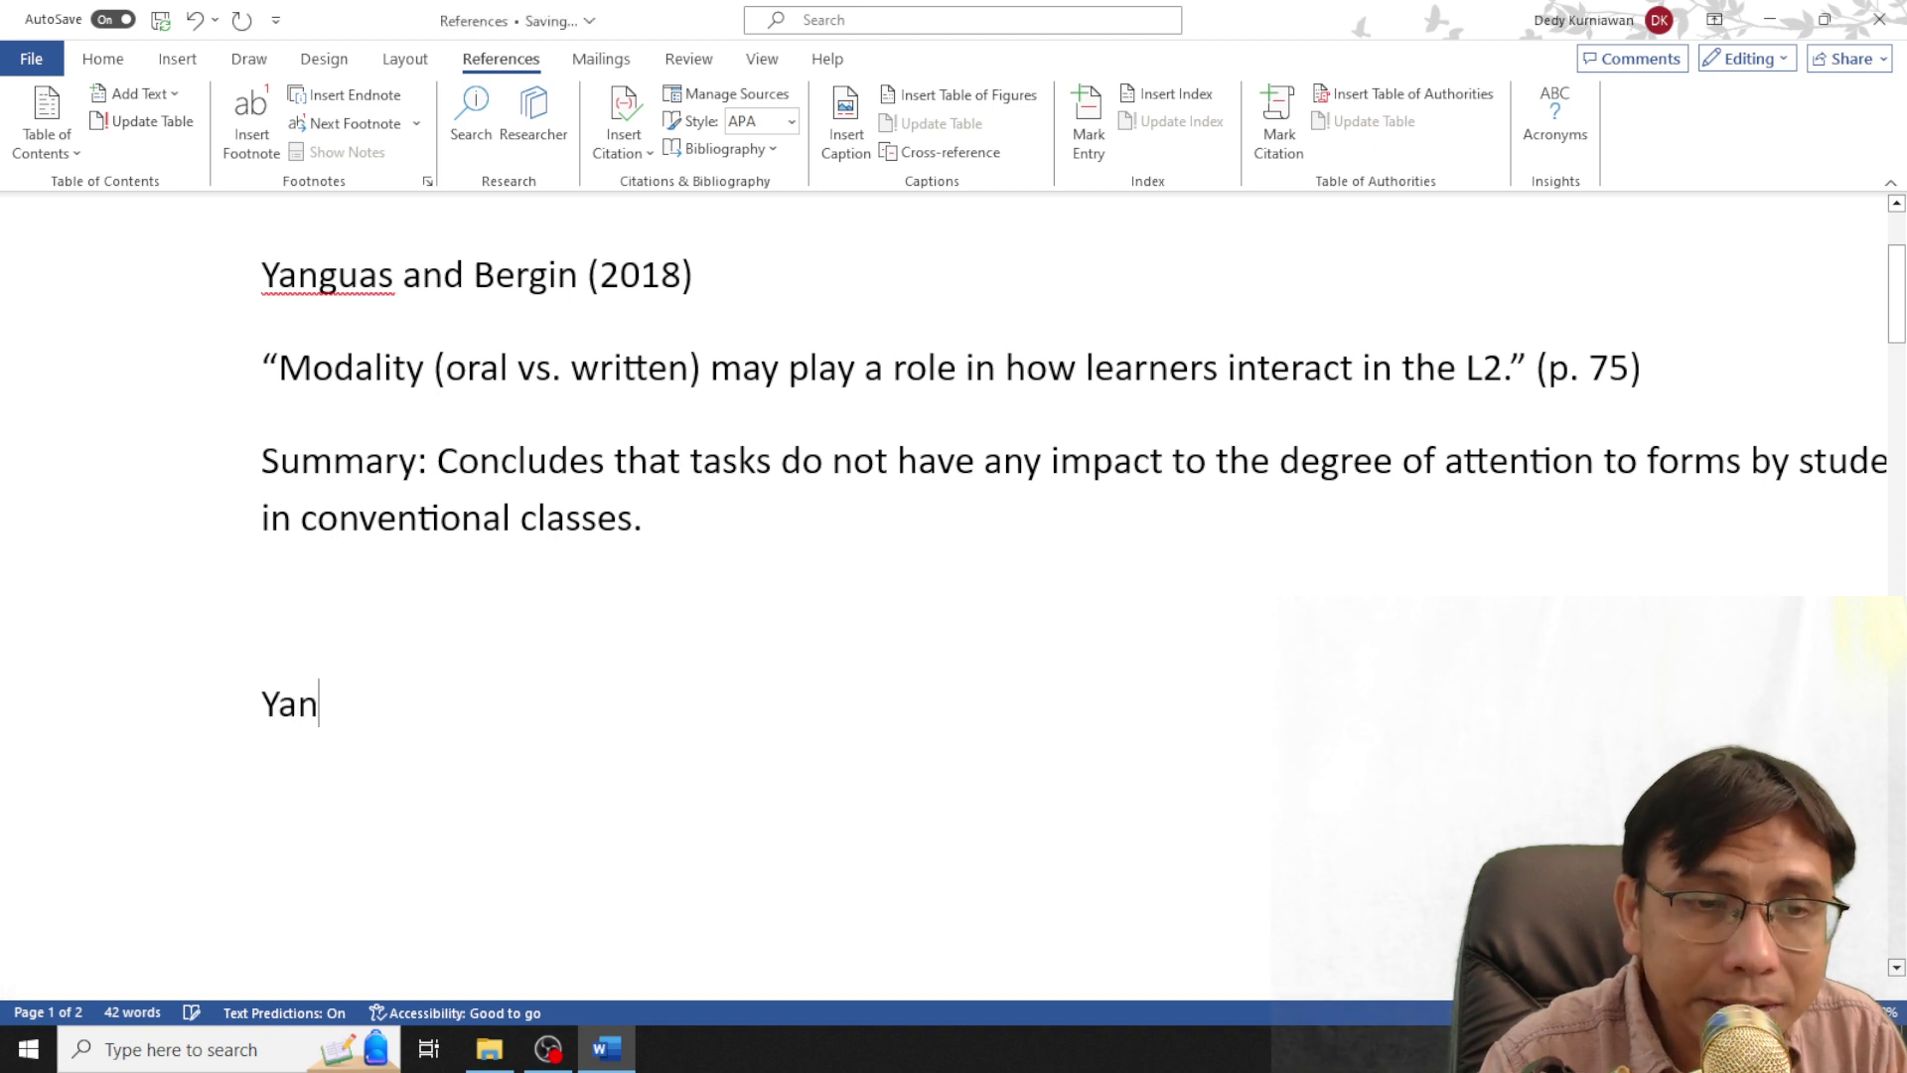
pyautogui.write('guas')
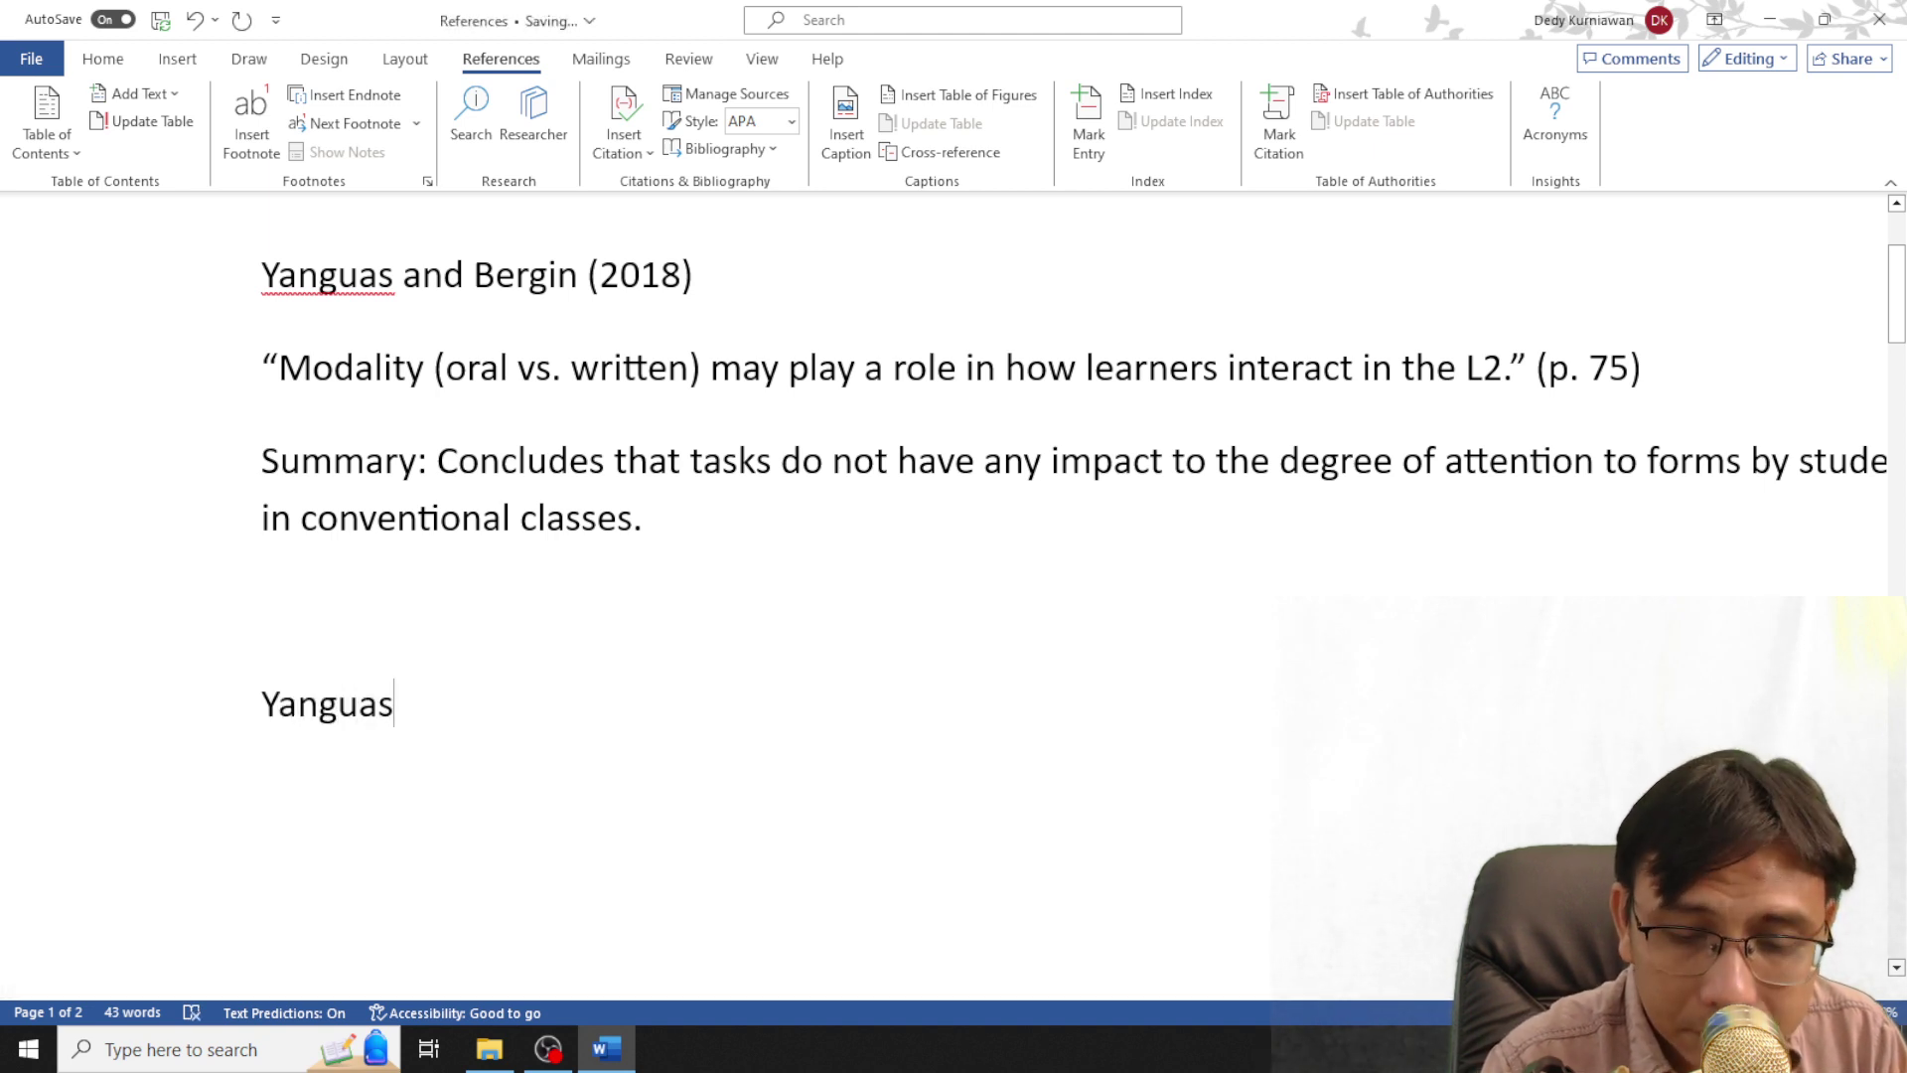
pyautogui.write(' and Berg')
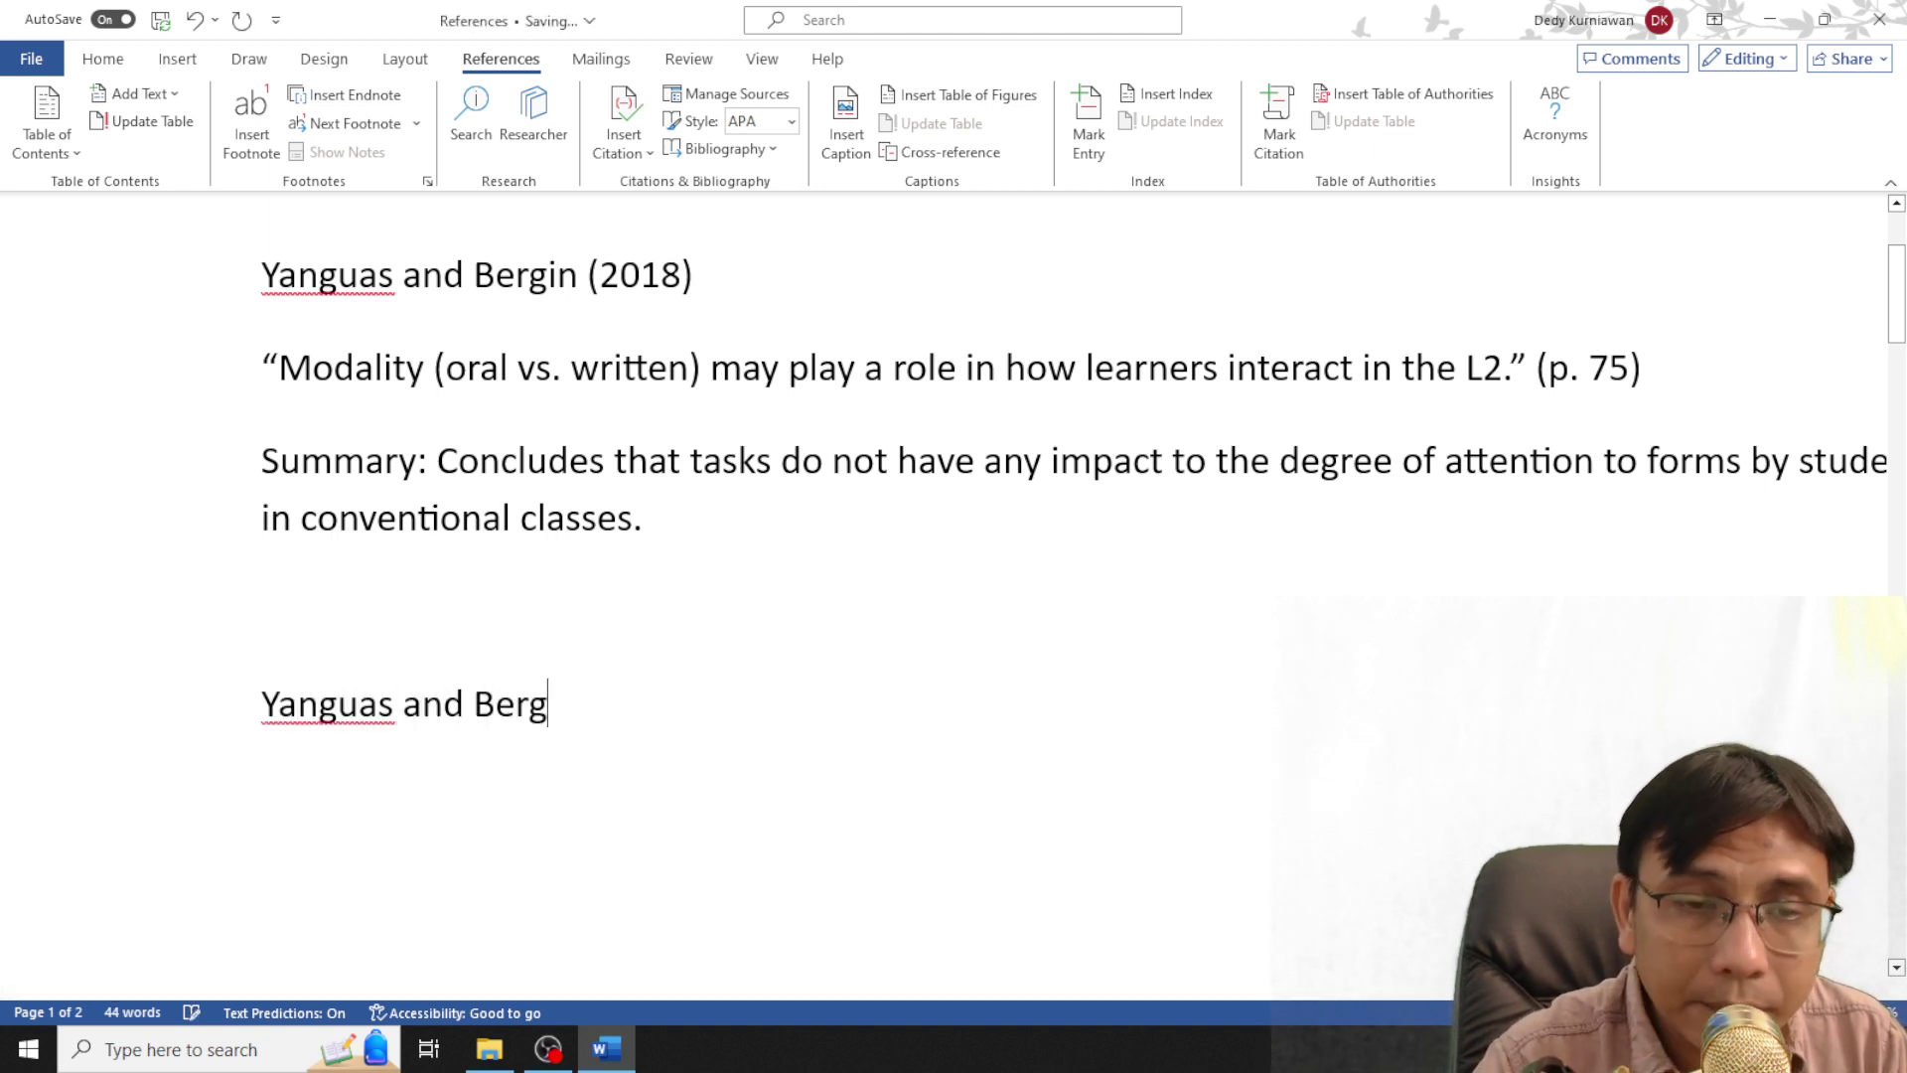
pyautogui.write('in ')
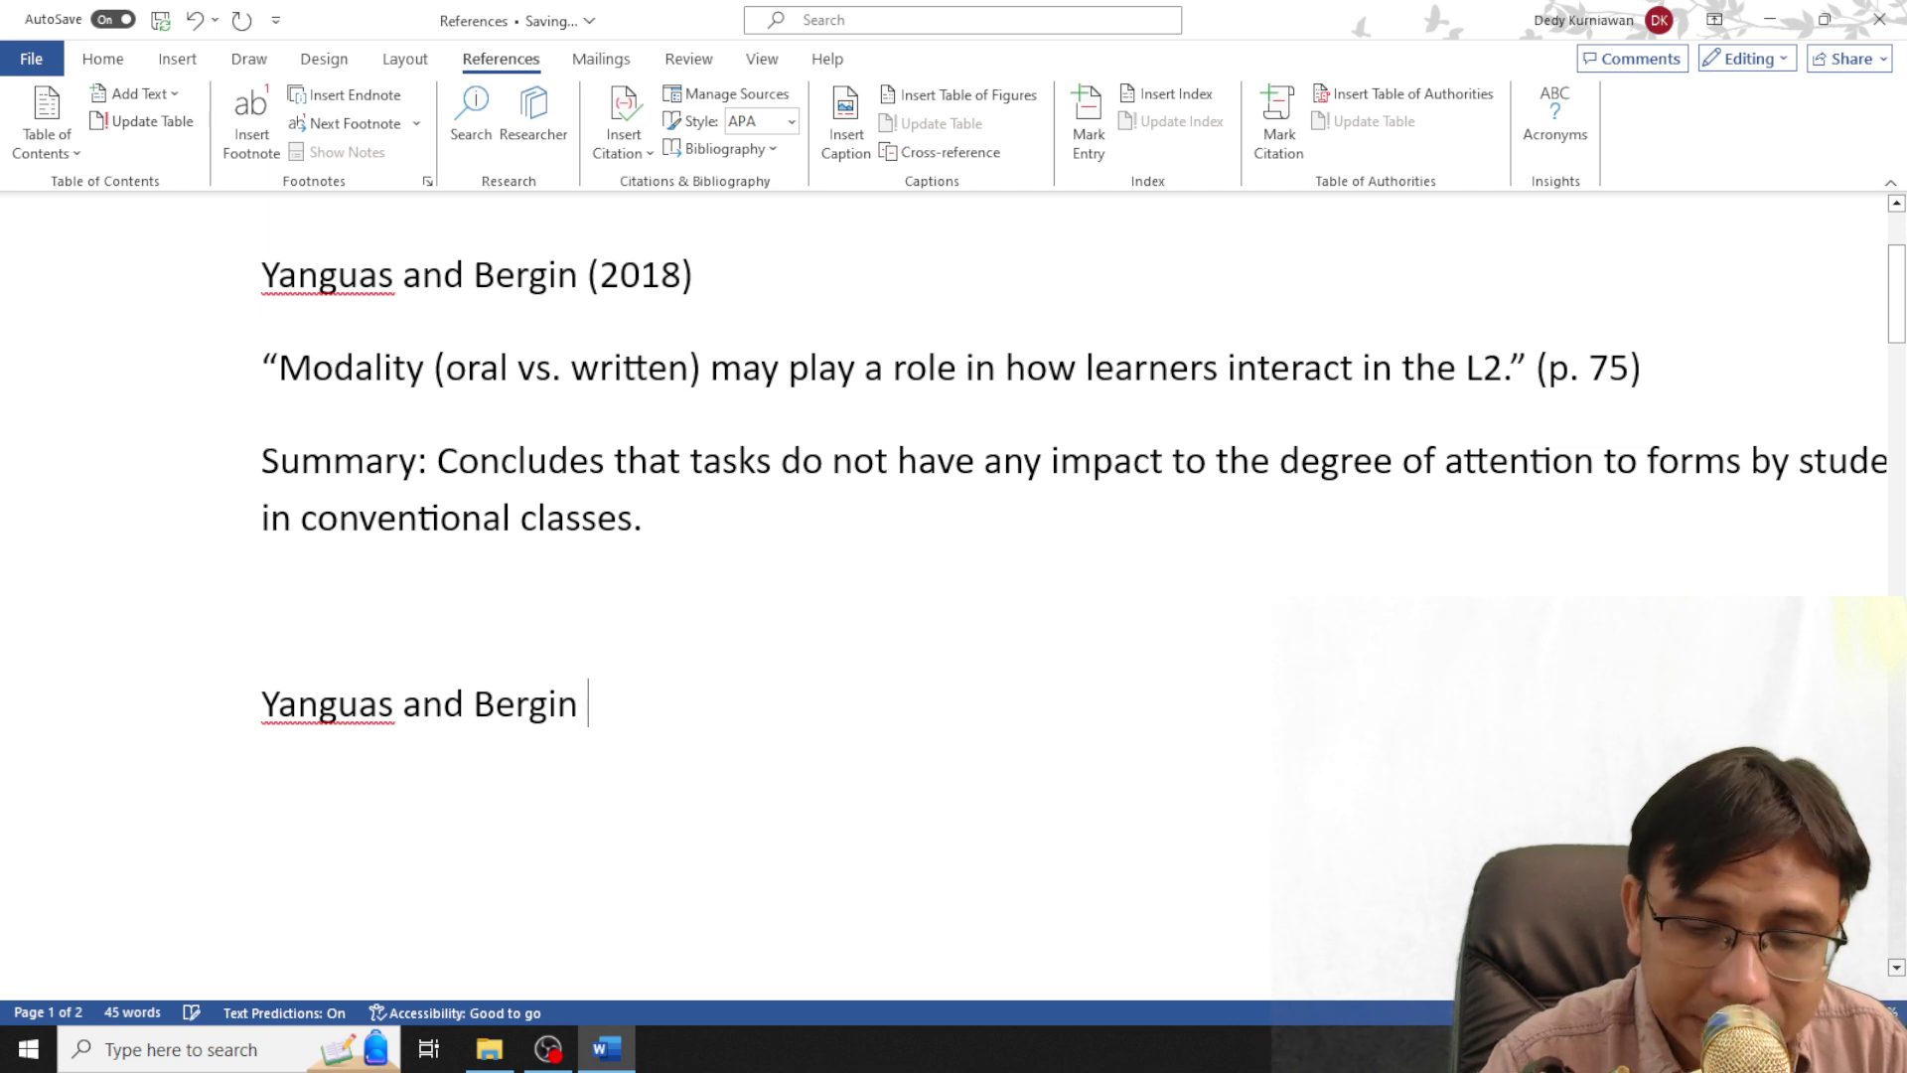
pyautogui.write('(2018')
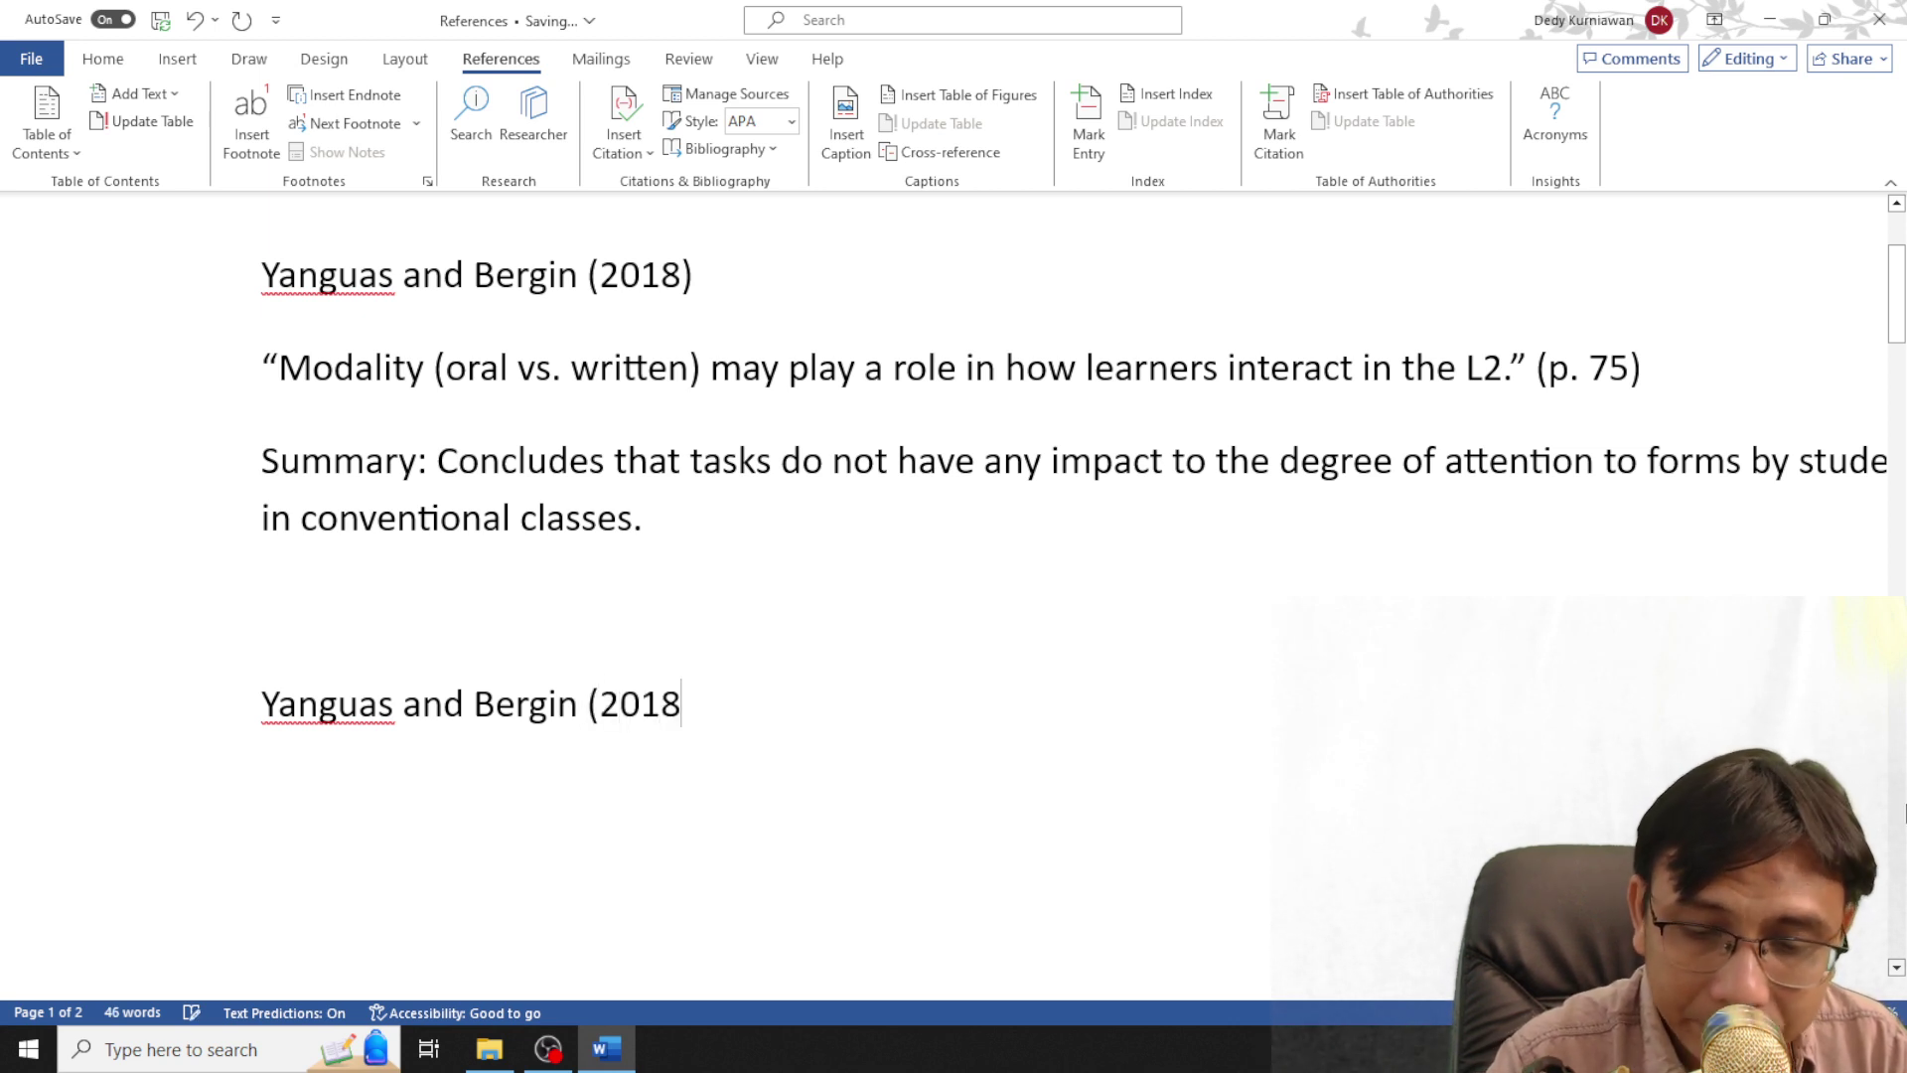
pyautogui.write(') a')
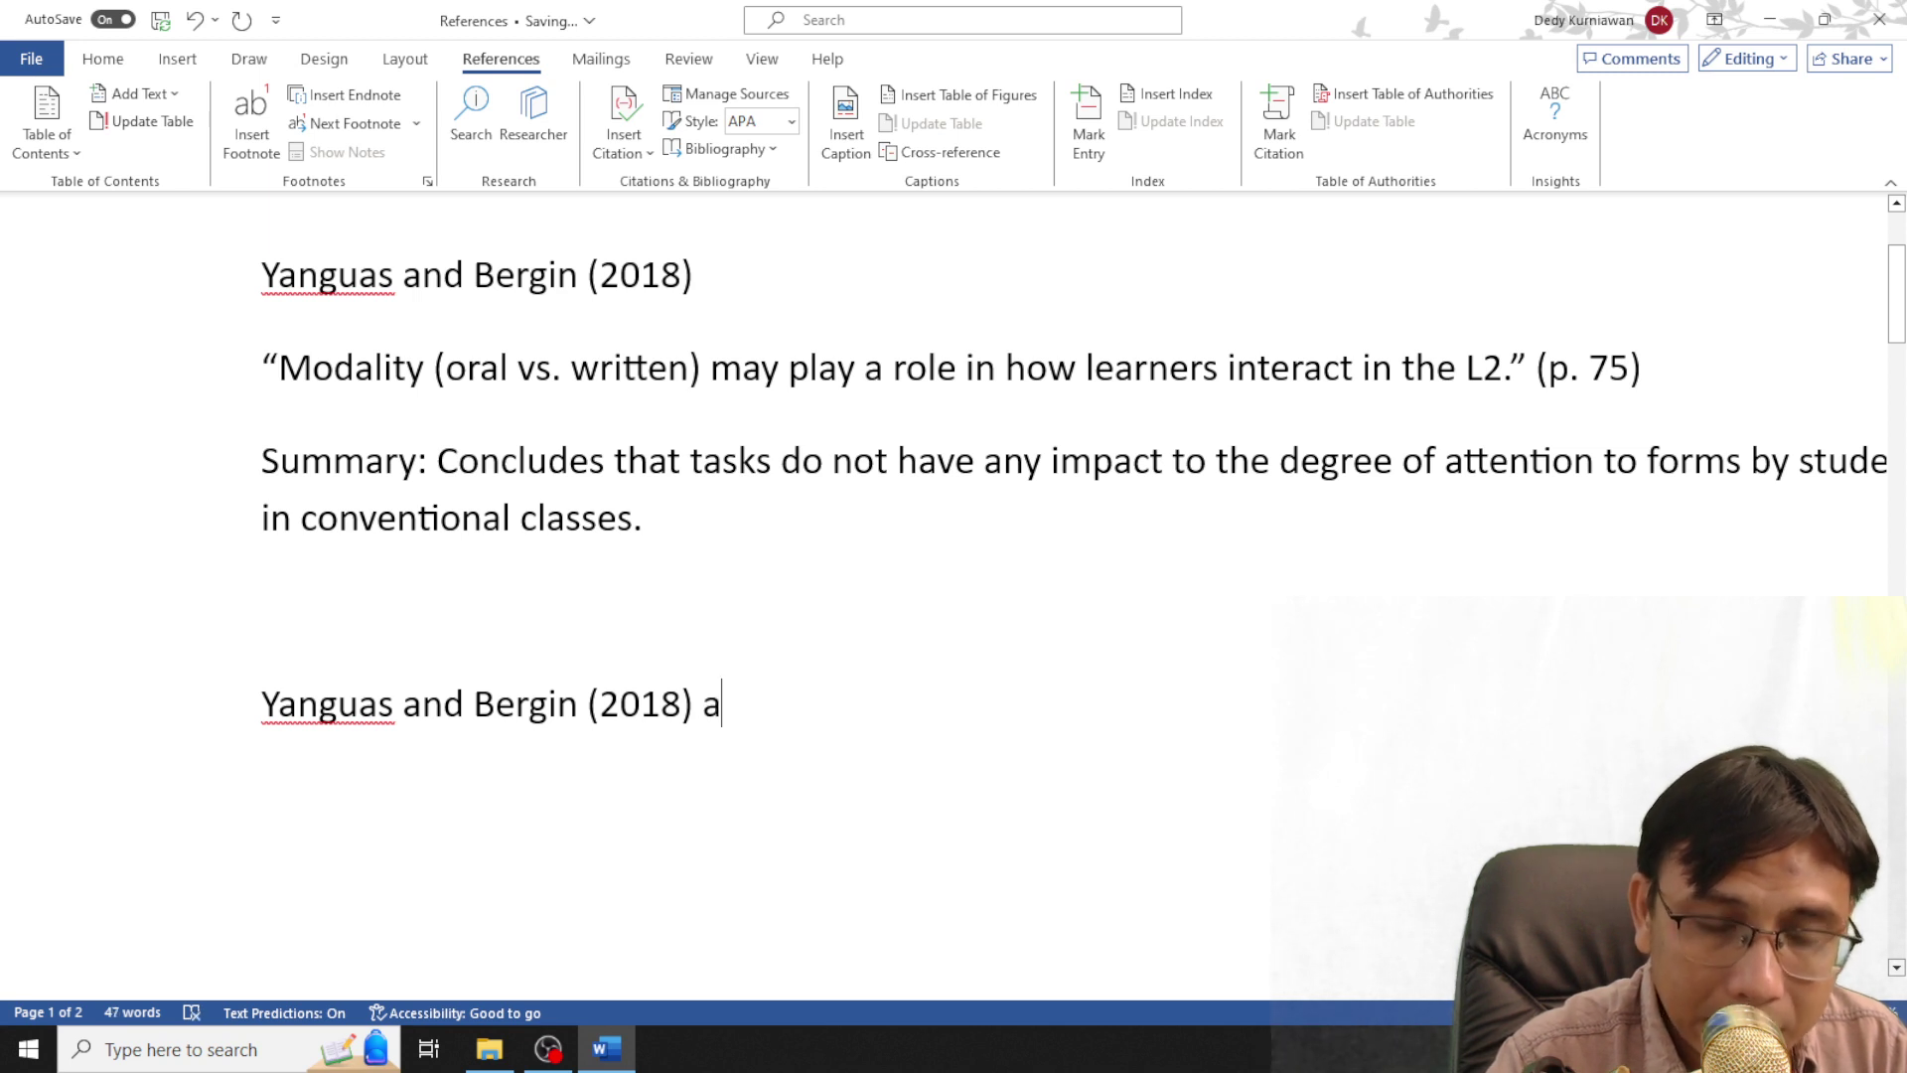
pyautogui.write('rgued that')
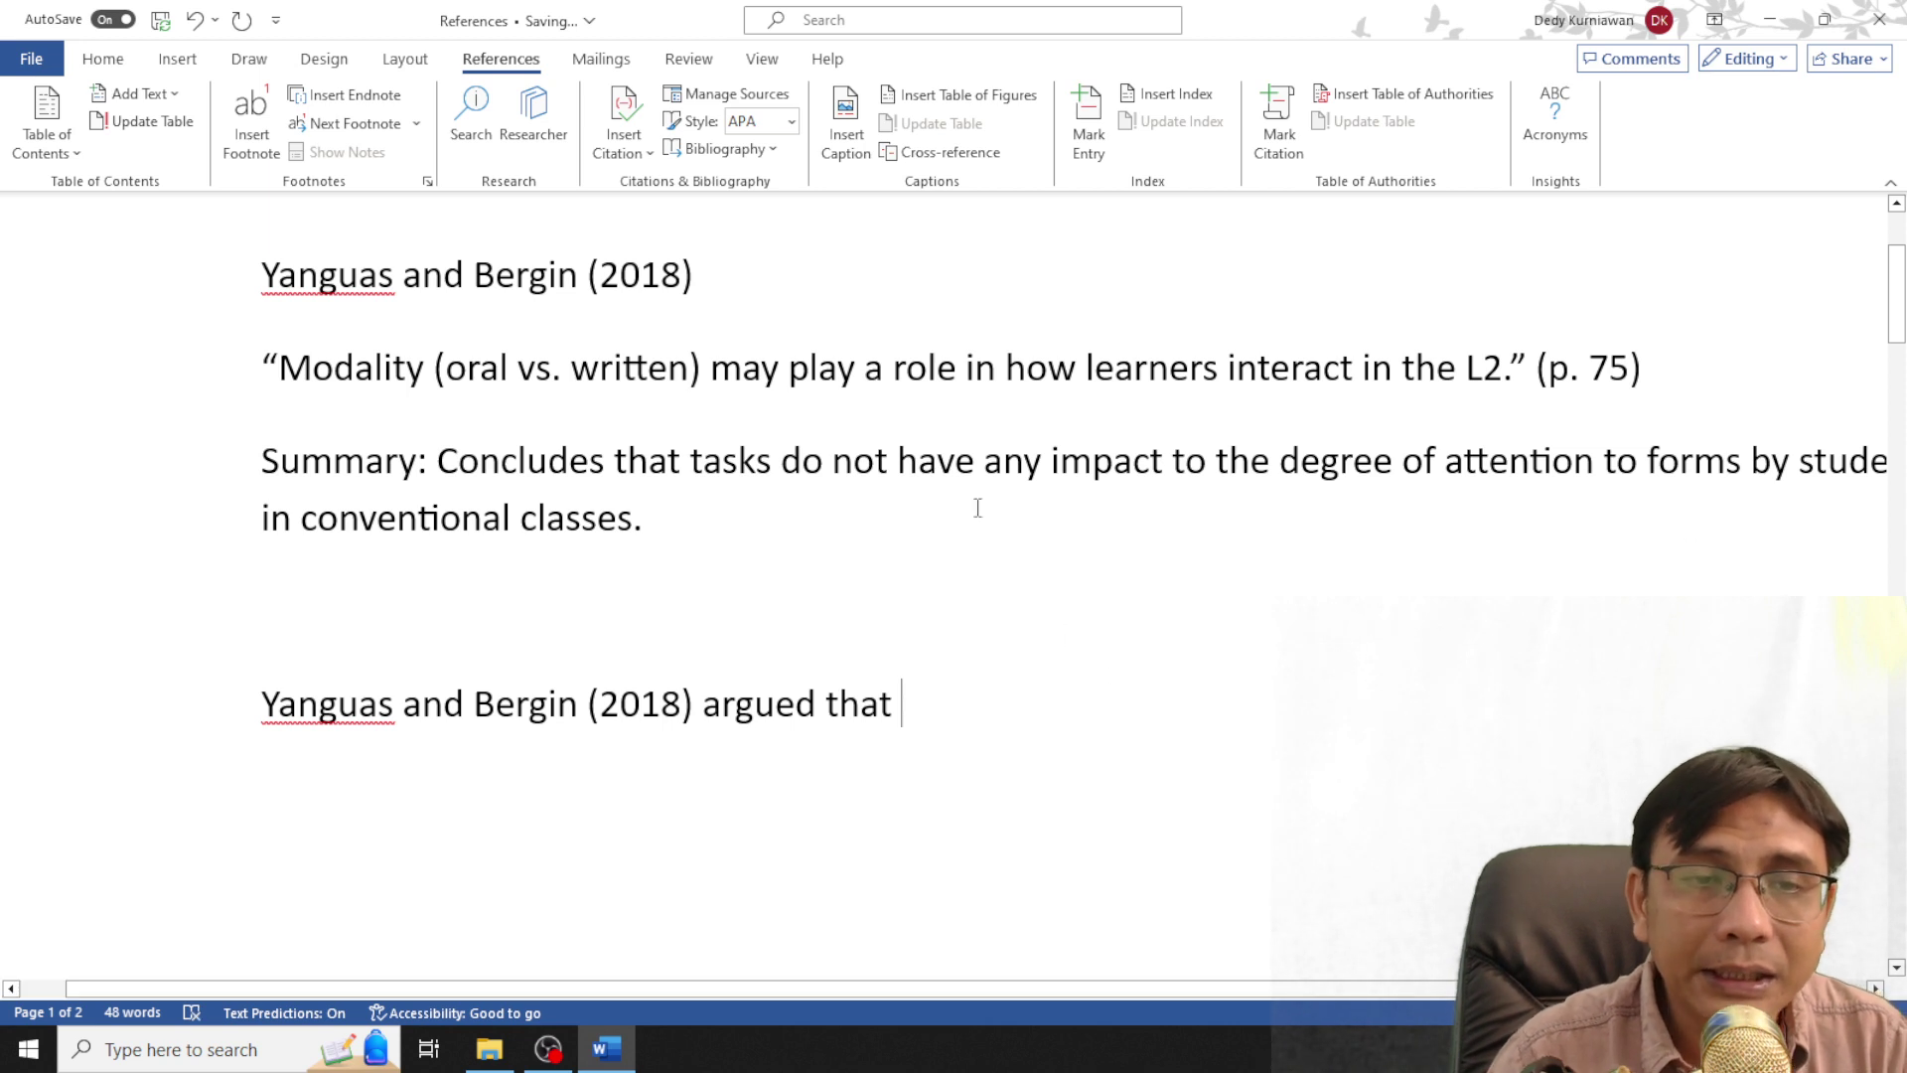
pyautogui.click(239, 365)
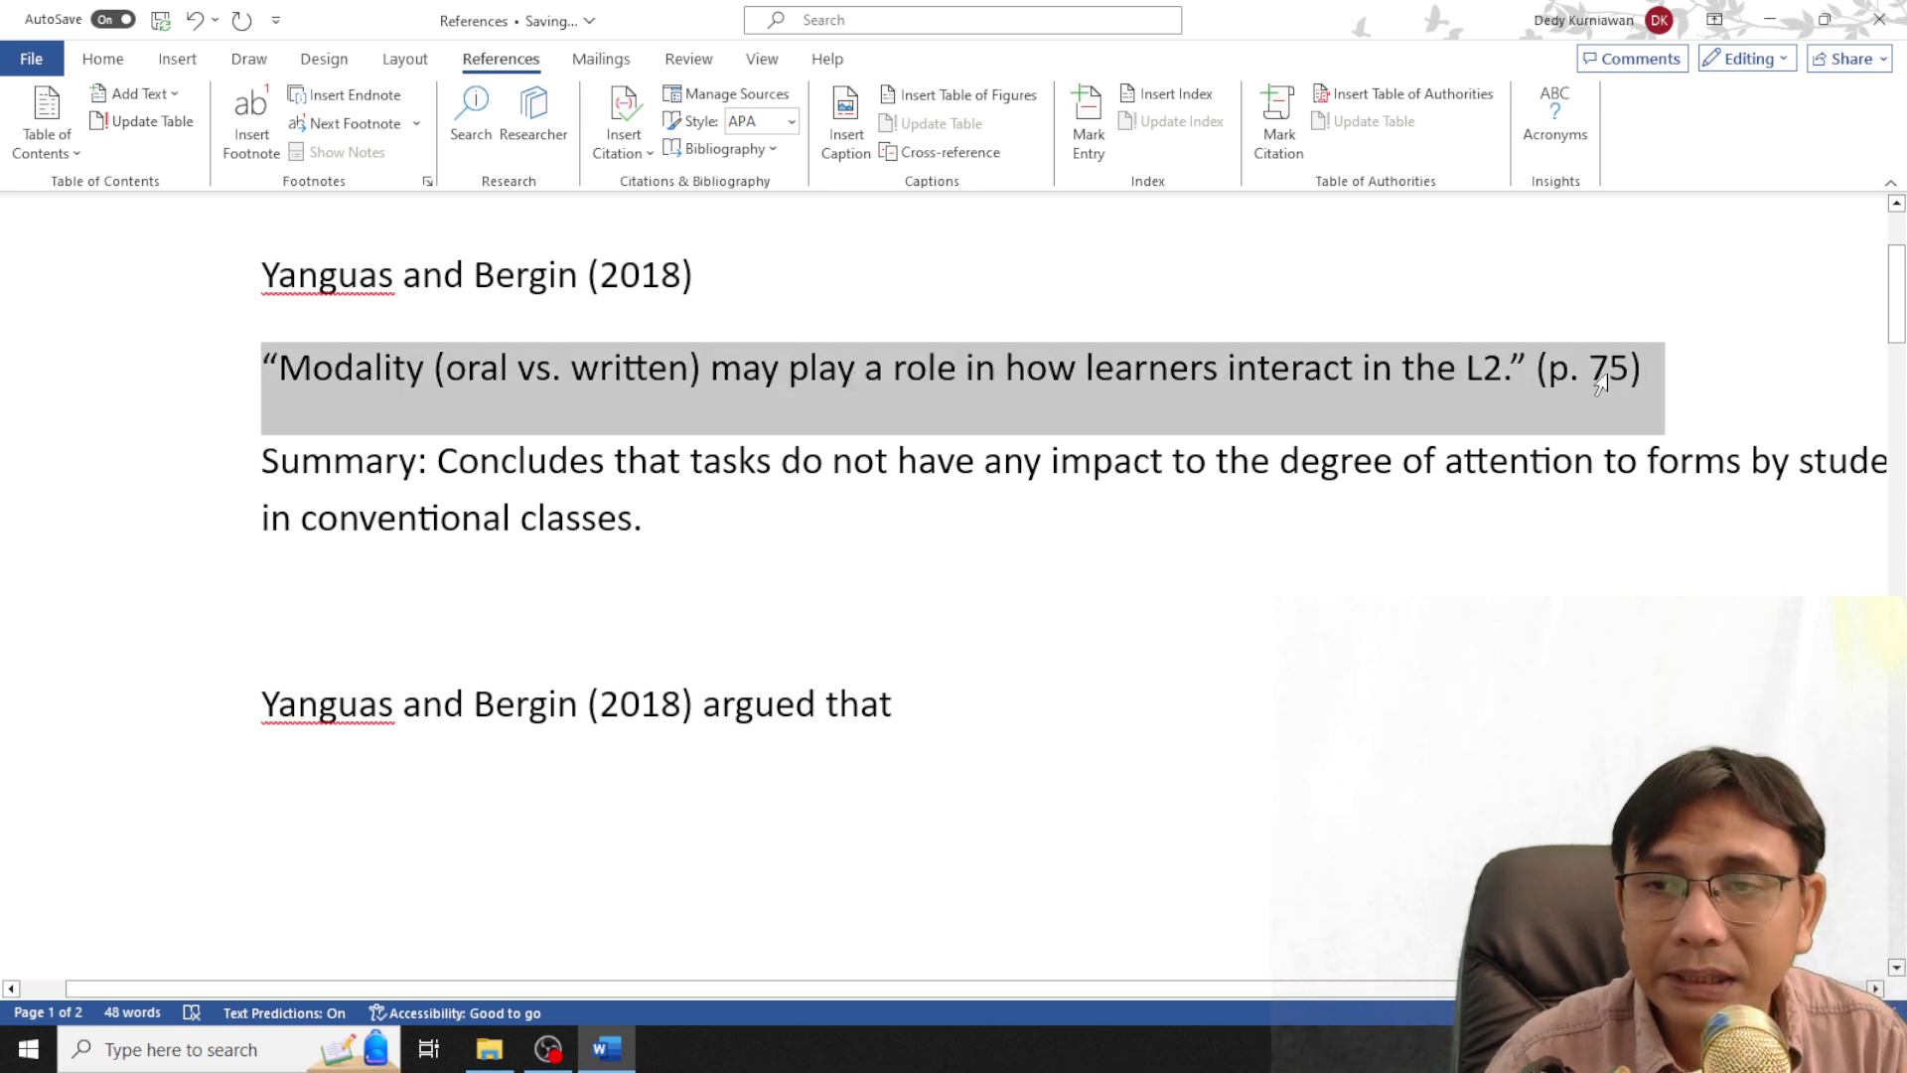
pyautogui.click(1550, 373)
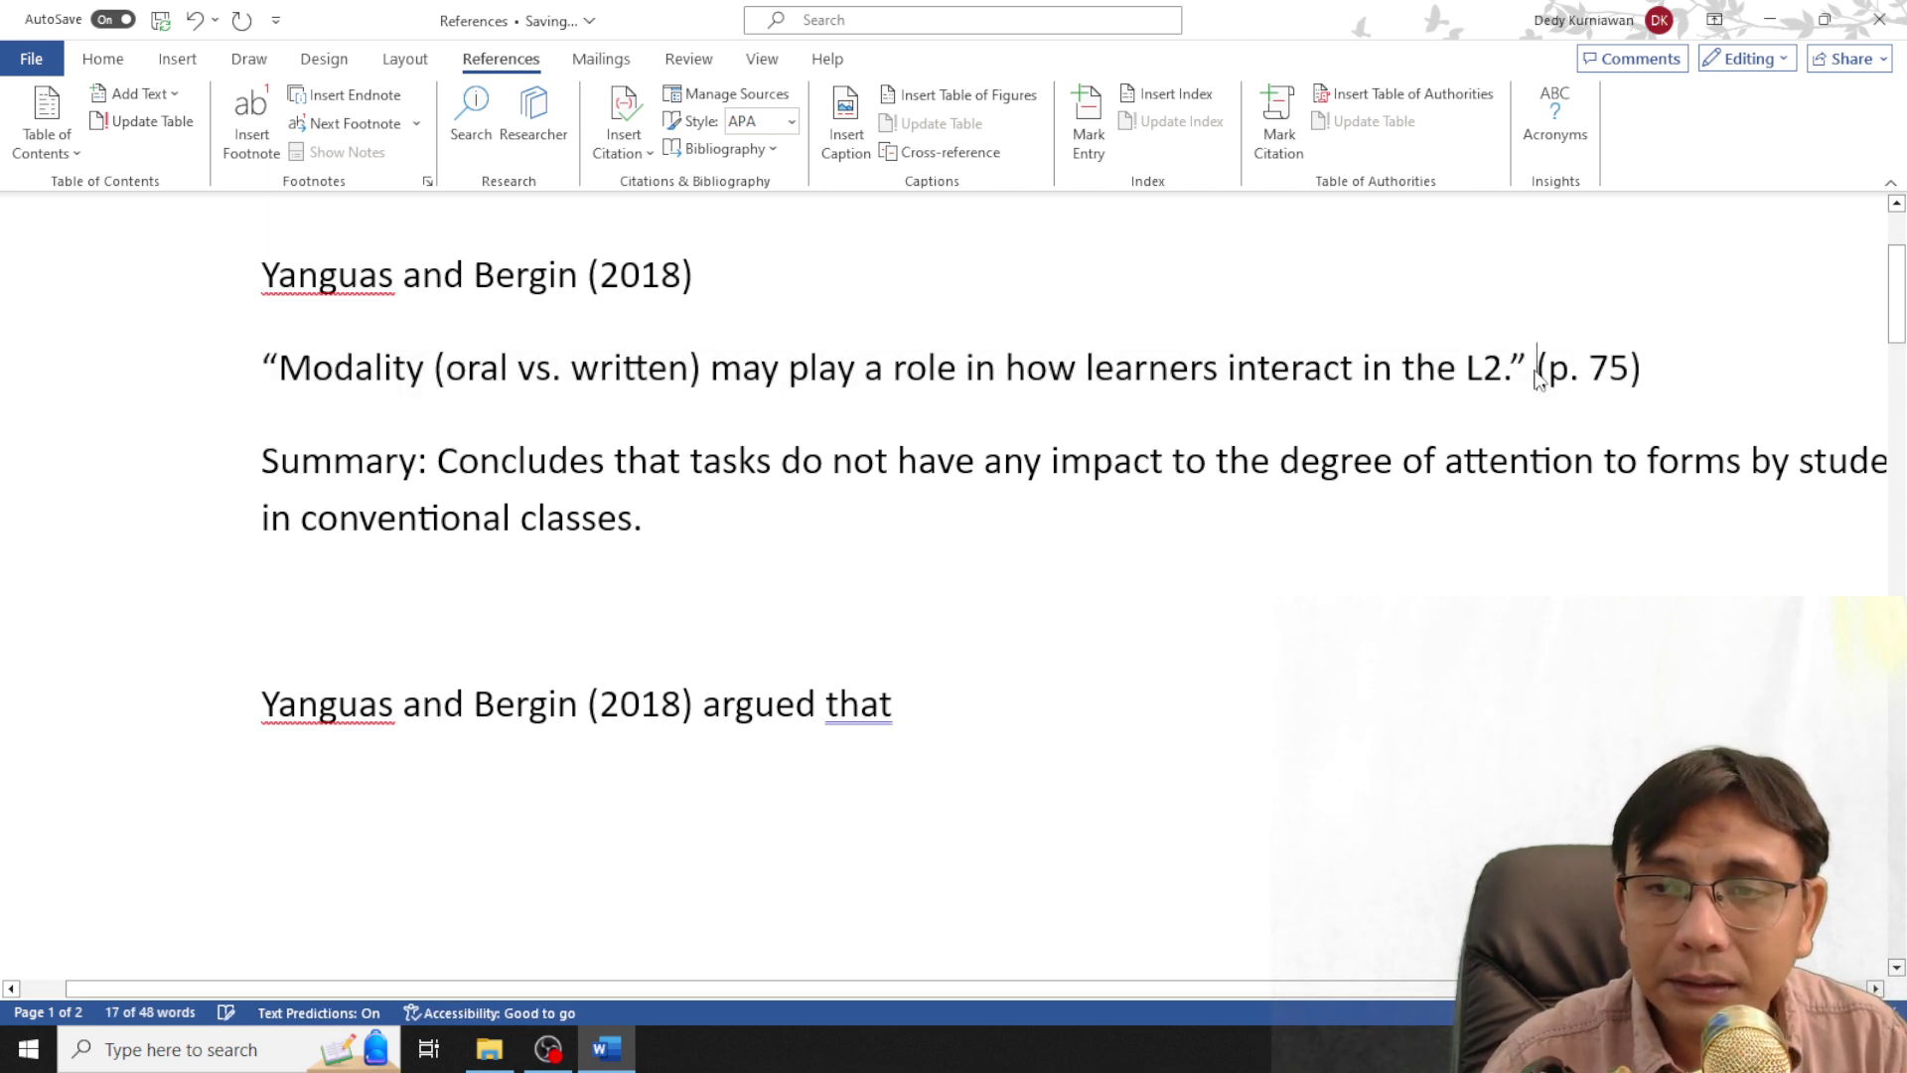
pyautogui.moveTo(1537, 370)
pyautogui.mouseDown()
pyautogui.moveTo(308, 407)
pyautogui.moveTo(262, 373)
pyautogui.mouseUp()
pyautogui.hotkey('ctrl', 'c')
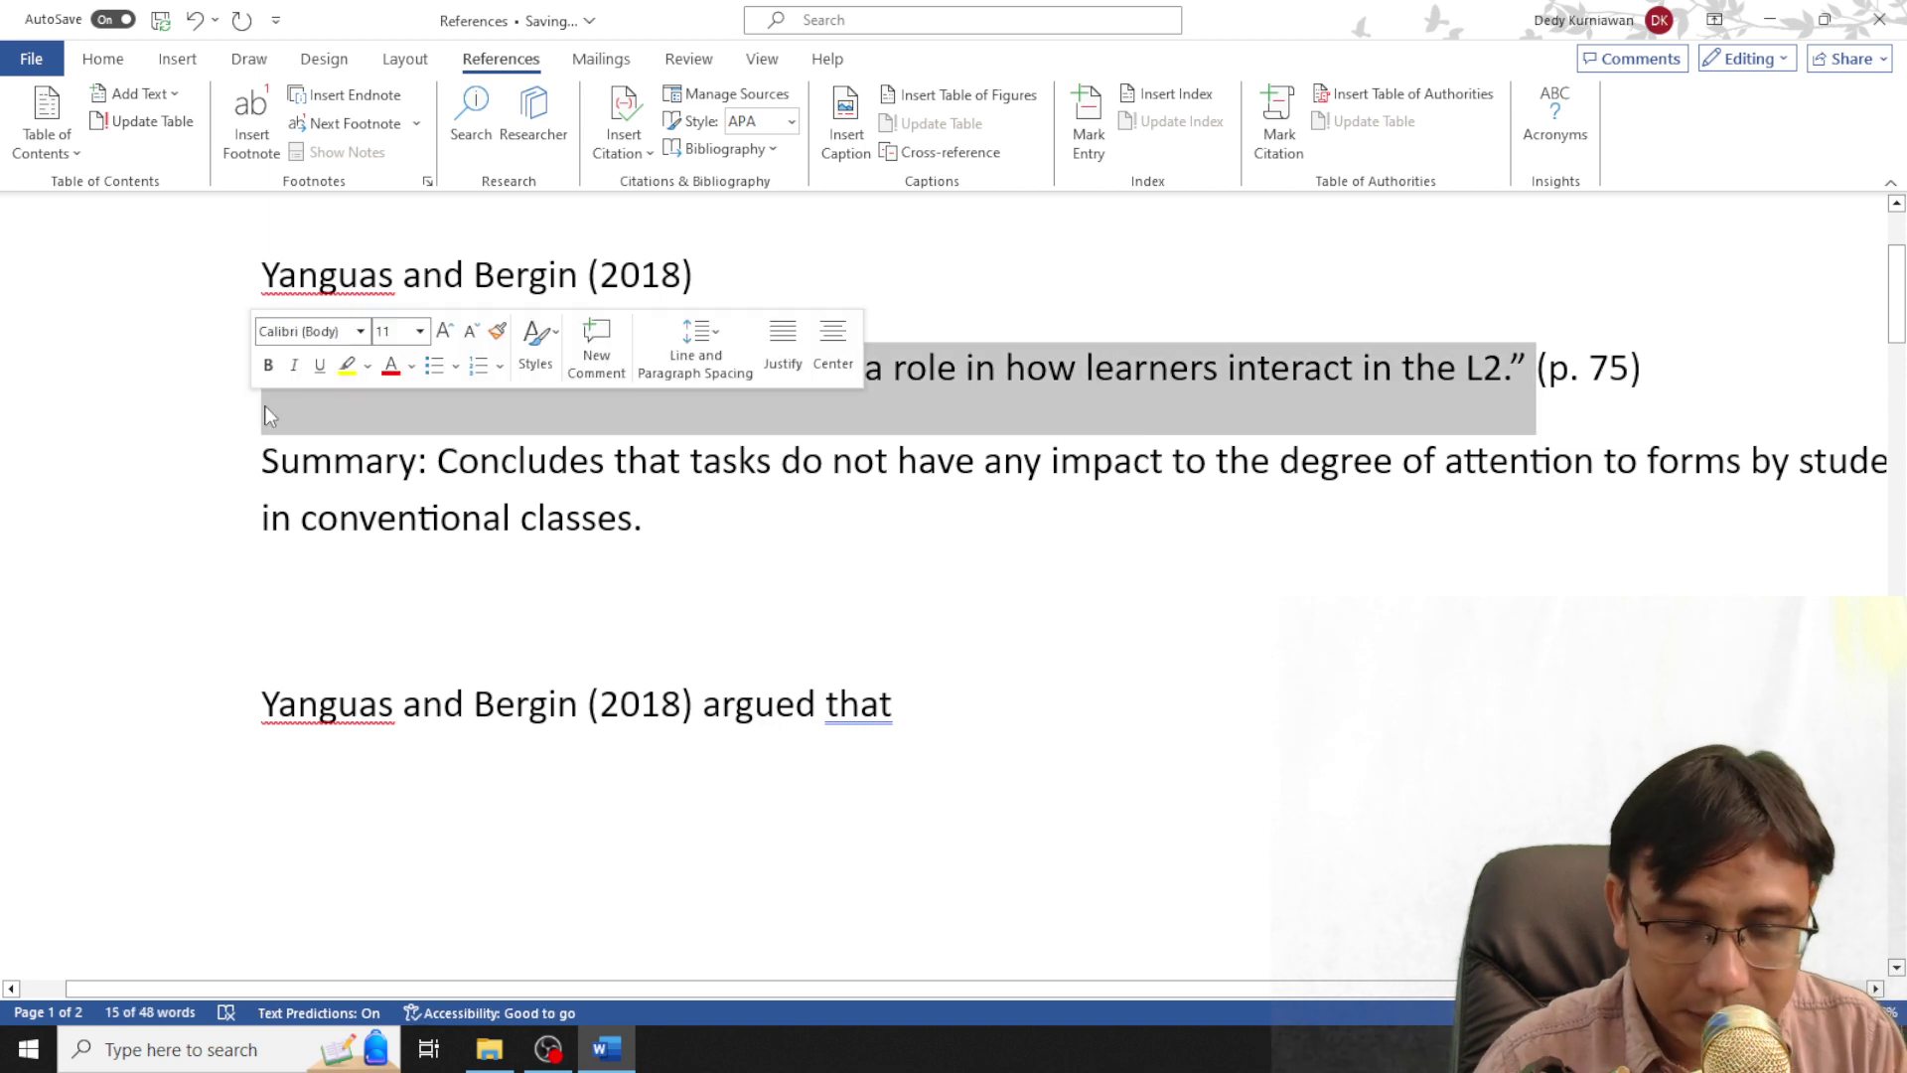
pyautogui.click(1100, 711)
pyautogui.hotkey('ctrl', 'v')
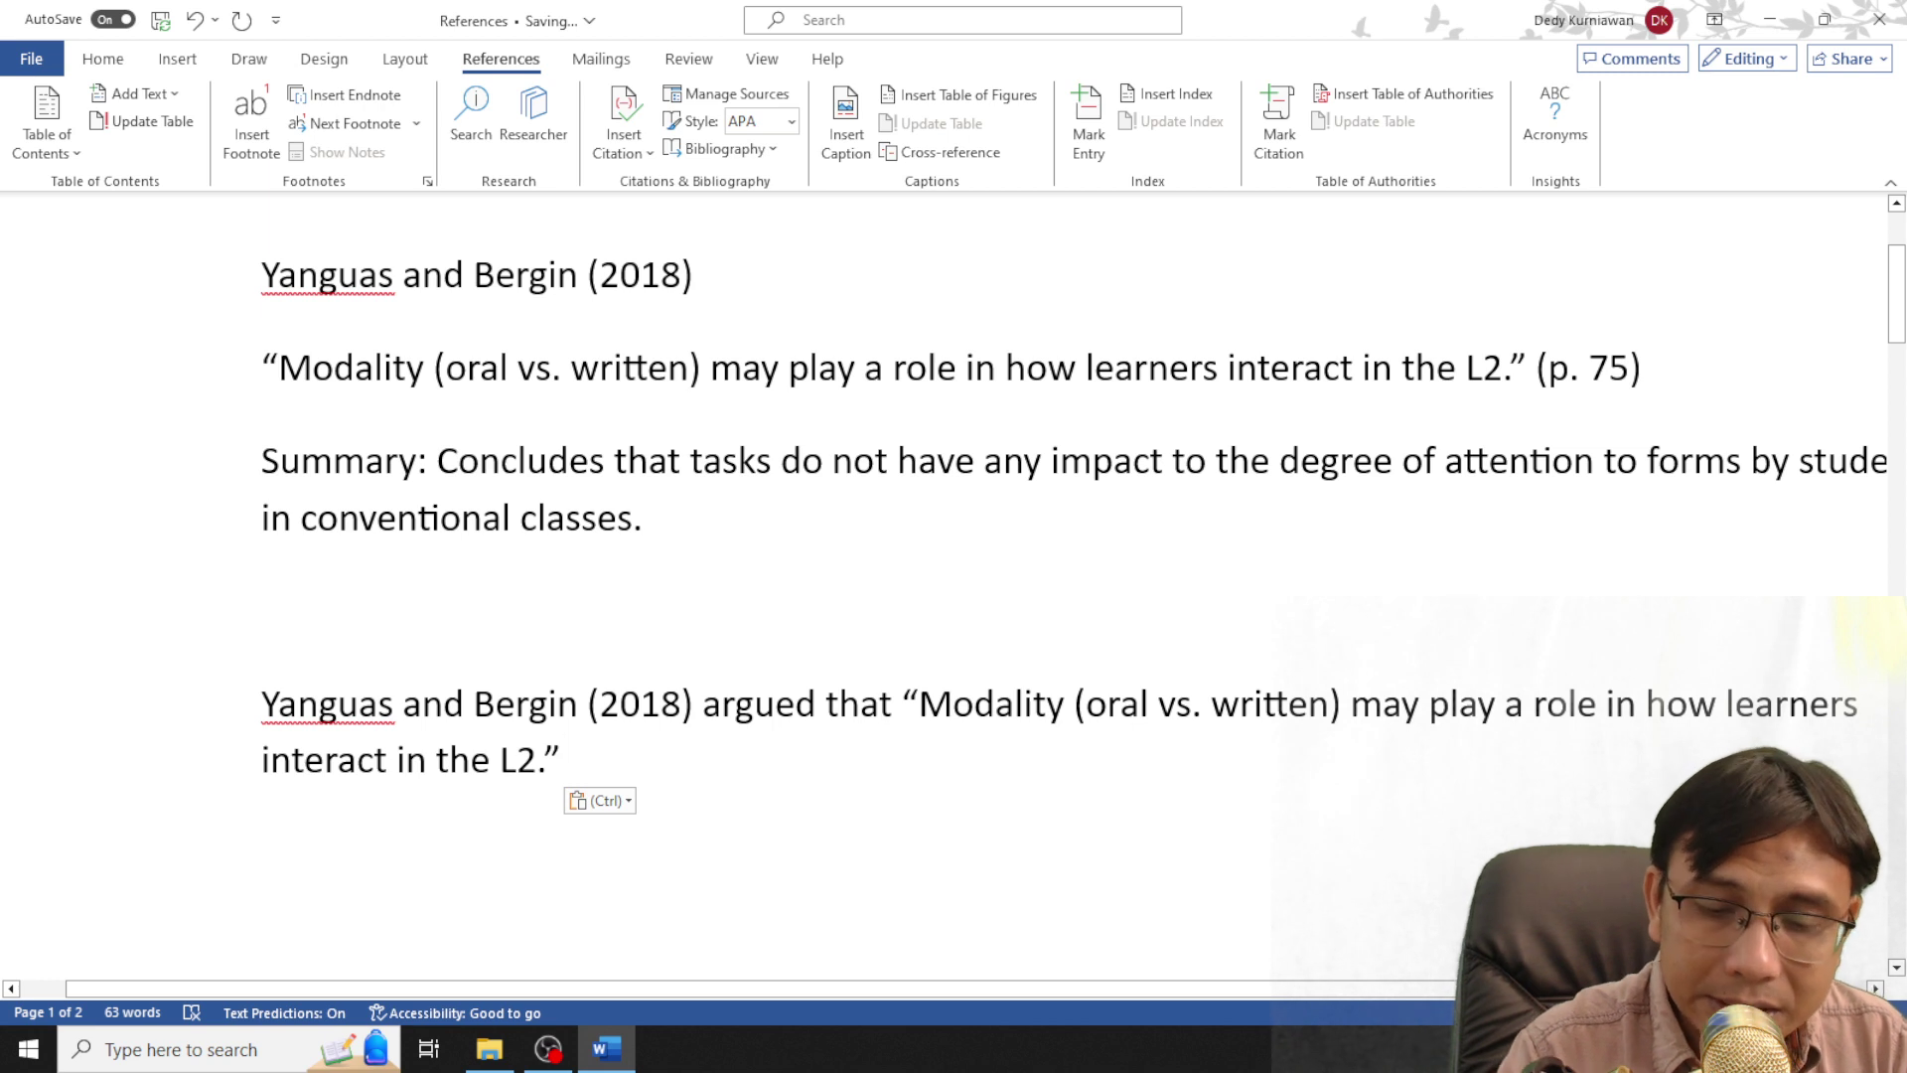
pyautogui.write('(p. 75')
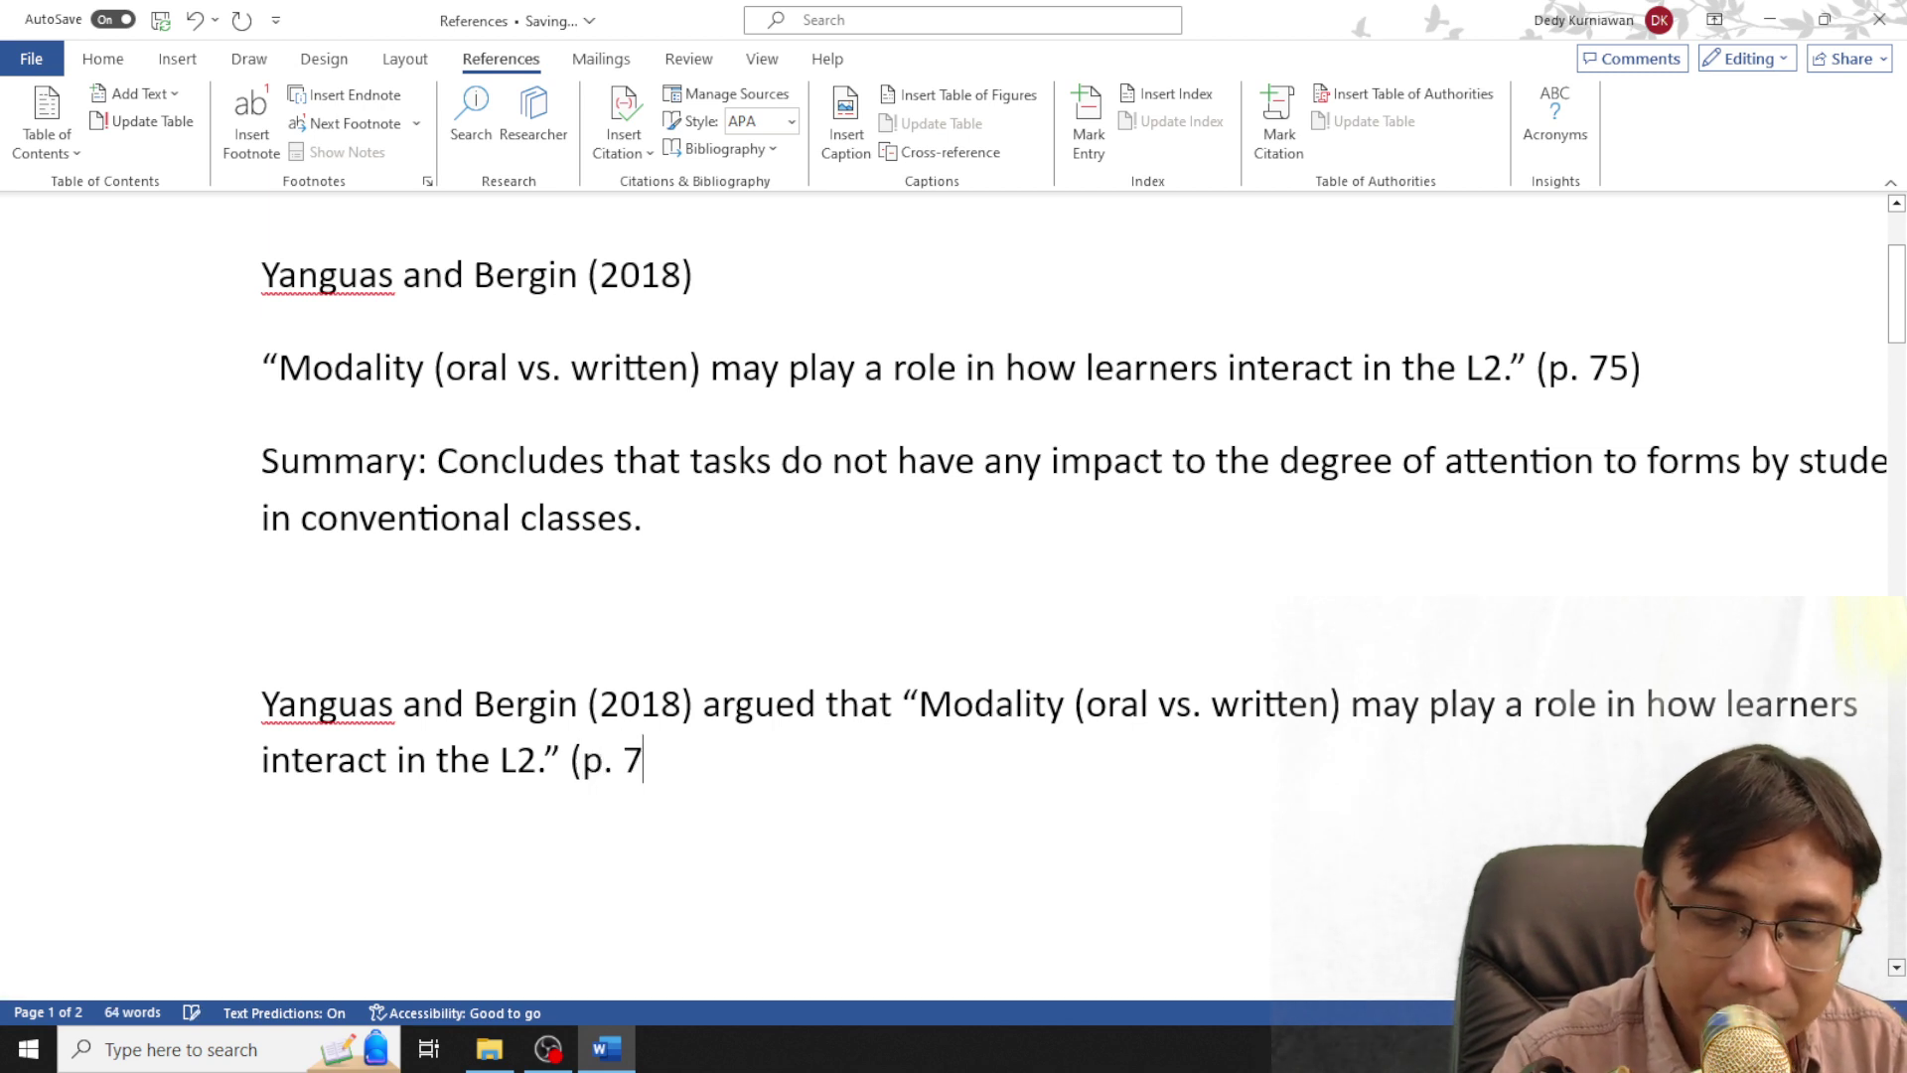
pyautogui.write(')')
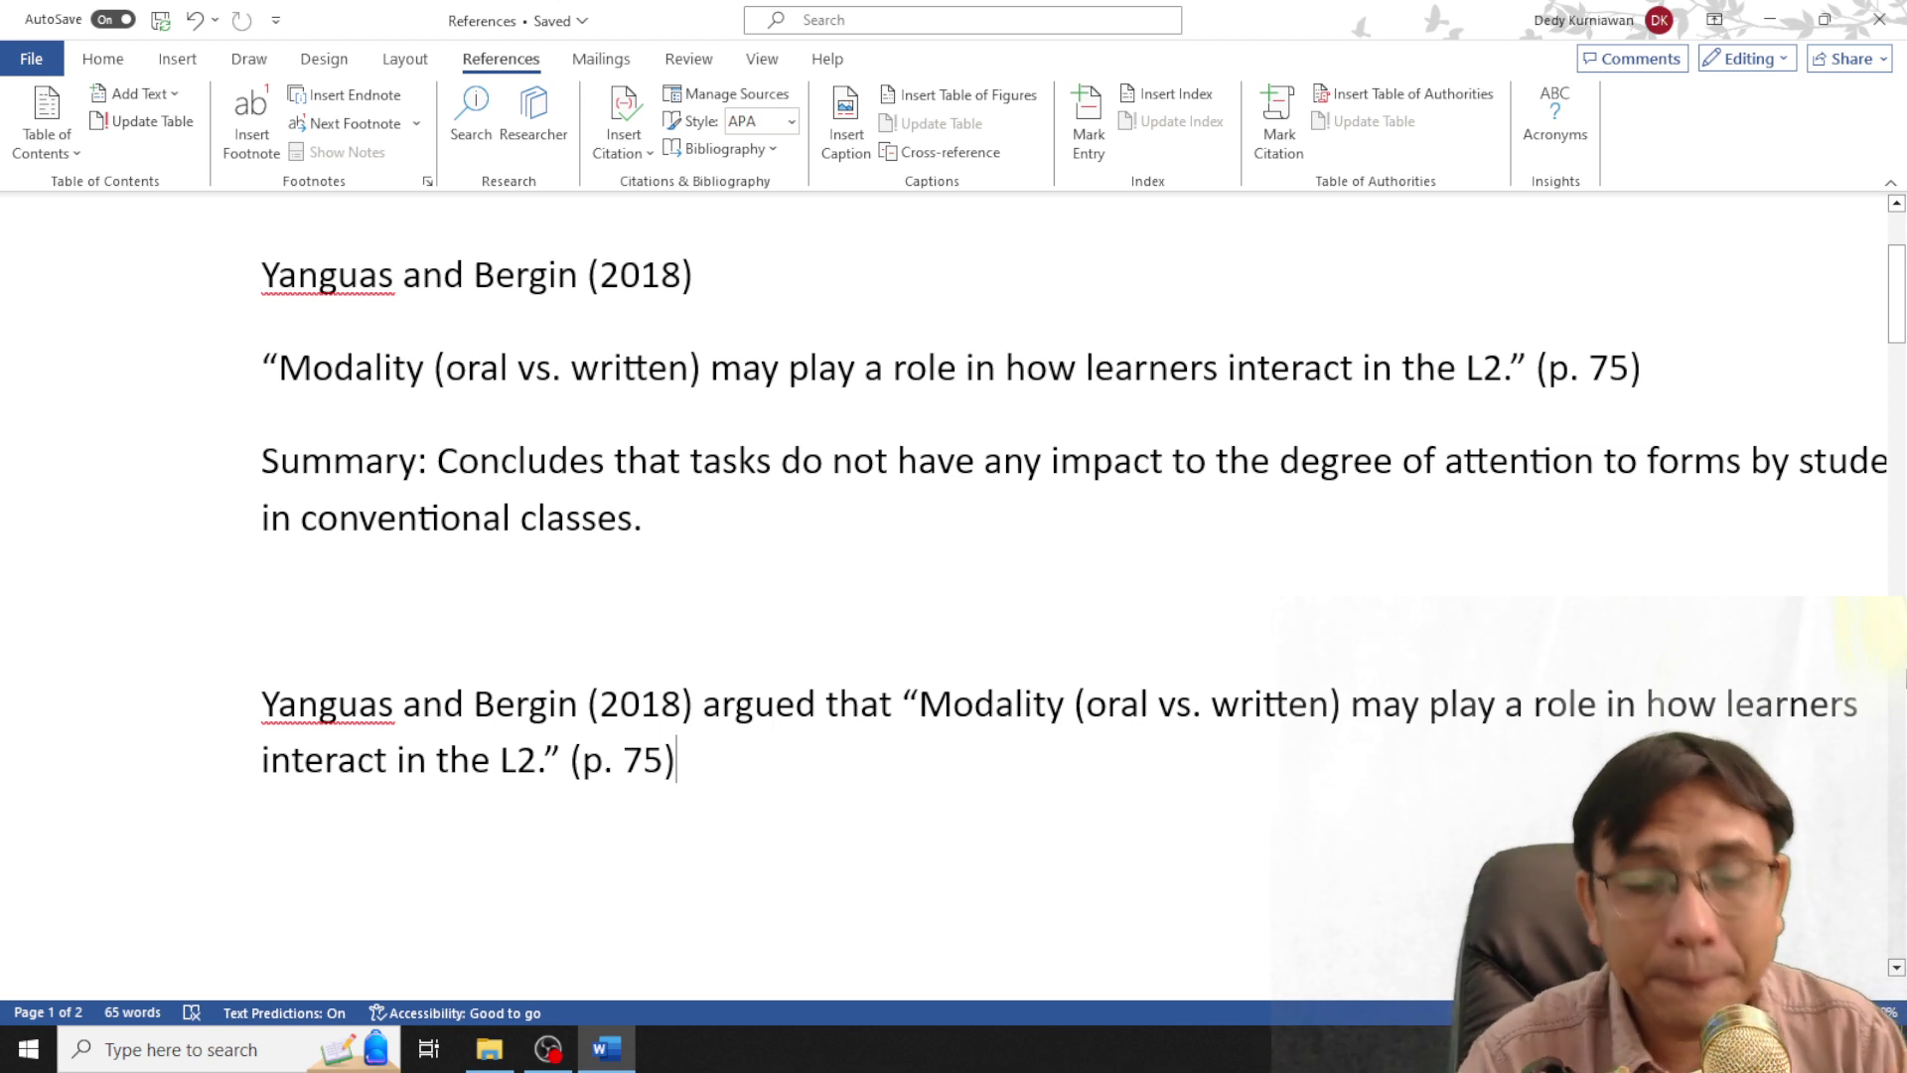
# On a new line, insert the (Yanguas & Bergin, 2018) citation from the stored sources
pyautogui.press('Return')
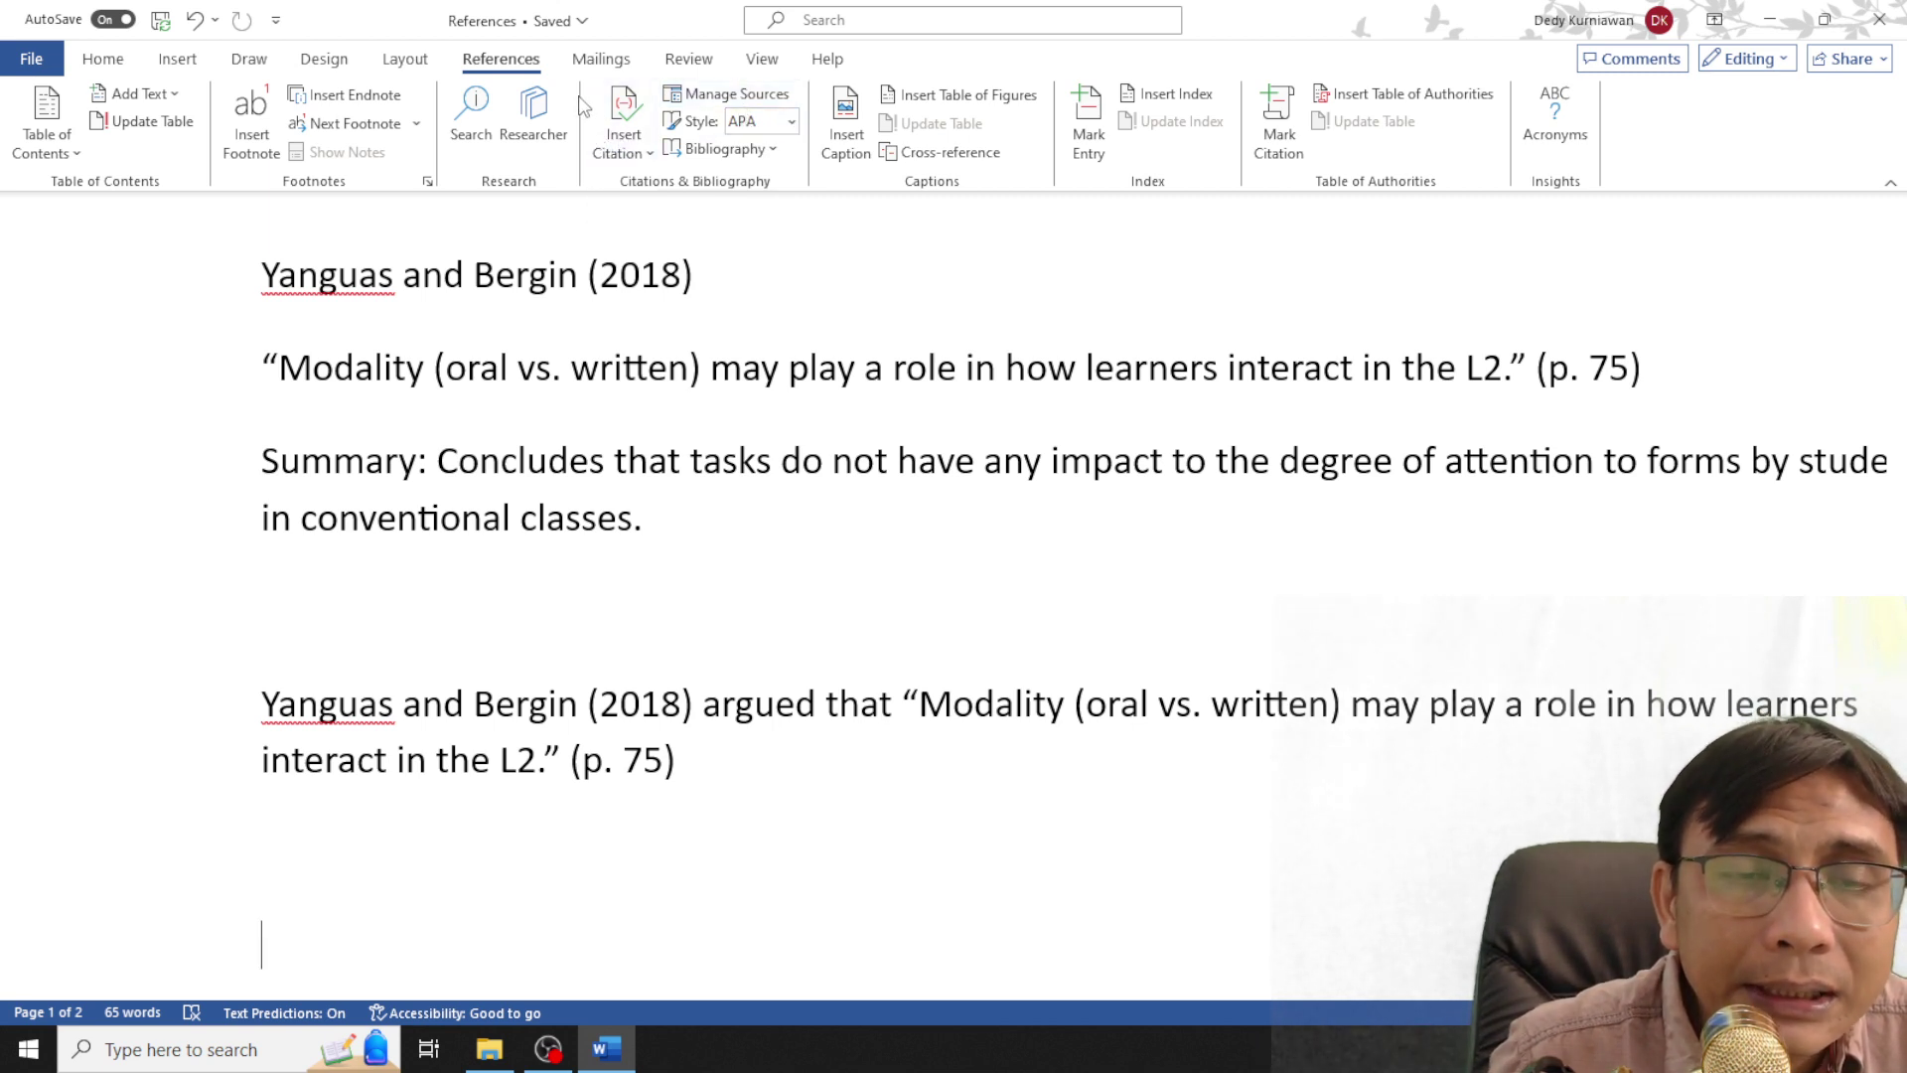
pyautogui.click(618, 129)
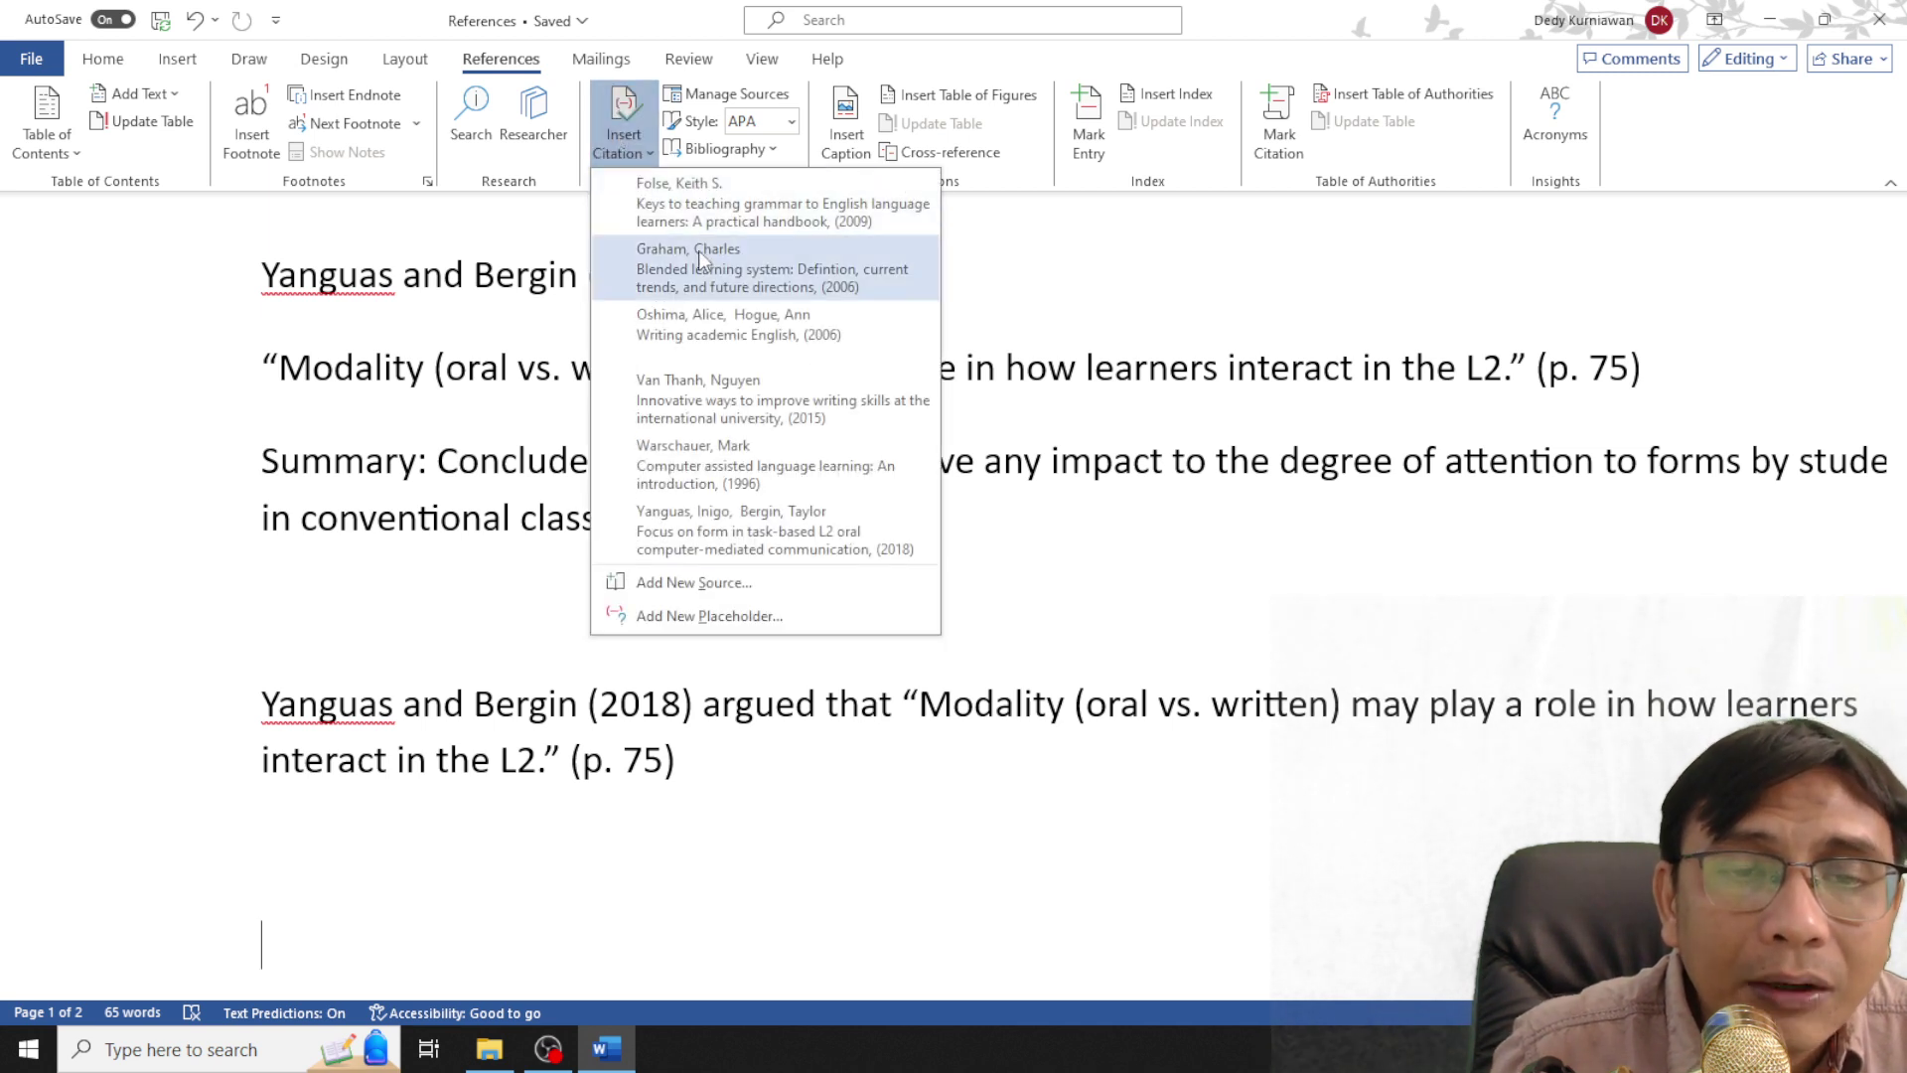
pyautogui.click(720, 537)
pyautogui.scroll(-1, 720, 537)
pyautogui.scroll(-3, 779, 567)
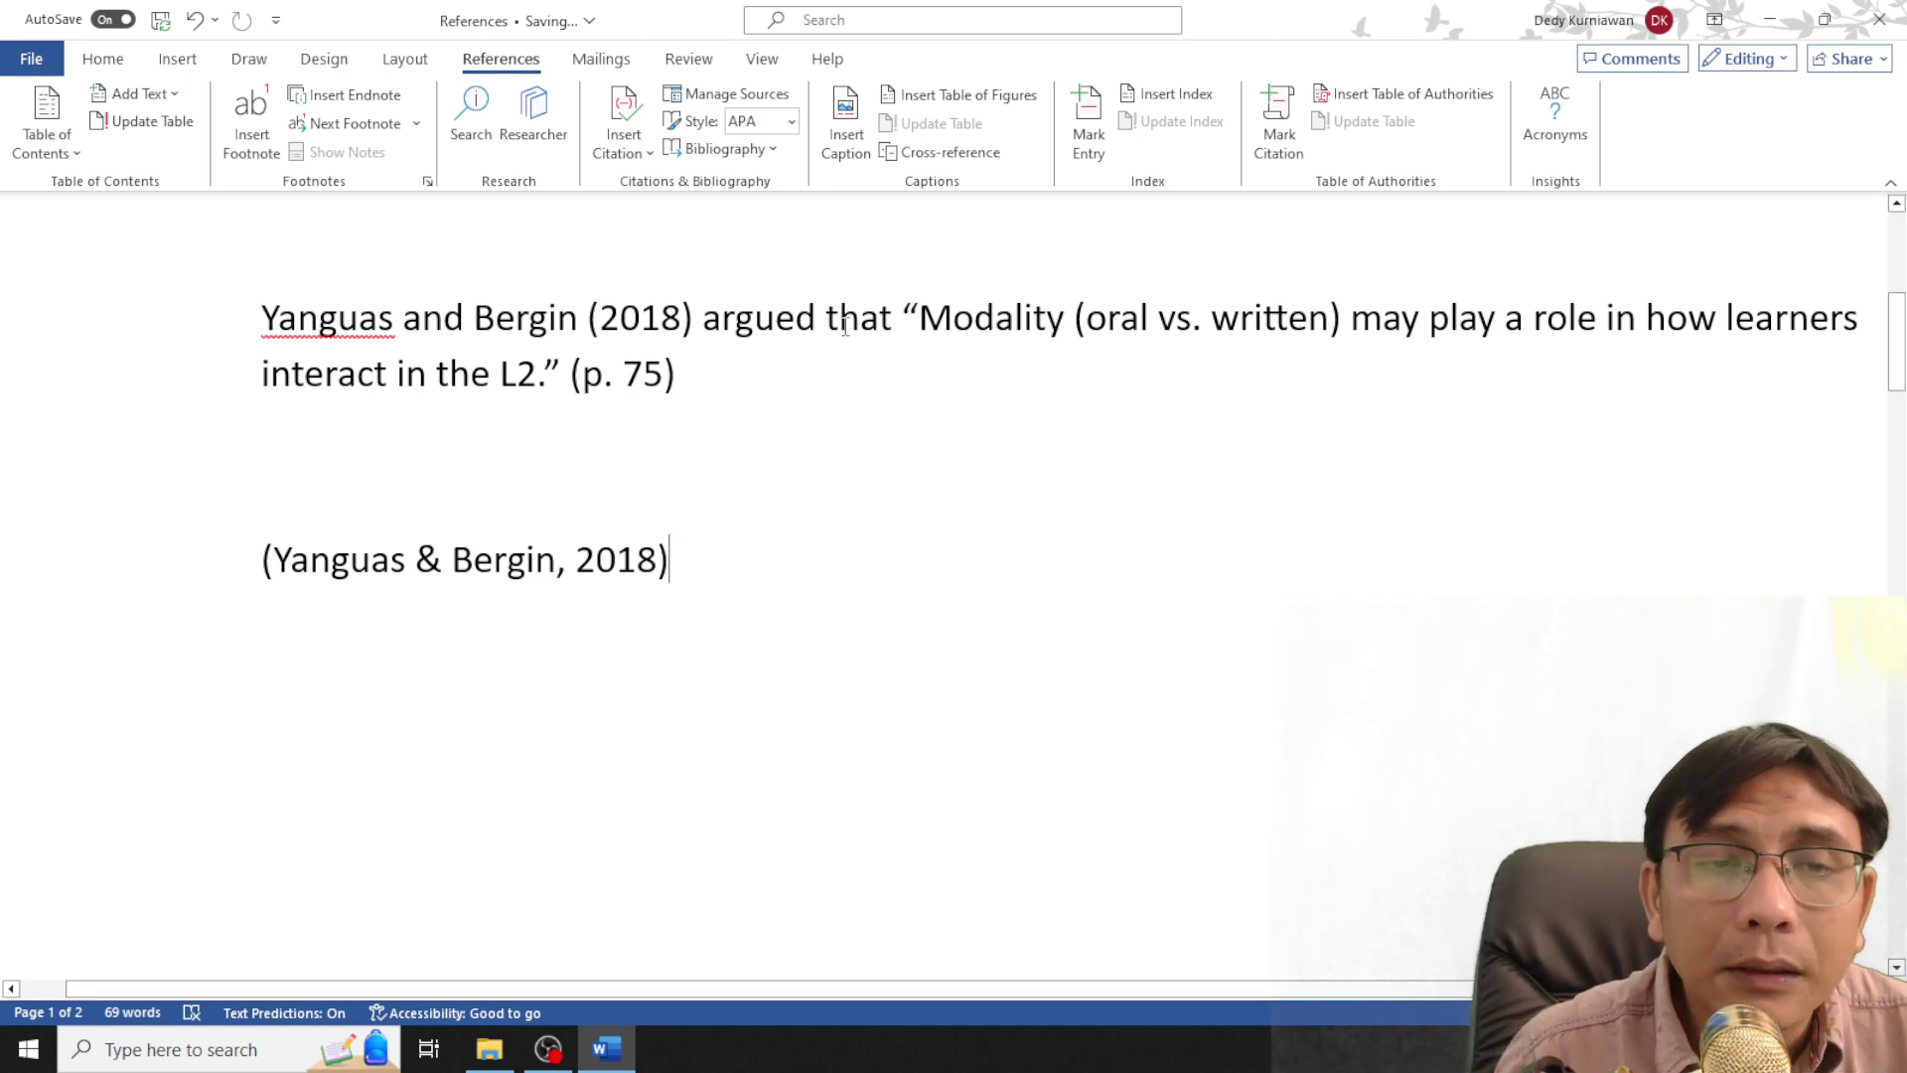
pyautogui.click(295, 496)
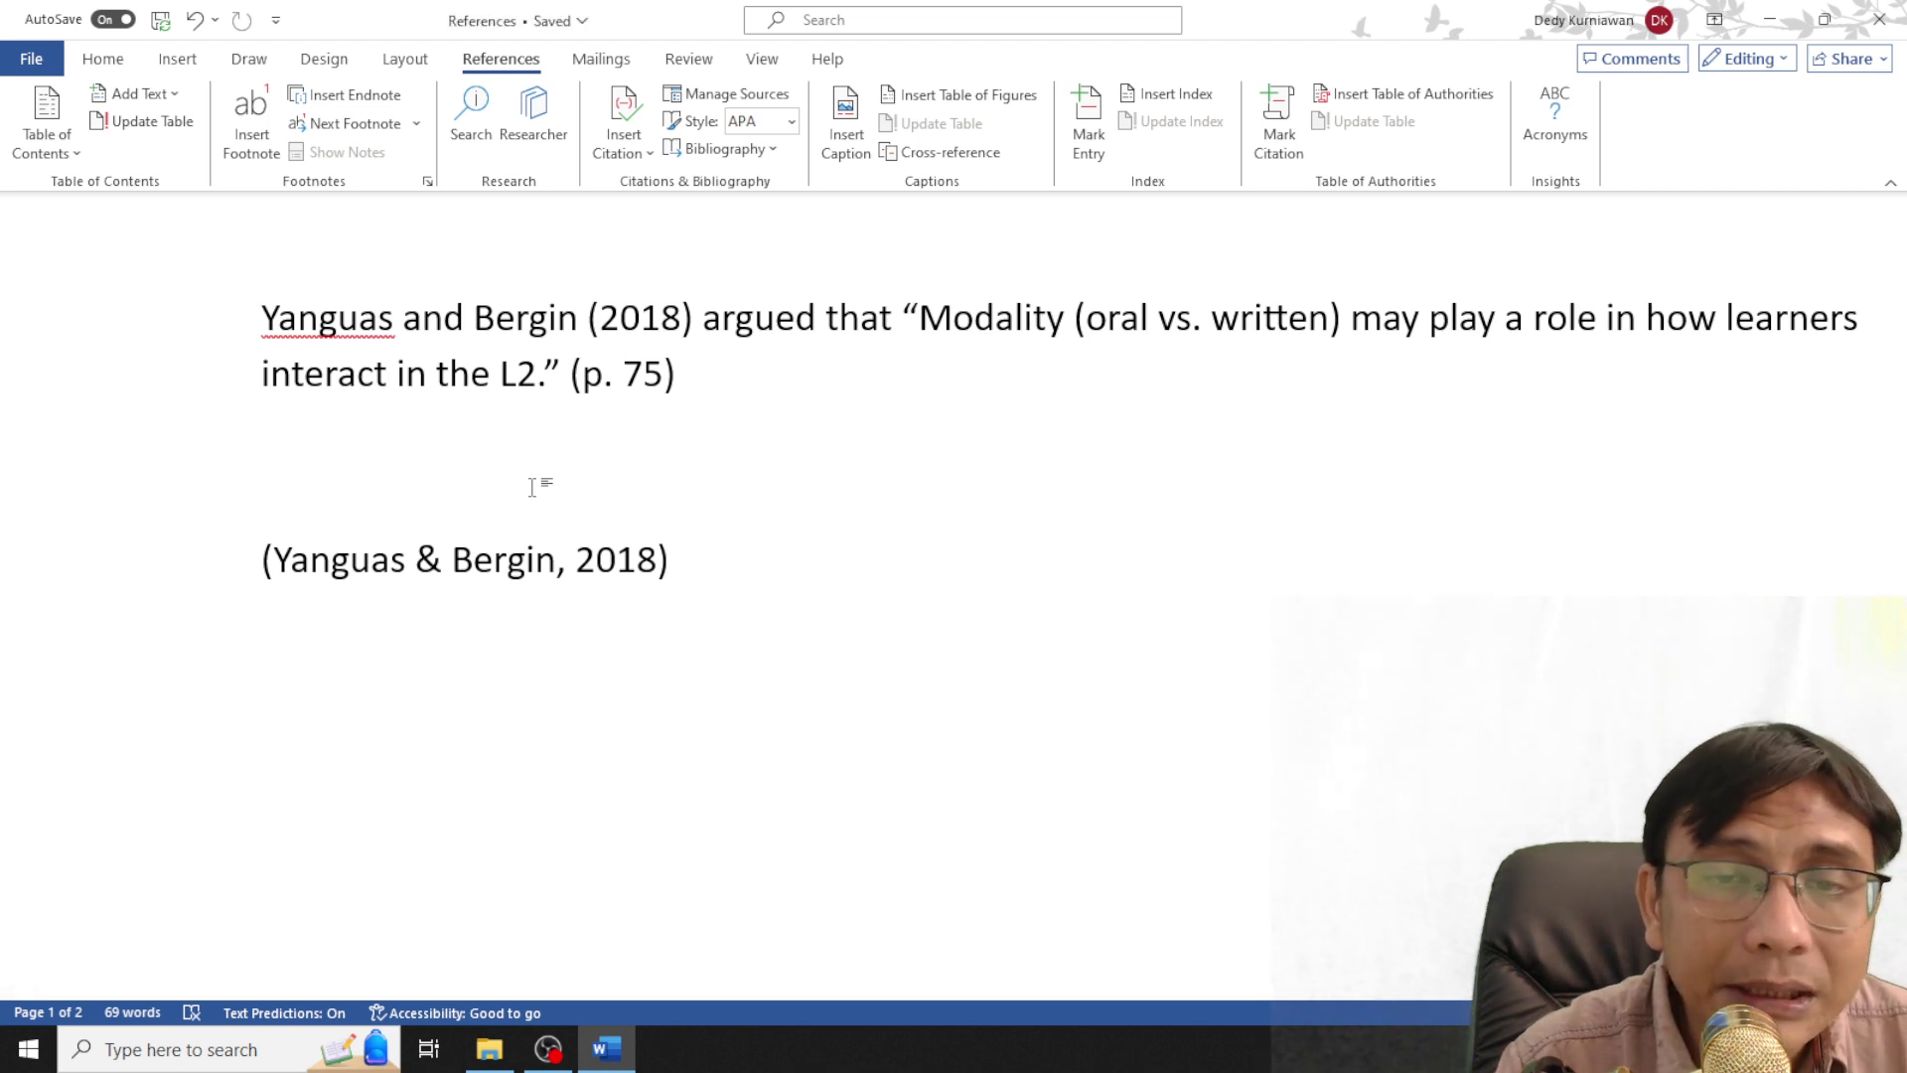
# Type 'The authords argued that', paste the Modality quote, and join the citation onto its end
pyautogui.write('The auth')
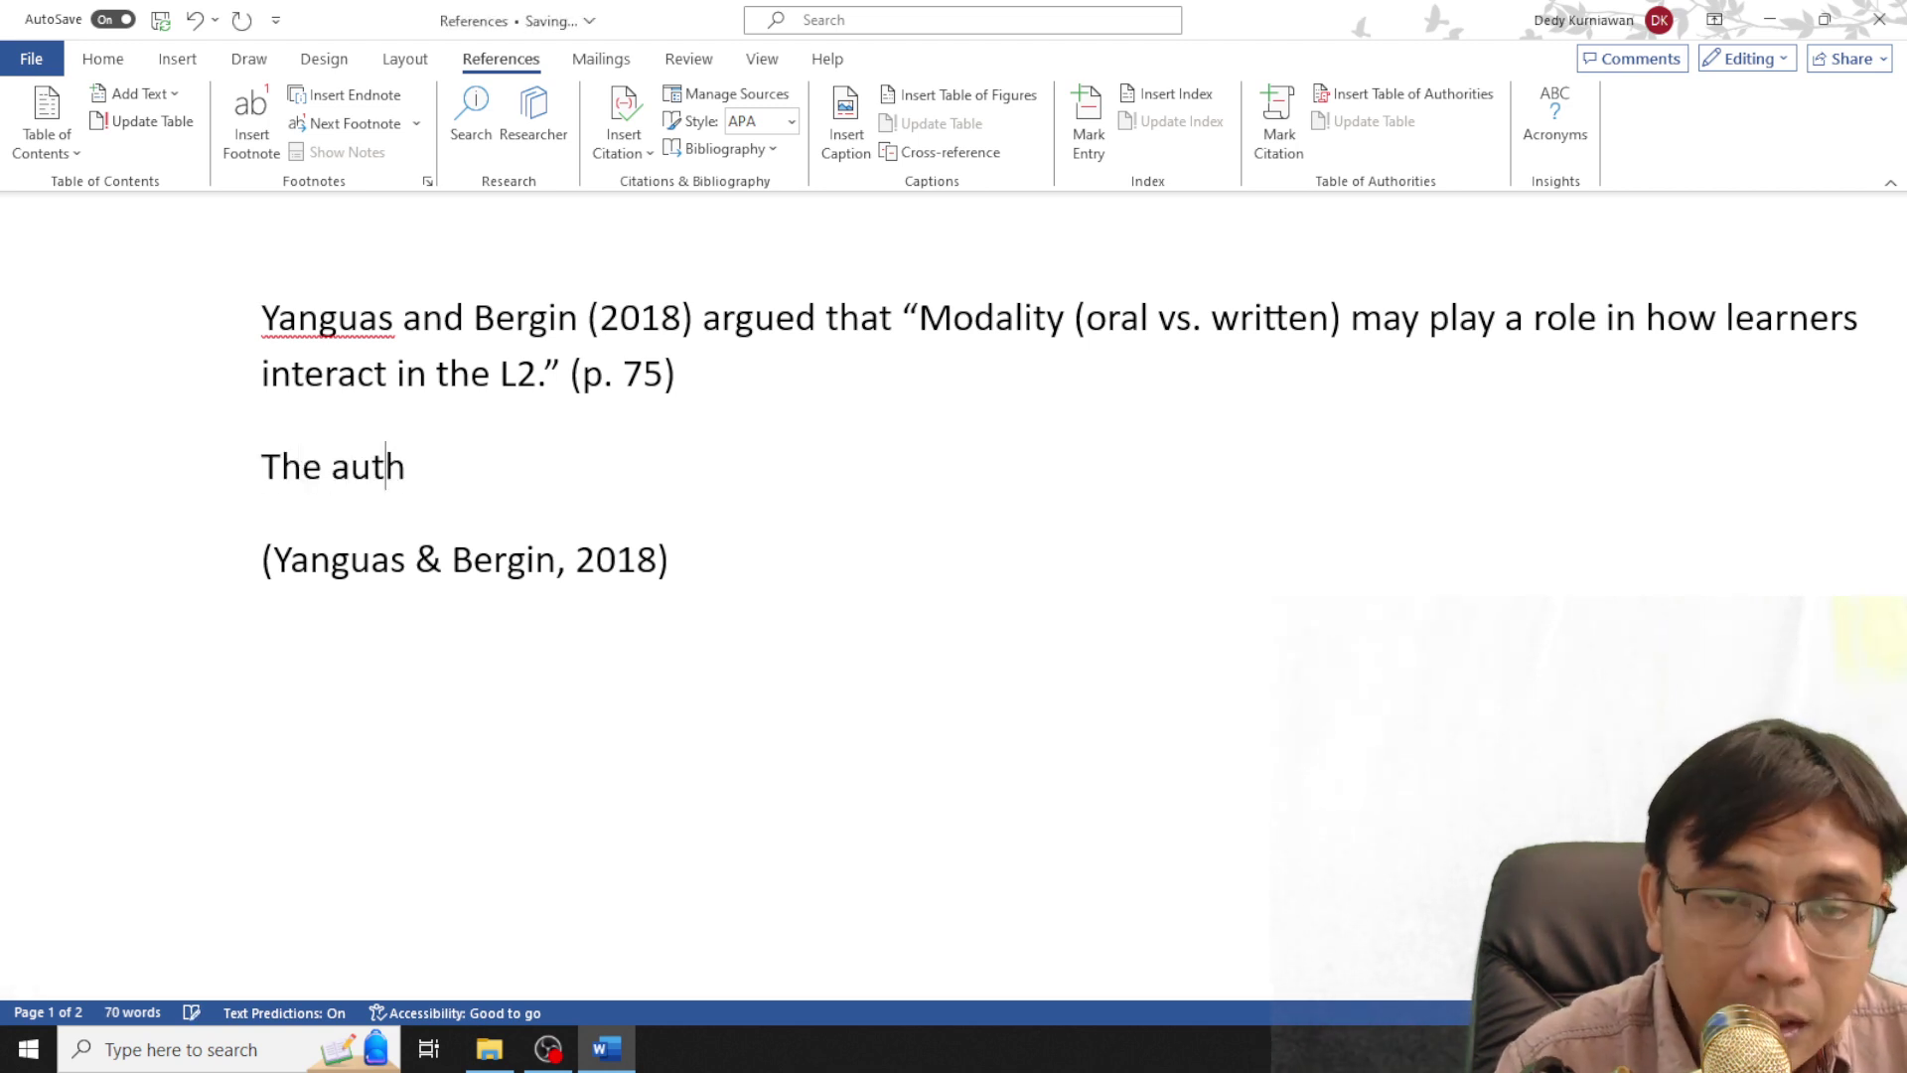
pyautogui.write('ord')
pyautogui.write('s')
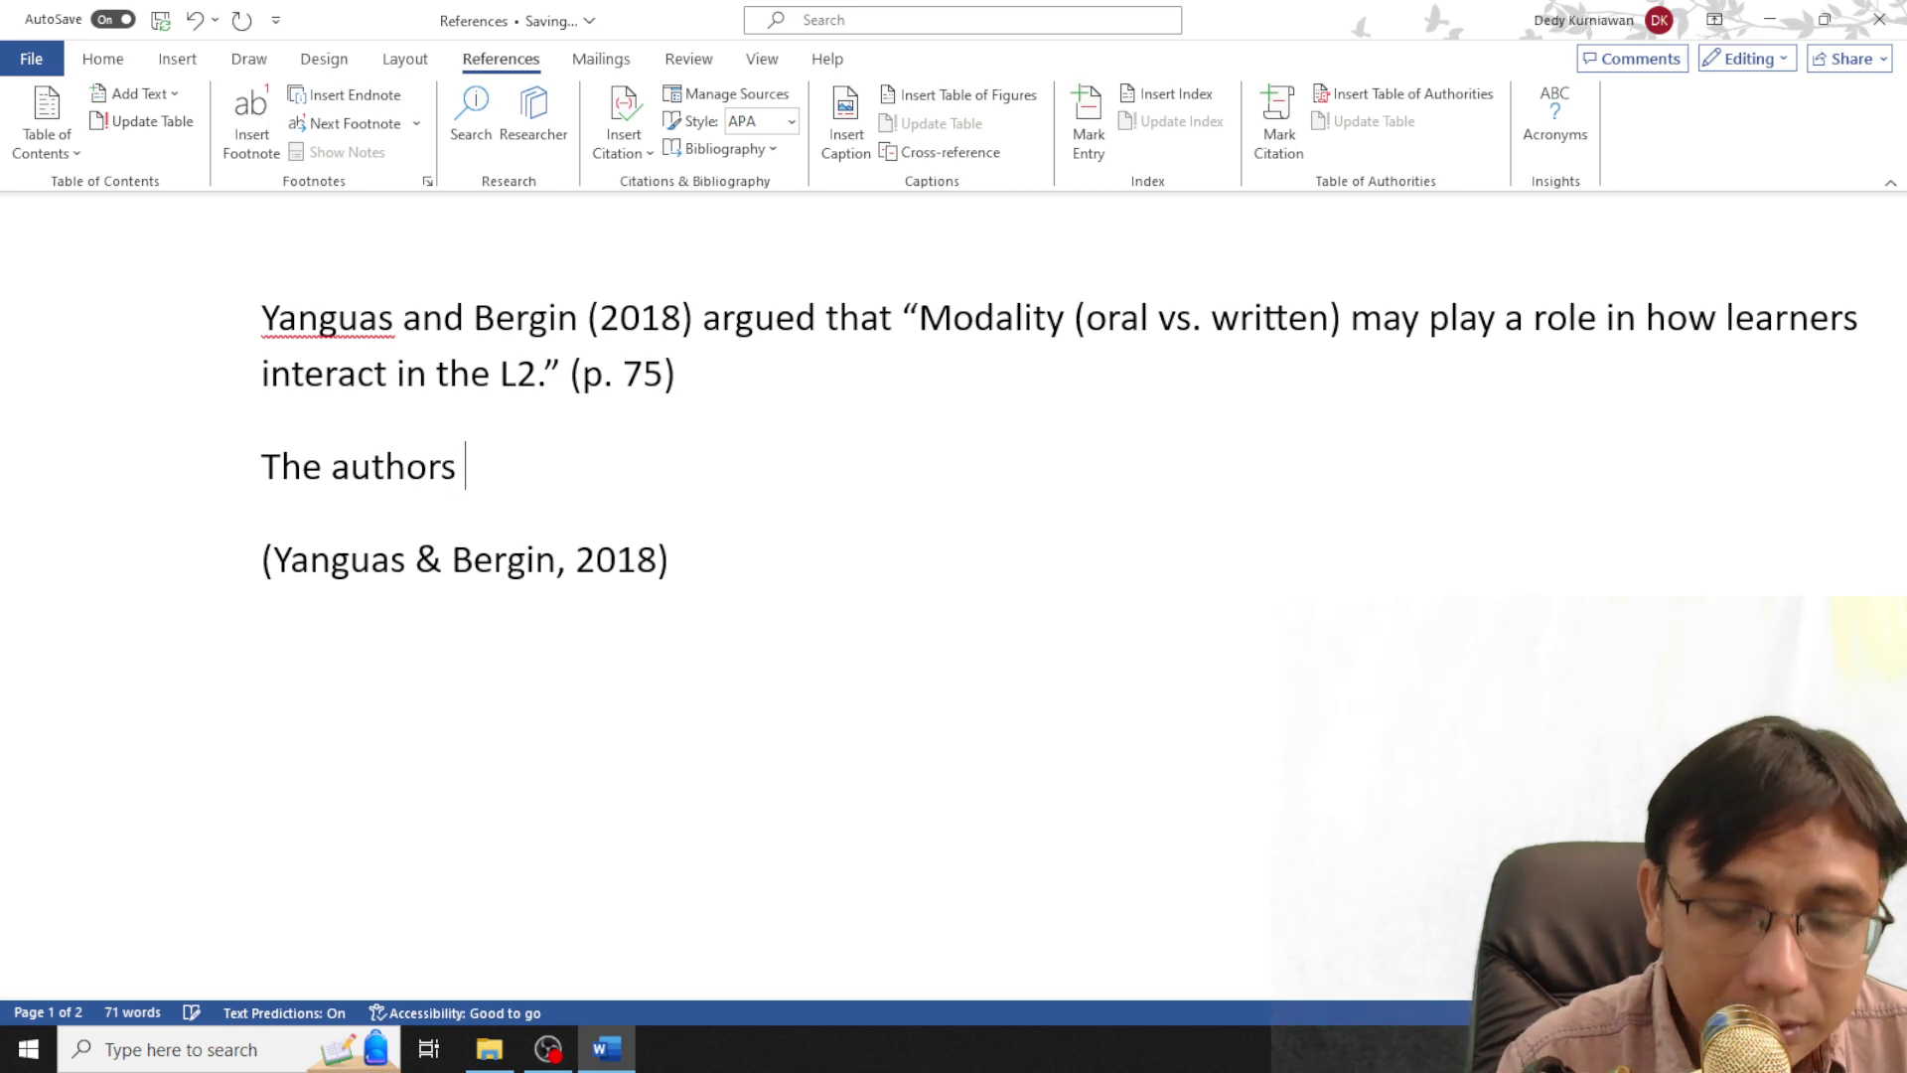
pyautogui.write(' argued tha')
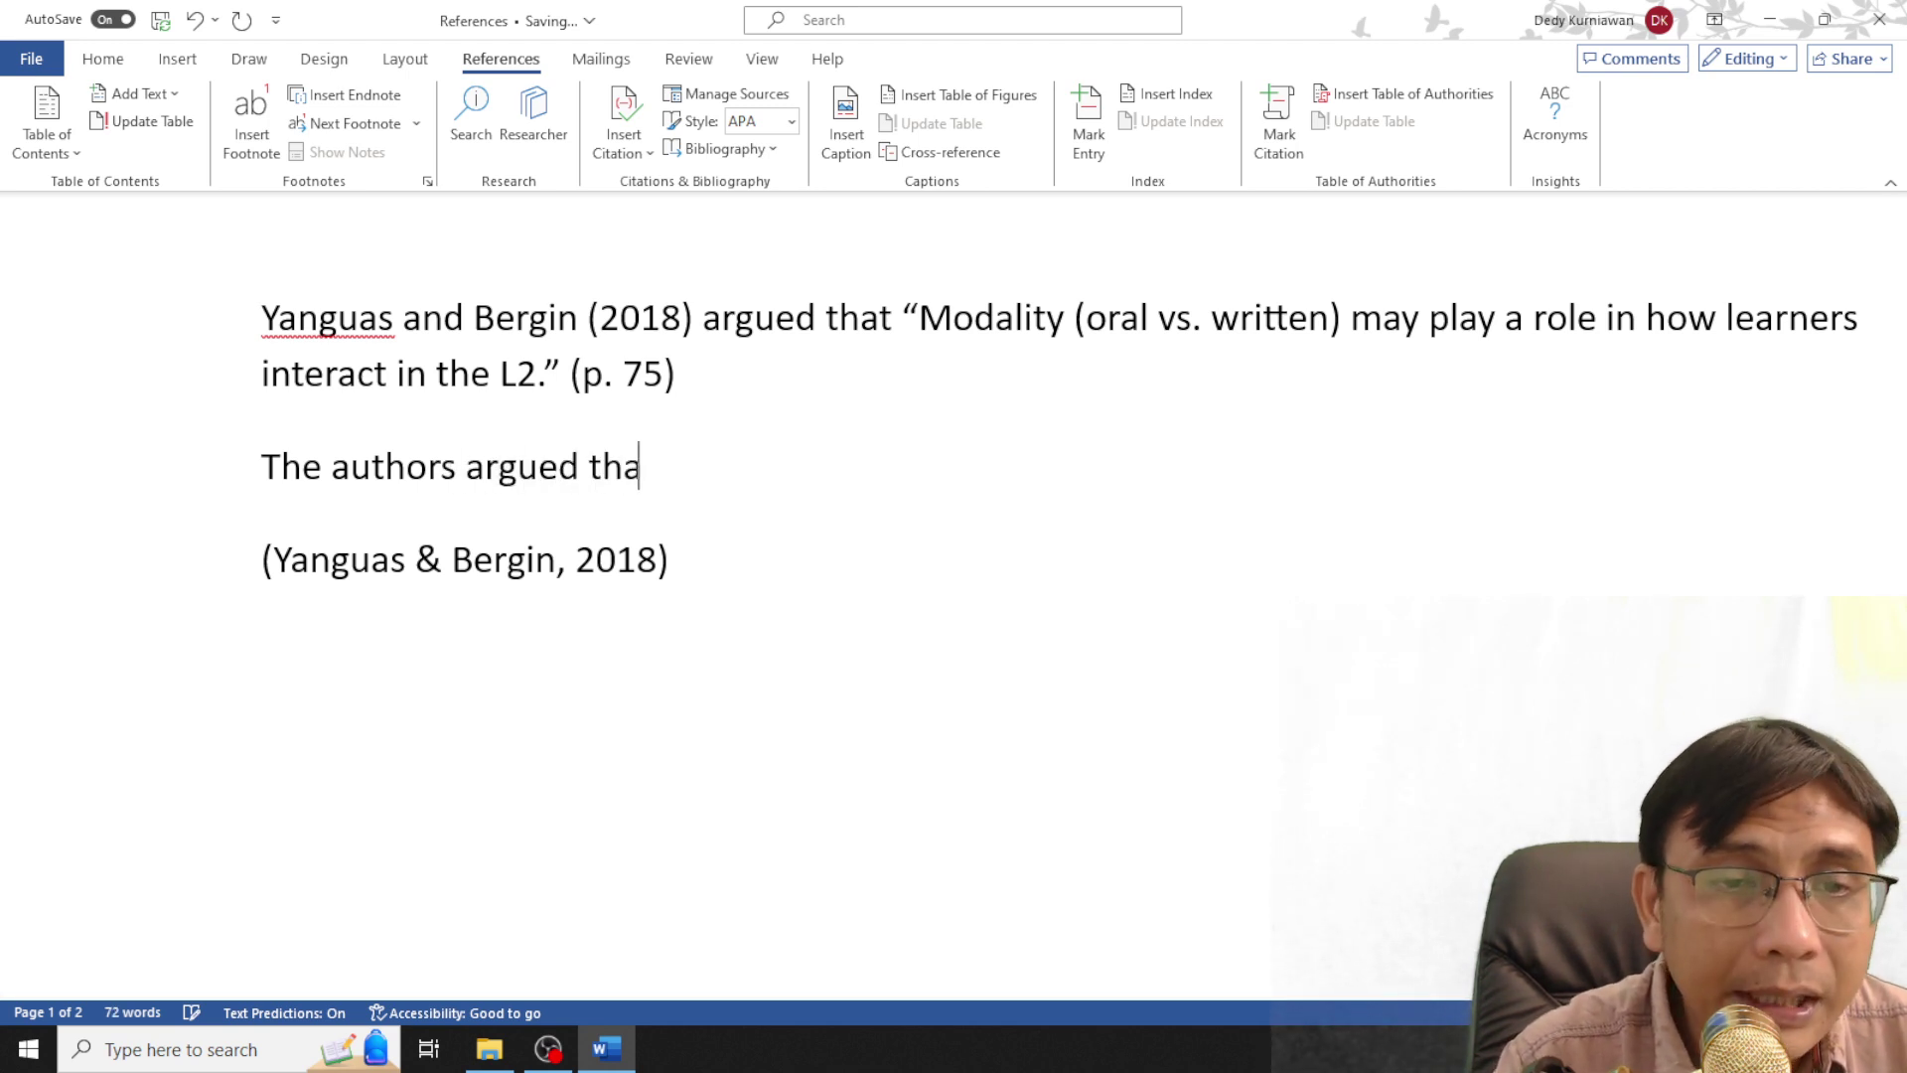
pyautogui.write('t')
pyautogui.write('“Modality (oral vs. written) may play a role in how learners interact in the L2.”')
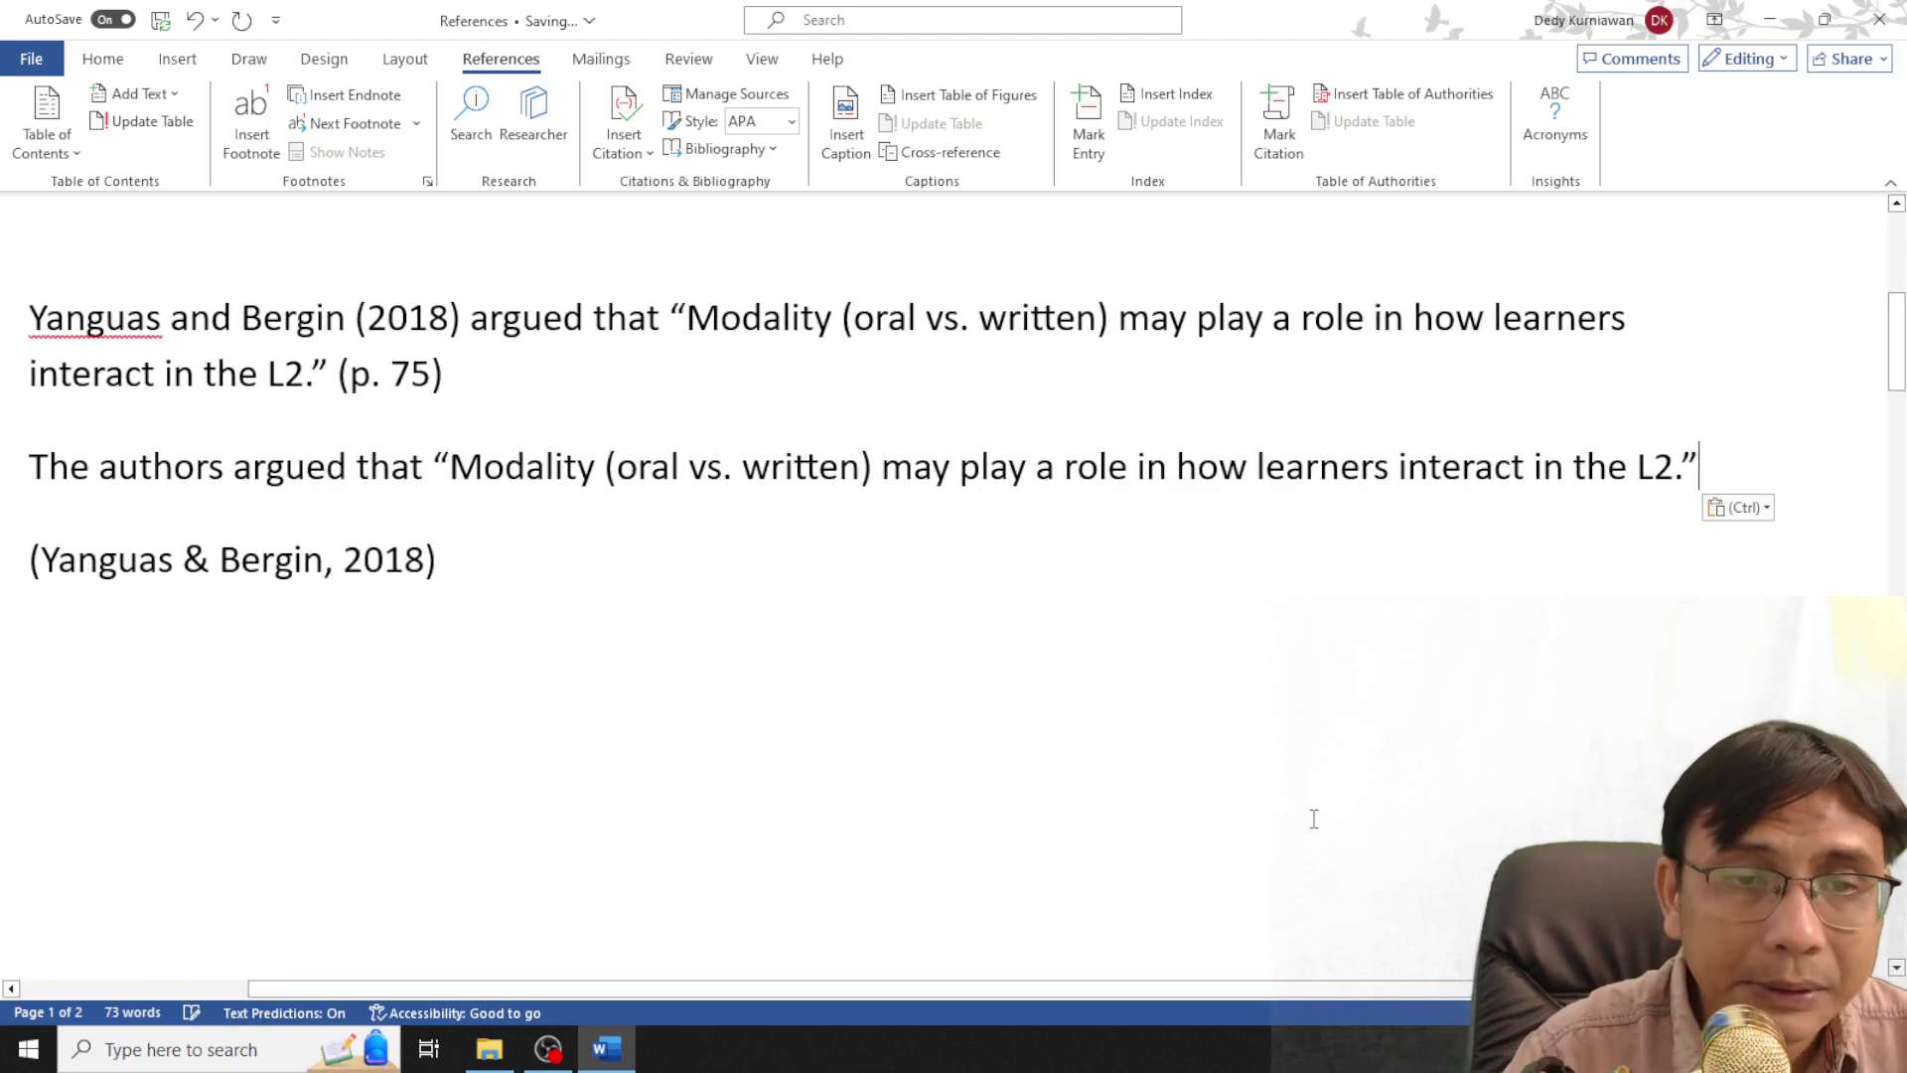
pyautogui.press('Down')
pyautogui.hotkey('shift', 'Home')
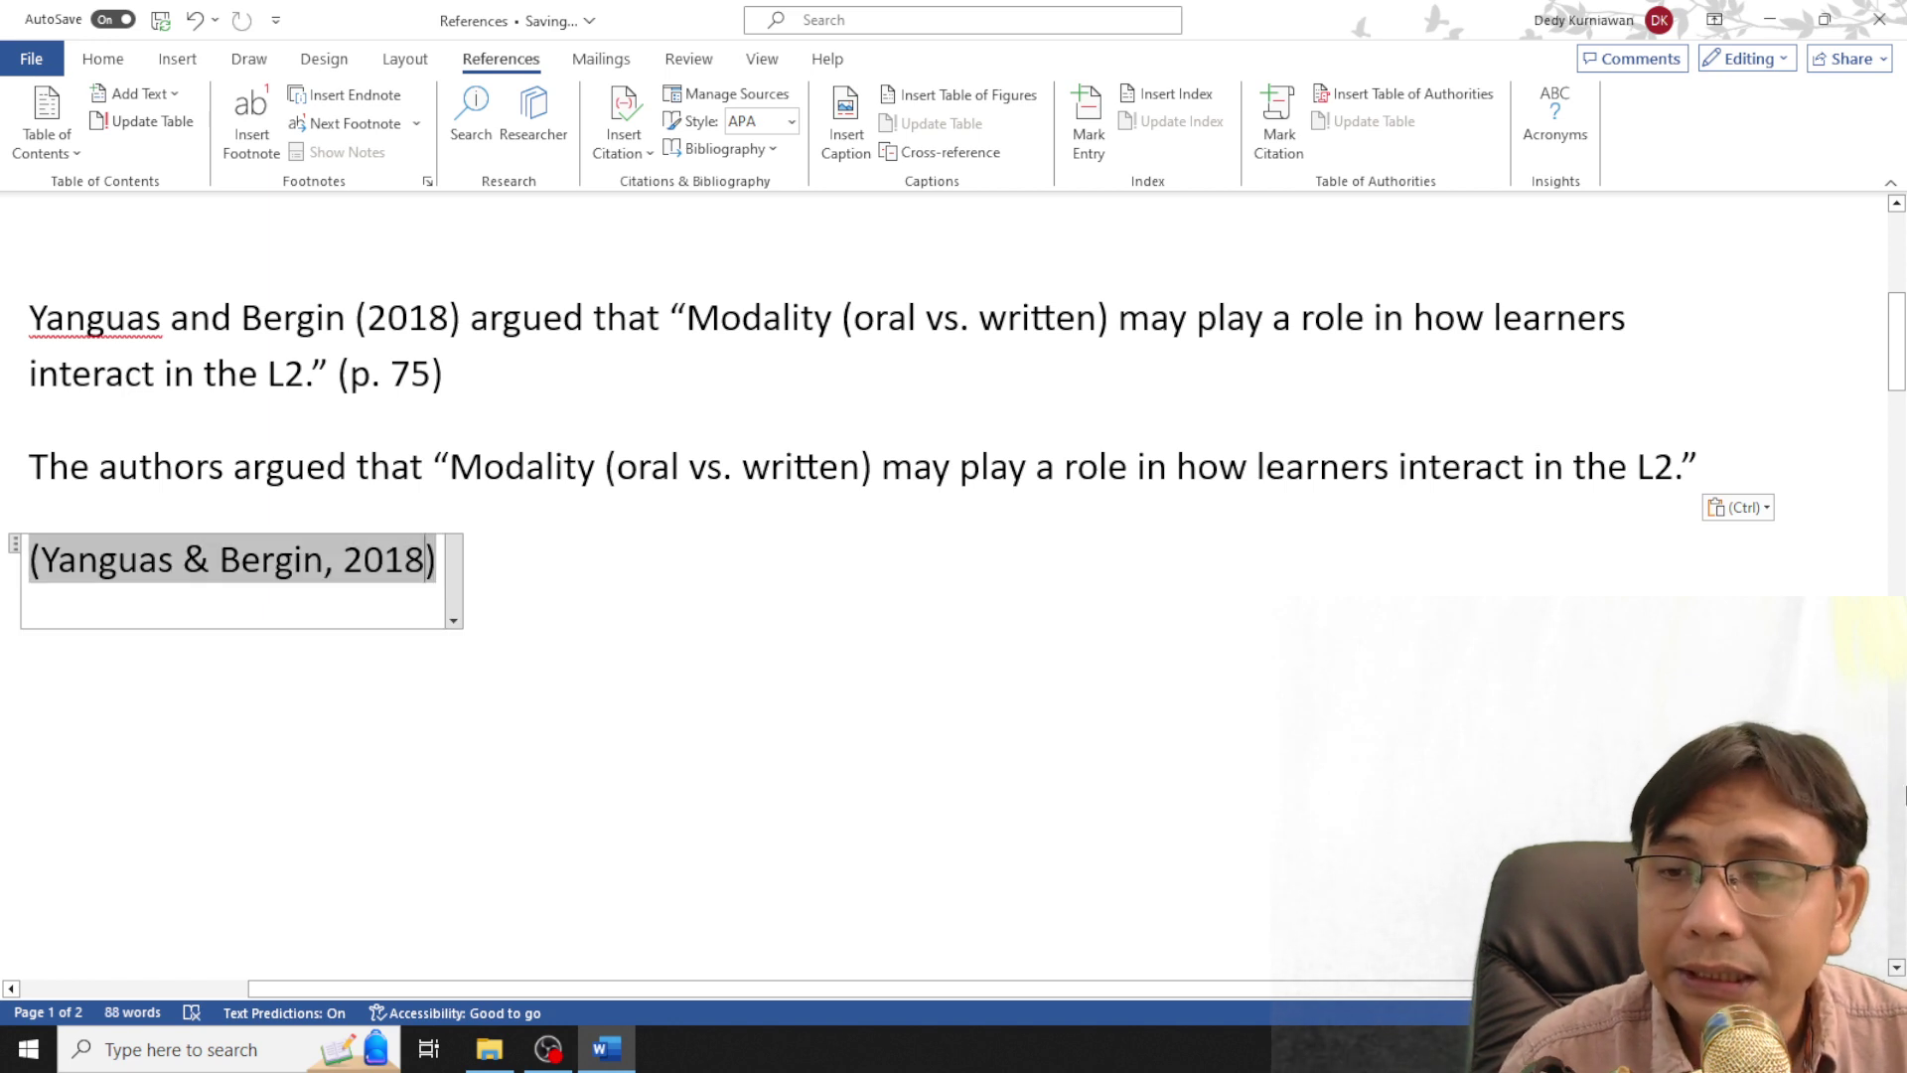
pyautogui.press('Home')
pyautogui.press('BackSpace')
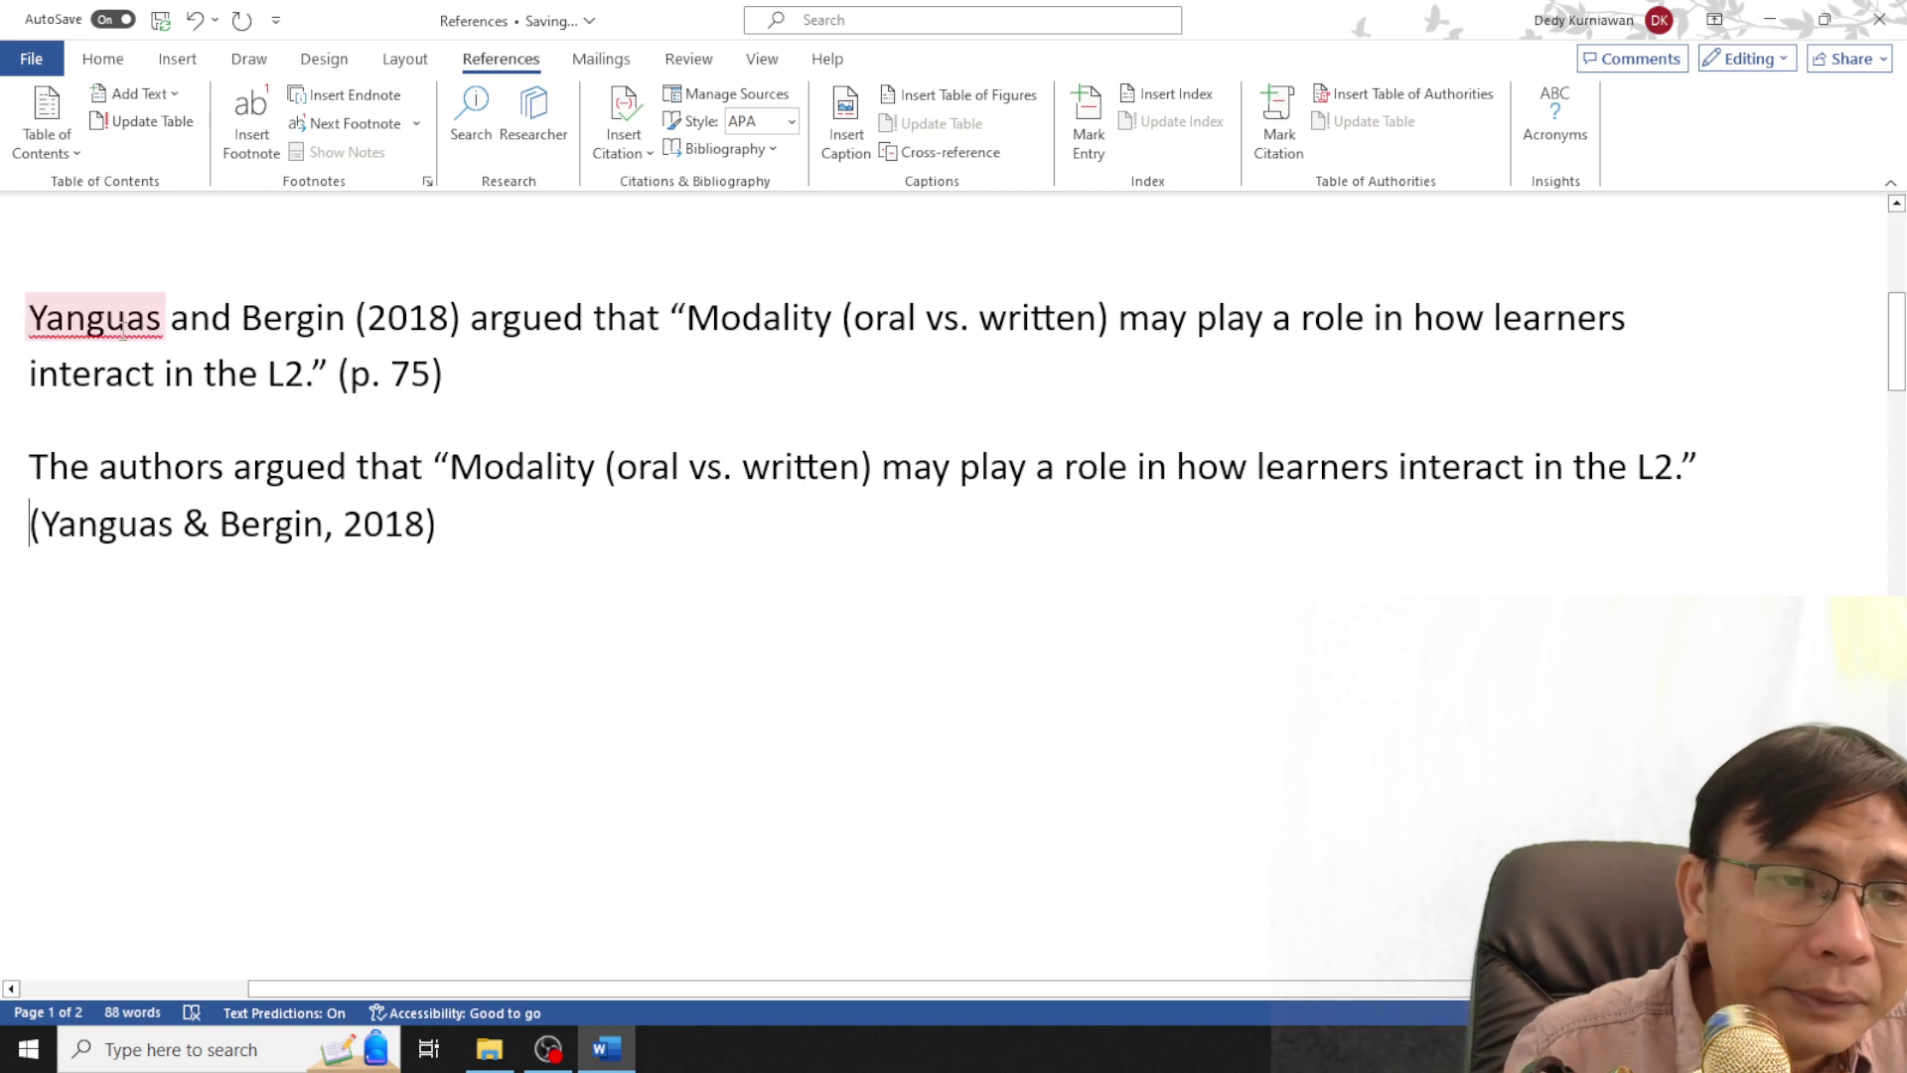
pyautogui.rightClick(67, 319)
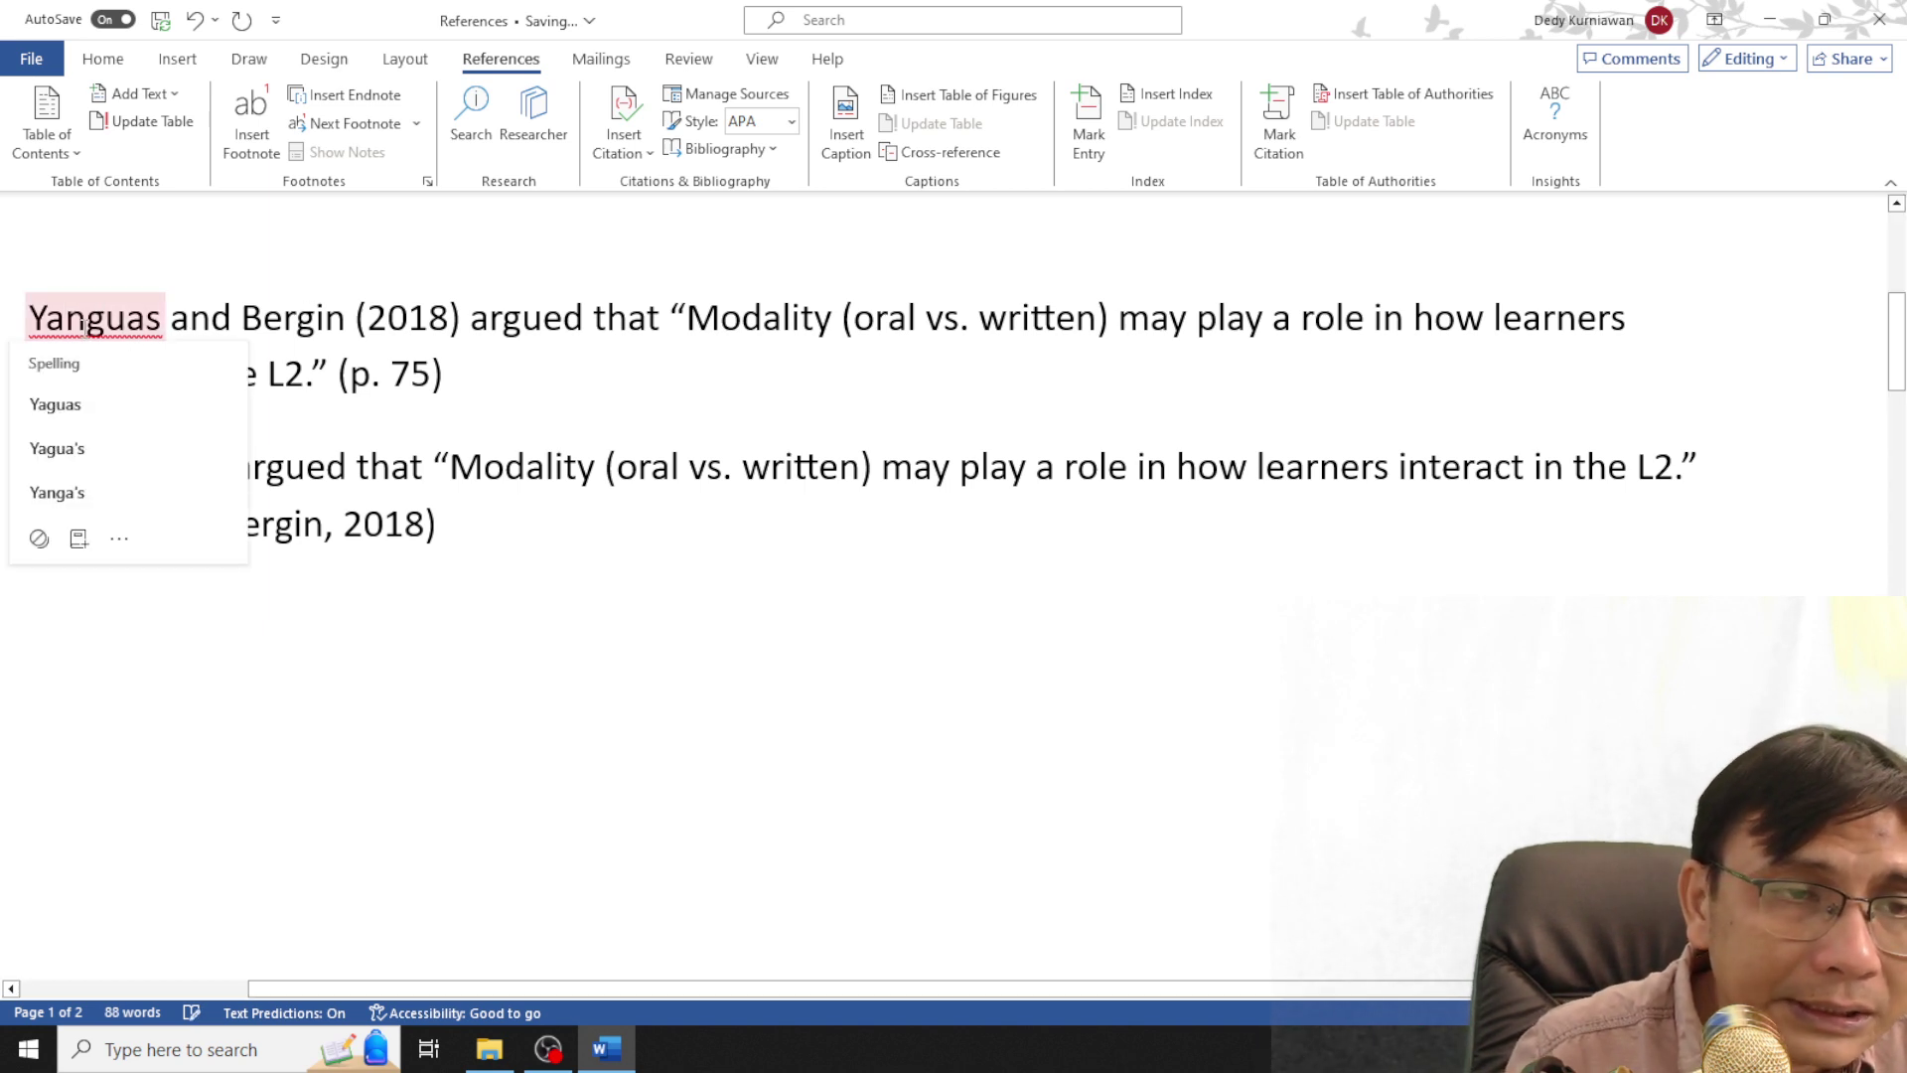
pyautogui.click(502, 364)
# Add a new line after (p. 75) holding a (Yanguas & Bergin, 2018) citation
pyautogui.press('Return')
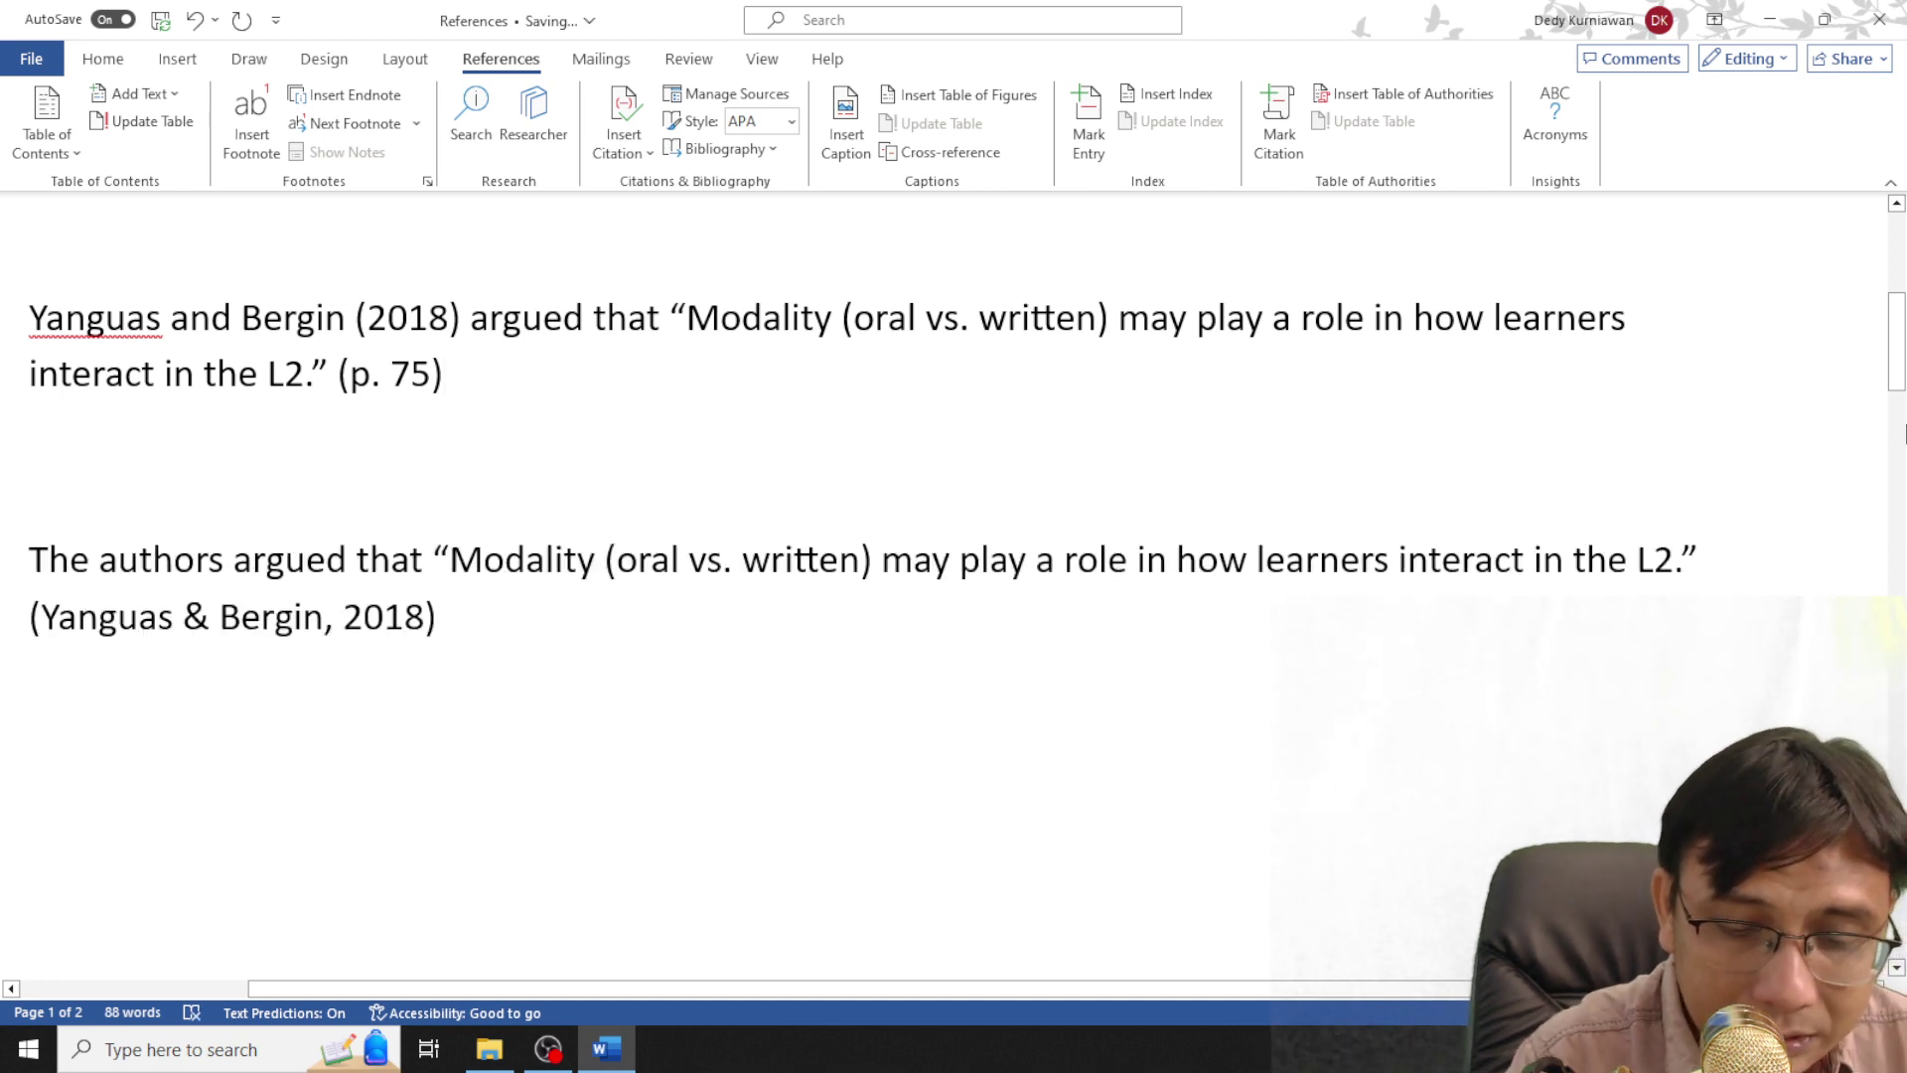
pyautogui.write('Yan')
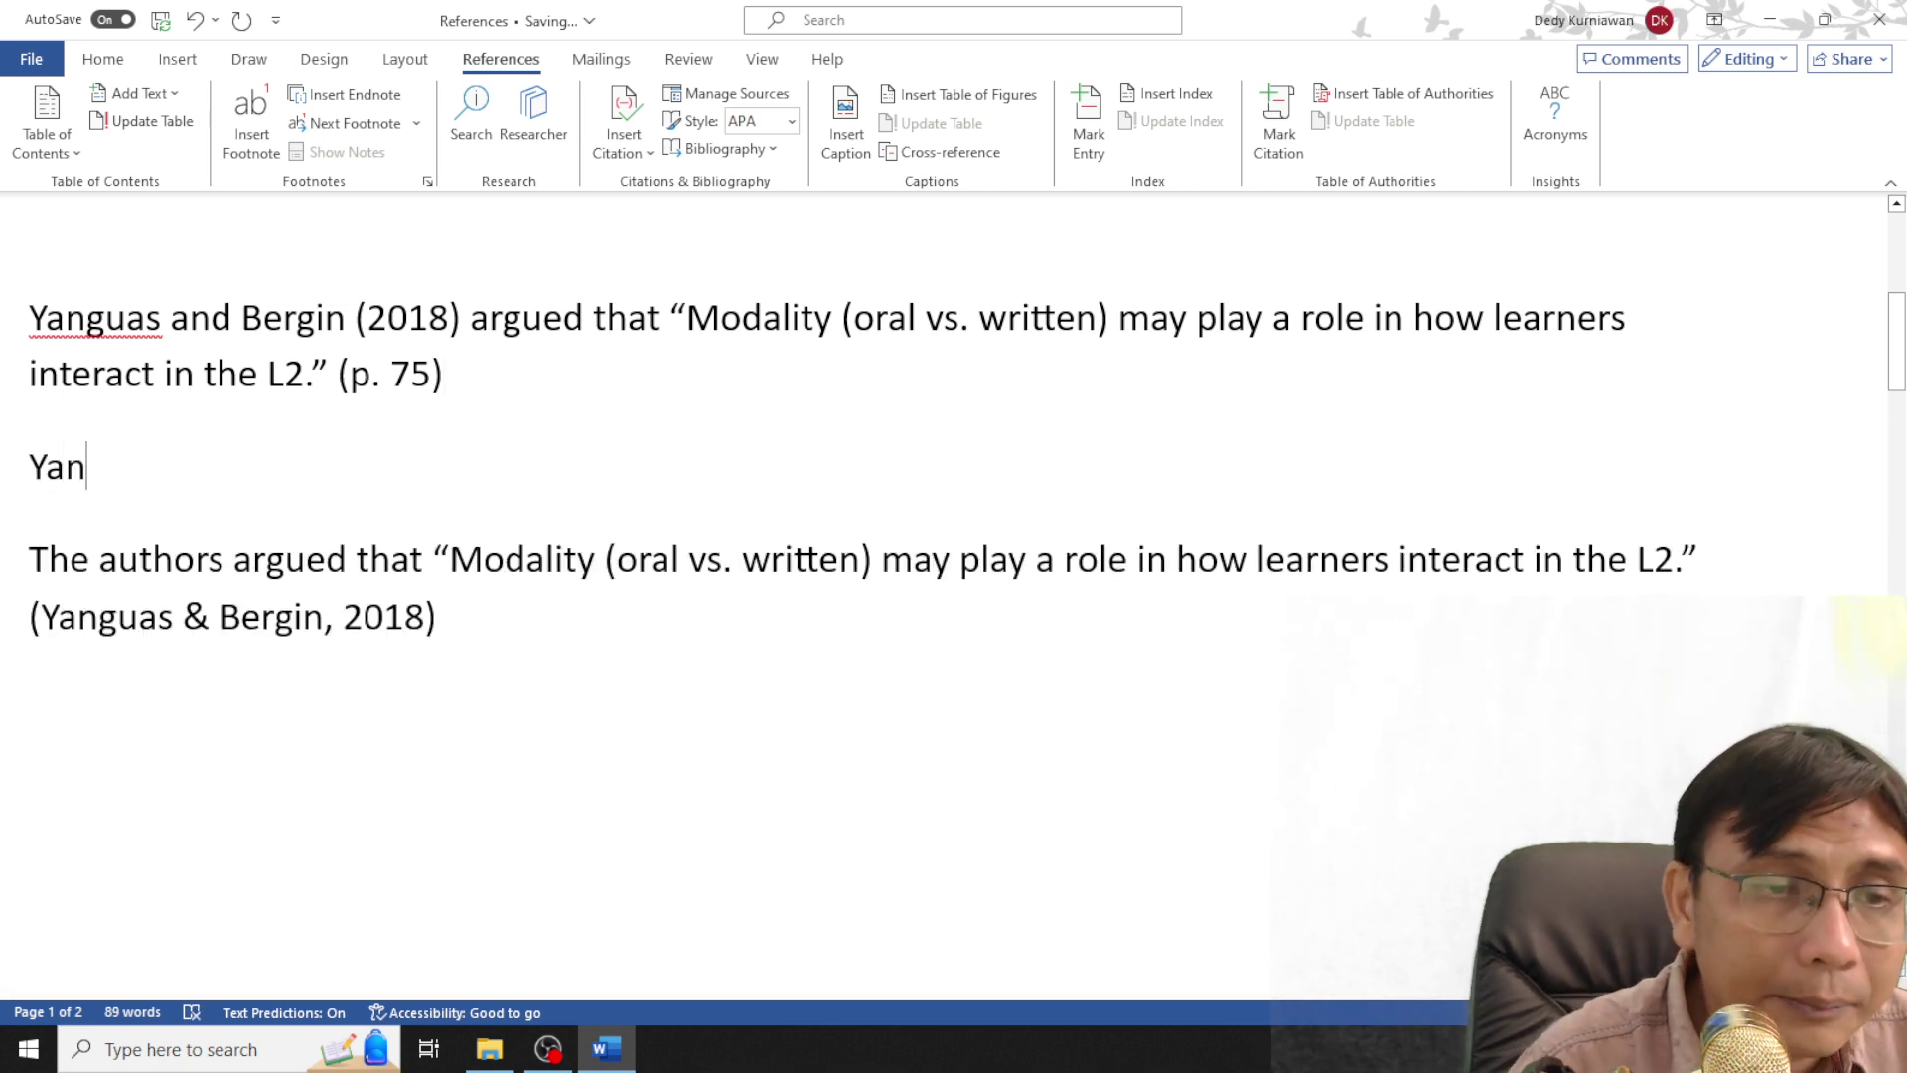
pyautogui.hotkey('ctrl', 'z')
pyautogui.click(647, 161)
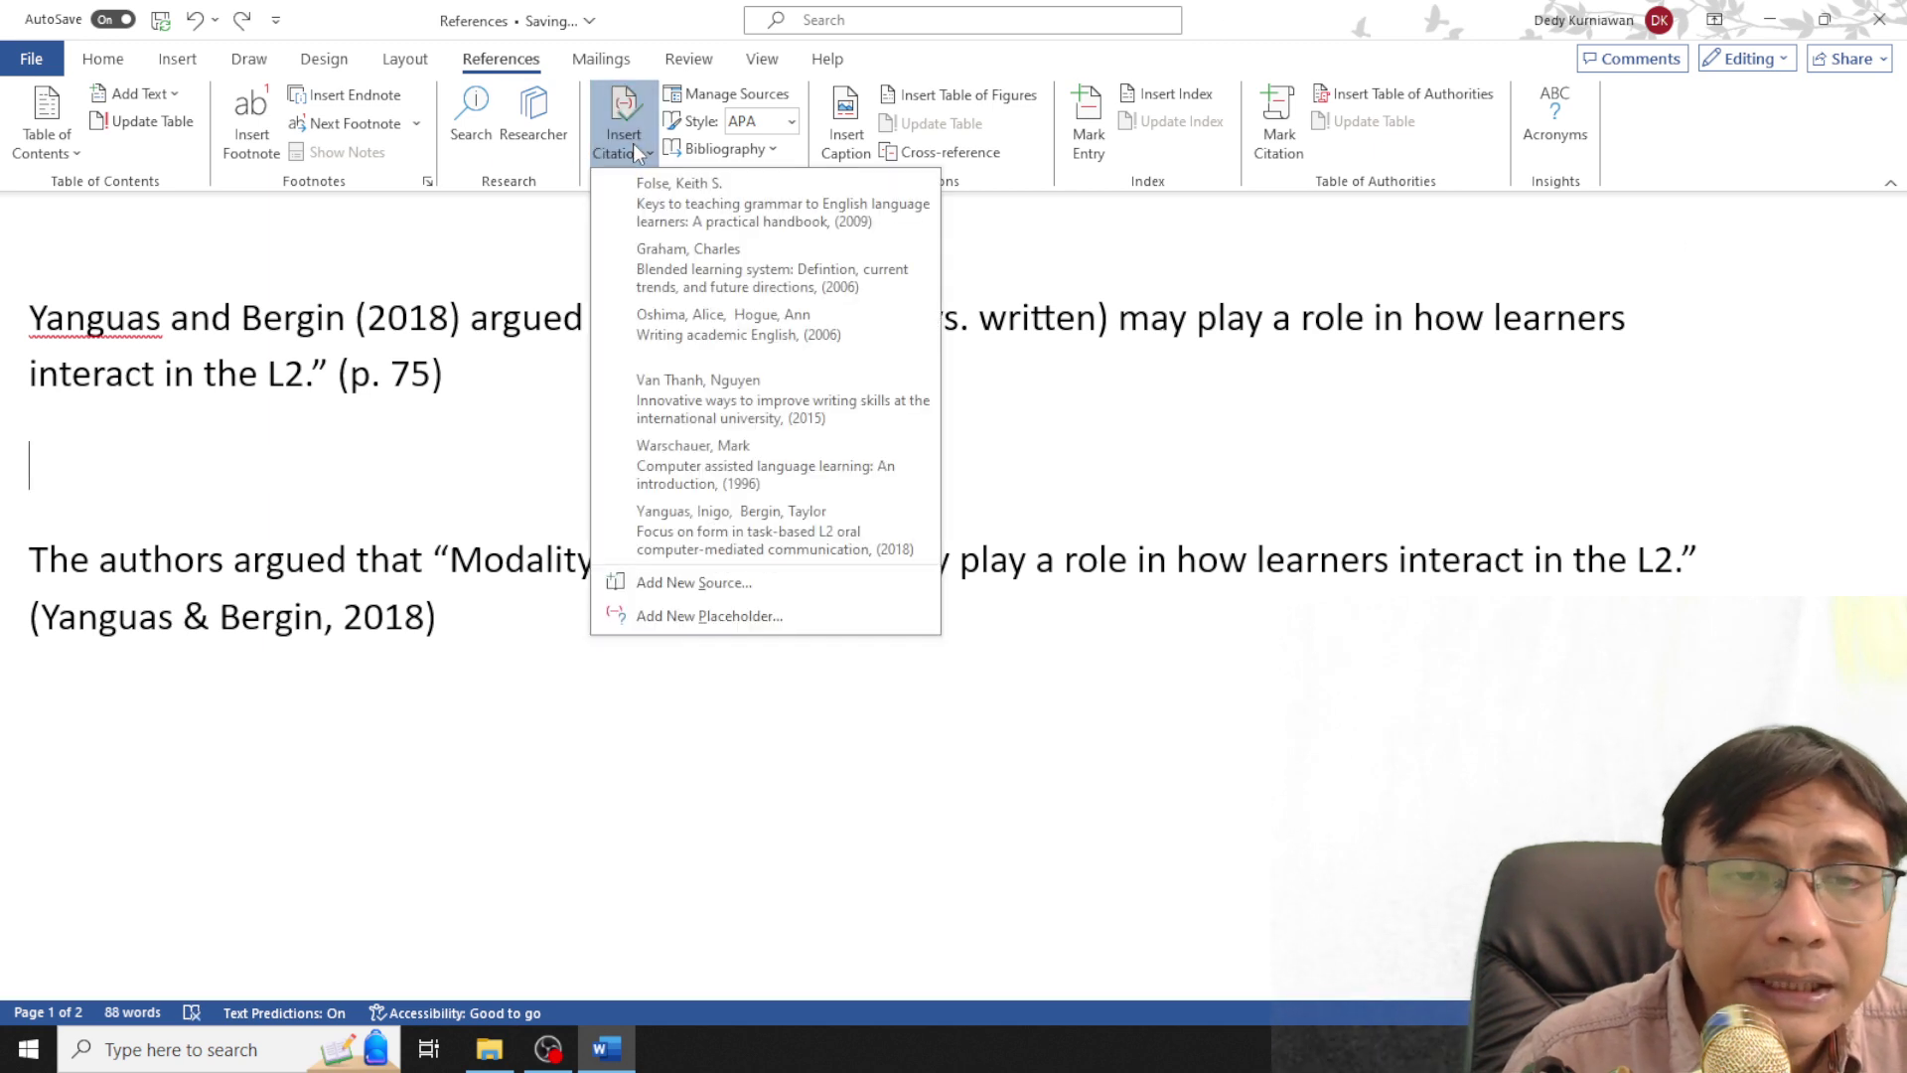
pyautogui.click(682, 516)
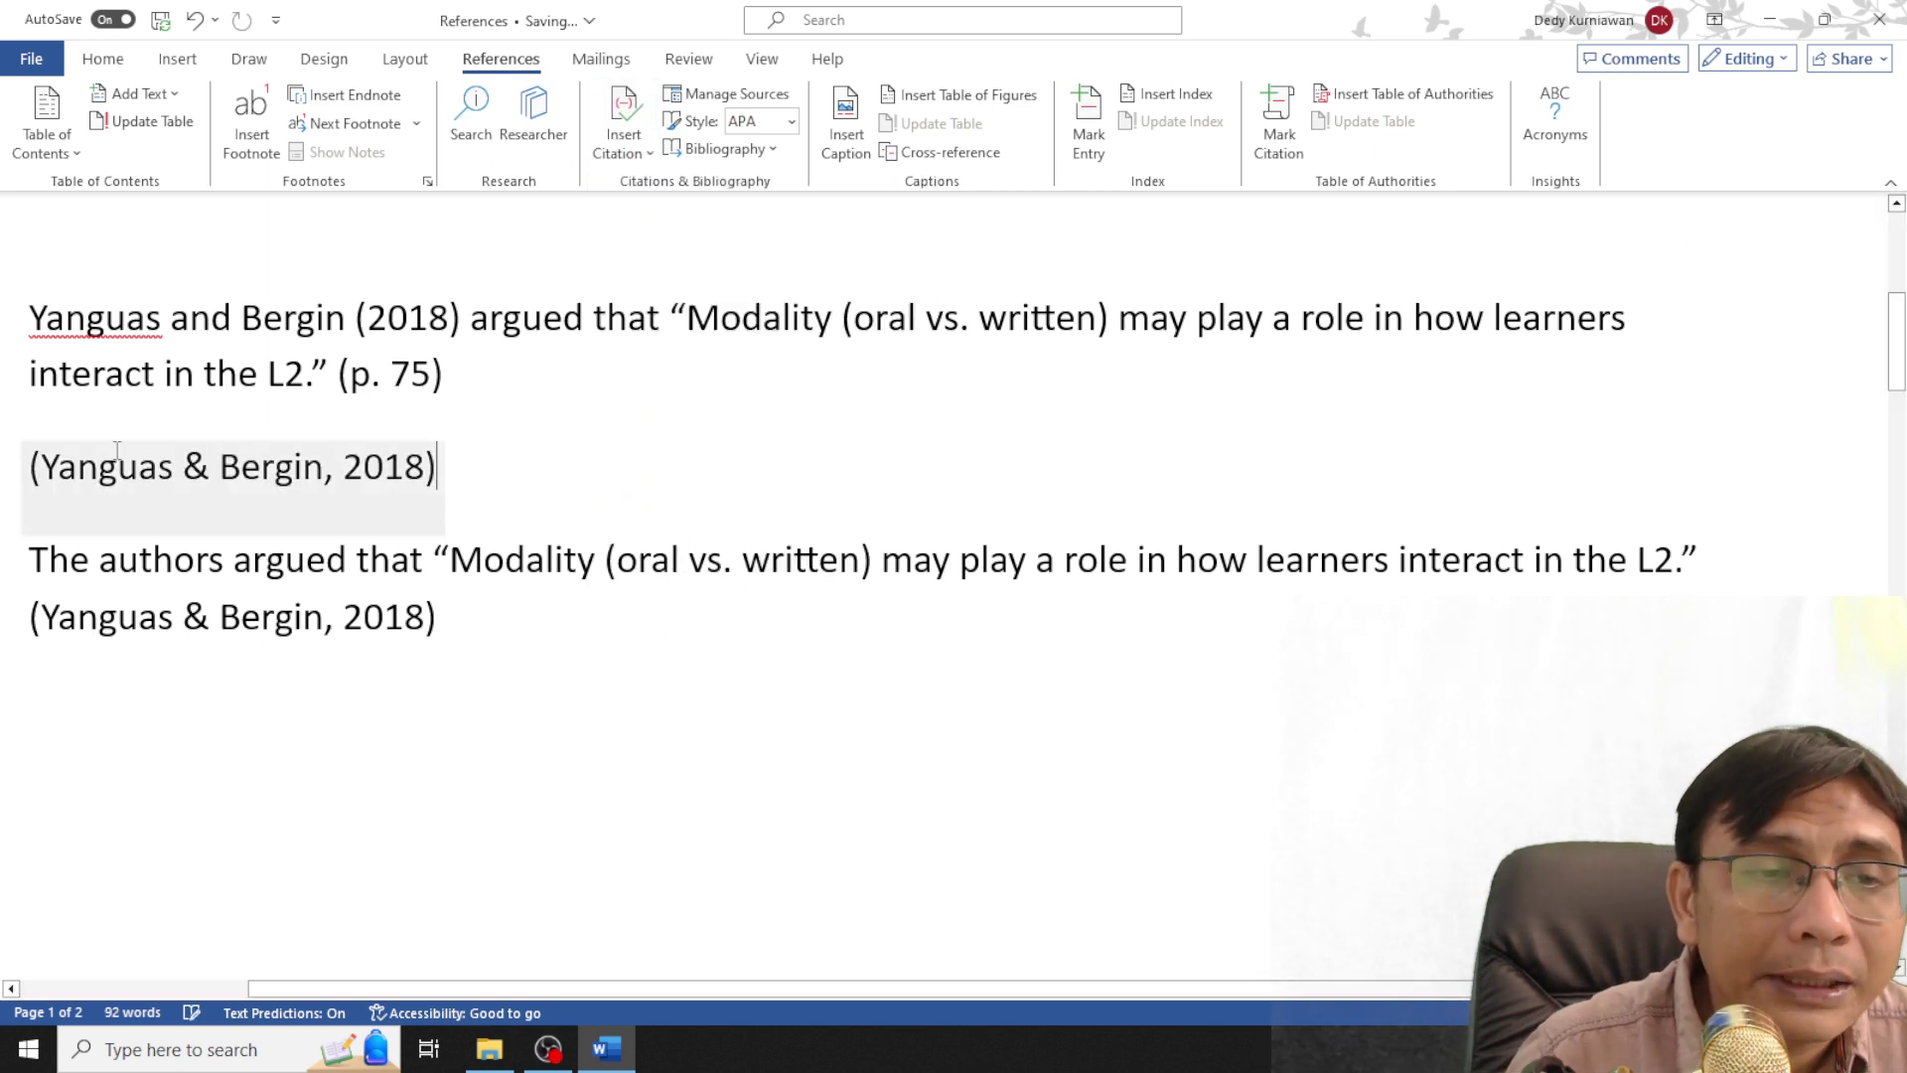
pyautogui.click(433, 559)
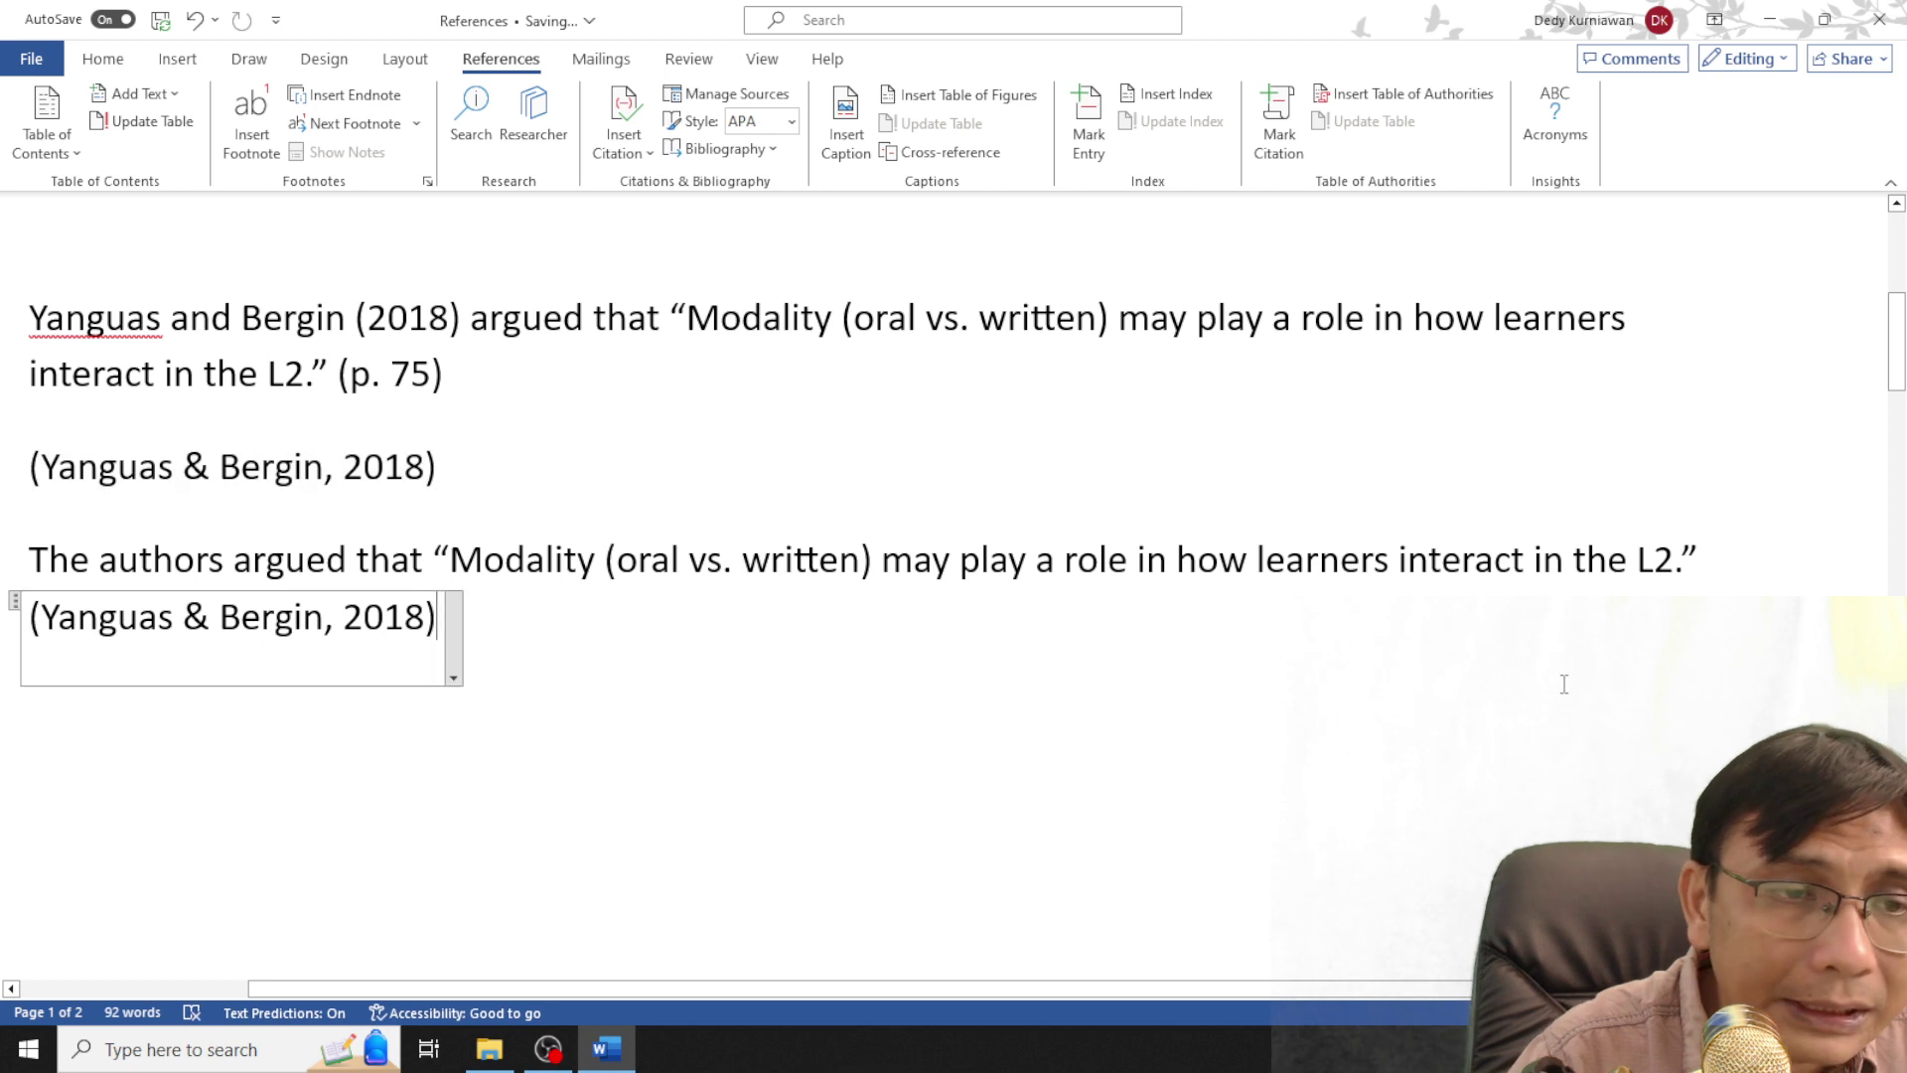
pyautogui.click(3, 472)
pyautogui.click(572, 457)
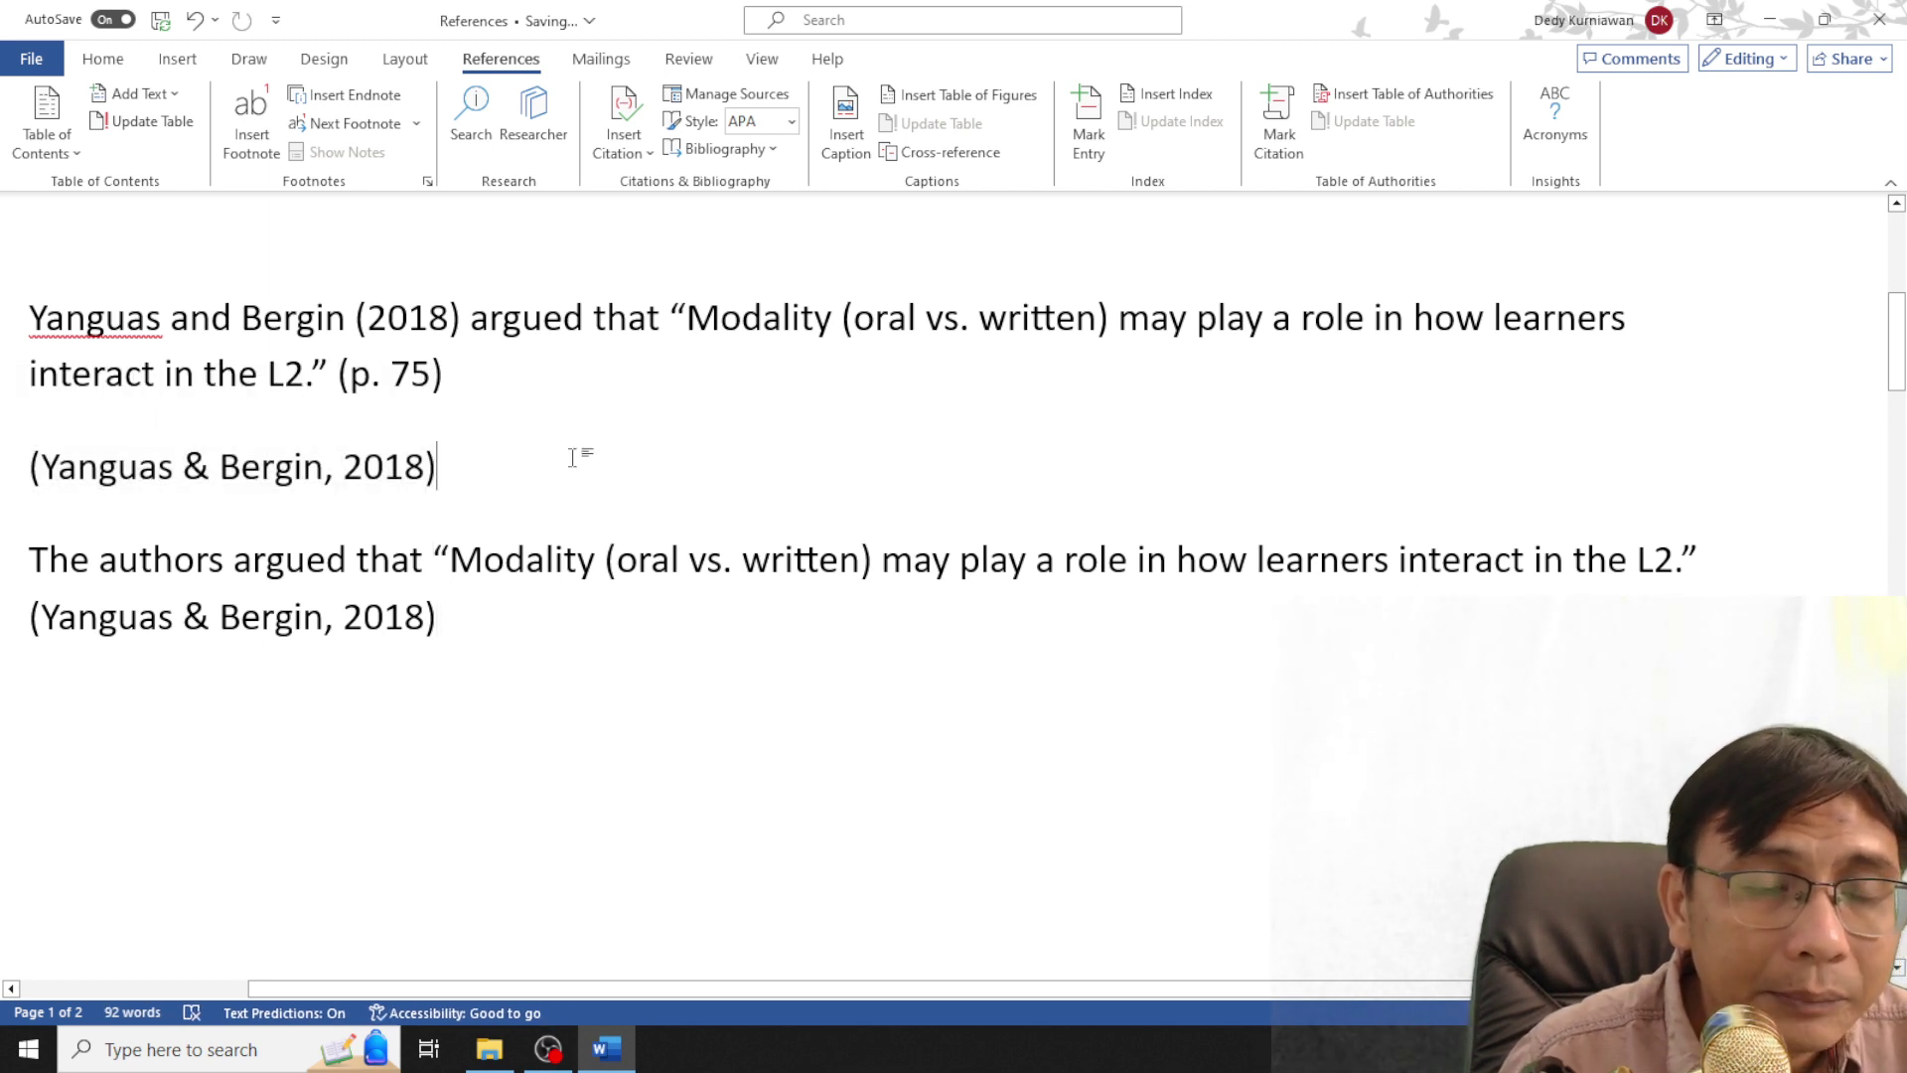
pyautogui.click(723, 409)
# Type 'Yanguas and Bergin' in front of the standalone (Yanguas & Bergin, 2018) citation, then select the citation
pyautogui.write('\\')
pyautogui.press('Right')
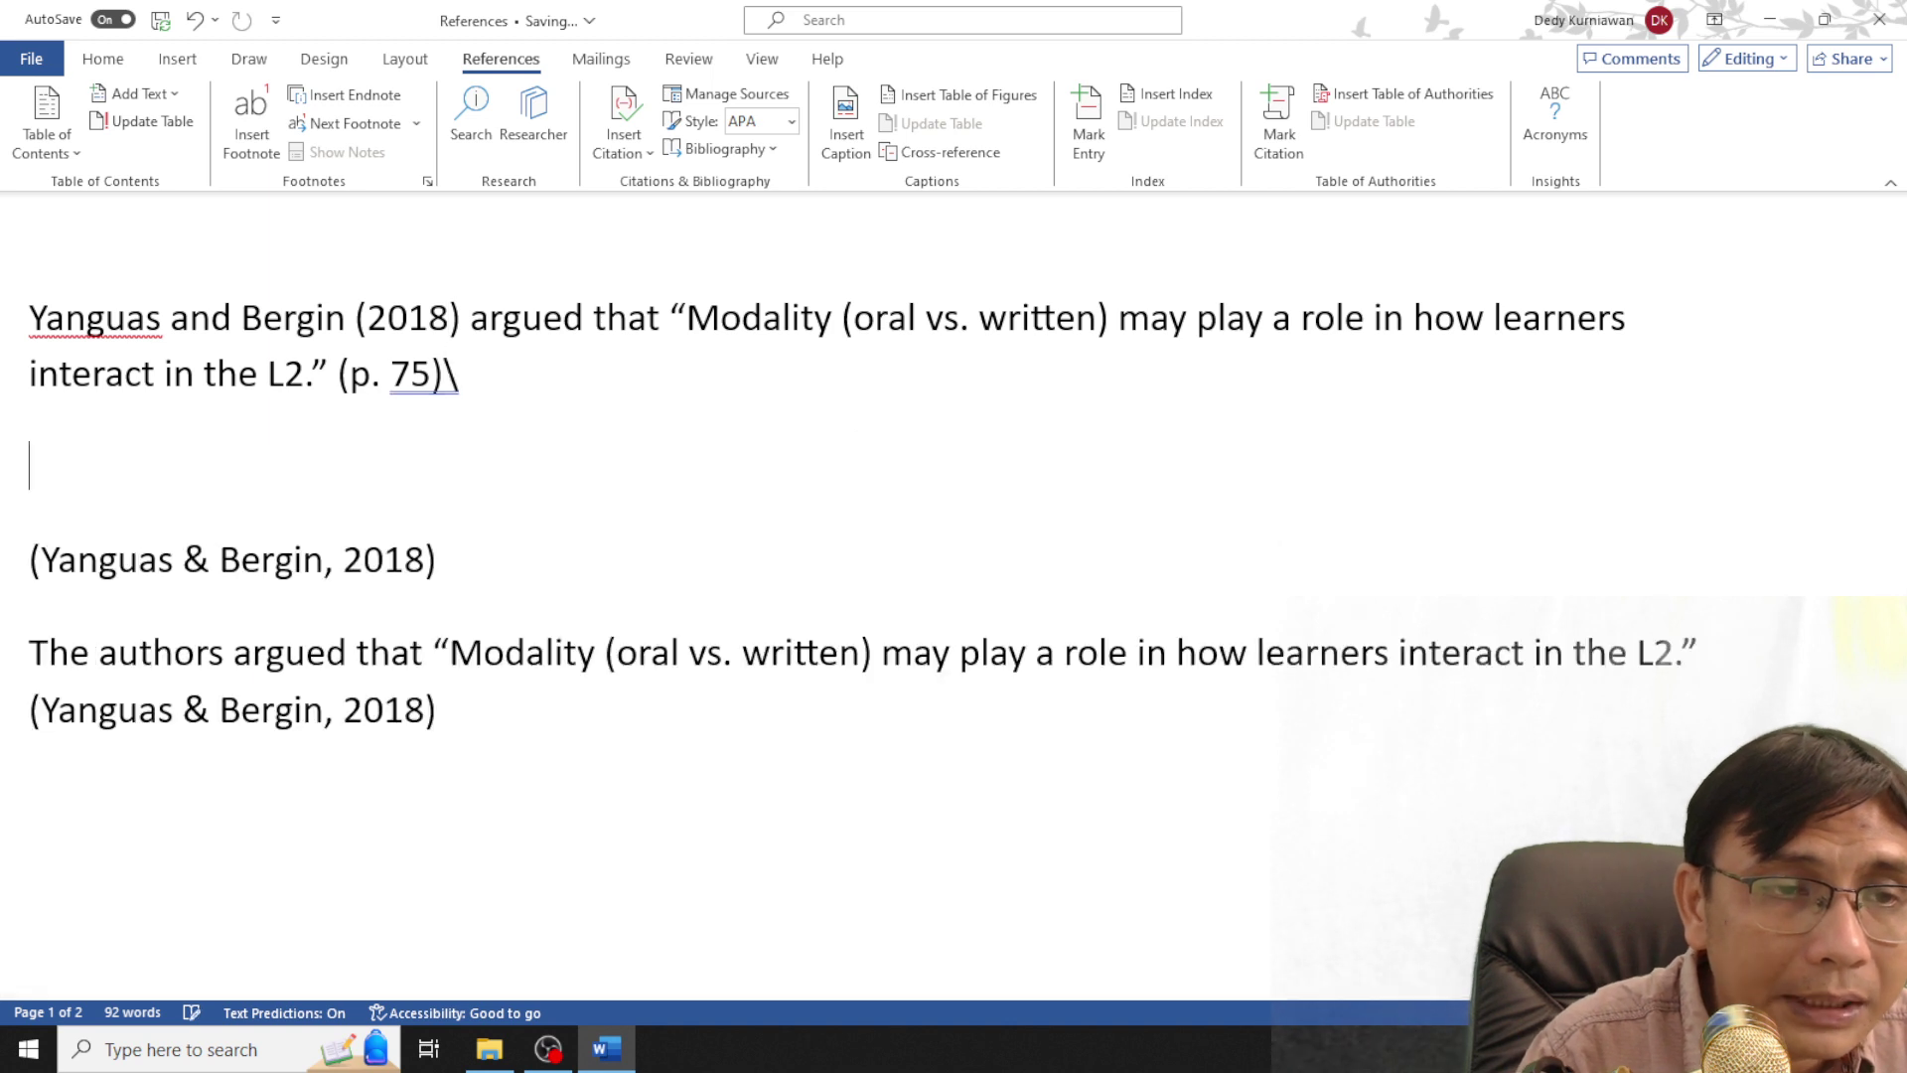
pyautogui.write('Ya')
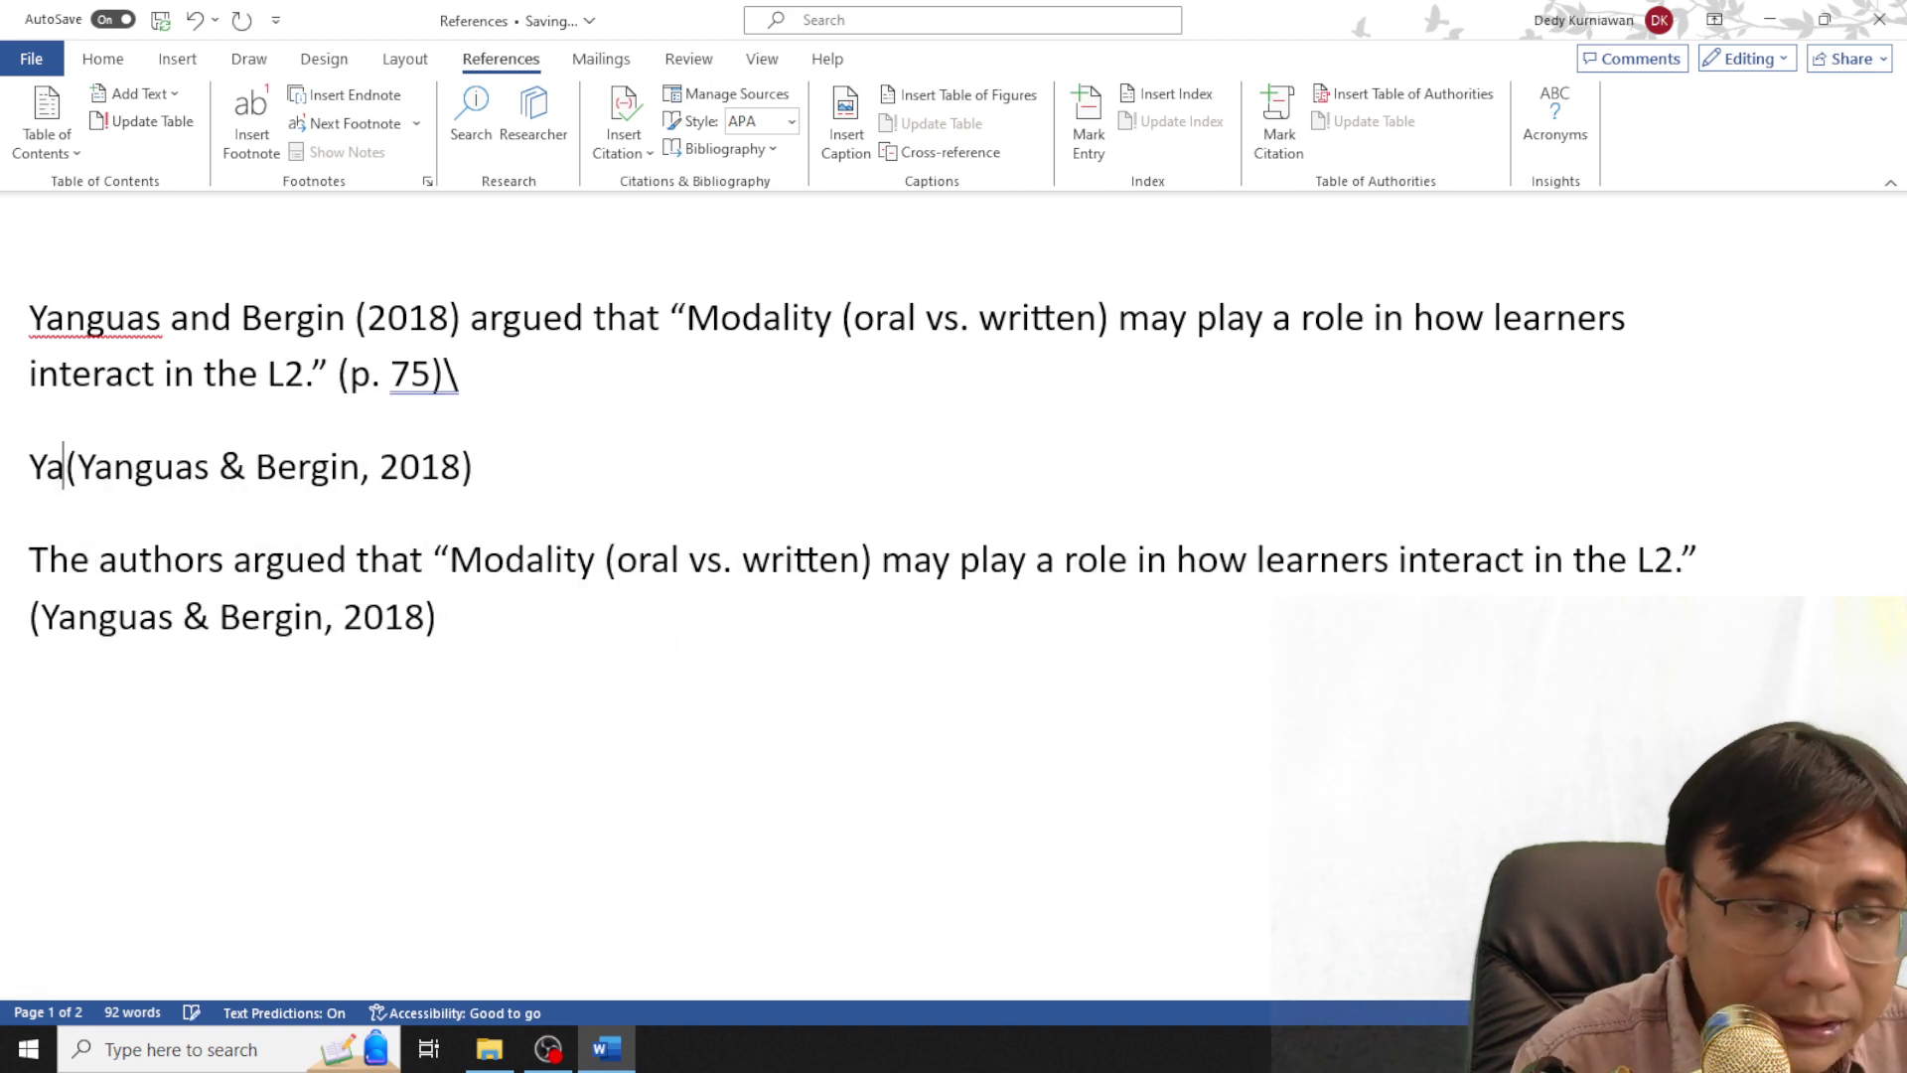
pyautogui.write('nguas an')
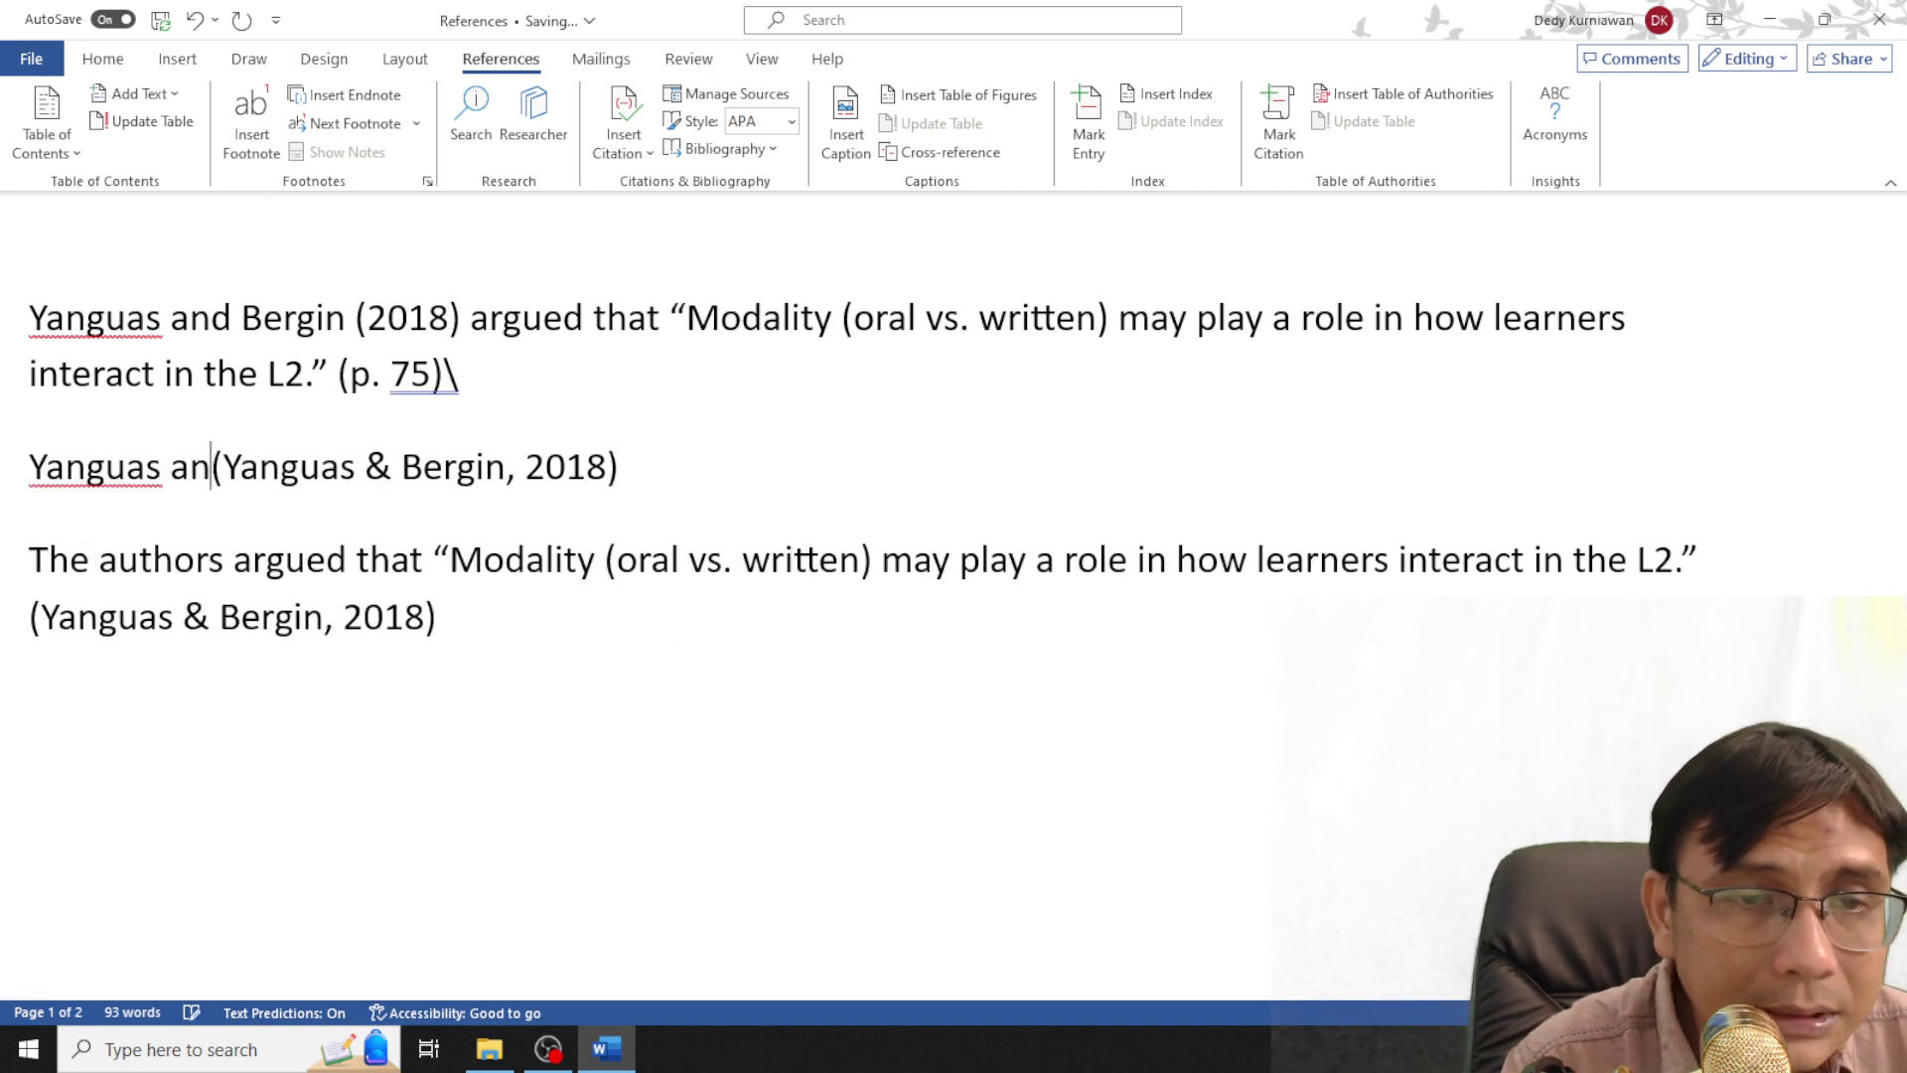
pyautogui.write('d be')
pyautogui.press('BackSpace')
pyautogui.press('BackSpace')
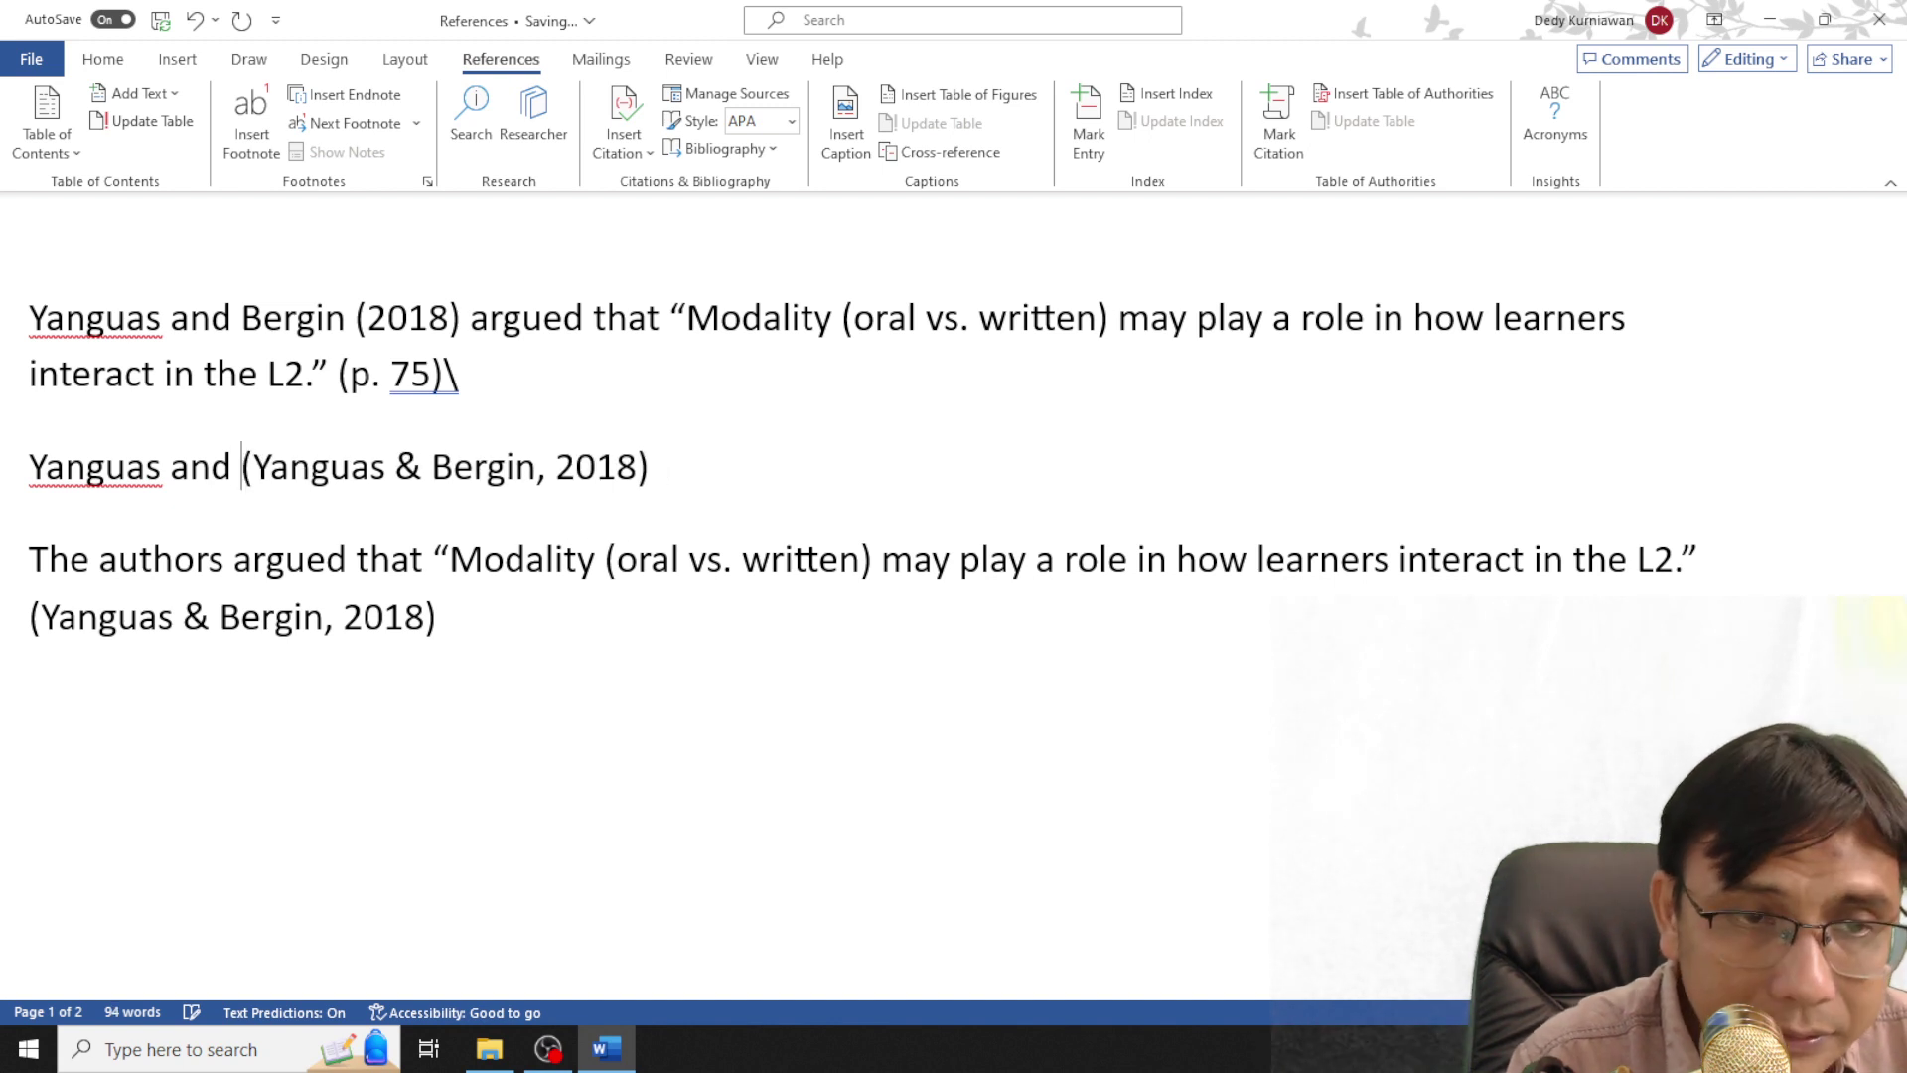
pyautogui.write('Bergin')
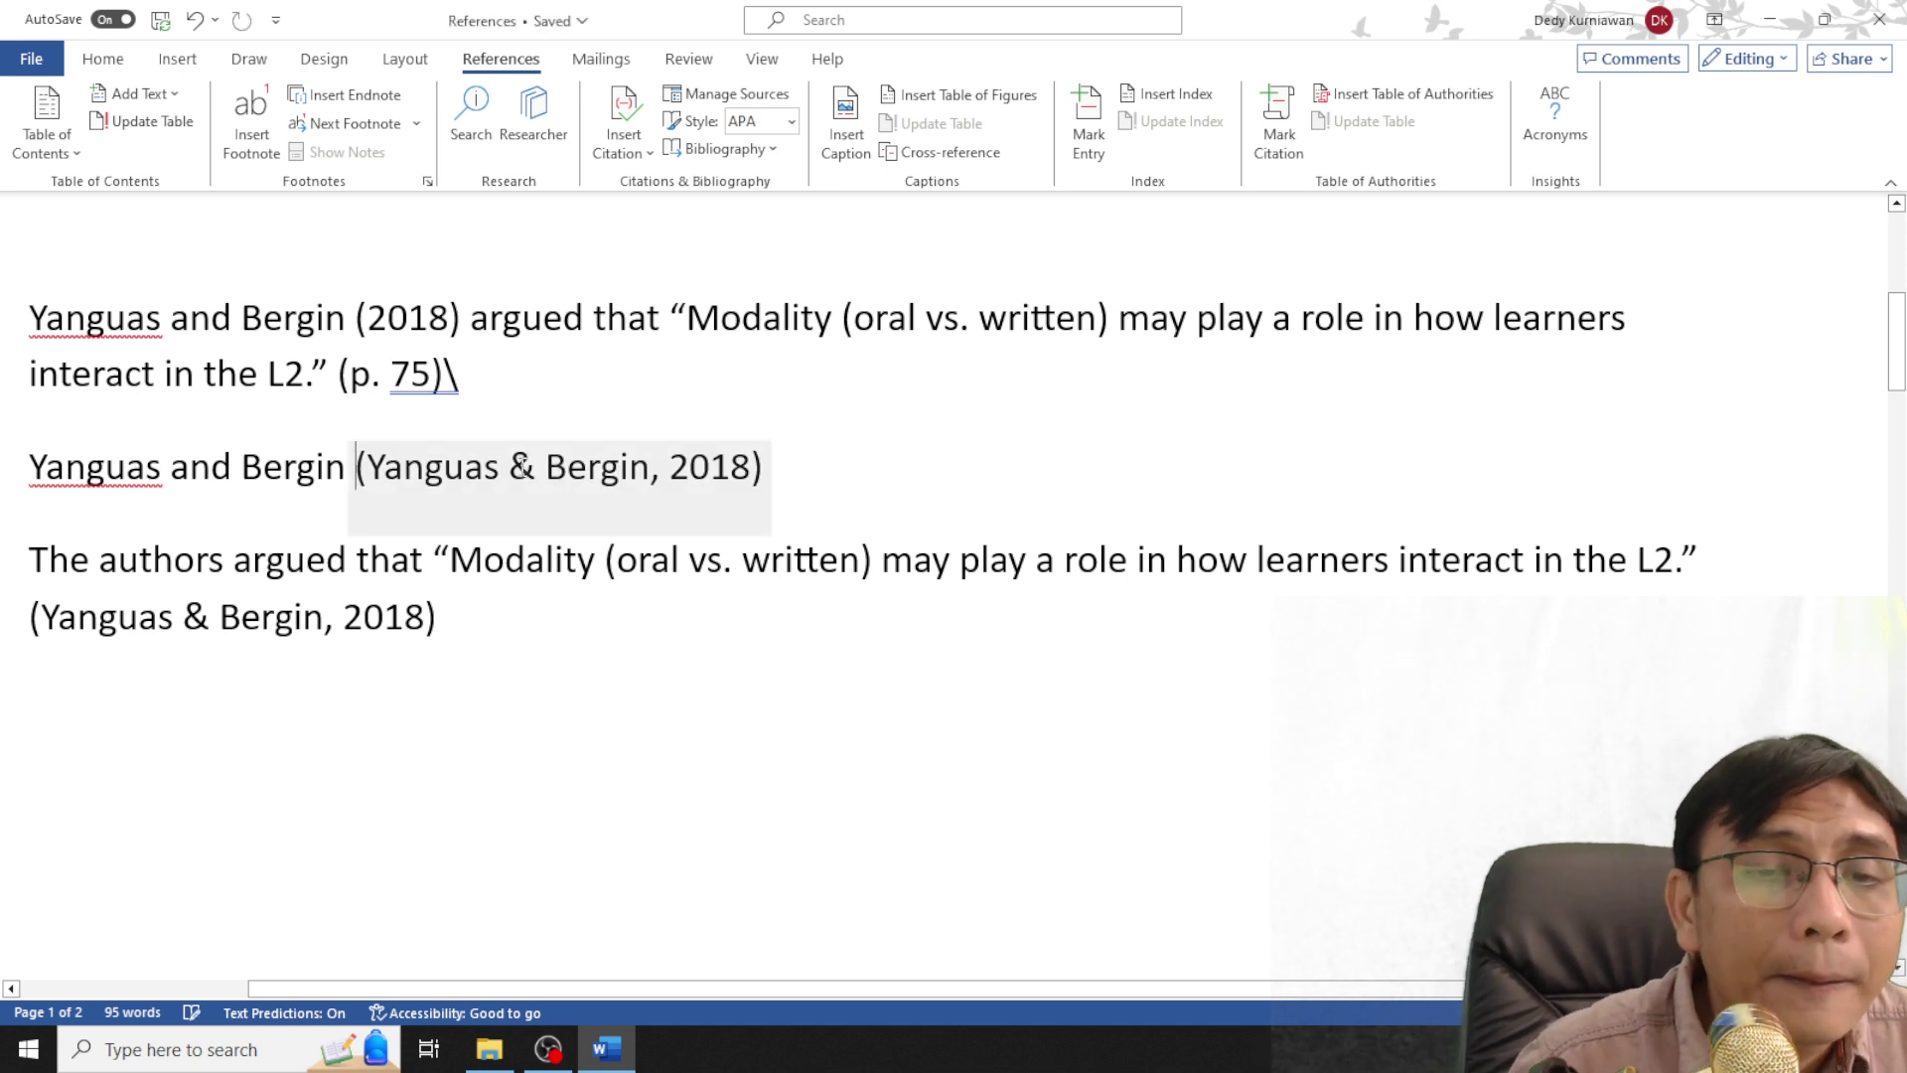
pyautogui.click(808, 462)
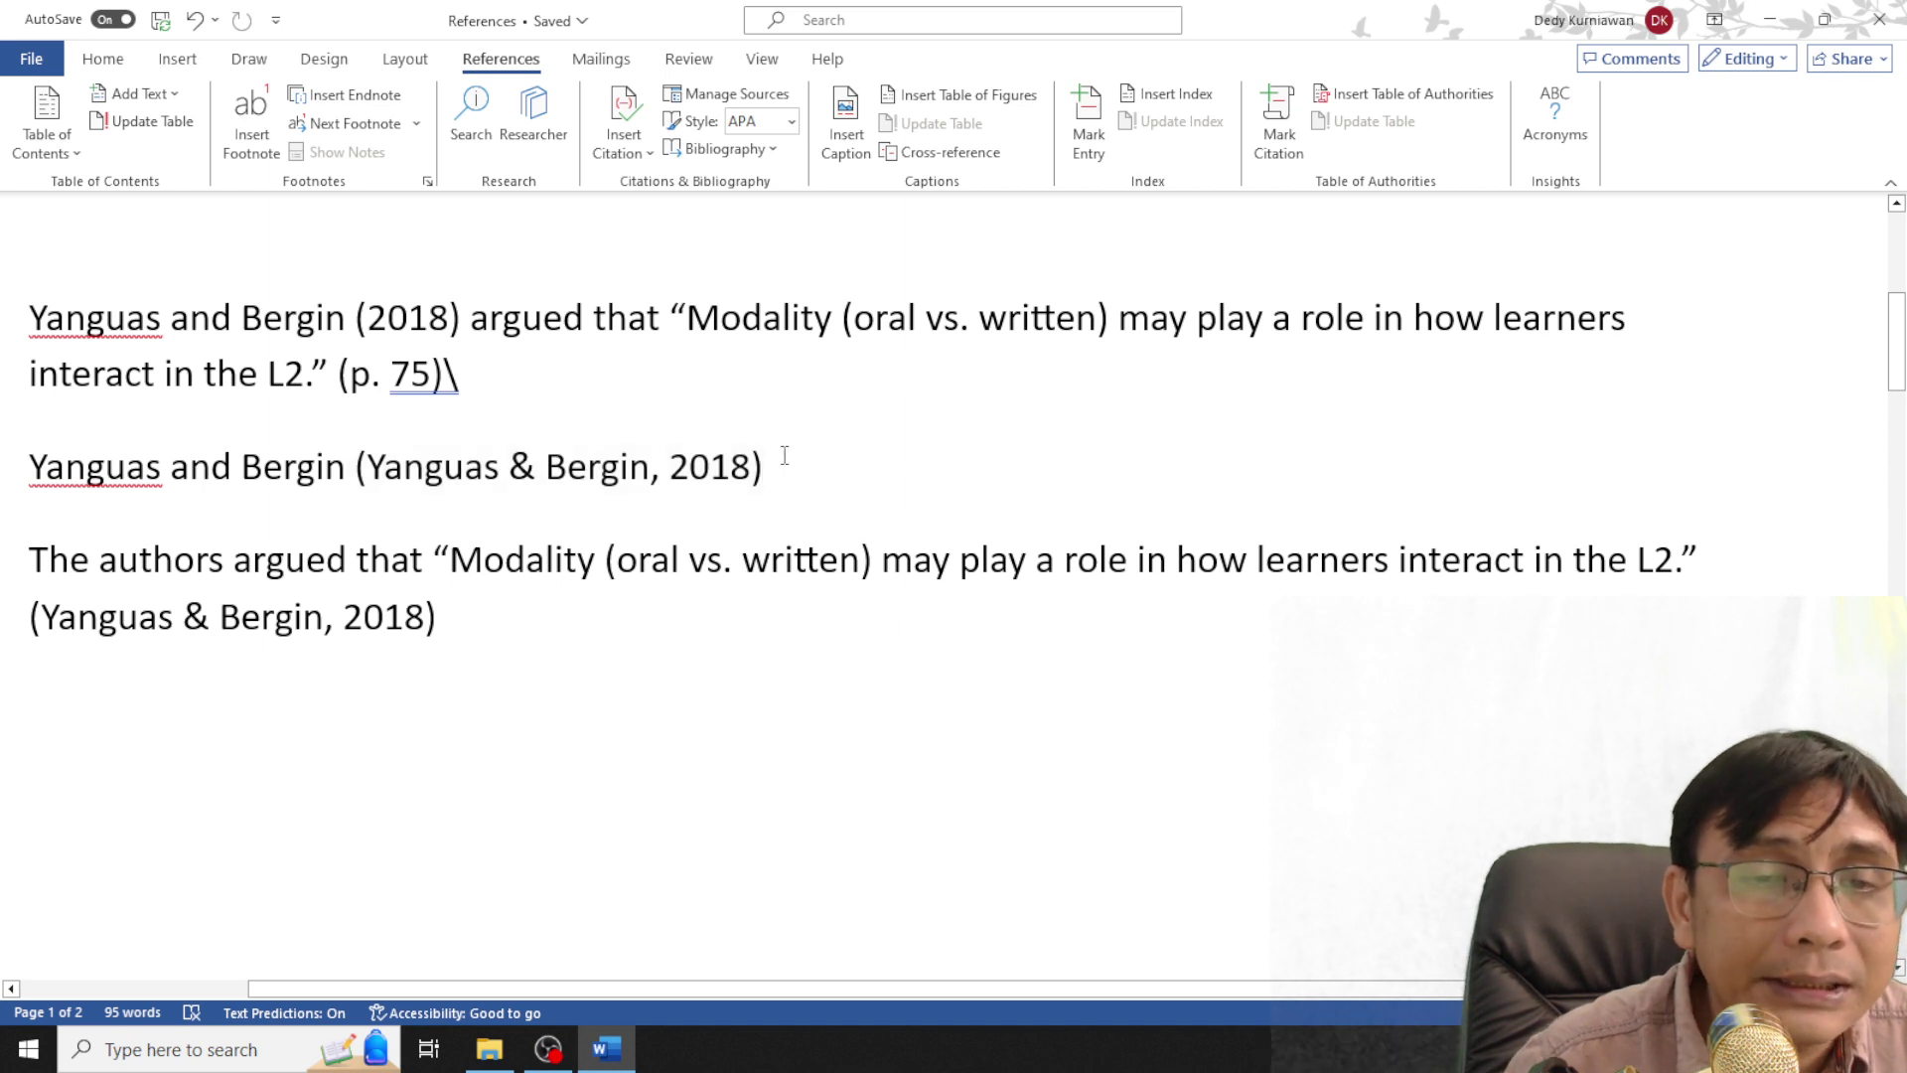
pyautogui.click(537, 468)
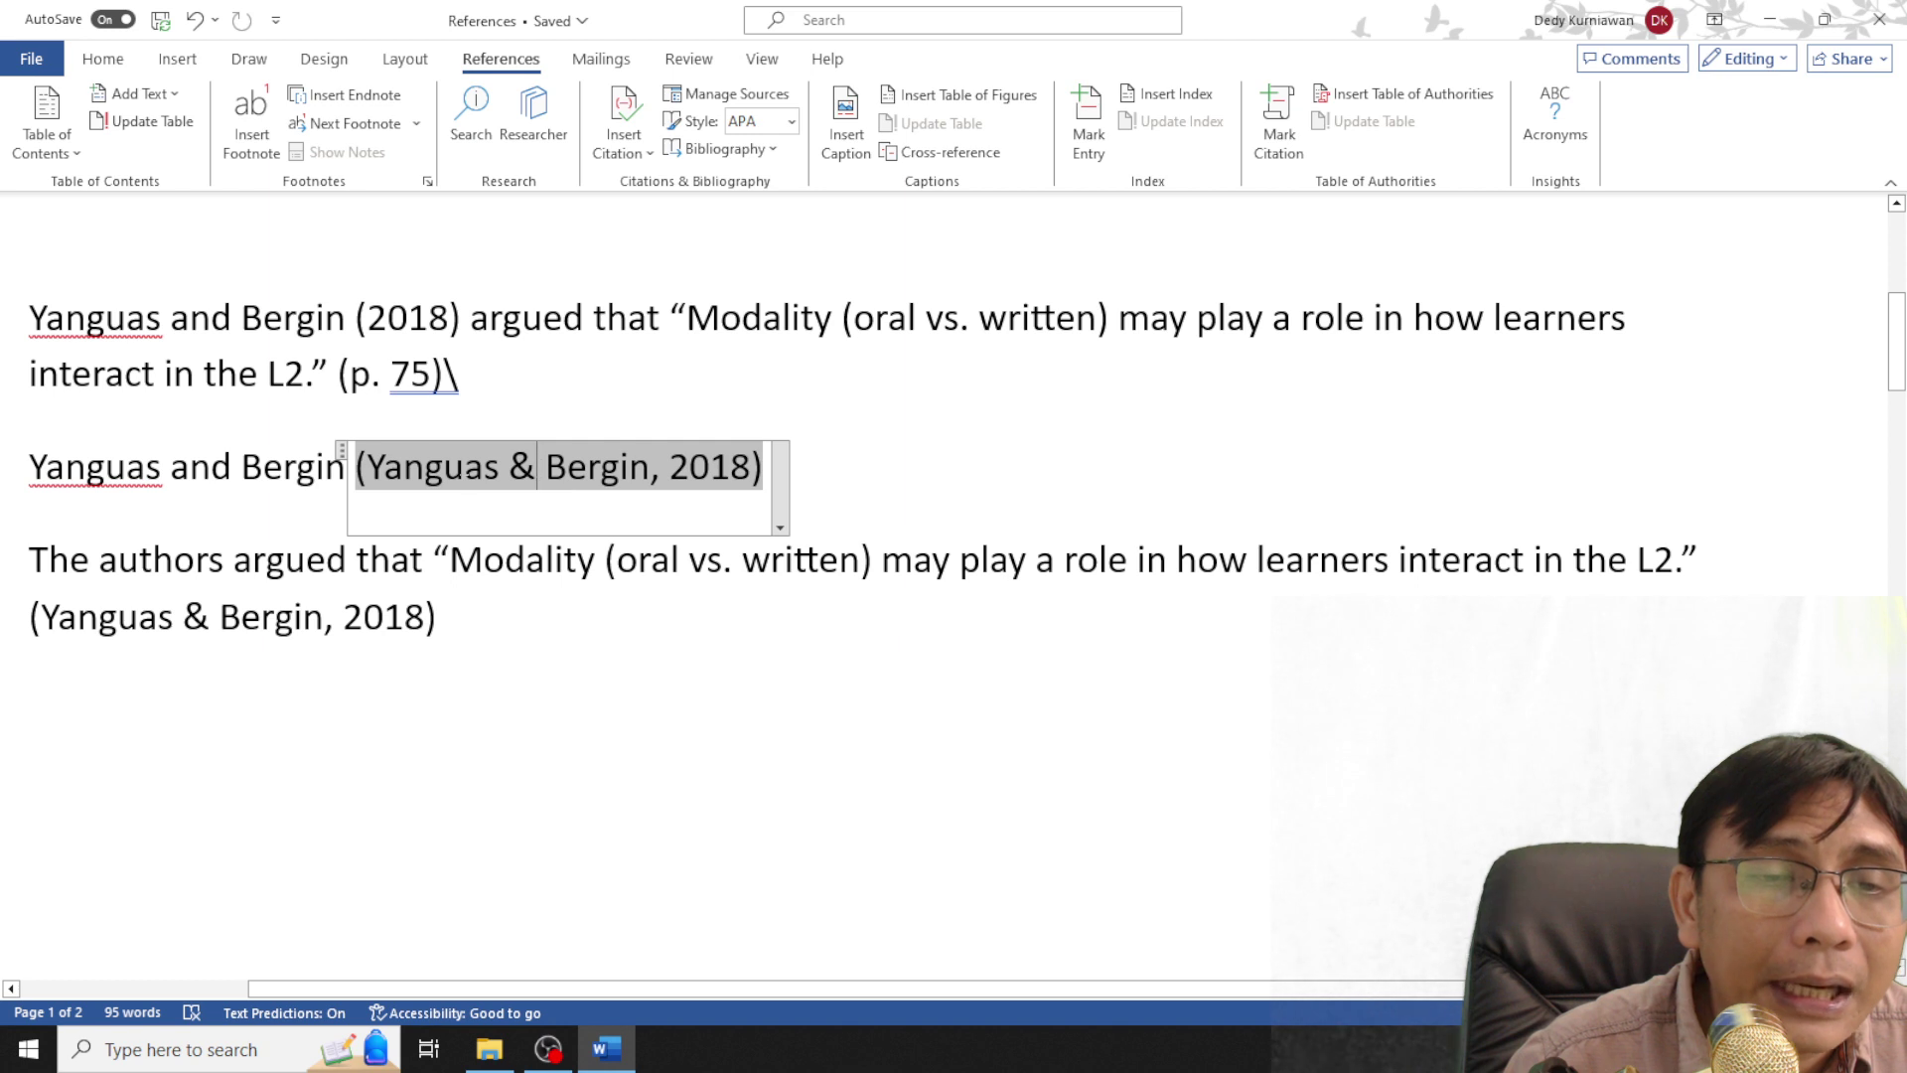
# Edit the citation to suppress Author and Title so it shows (2018), then type 'argued that'
pyautogui.click(780, 528)
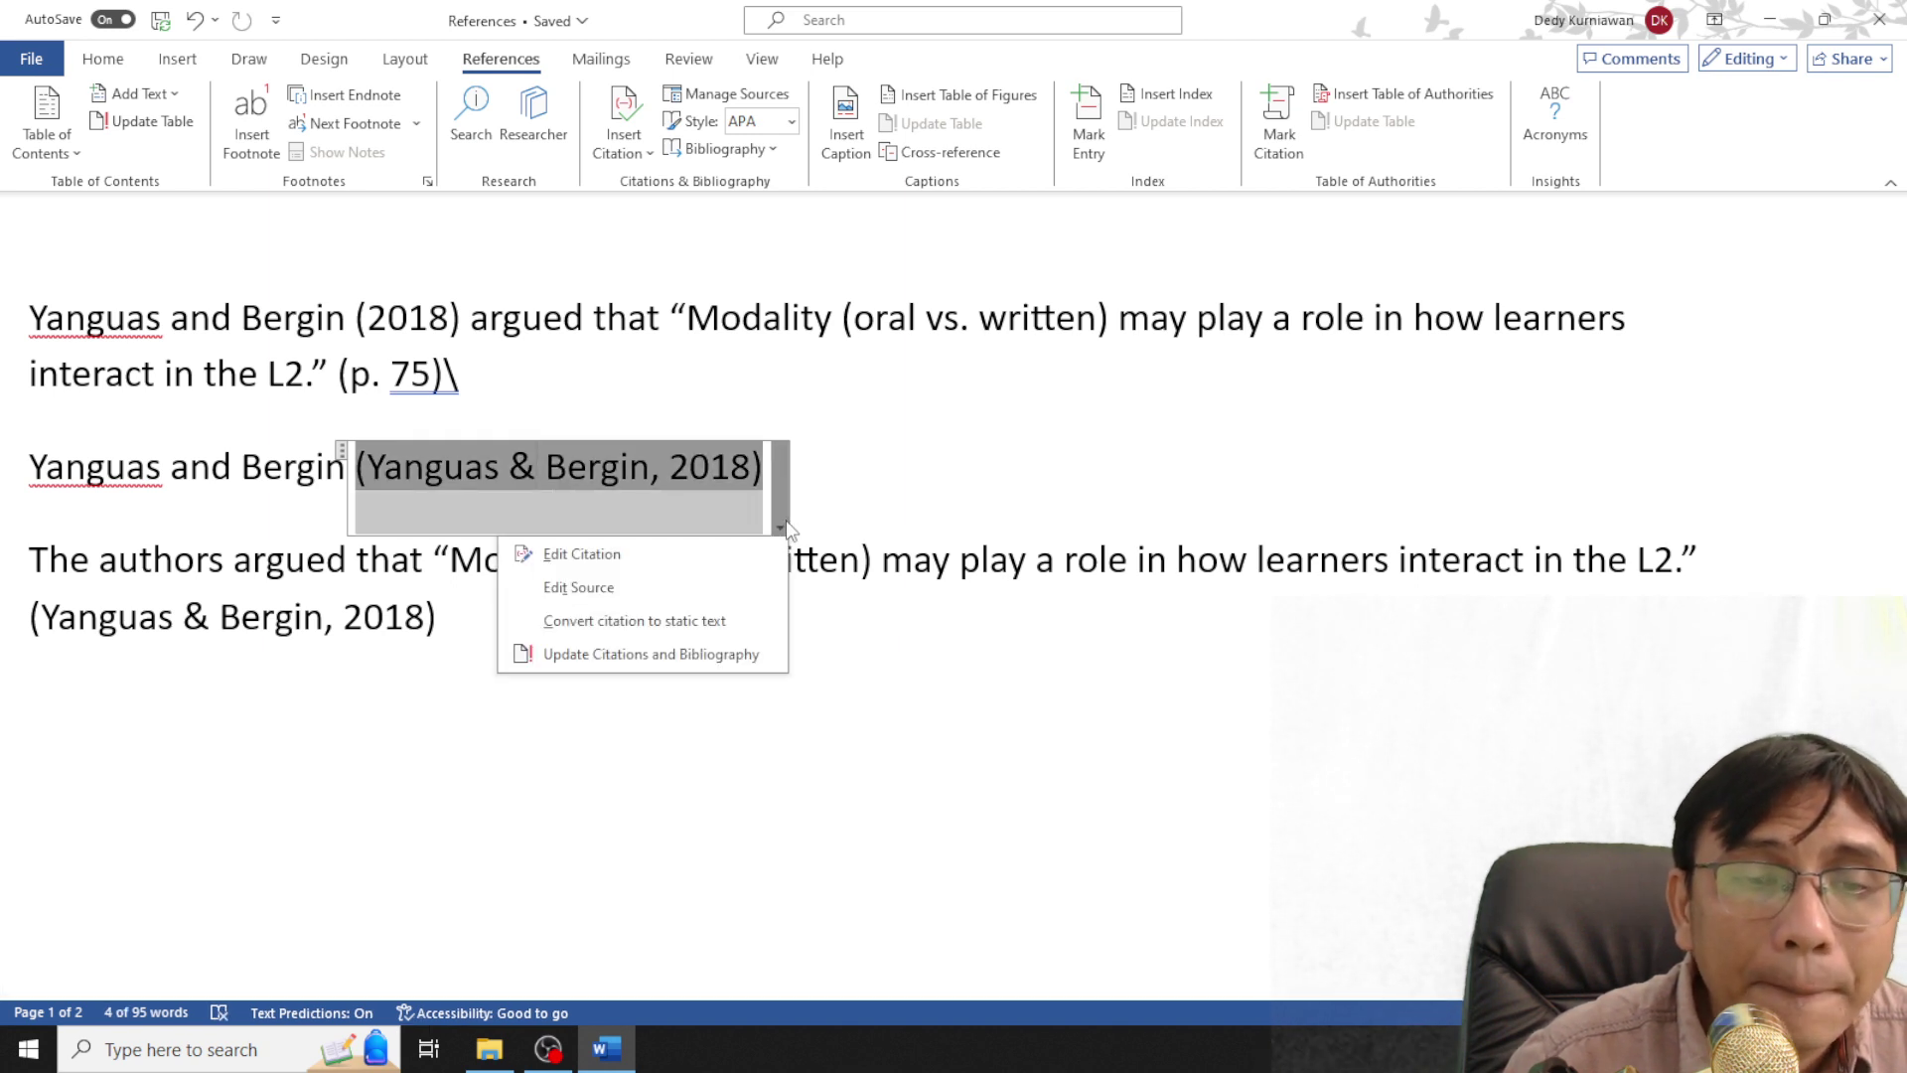
pyautogui.click(685, 570)
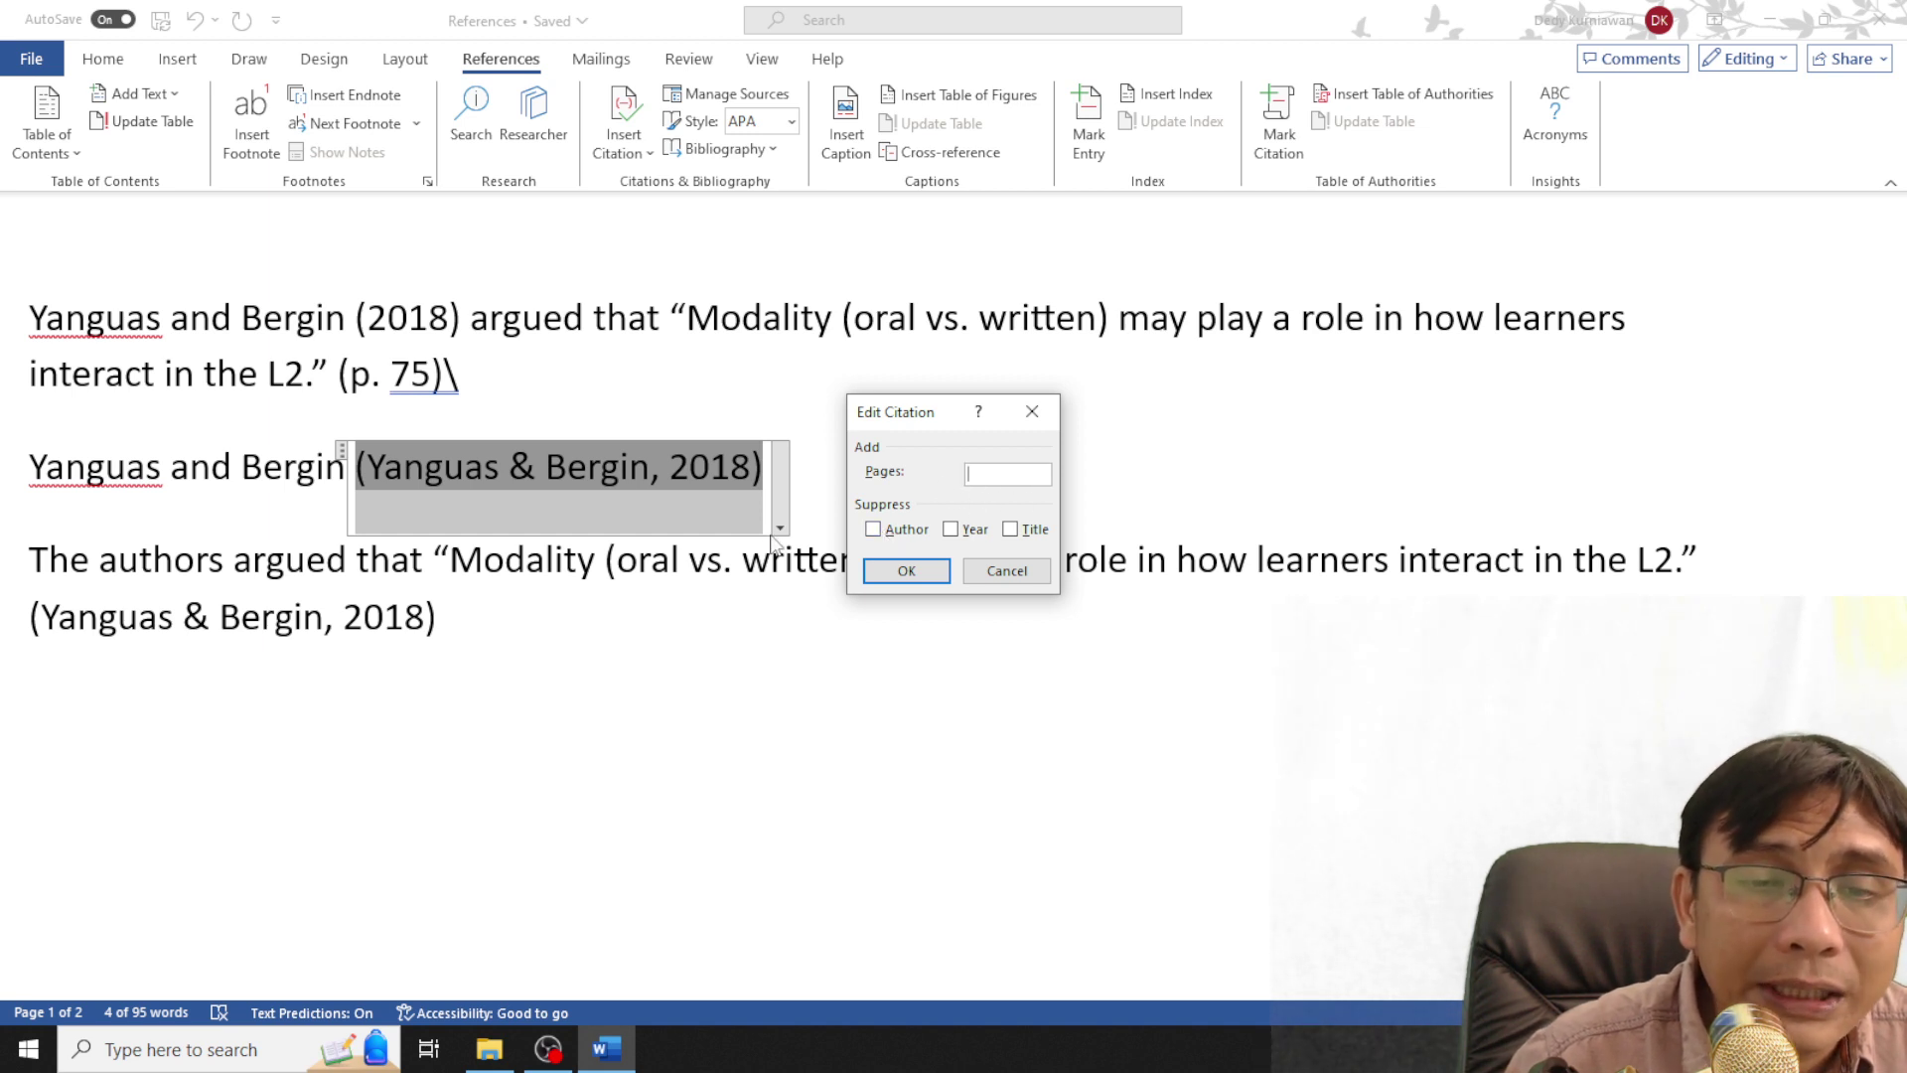
pyautogui.click(873, 530)
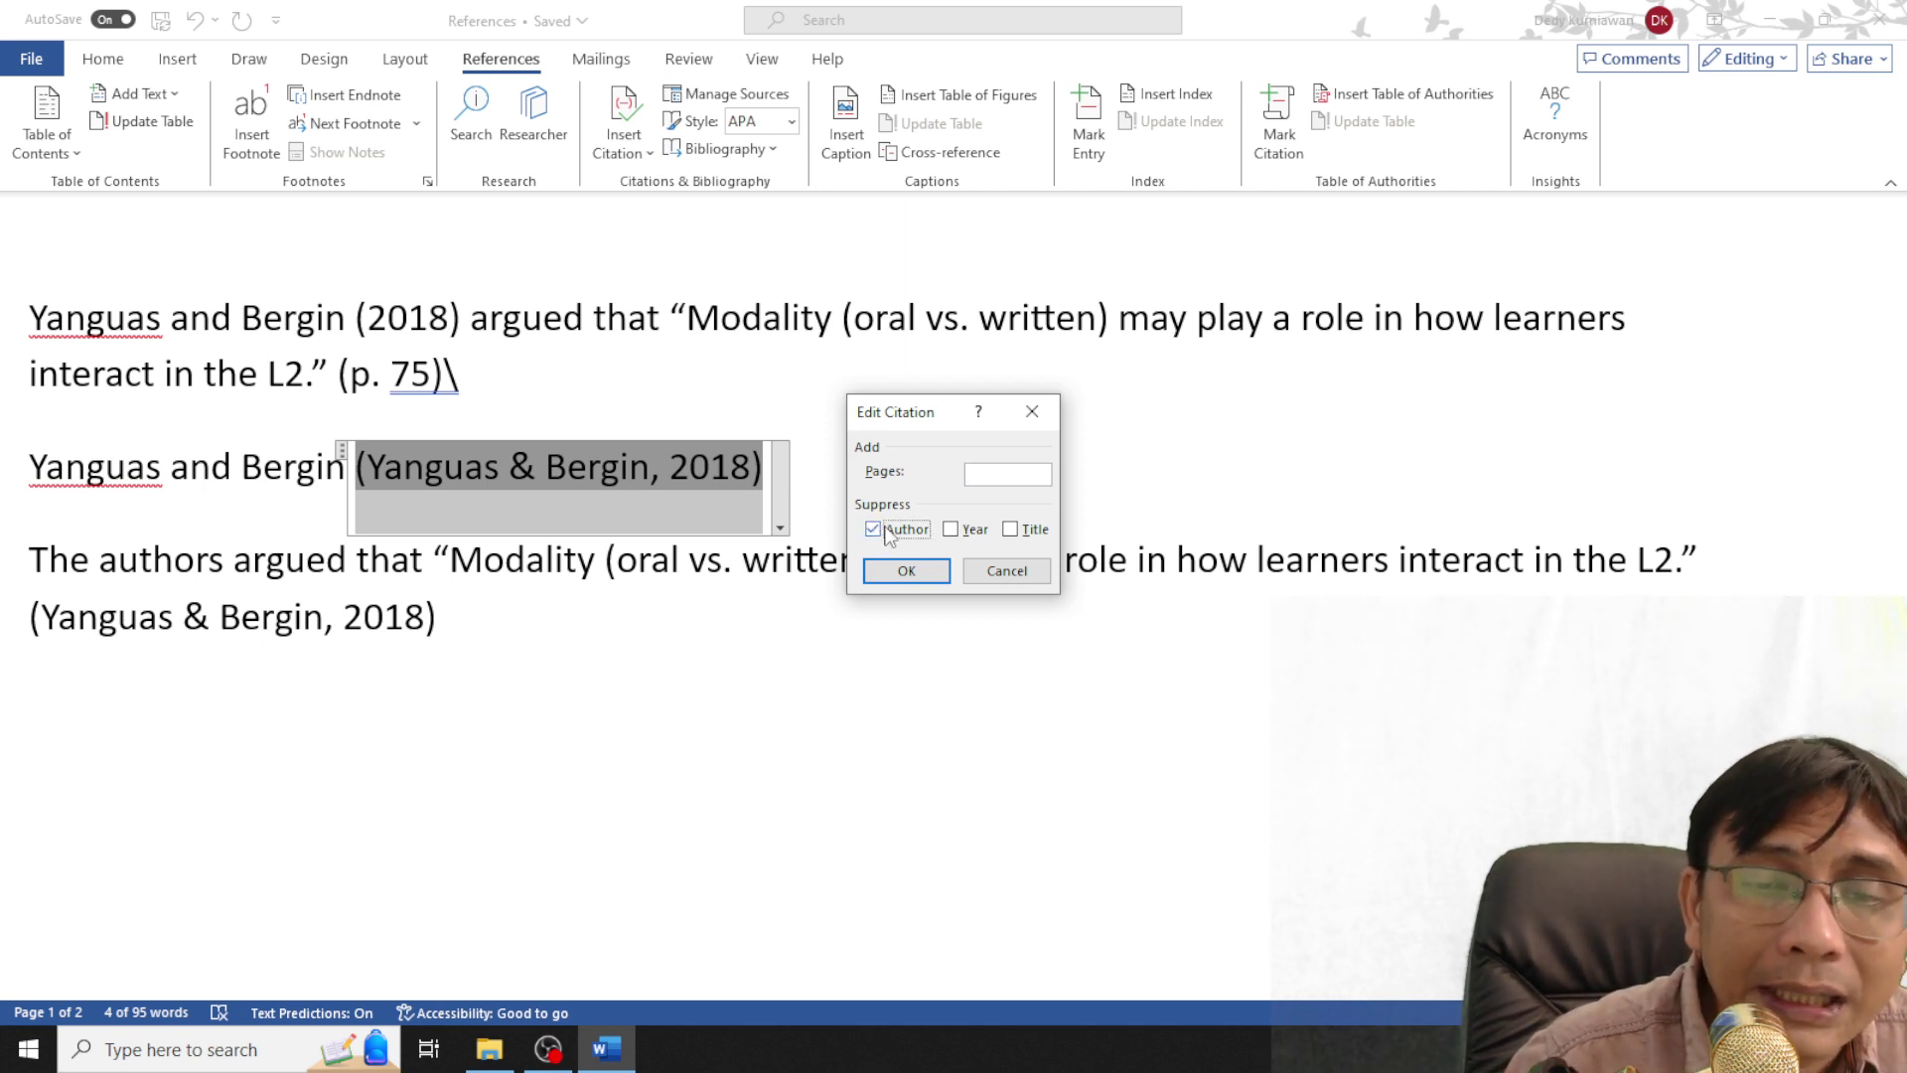
pyautogui.click(1010, 530)
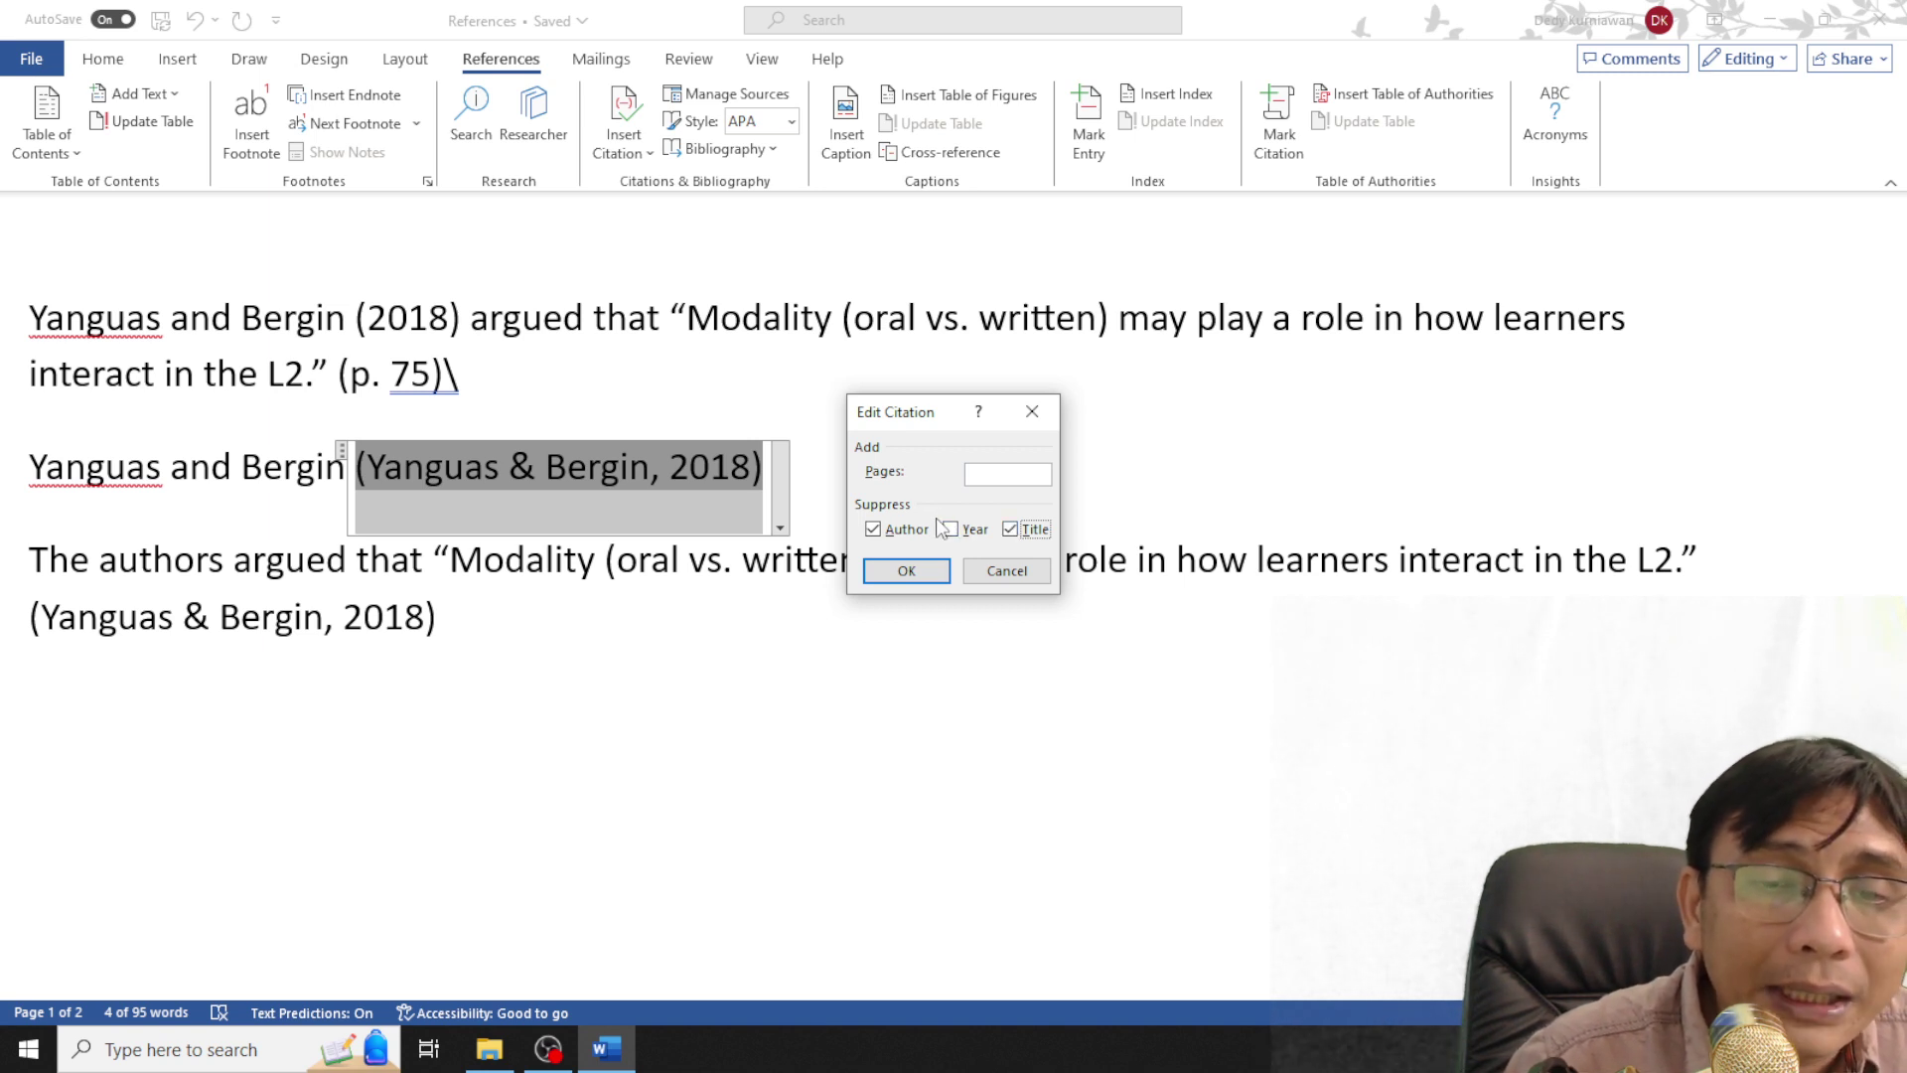
pyautogui.click(924, 573)
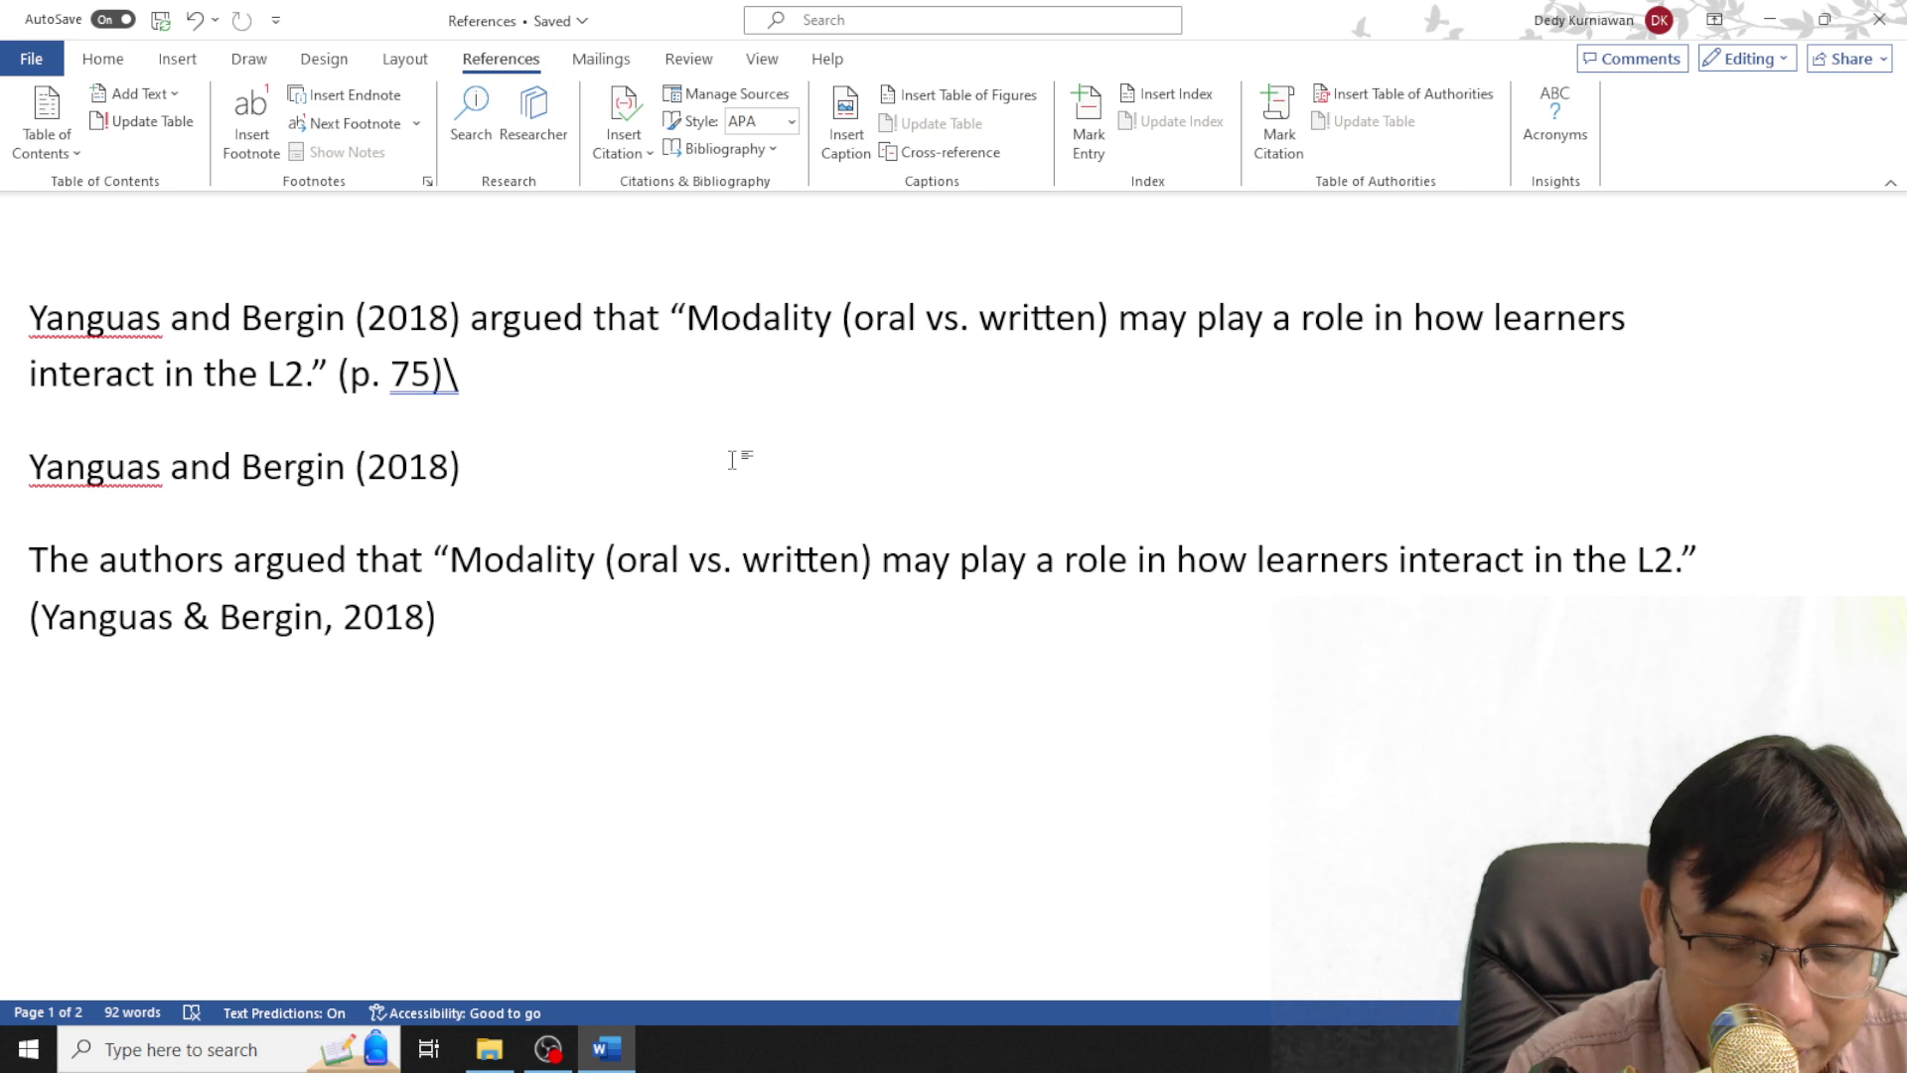
pyautogui.write('argued t')
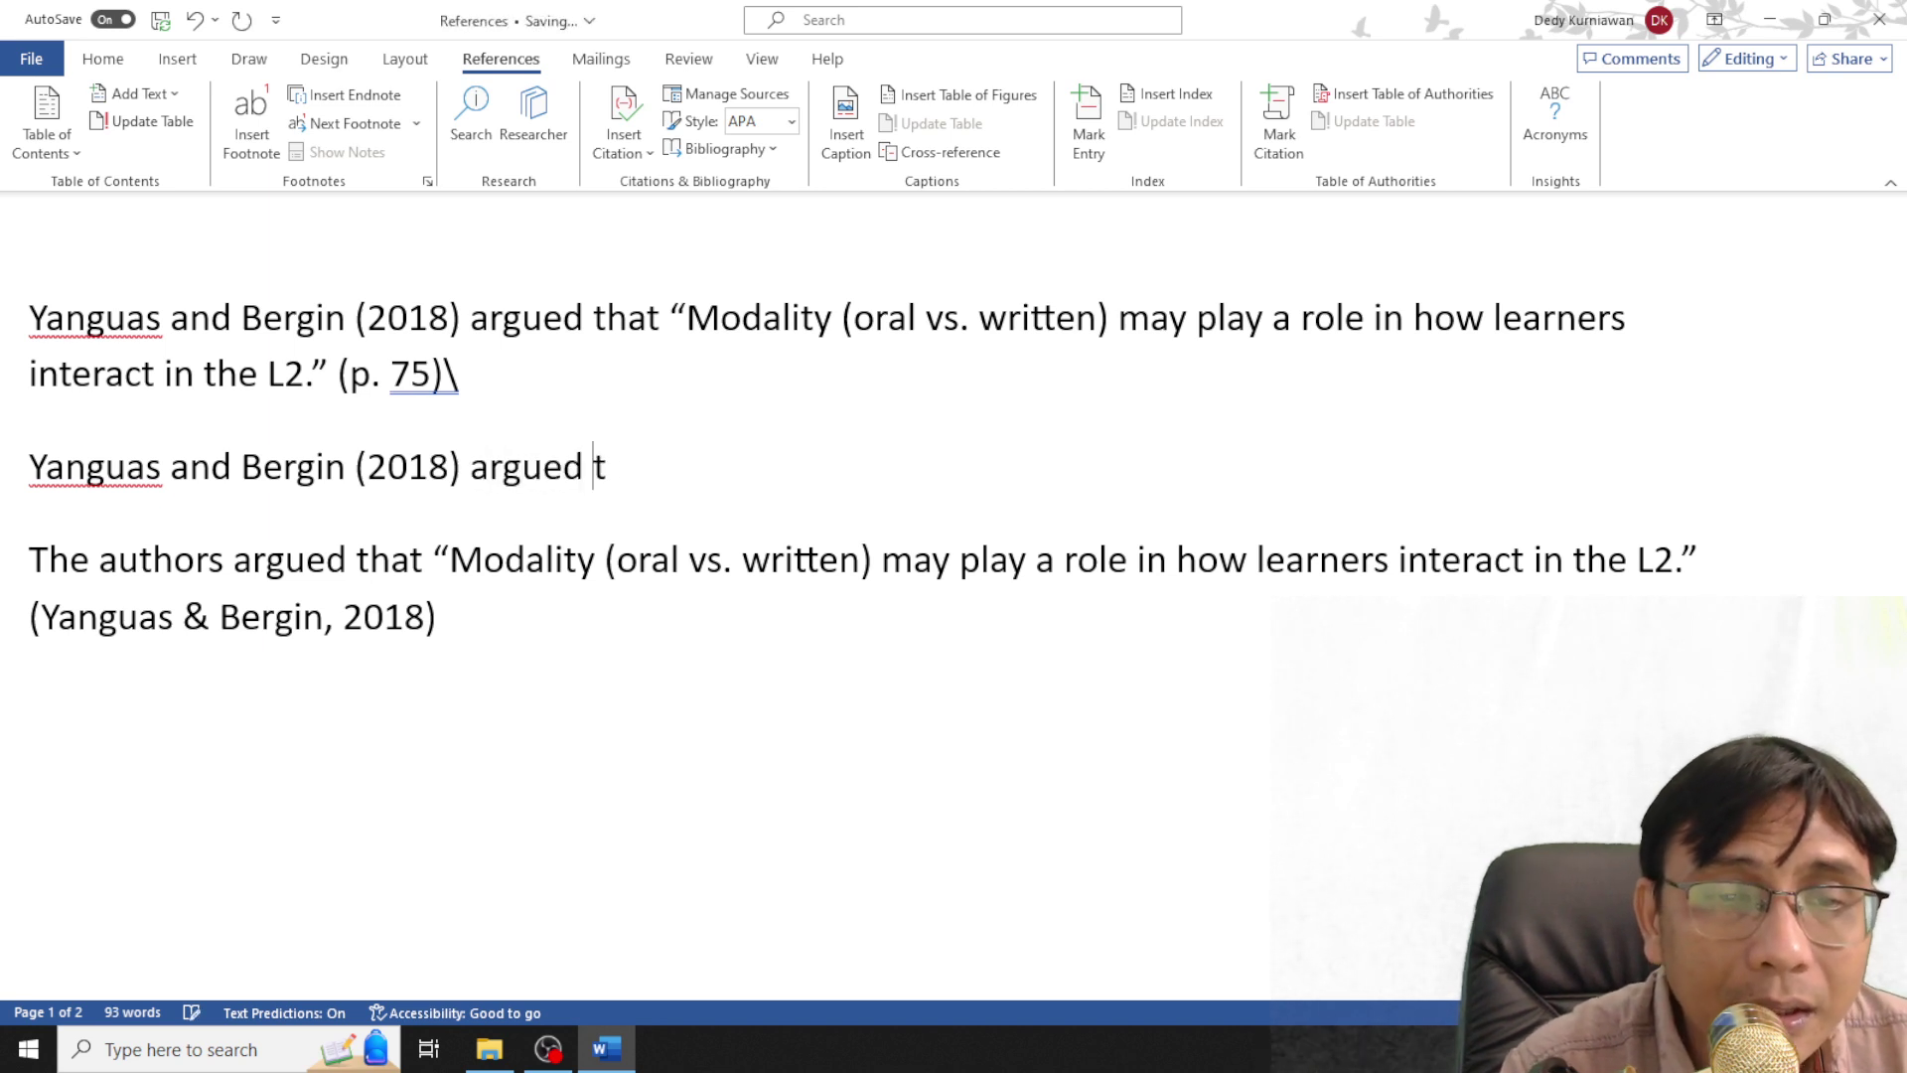
pyautogui.write('hat')
# Paste the Modality quote and cite the Yanguas, Bergin (2018) source after it
pyautogui.write('“Modality (oral vs. written) may play a role in how learners interact in the L2.”')
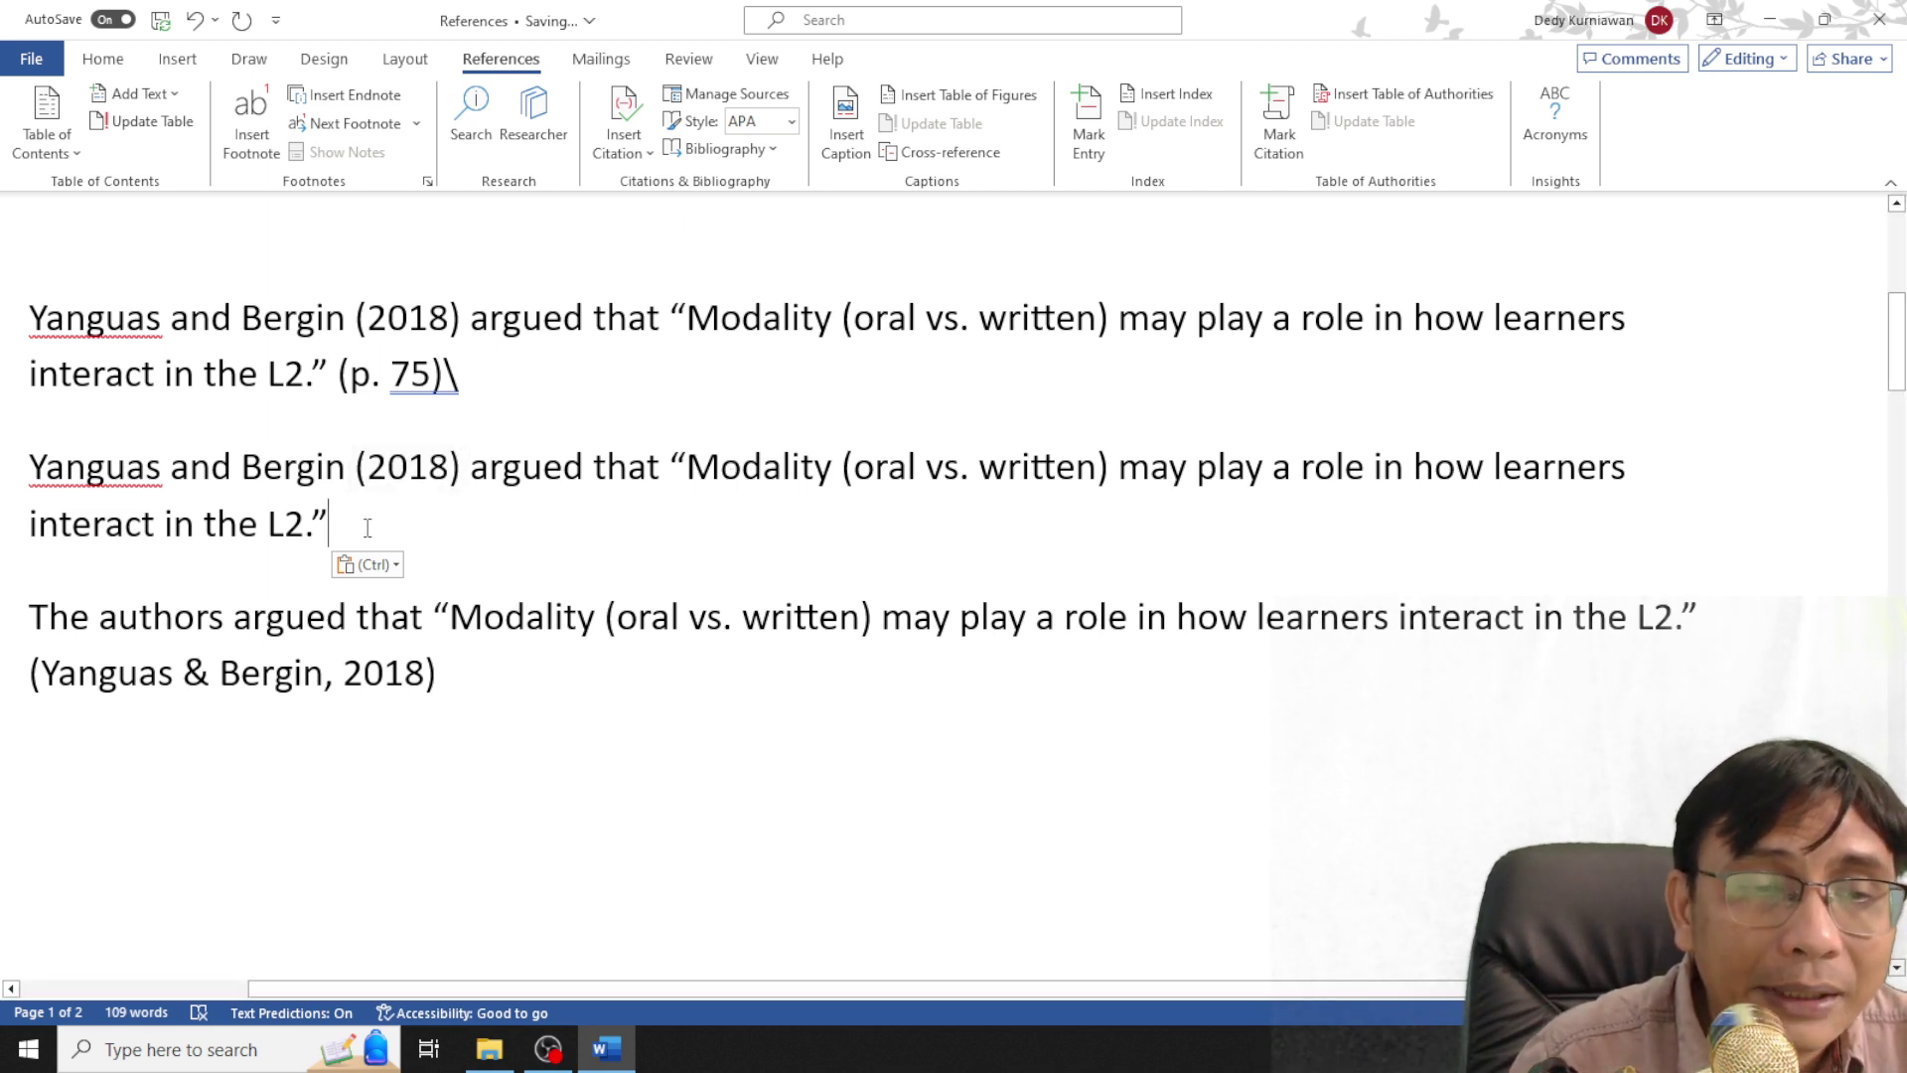
pyautogui.click(637, 149)
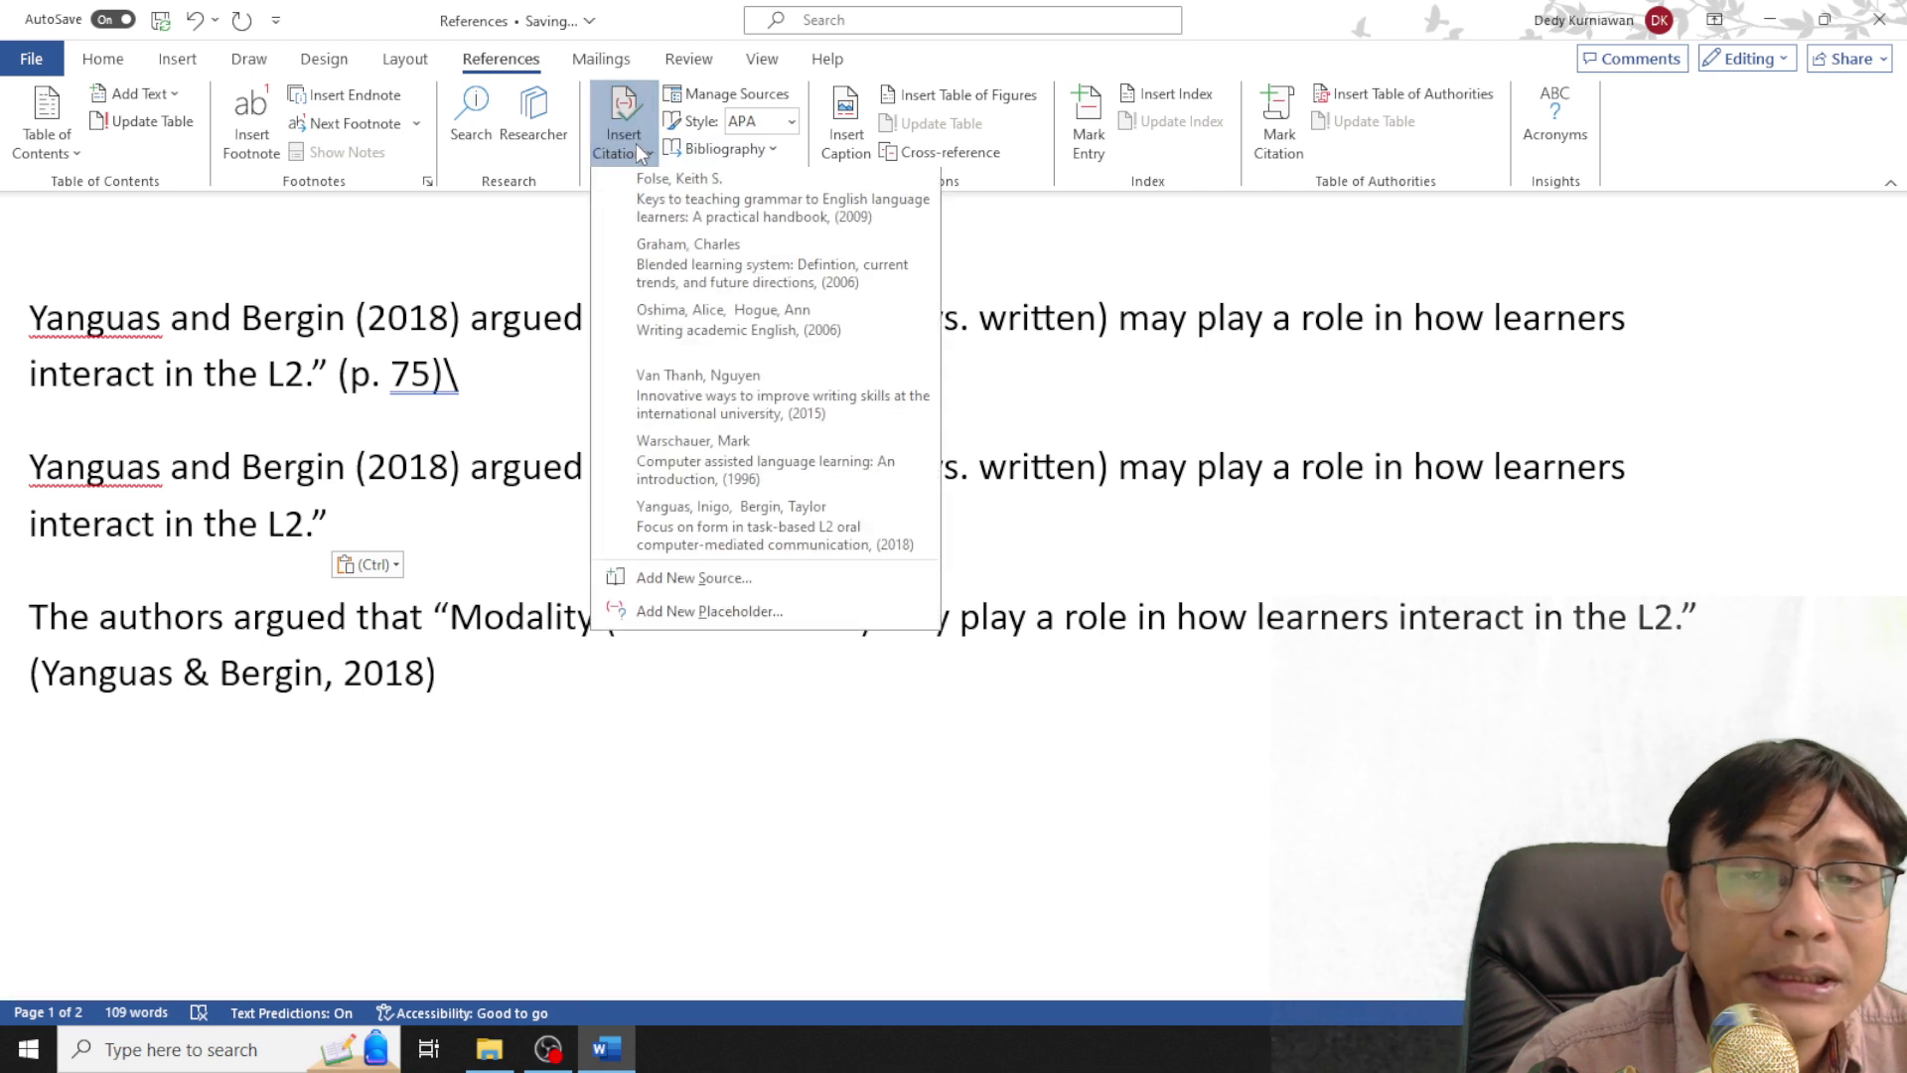
pyautogui.click(749, 540)
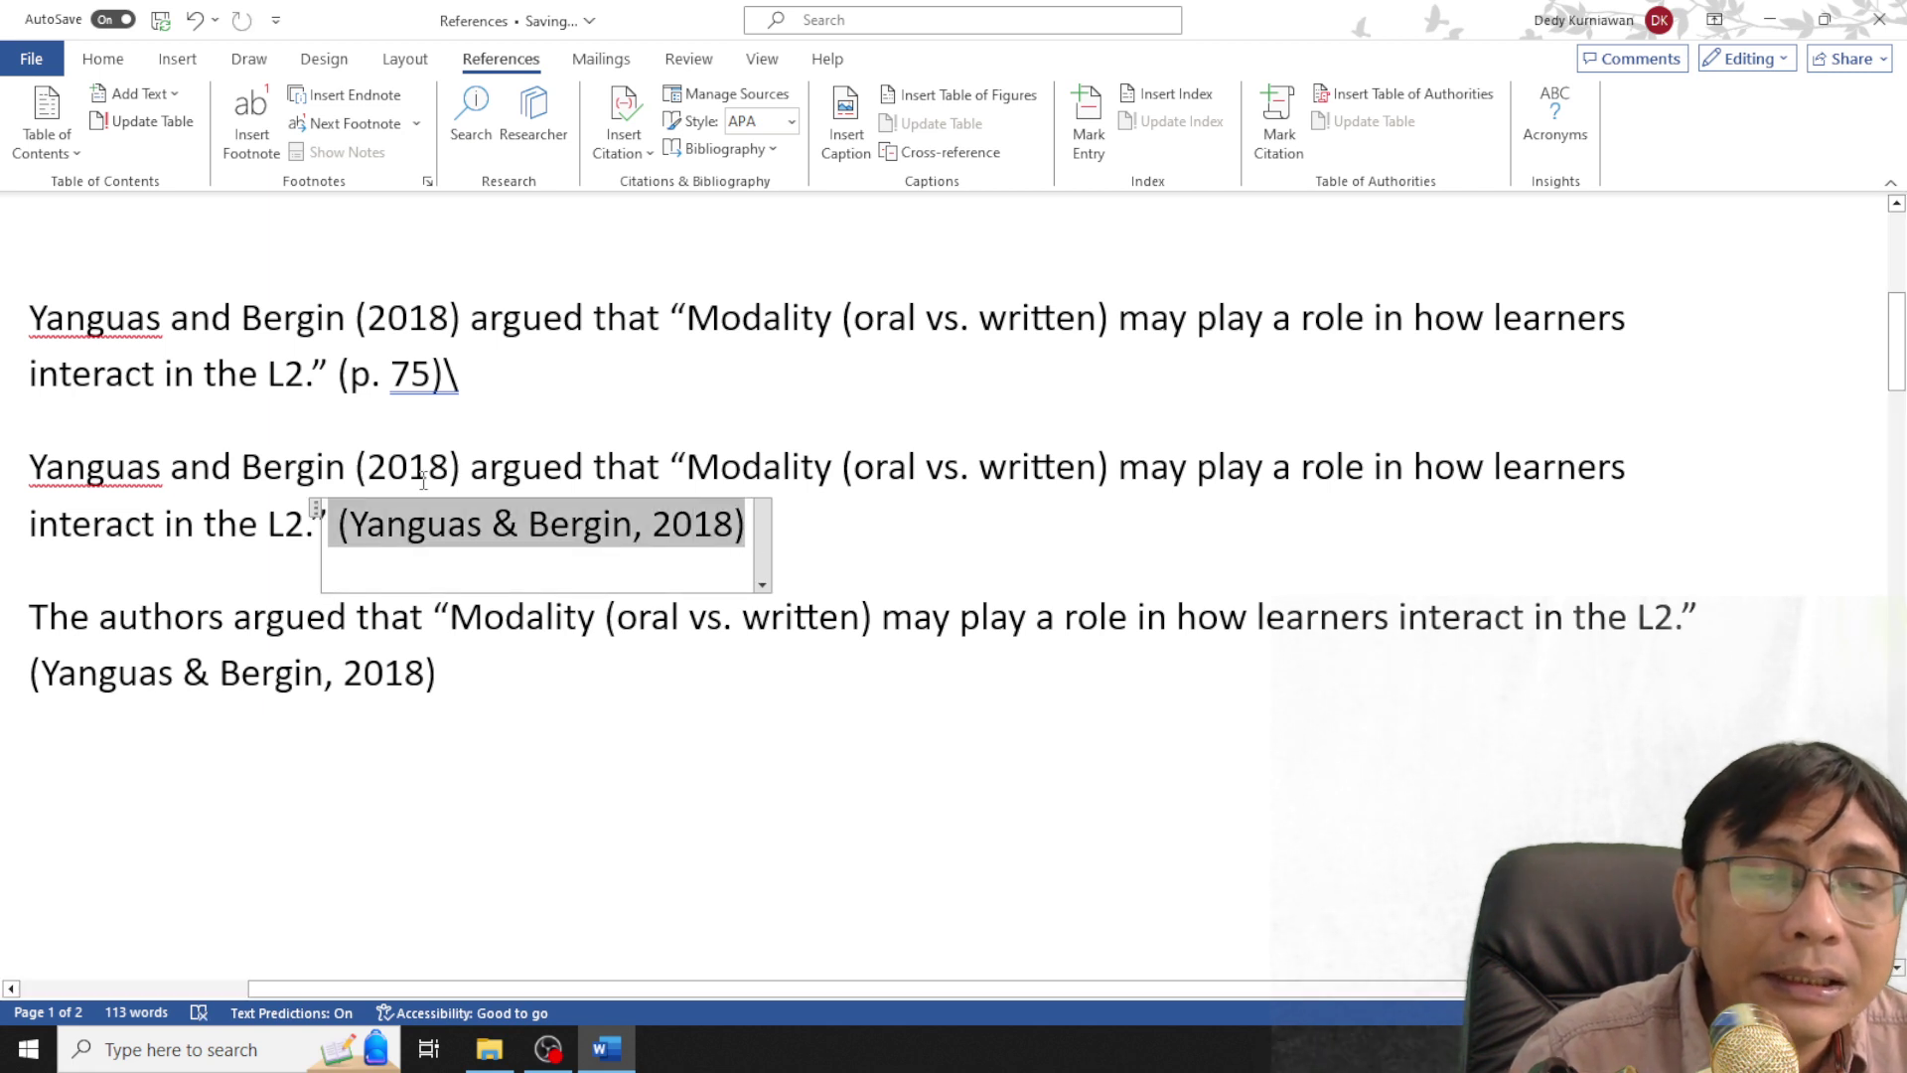
# Edit the new citation to add page 75 and suppress Author, Year and Title, leaving (p. 75)
pyautogui.click(762, 586)
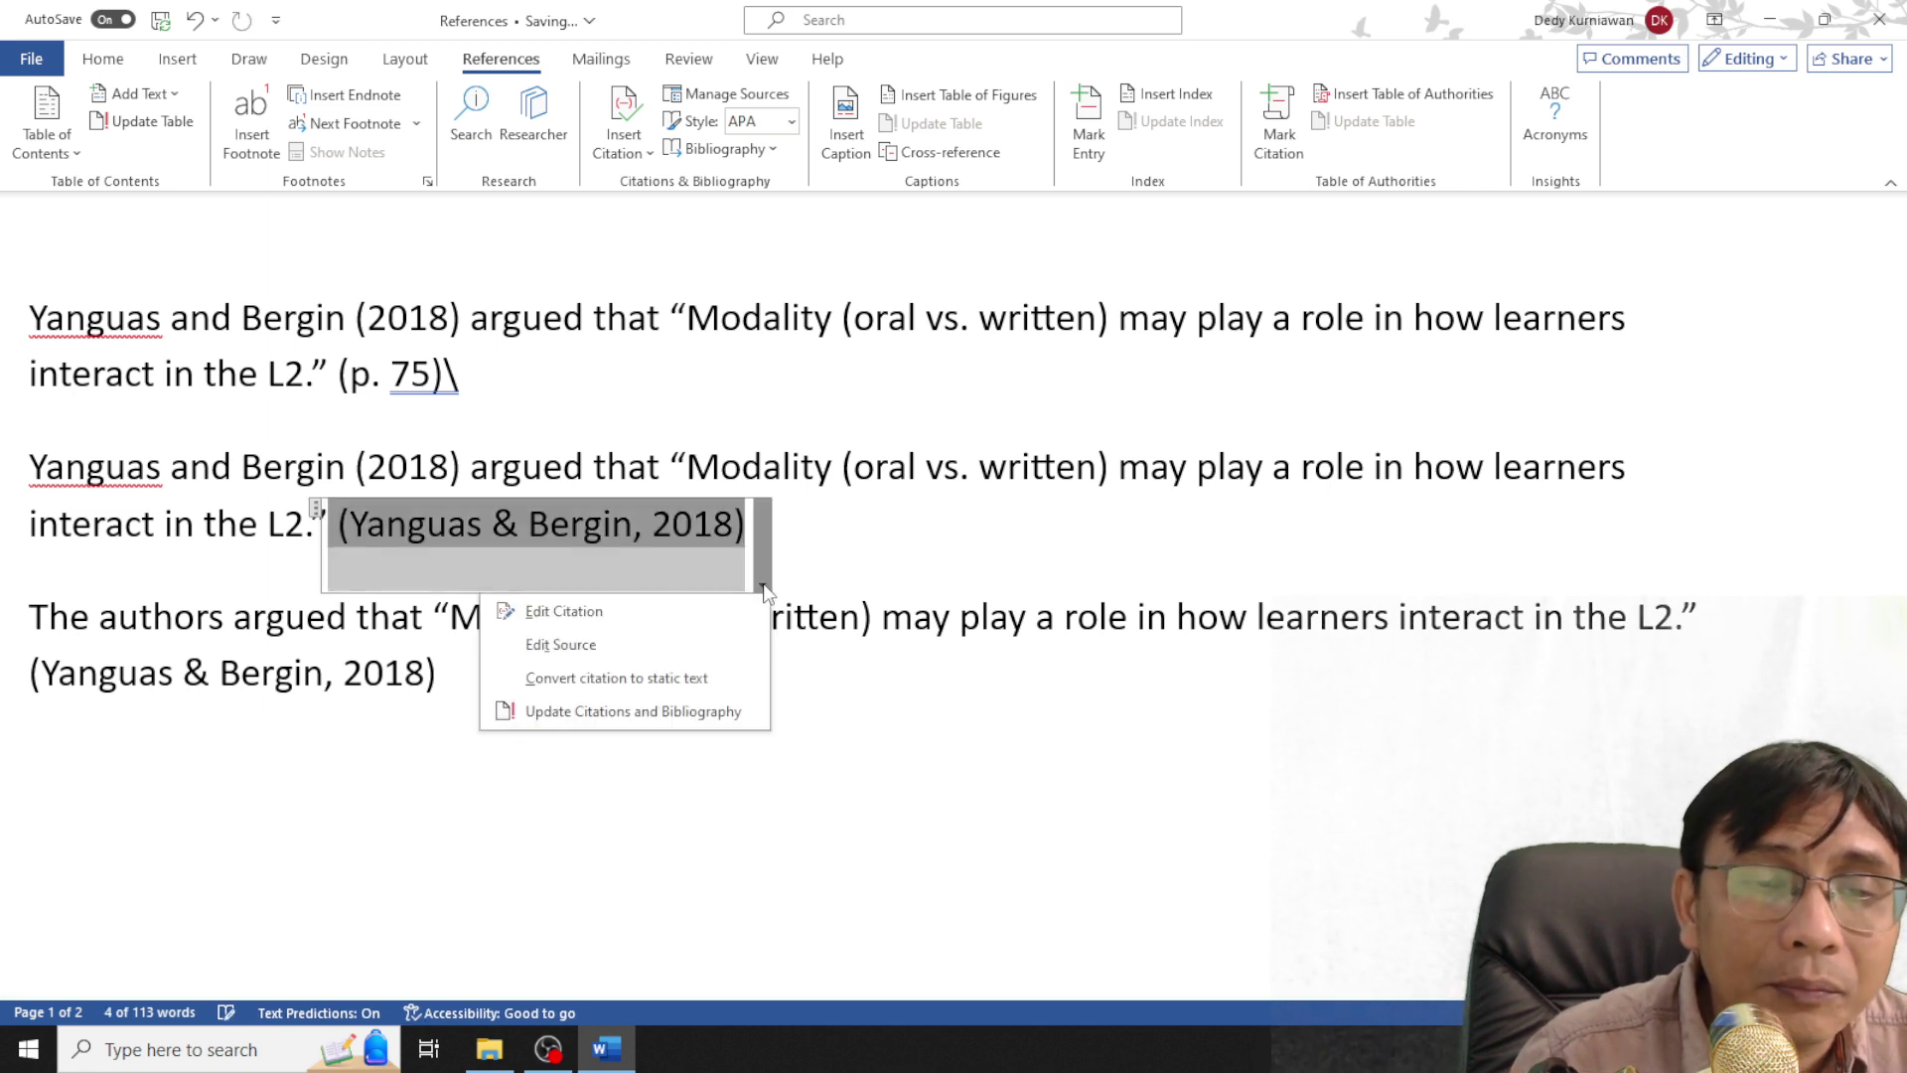
pyautogui.click(702, 612)
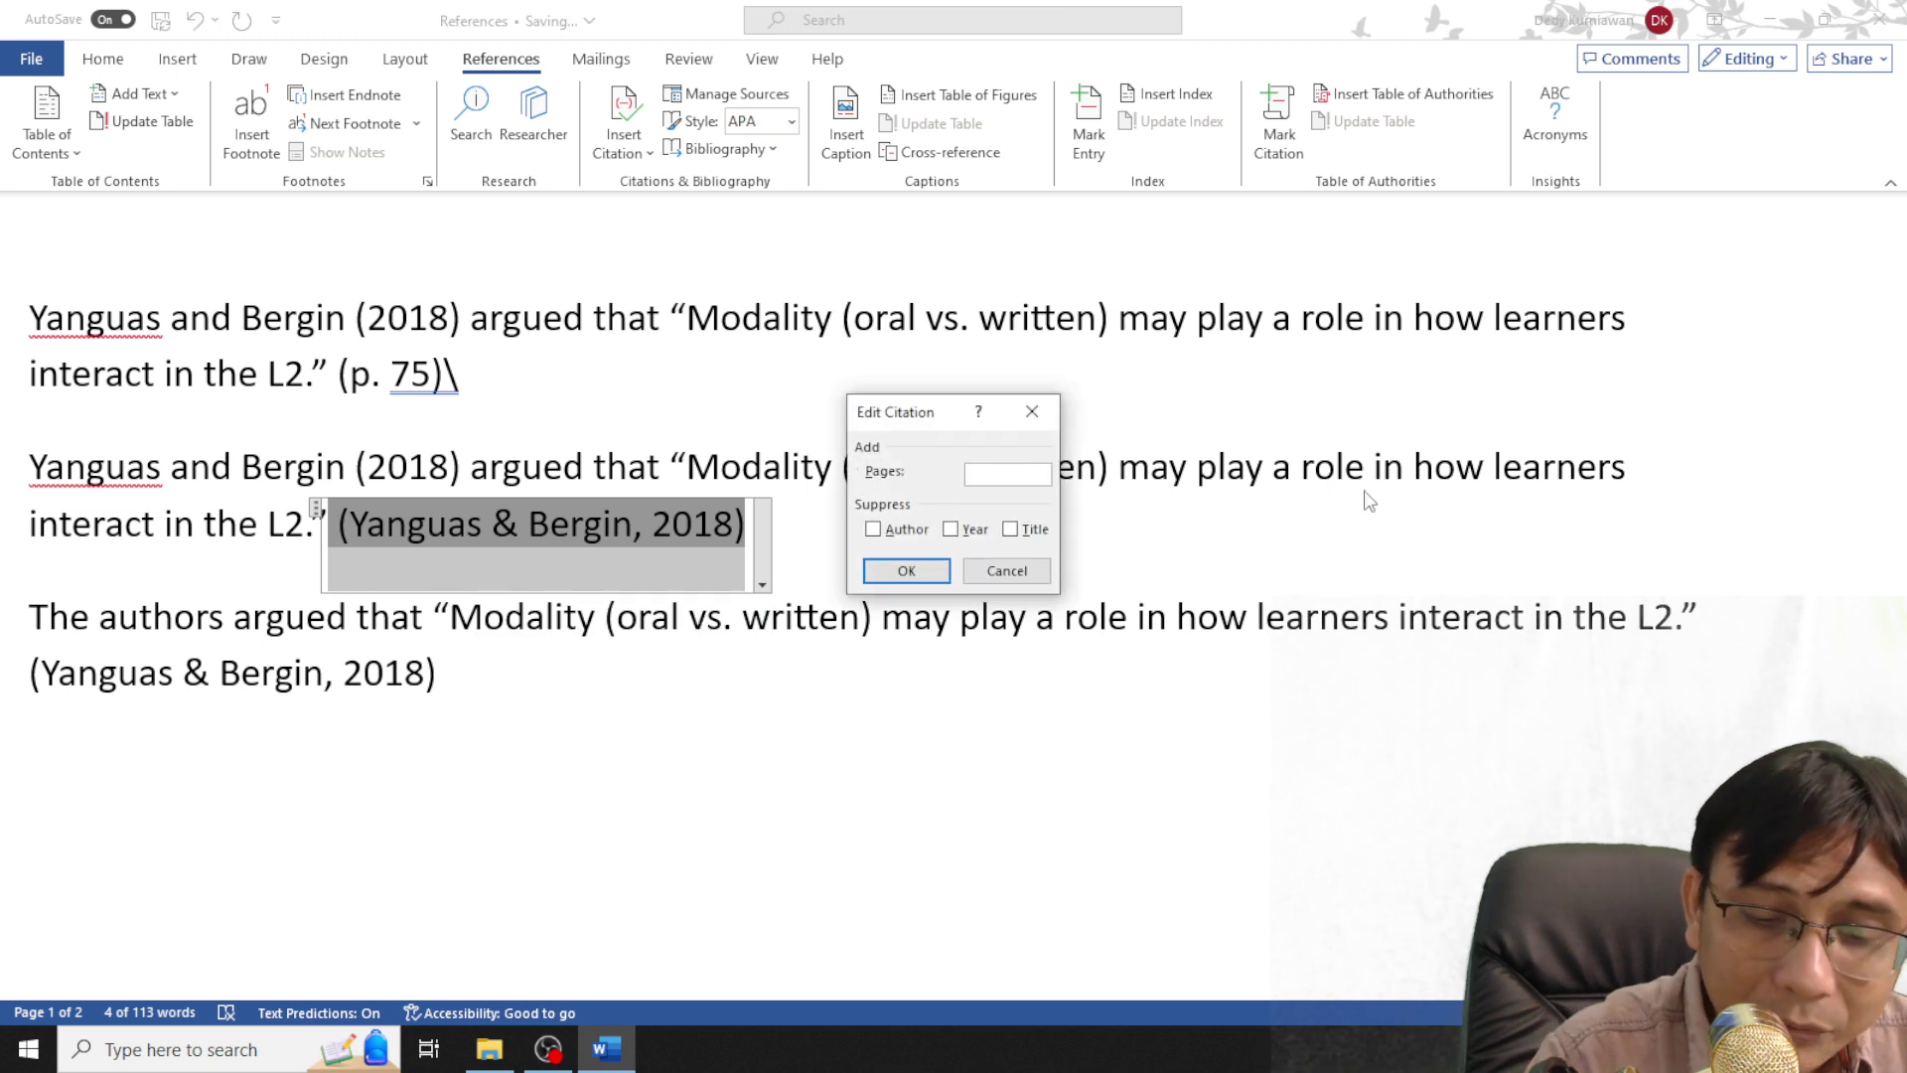
pyautogui.write('75')
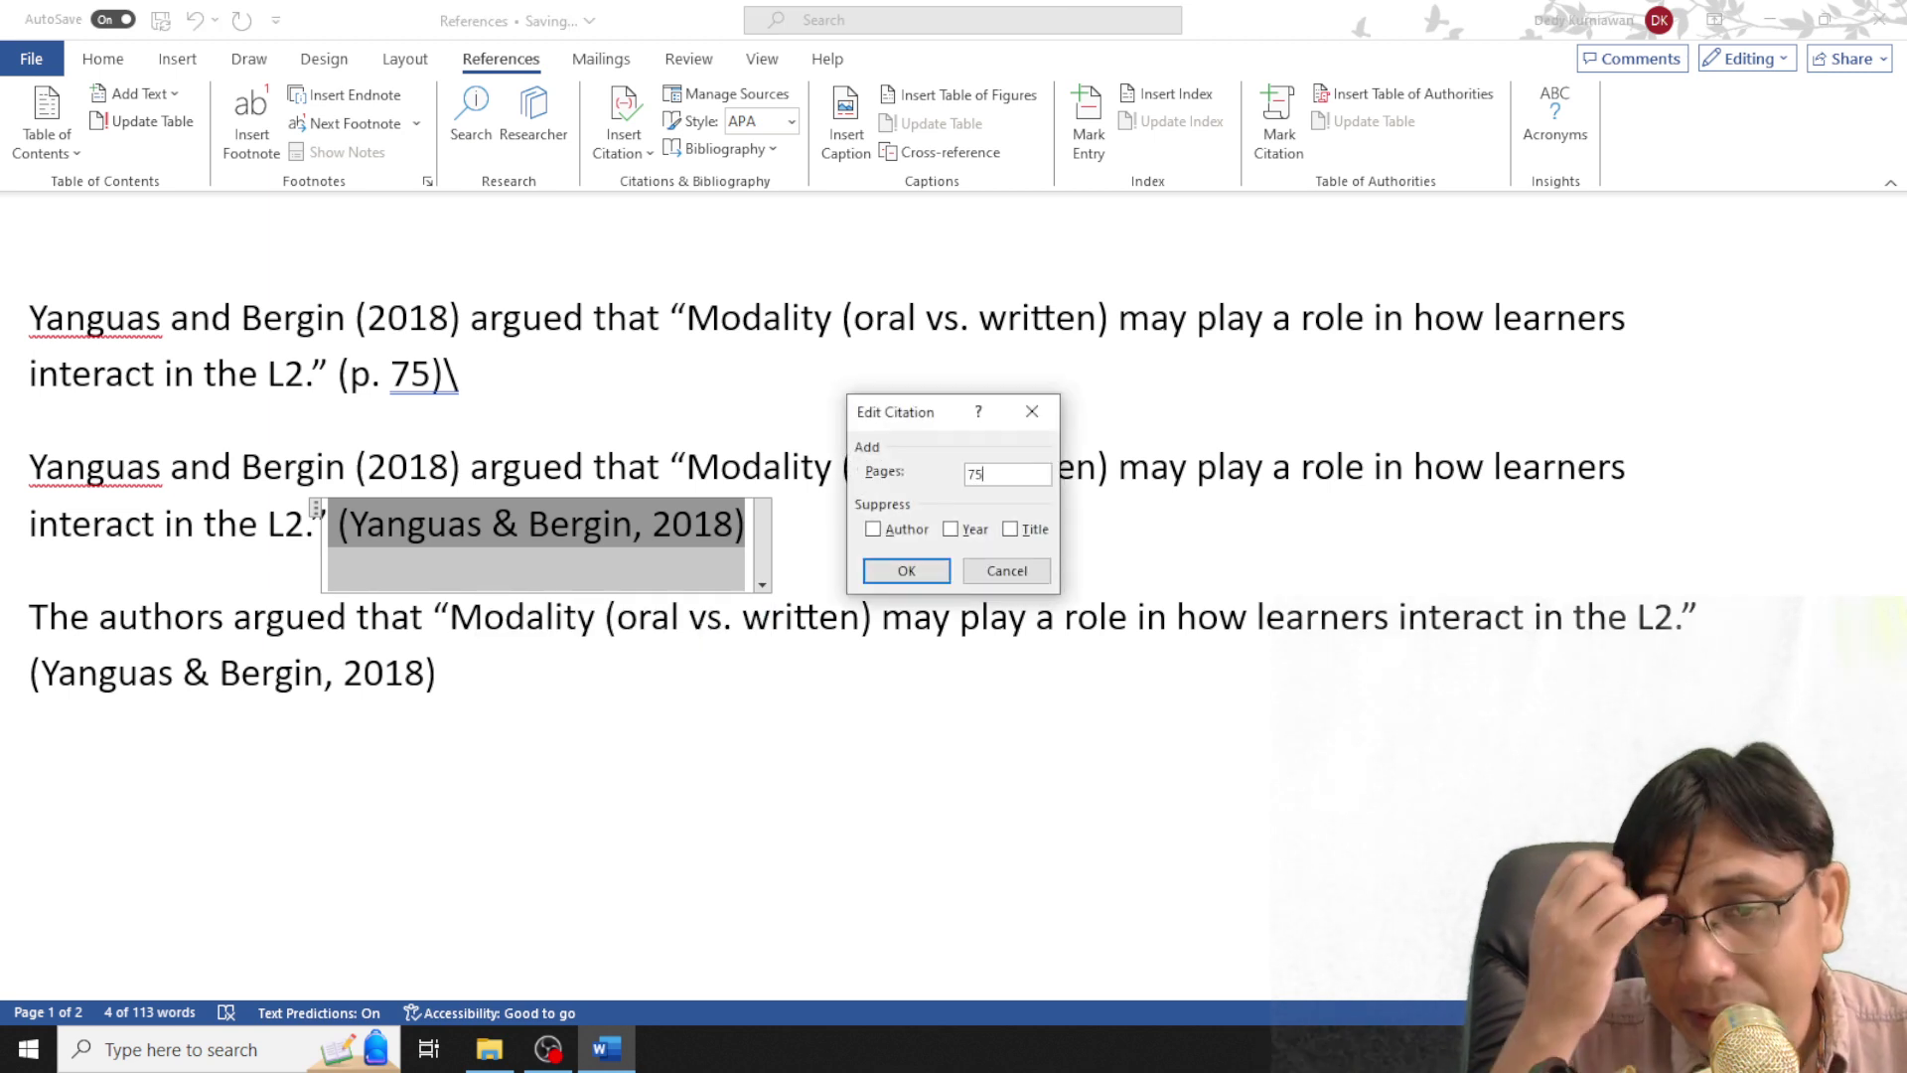
pyautogui.click(874, 532)
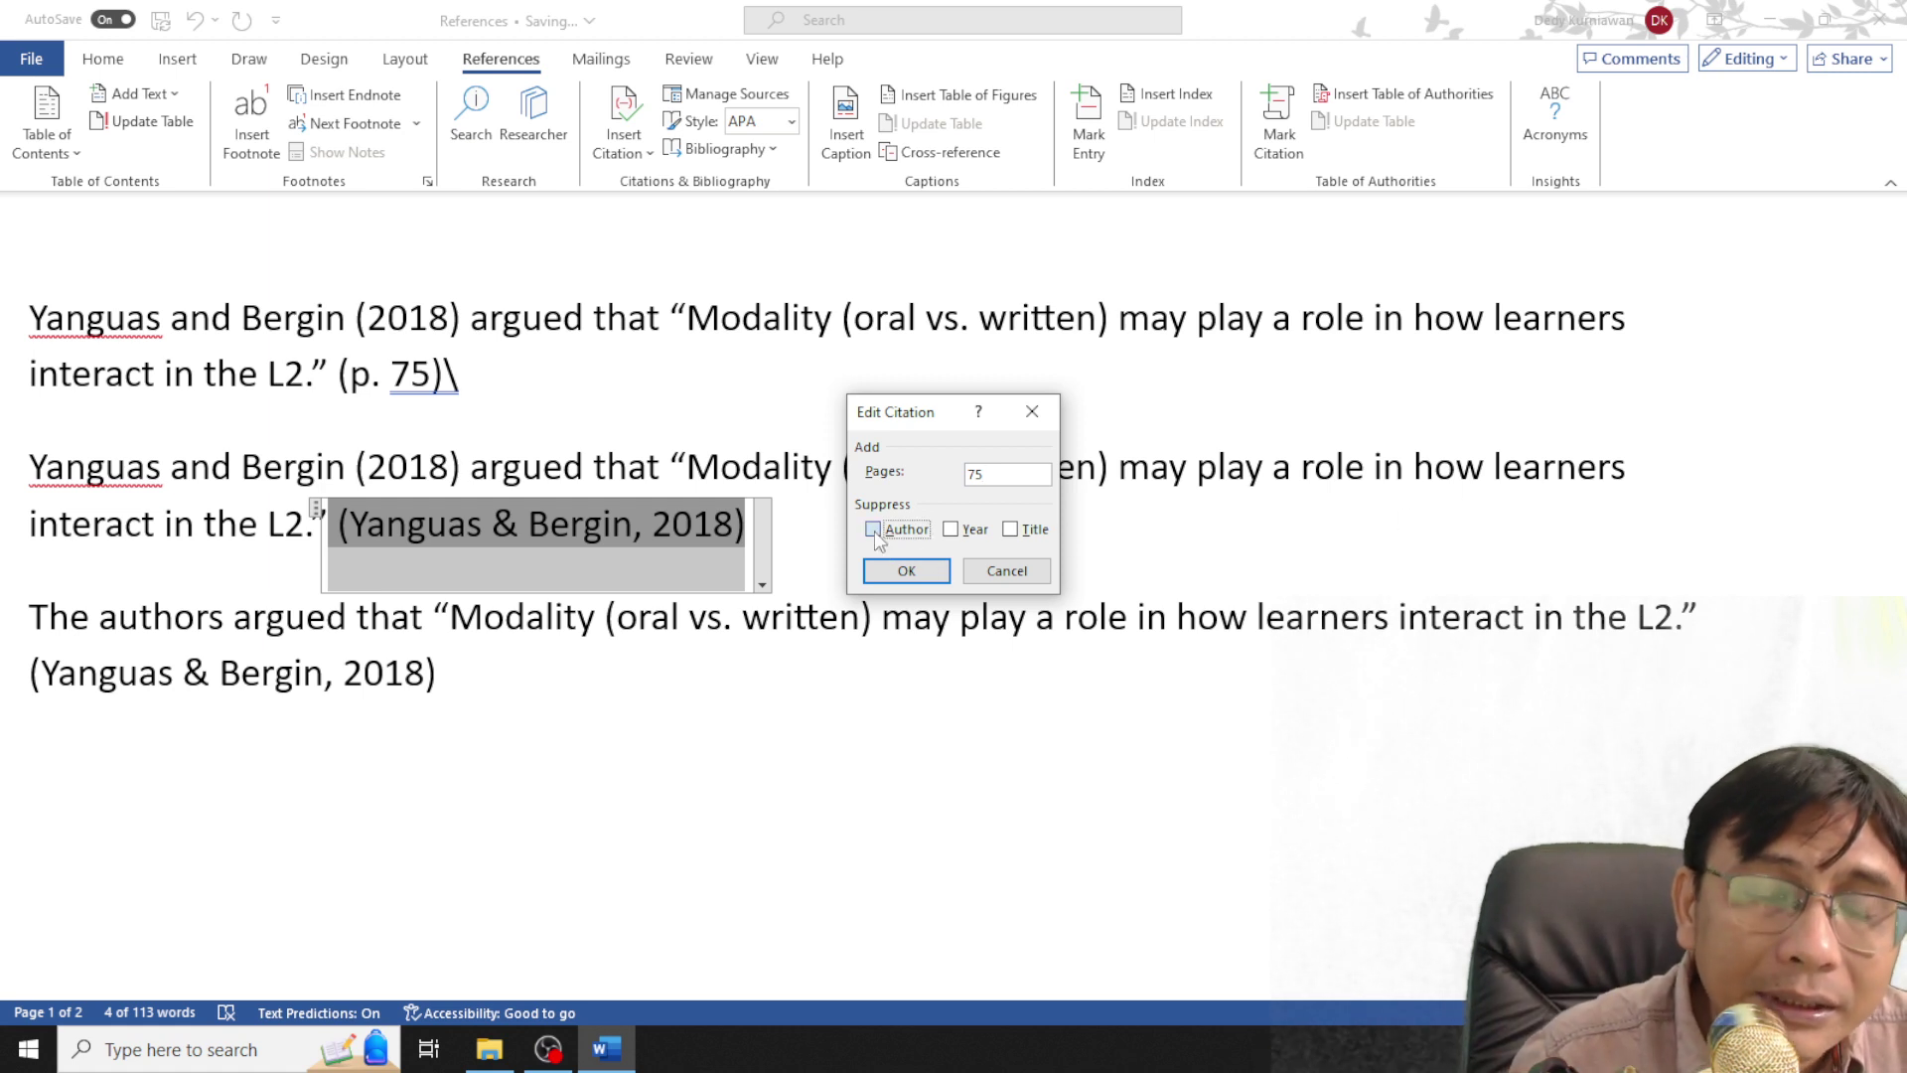
pyautogui.click(952, 531)
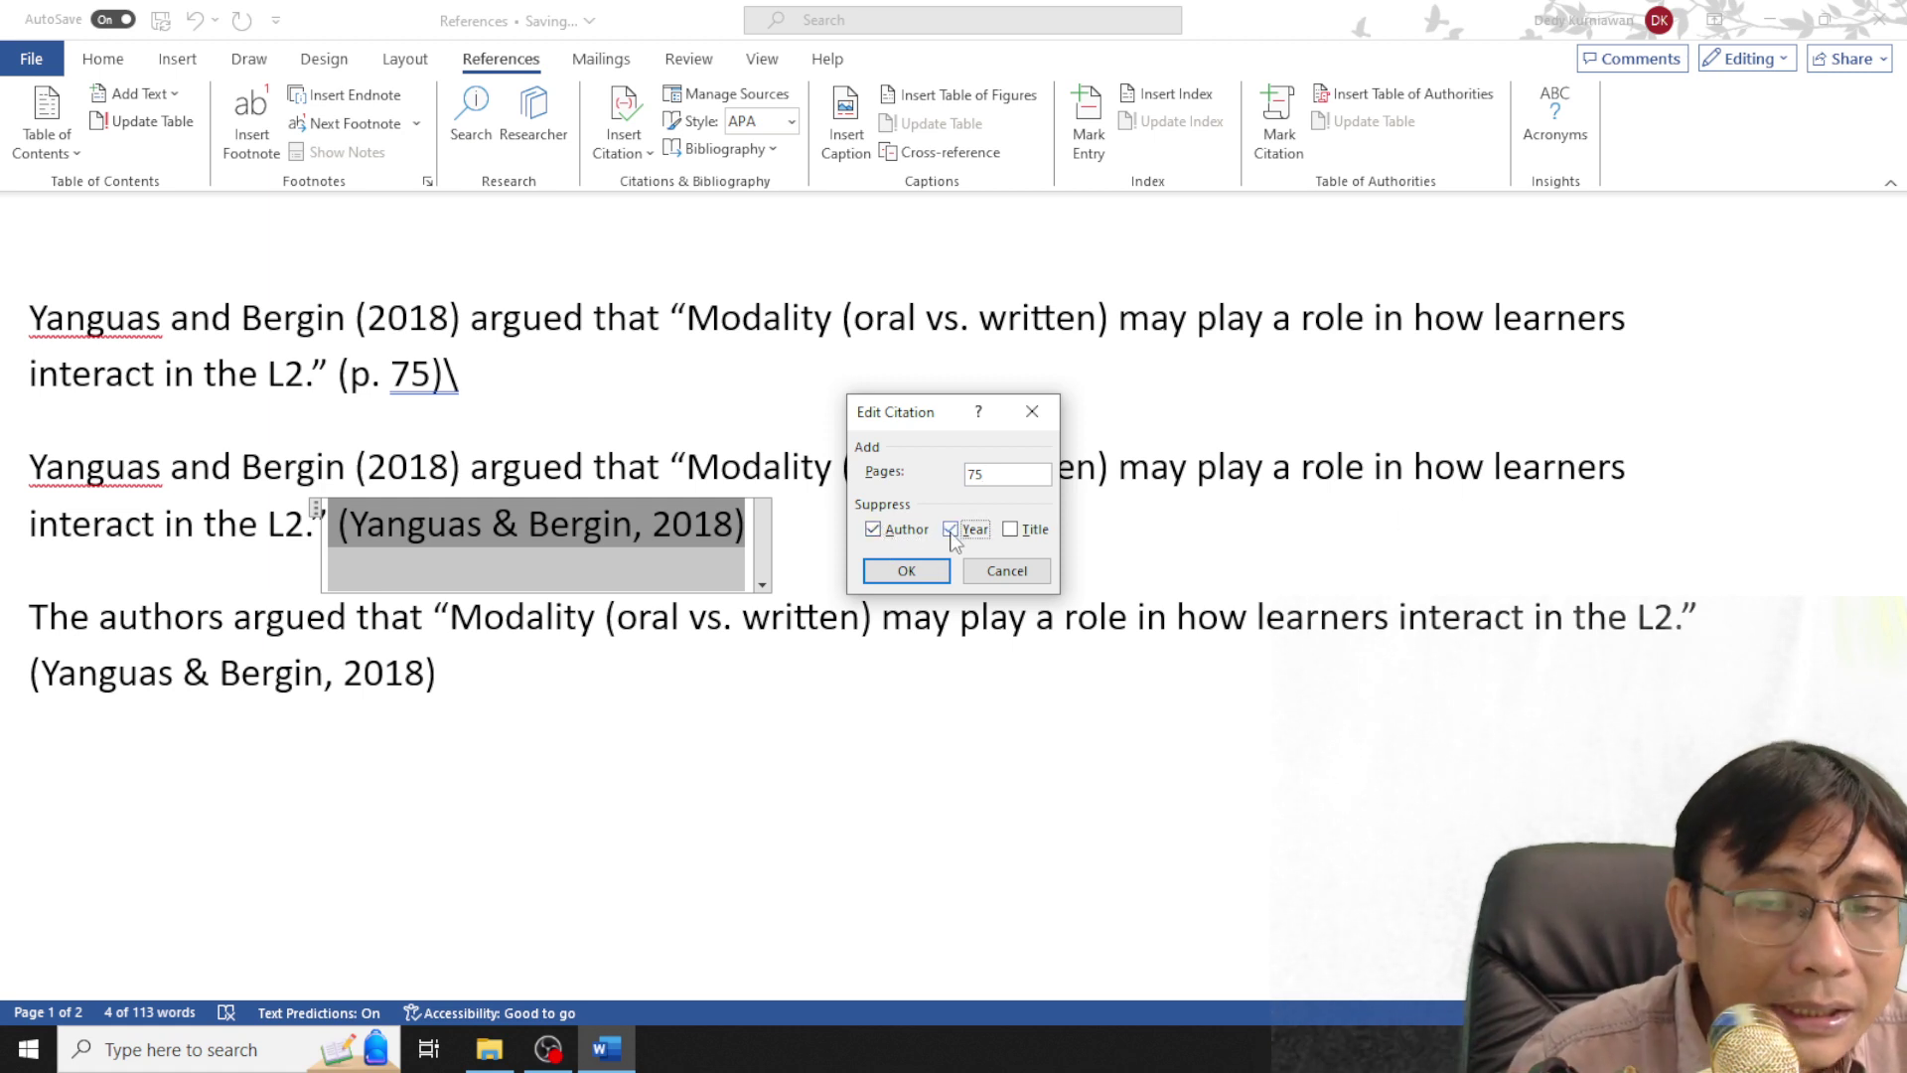
pyautogui.click(1010, 530)
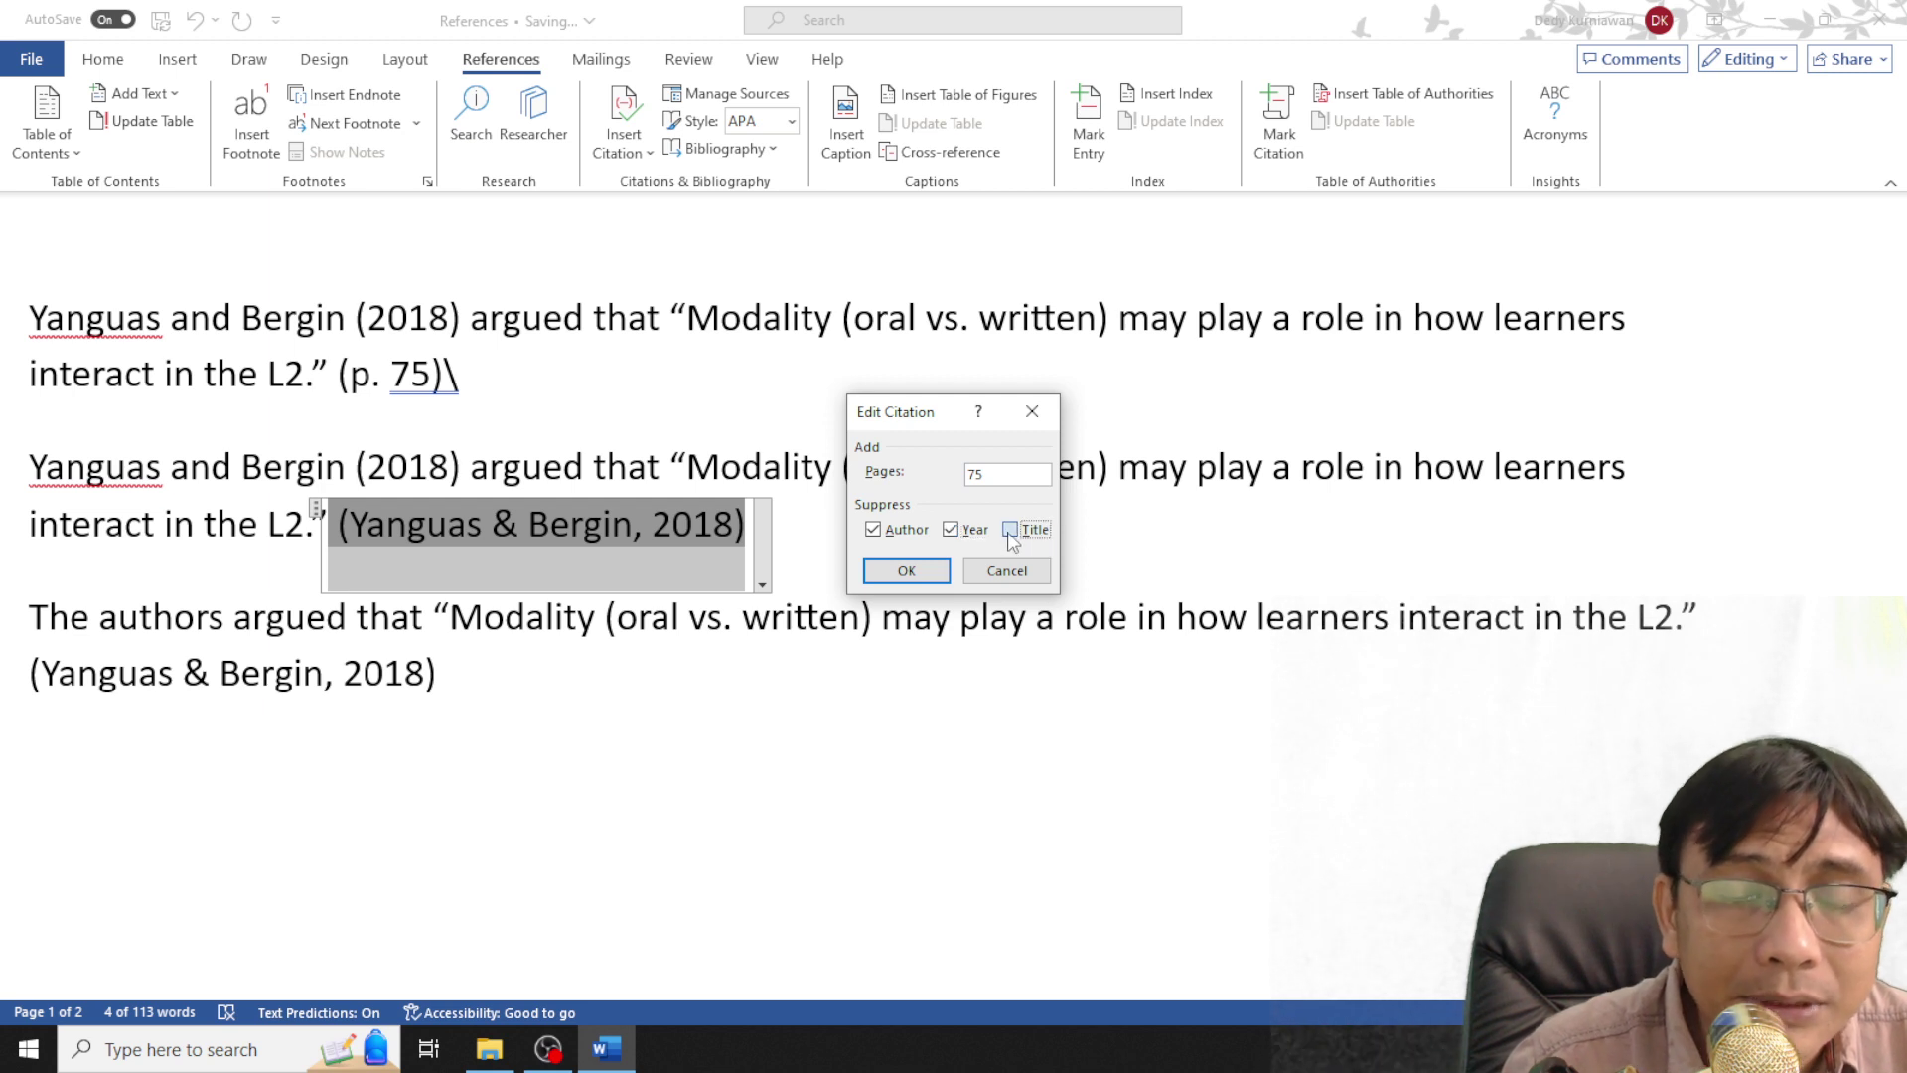
pyautogui.click(910, 572)
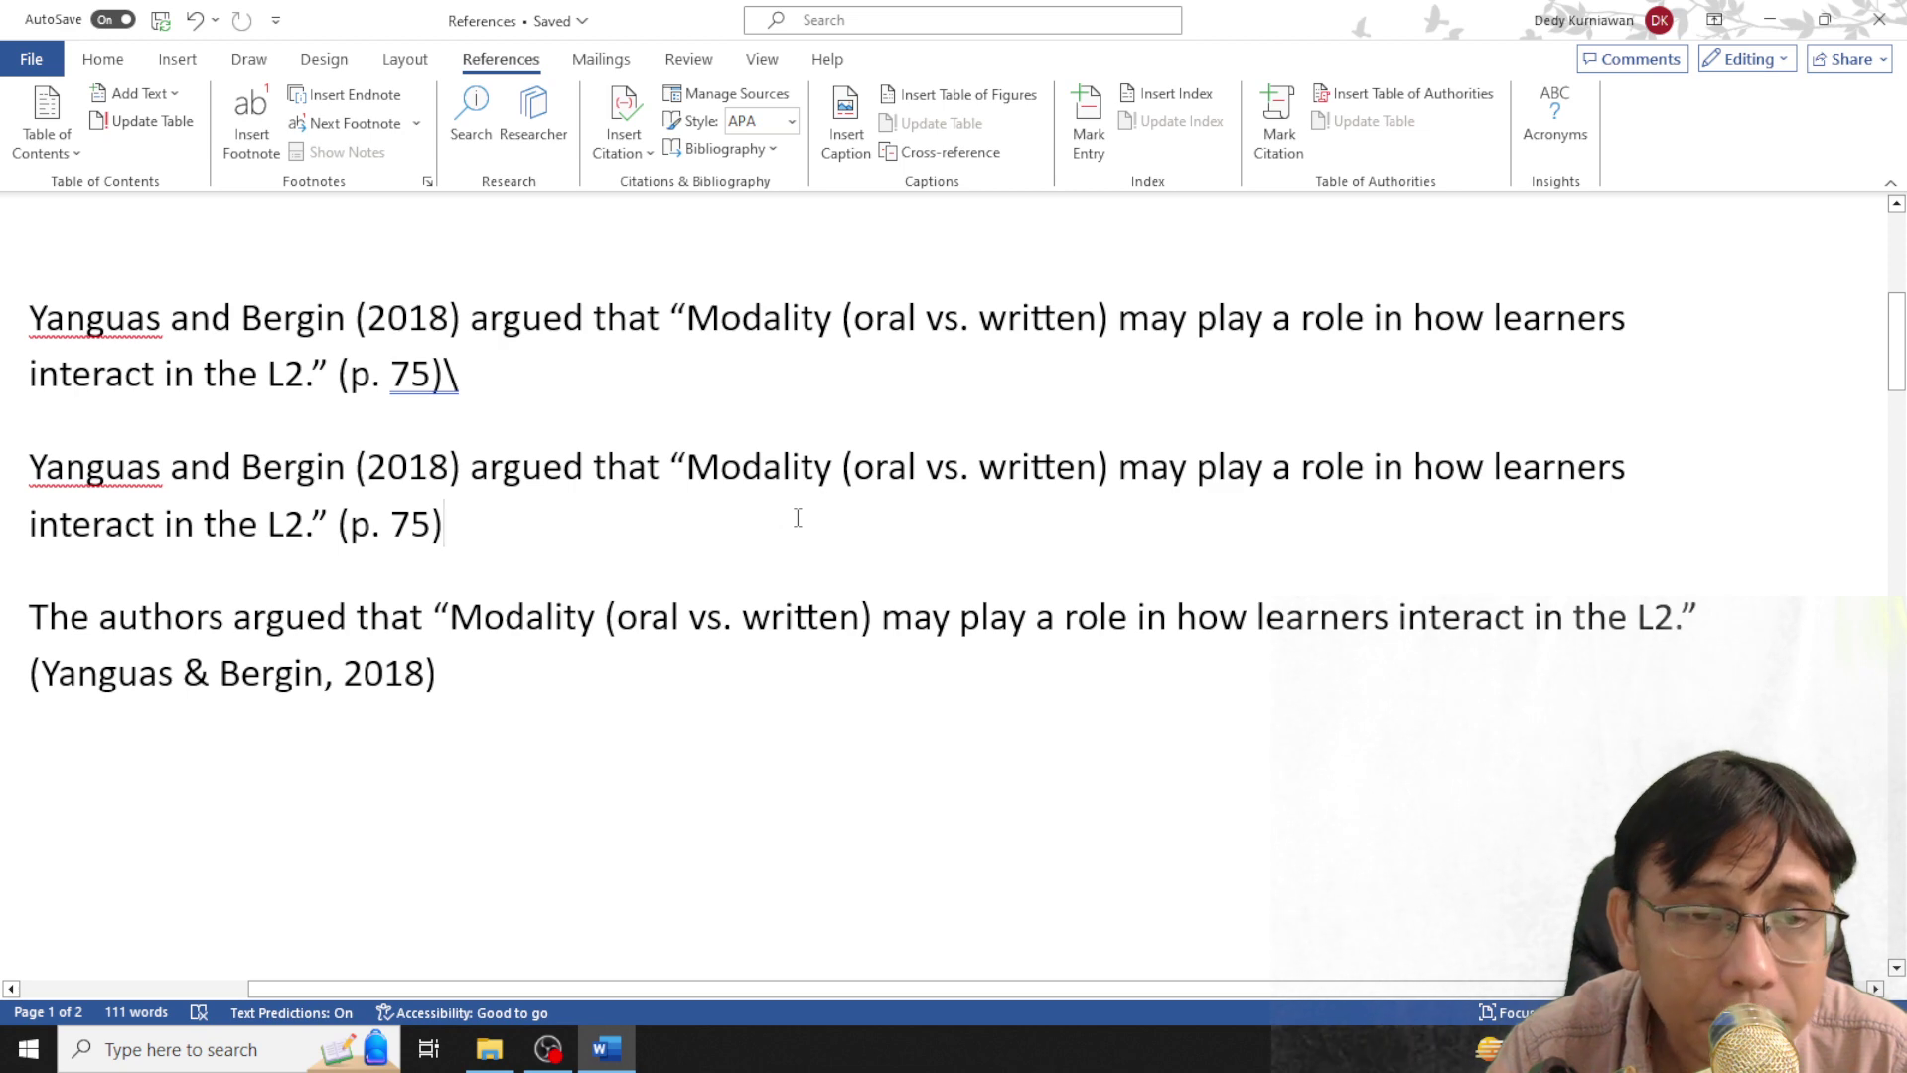
# Start a new paragraph after the second quote and select the Summary sentence beginning 'Concludes'
pyautogui.press('Return')
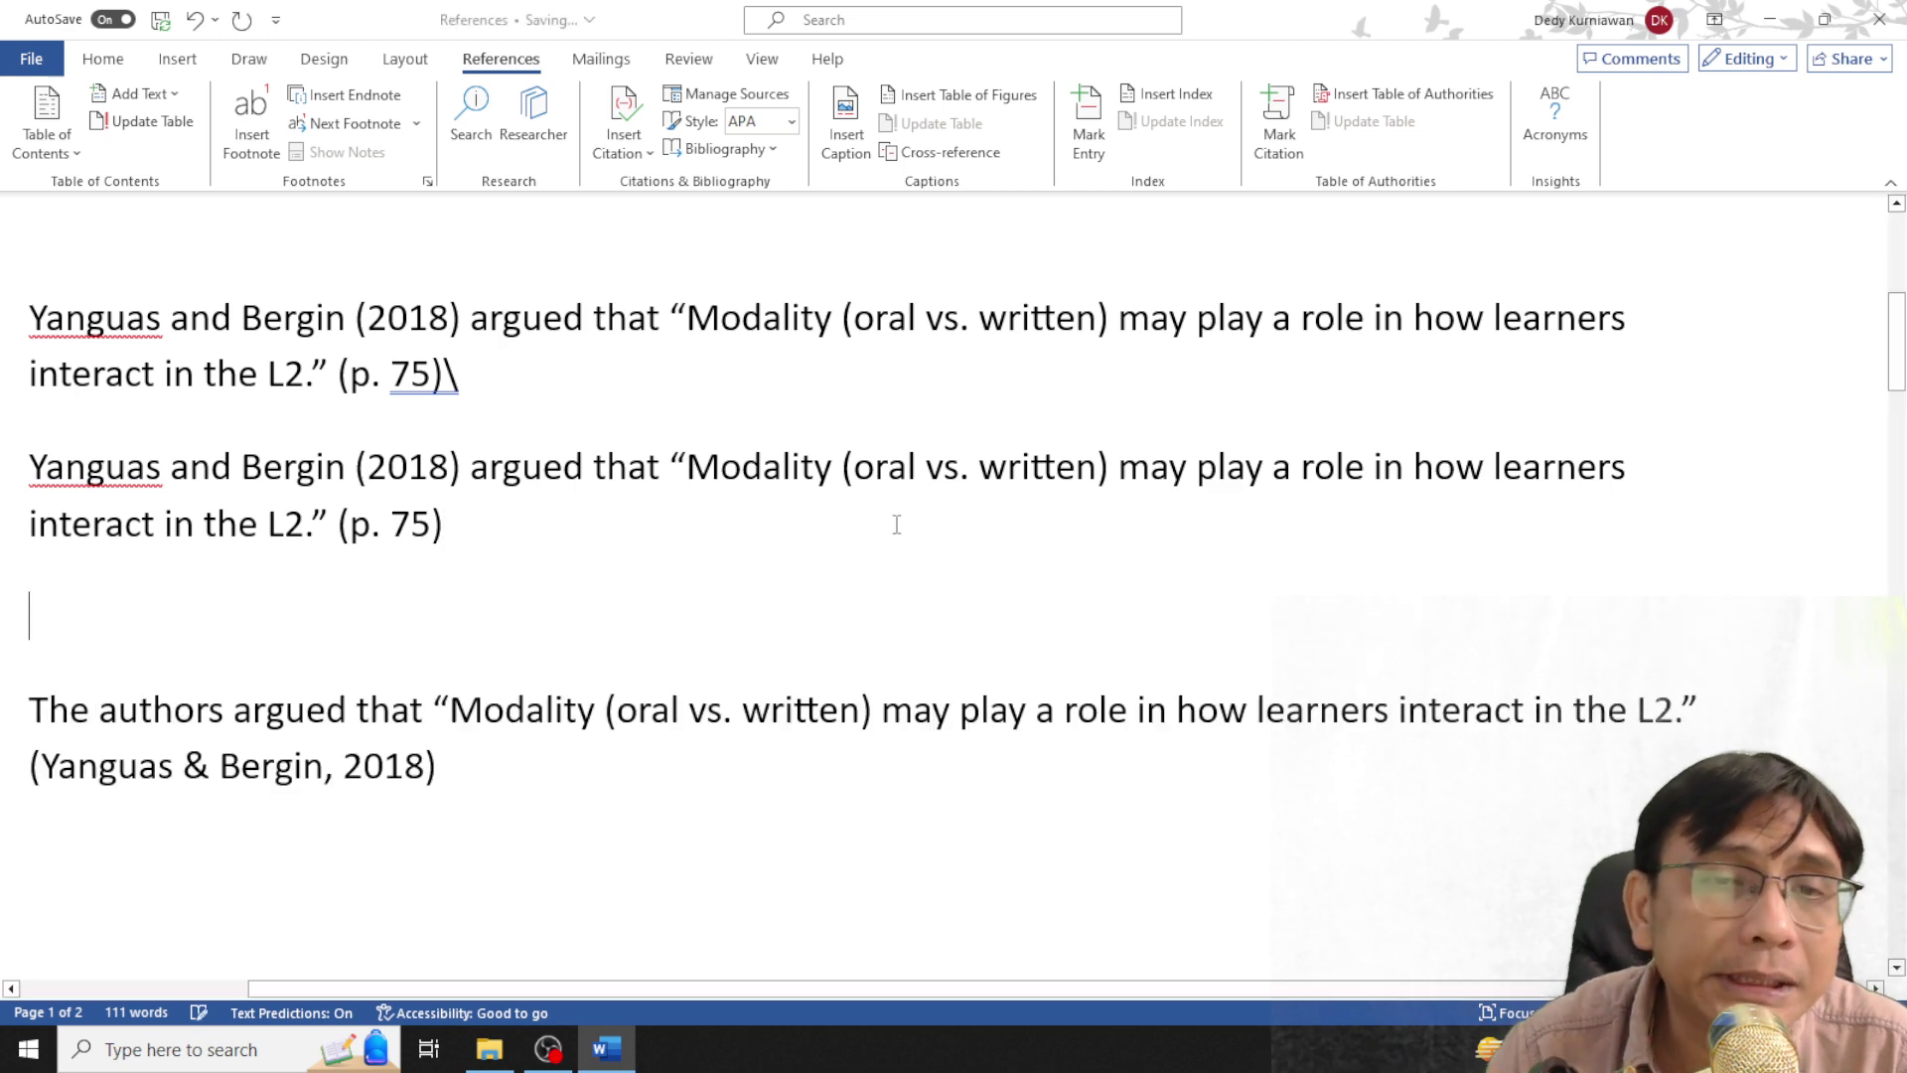
pyautogui.scroll(3, 844, 506)
pyautogui.scroll(-3, 596, 456)
pyautogui.scroll(-1, 447, 439)
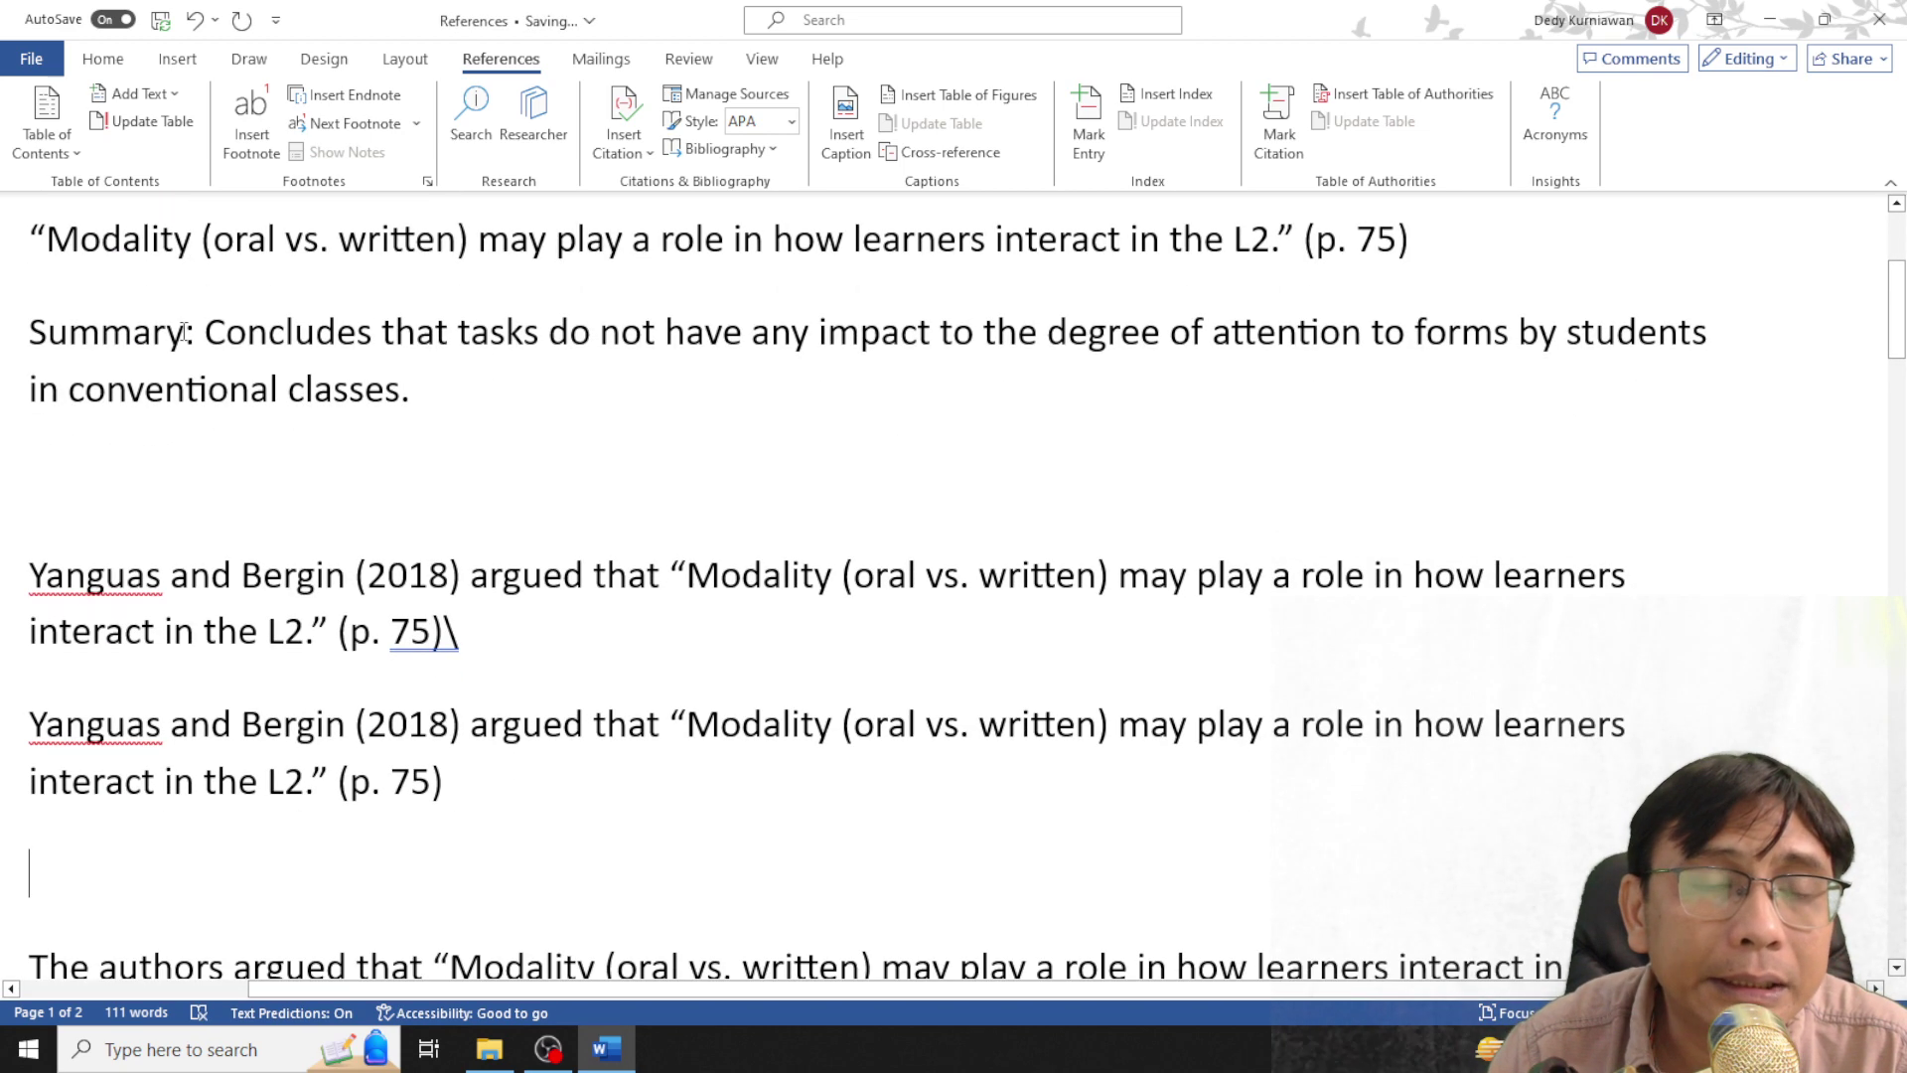
pyautogui.scroll(3, 183, 324)
pyautogui.scroll(1, 221, 368)
pyautogui.scroll(-3, 220, 369)
pyautogui.scroll(-1, 211, 403)
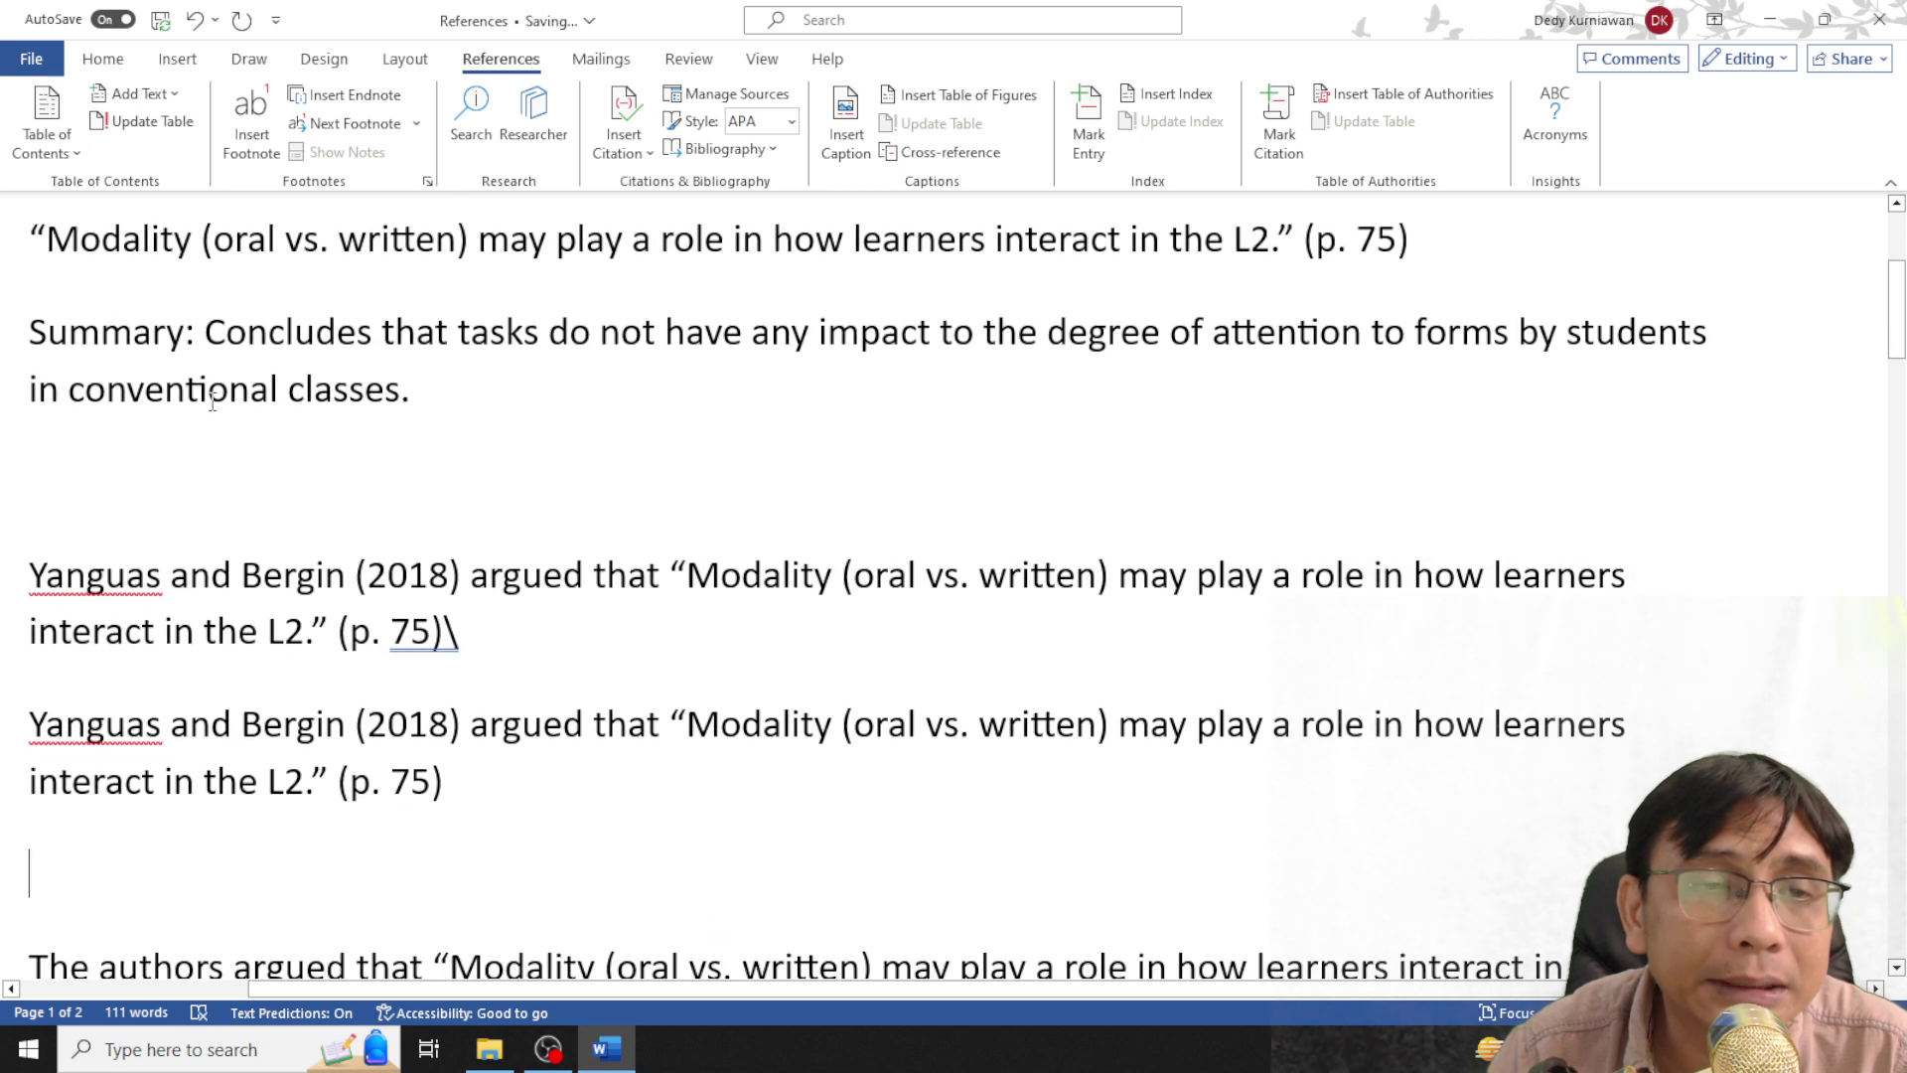
pyautogui.moveTo(205, 329); pyautogui.dragTo(405, 382)
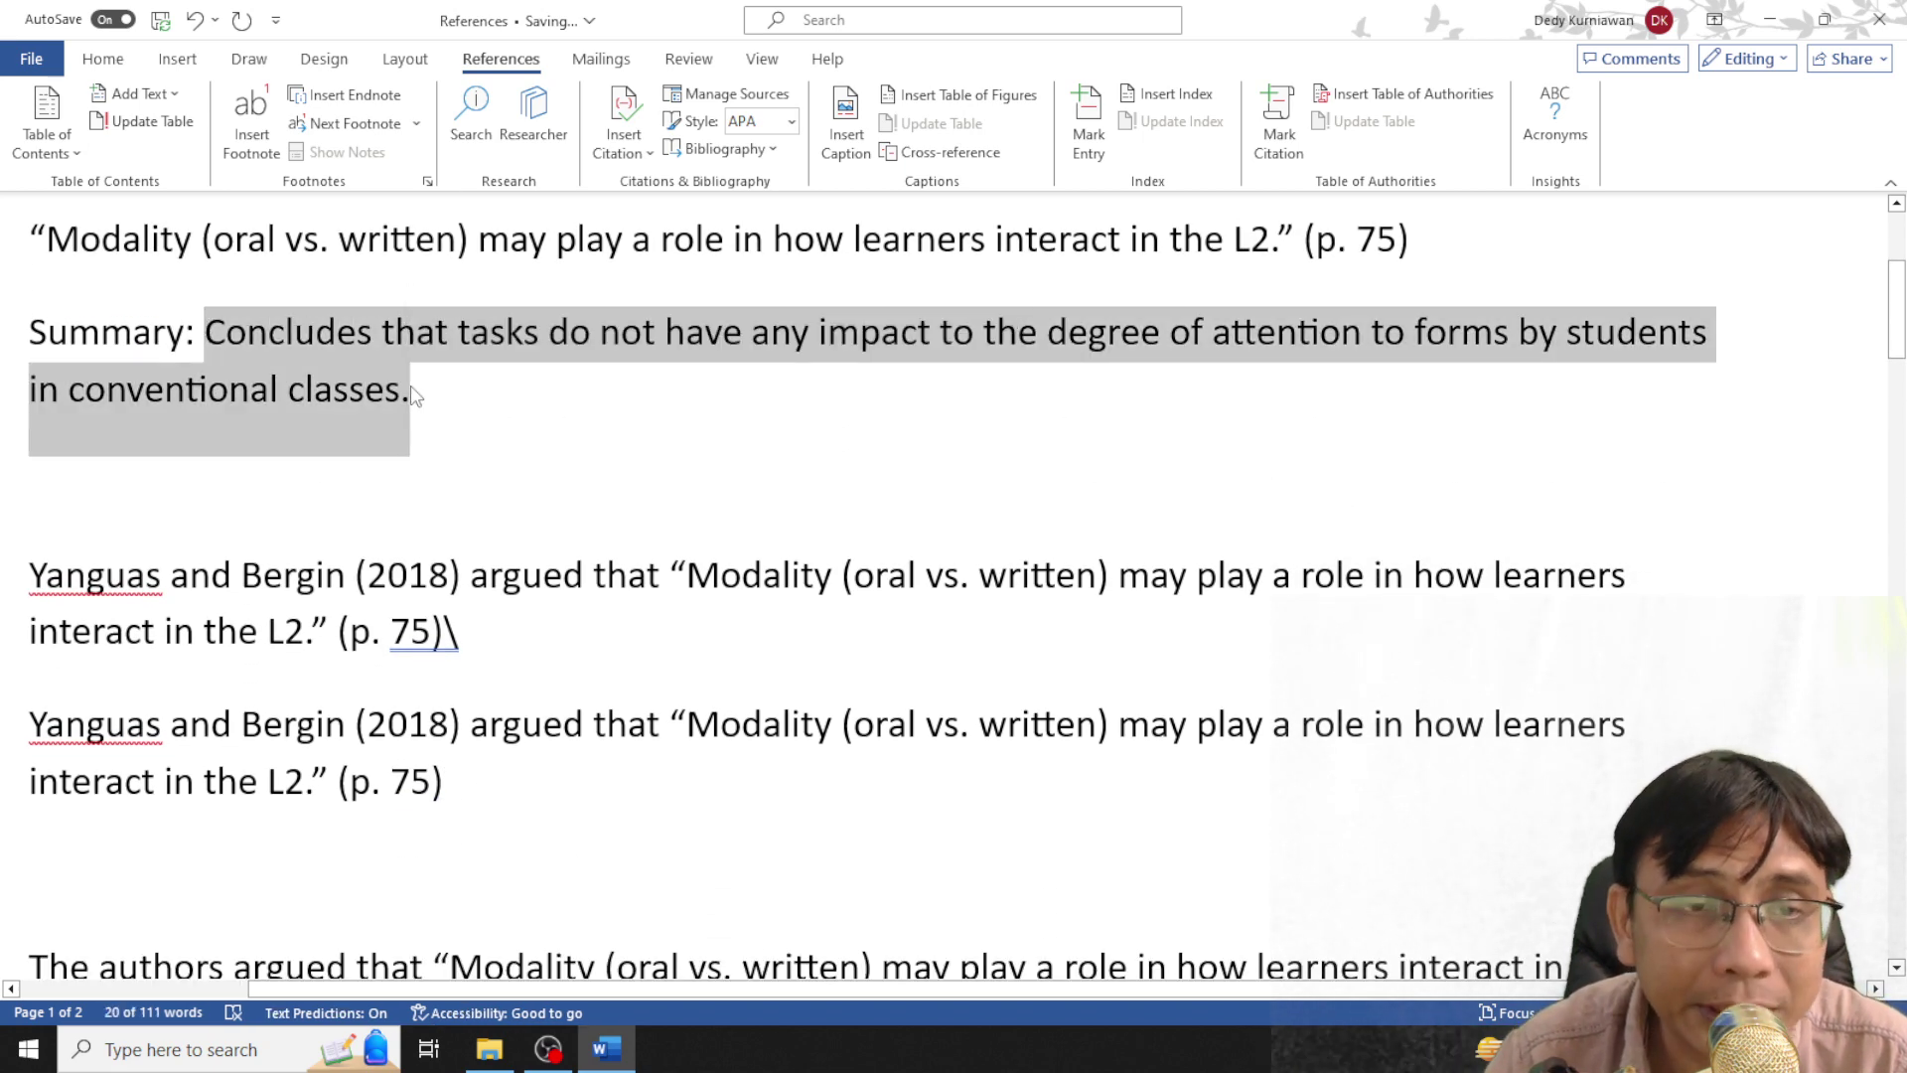
pyautogui.scroll(-5, 409, 385)
pyautogui.scroll(-1, 409, 386)
# Type 'Yanguas and Bergin' on the new empty line
pyautogui.click(1492, 513)
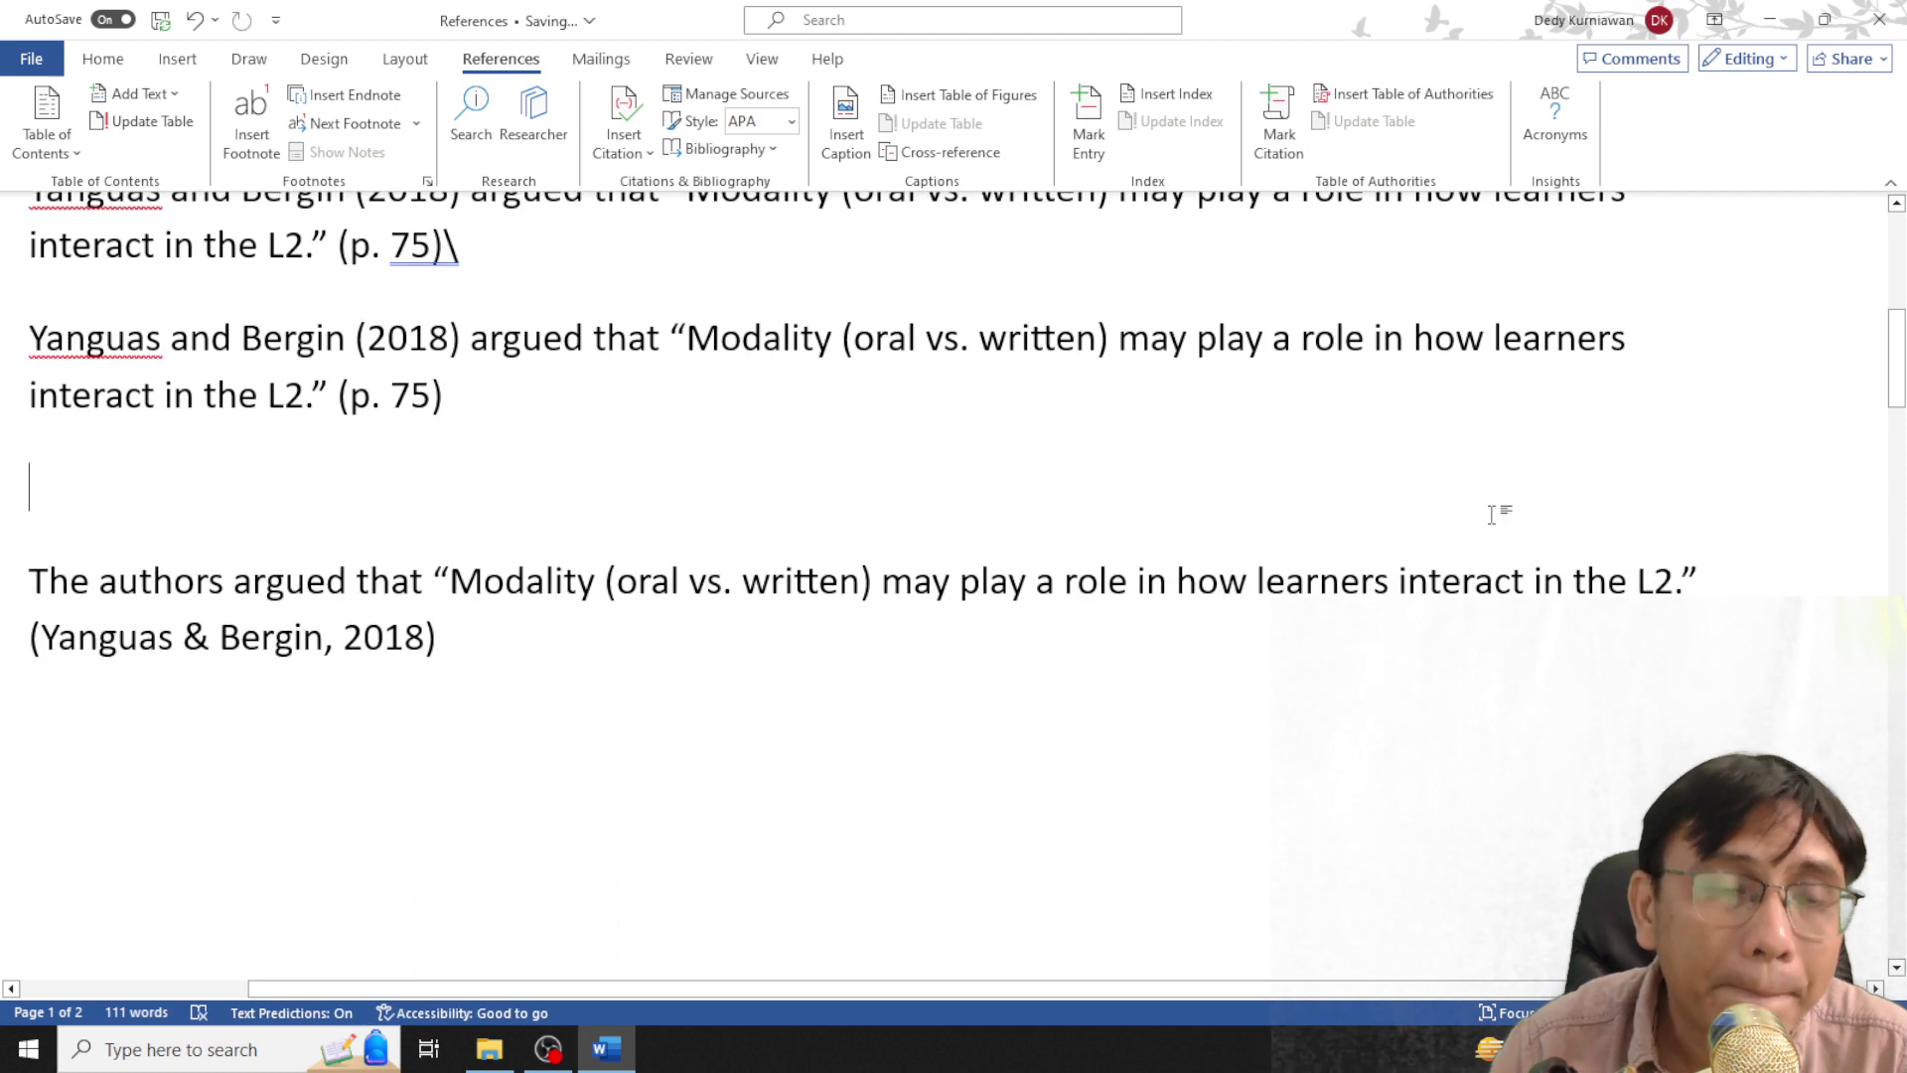
pyautogui.write('Ya')
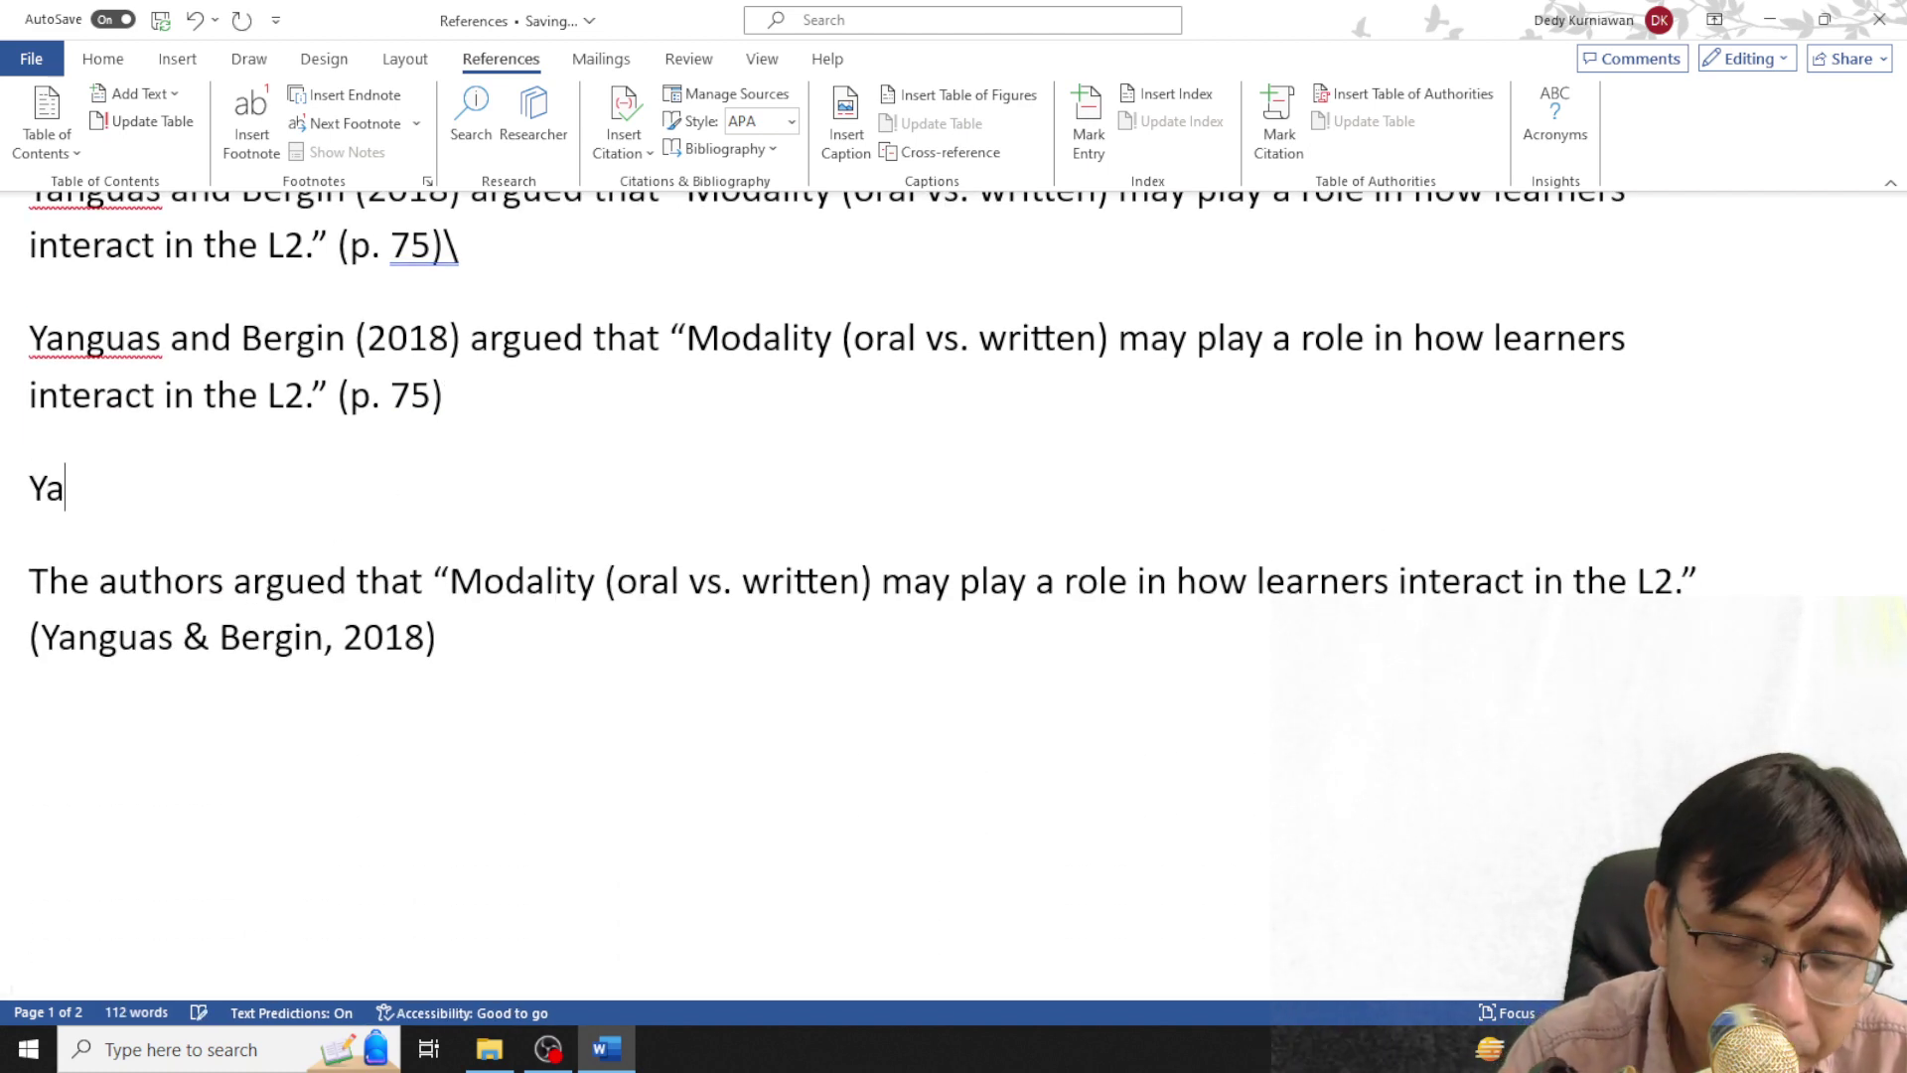
pyautogui.write('nguage')
pyautogui.press('BackSpace')
pyautogui.press('BackSpace')
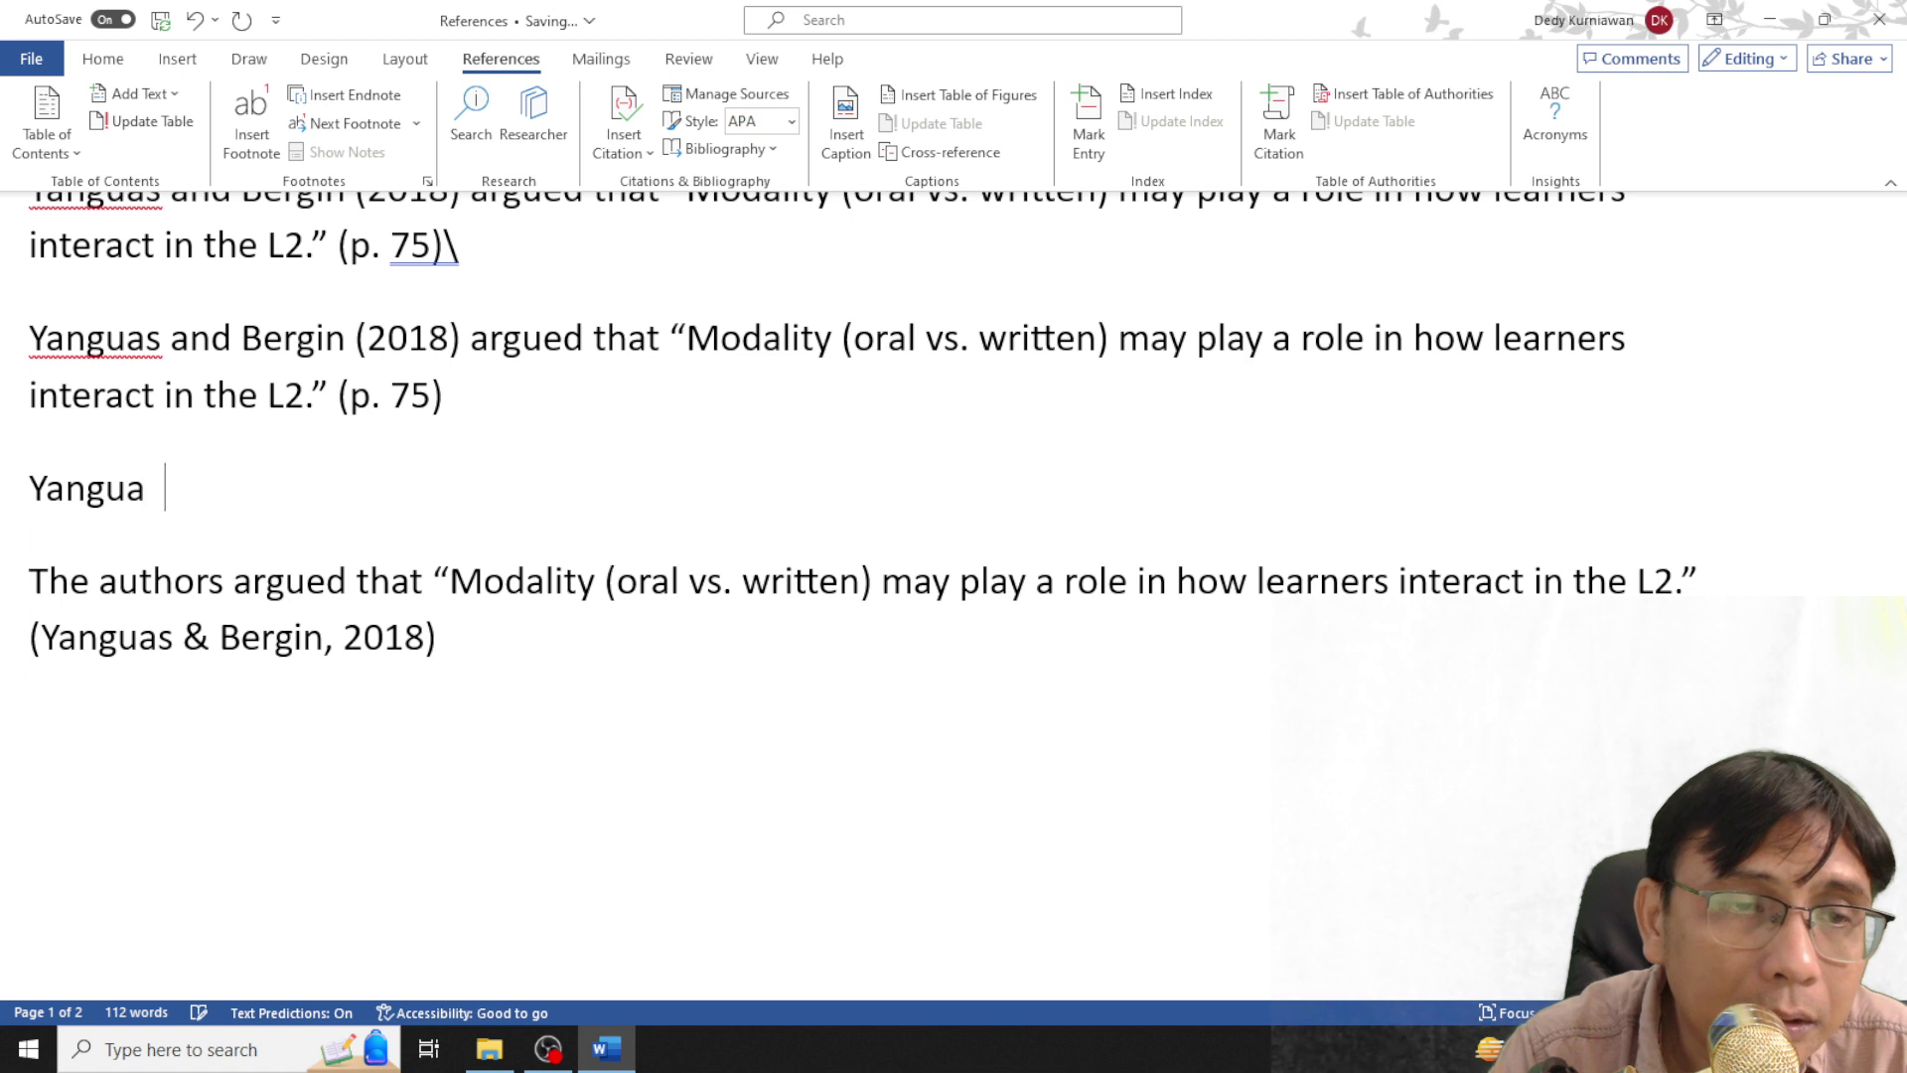
pyautogui.press('BackSpace')
pyautogui.write('as and')
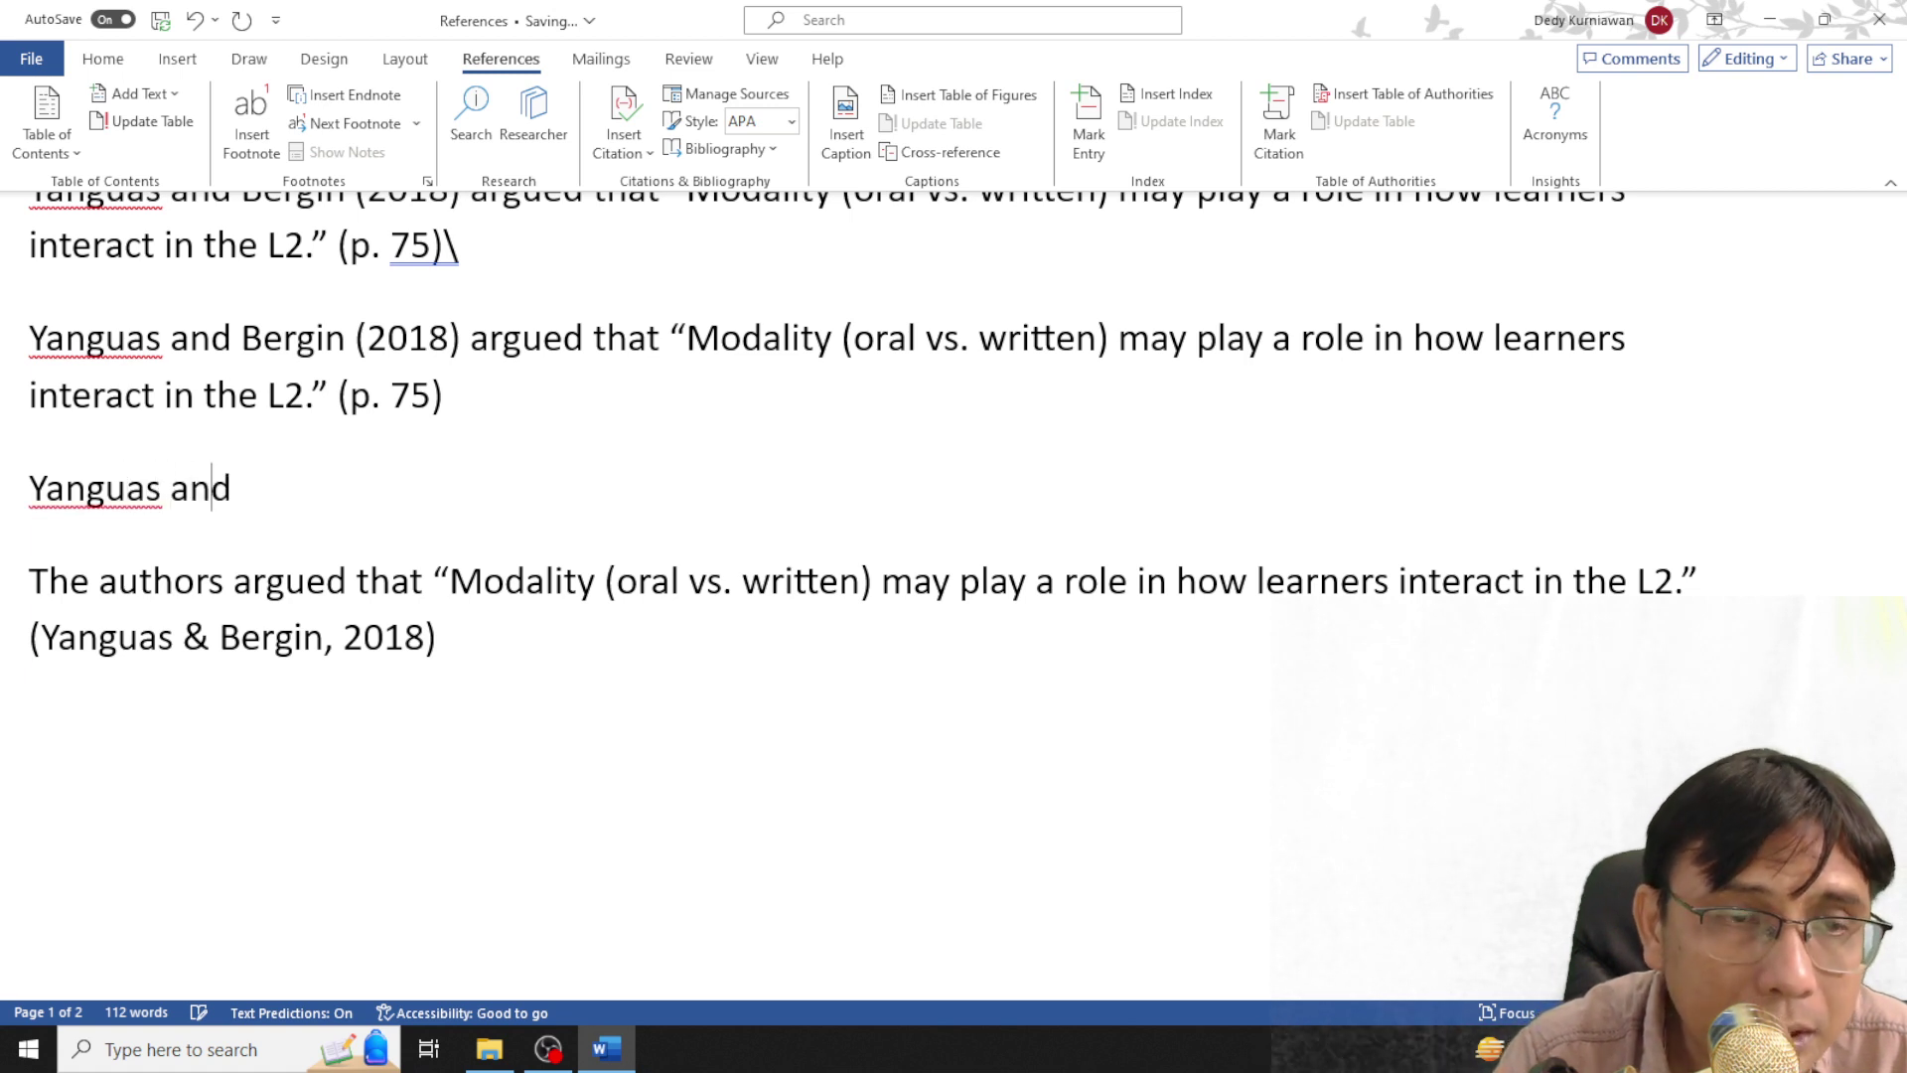
pyautogui.write(' Bergin')
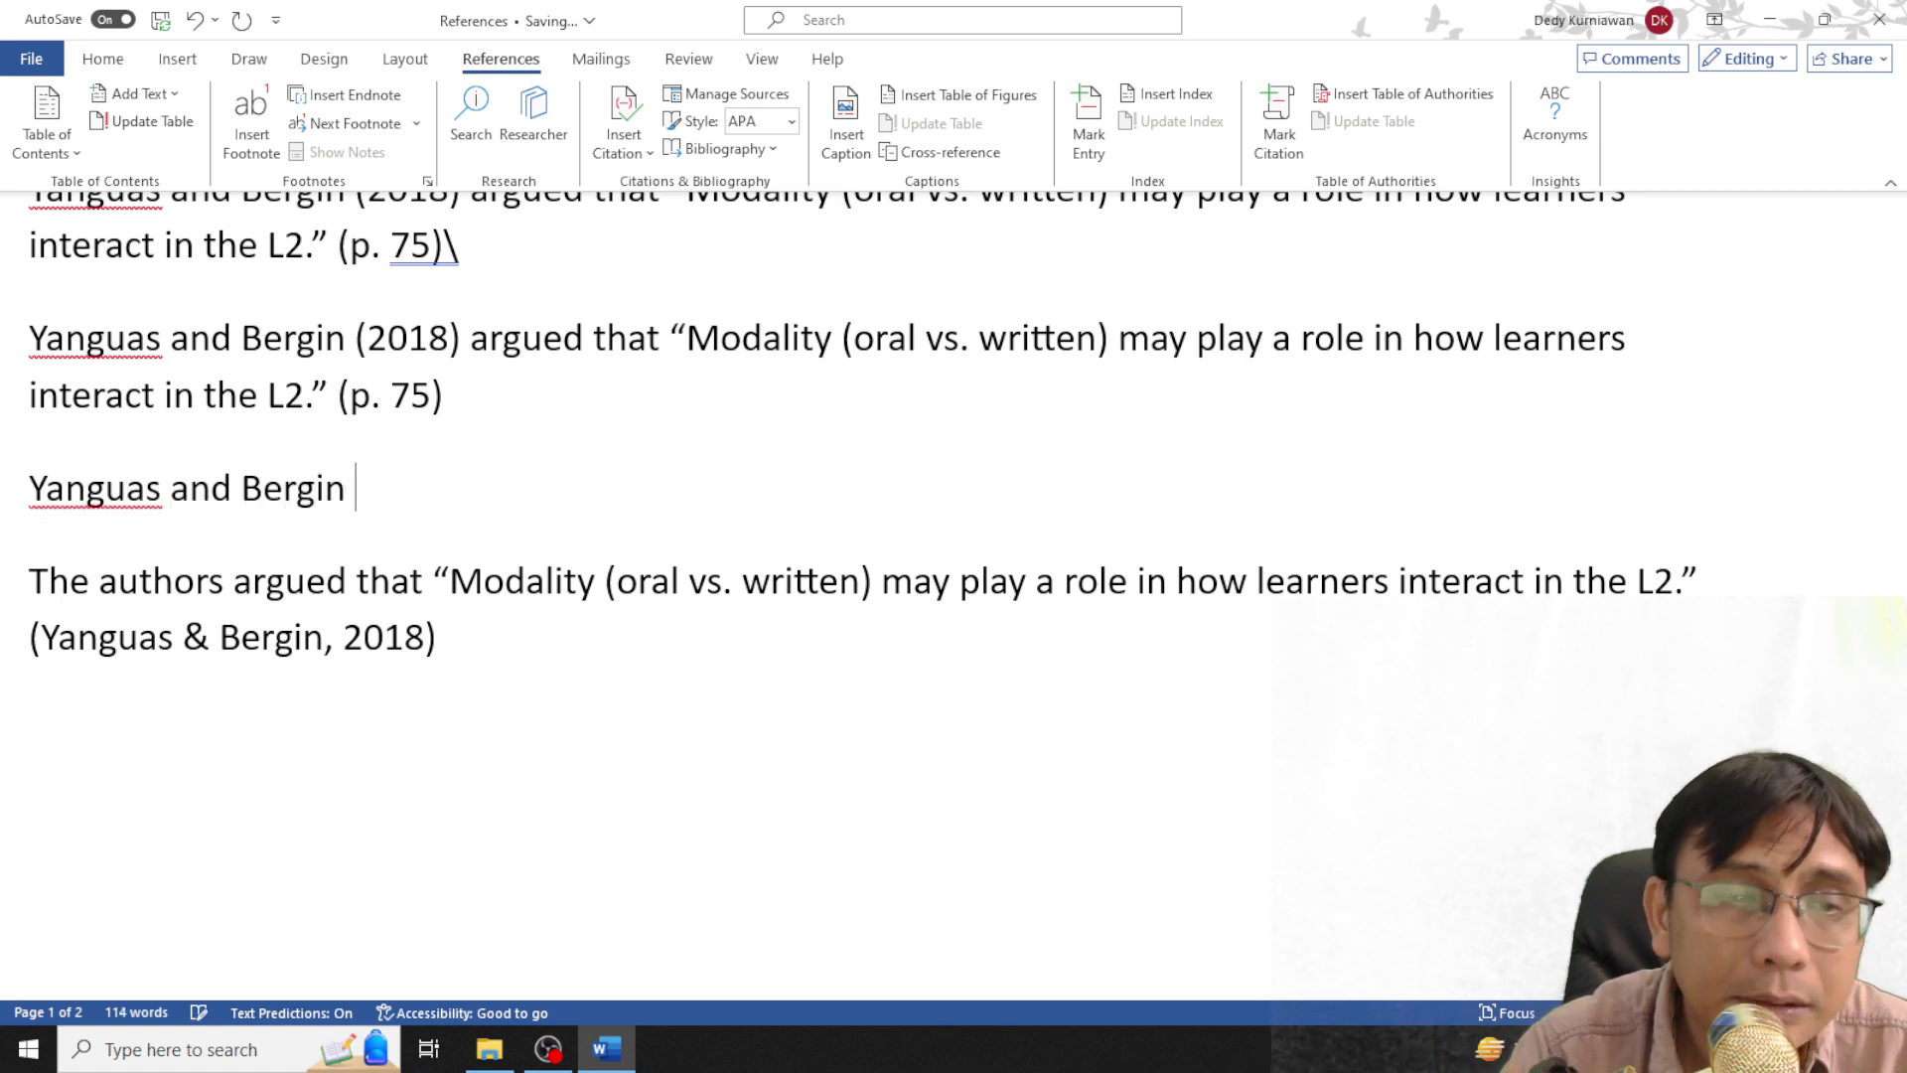
# Insert the Yanguas, Bergin (2018) citation and suppress its author and title so it shows (2018)
pyautogui.click(636, 141)
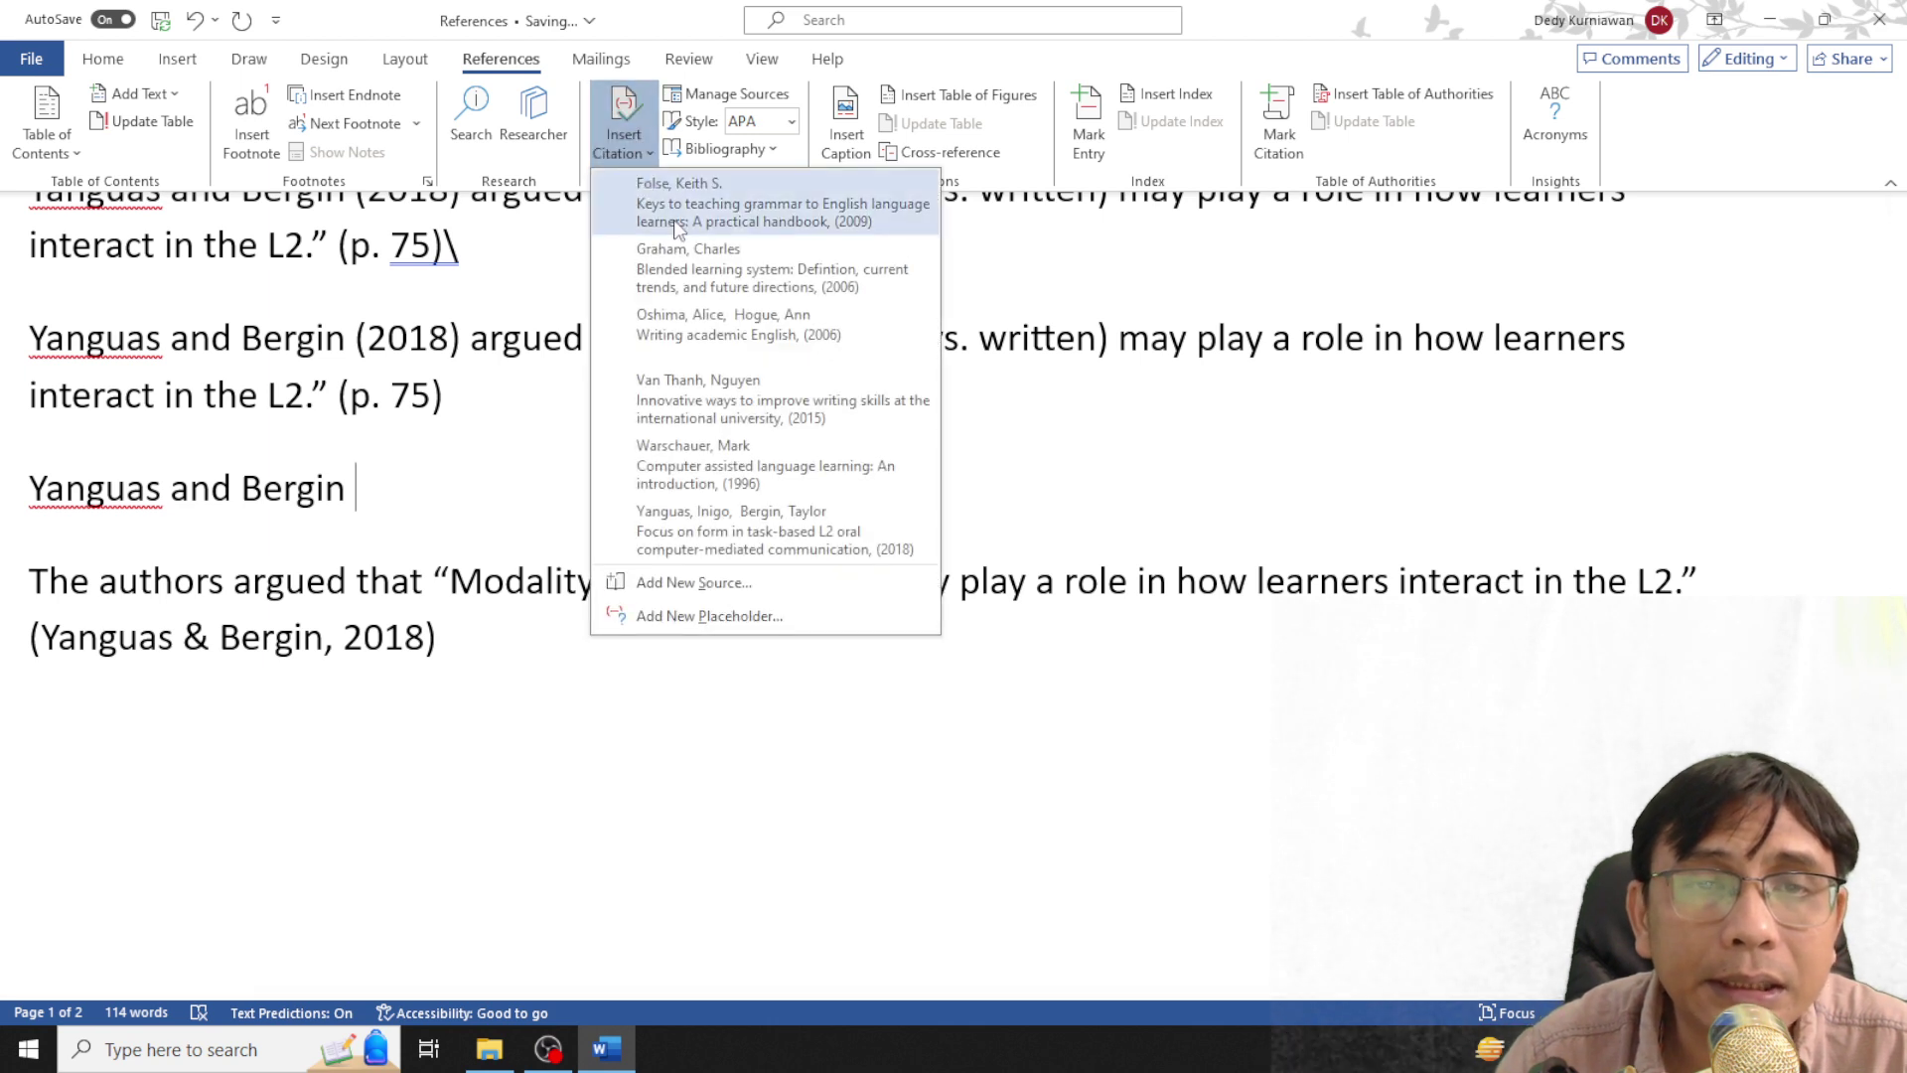
pyautogui.click(705, 527)
pyautogui.click(739, 508)
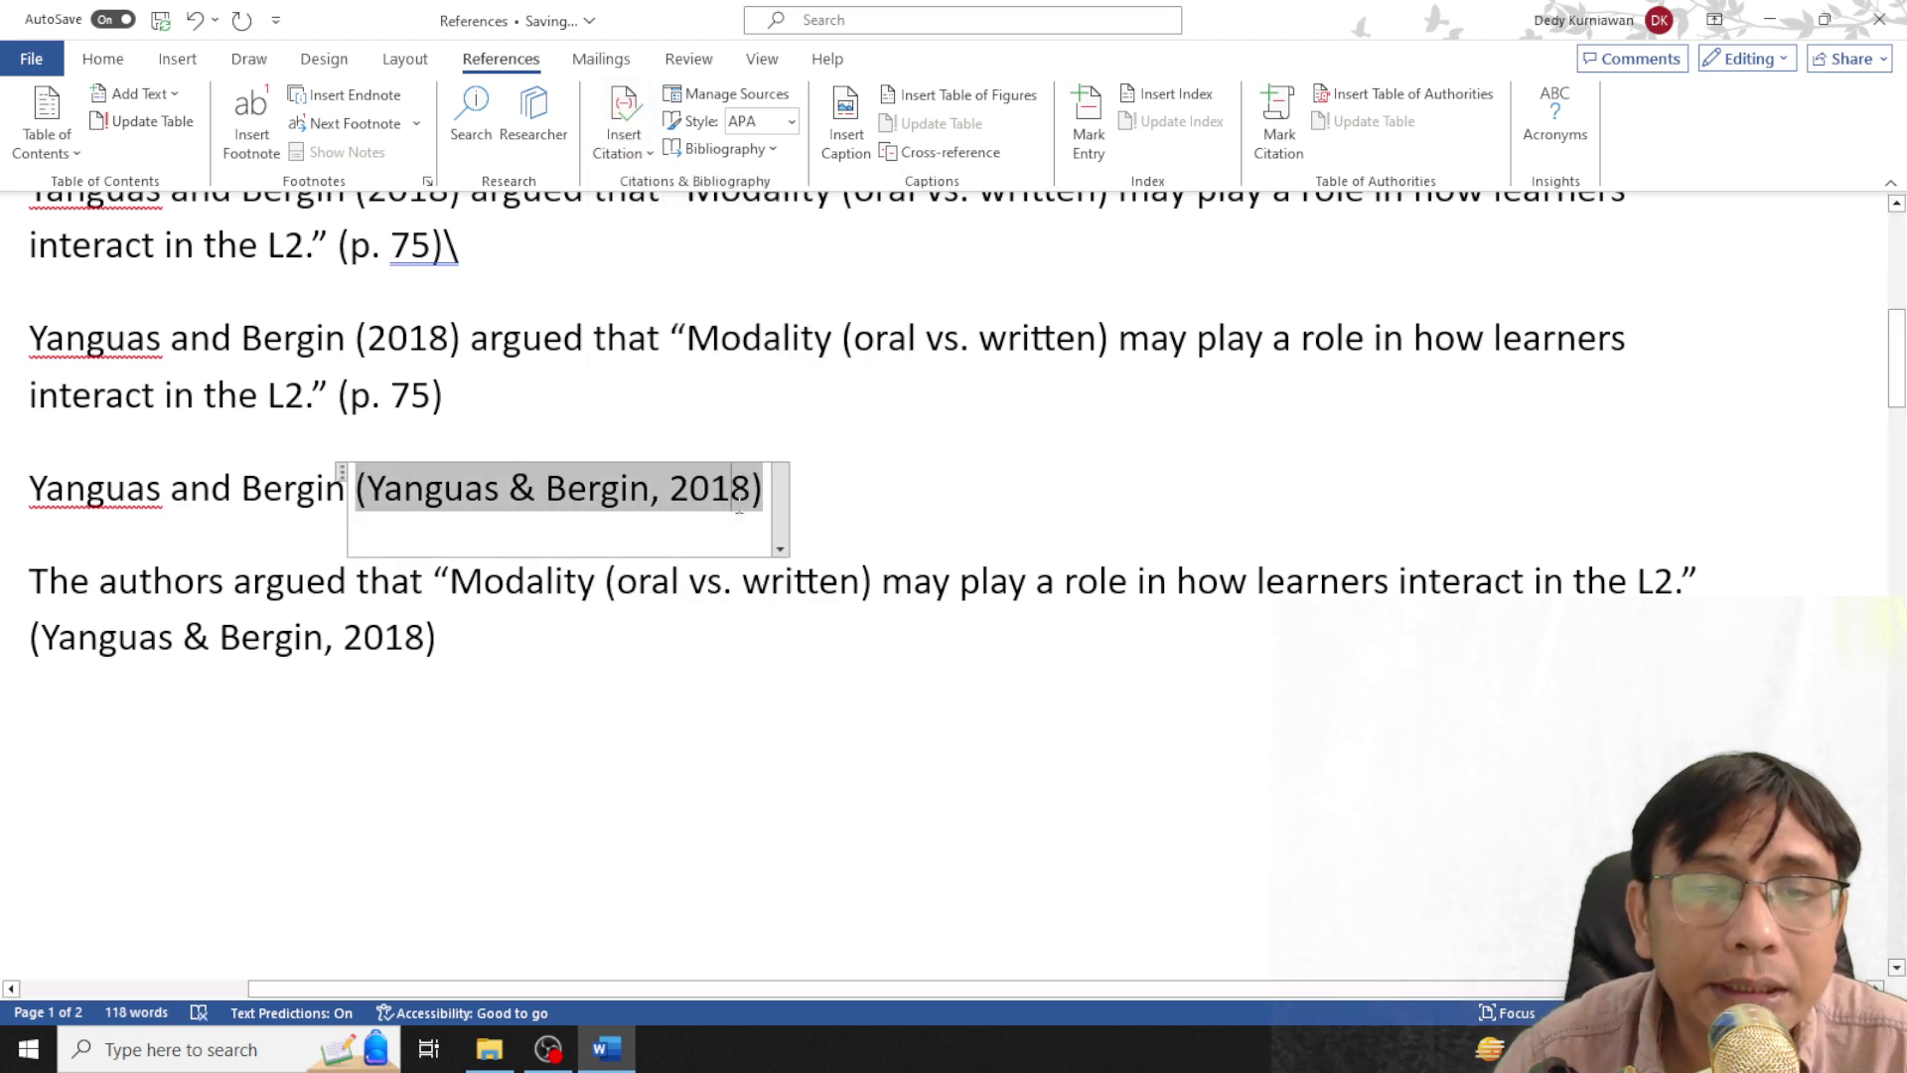
pyautogui.click(780, 548)
pyautogui.click(675, 567)
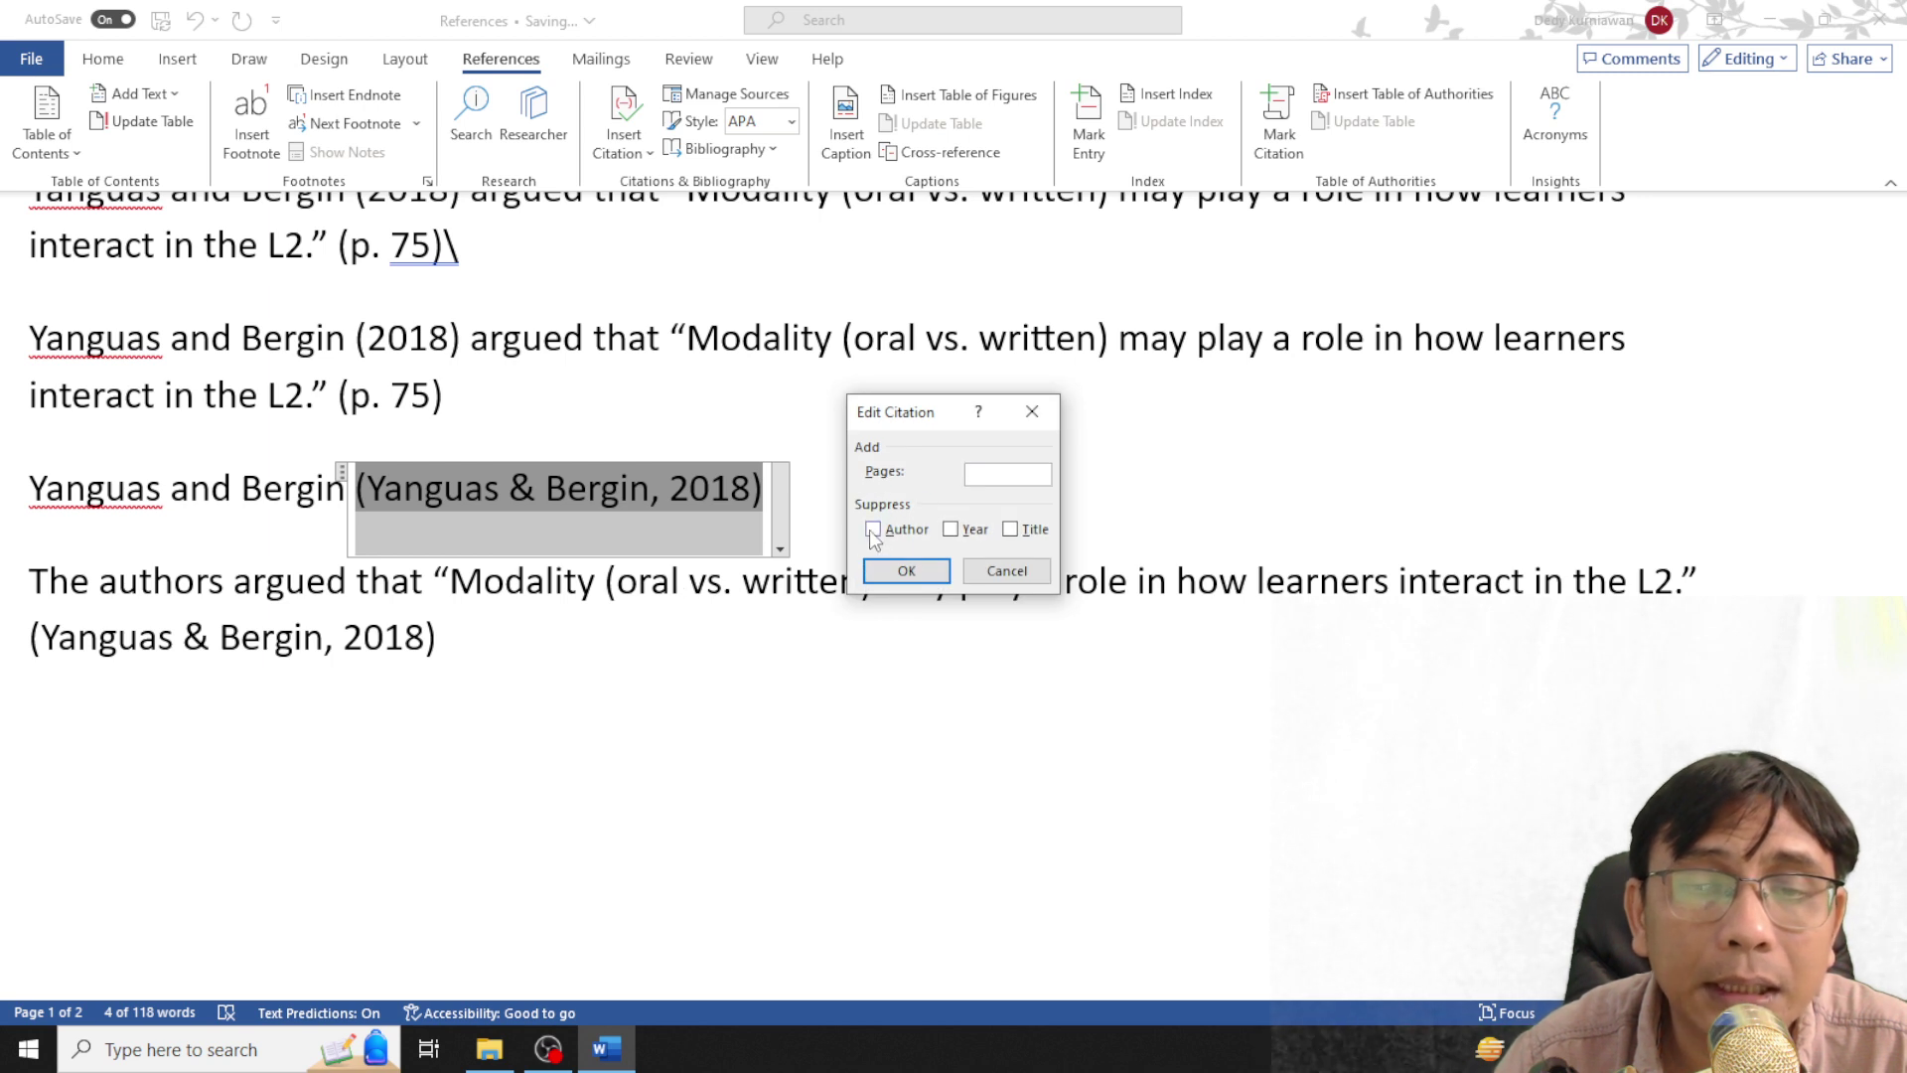
pyautogui.click(906, 570)
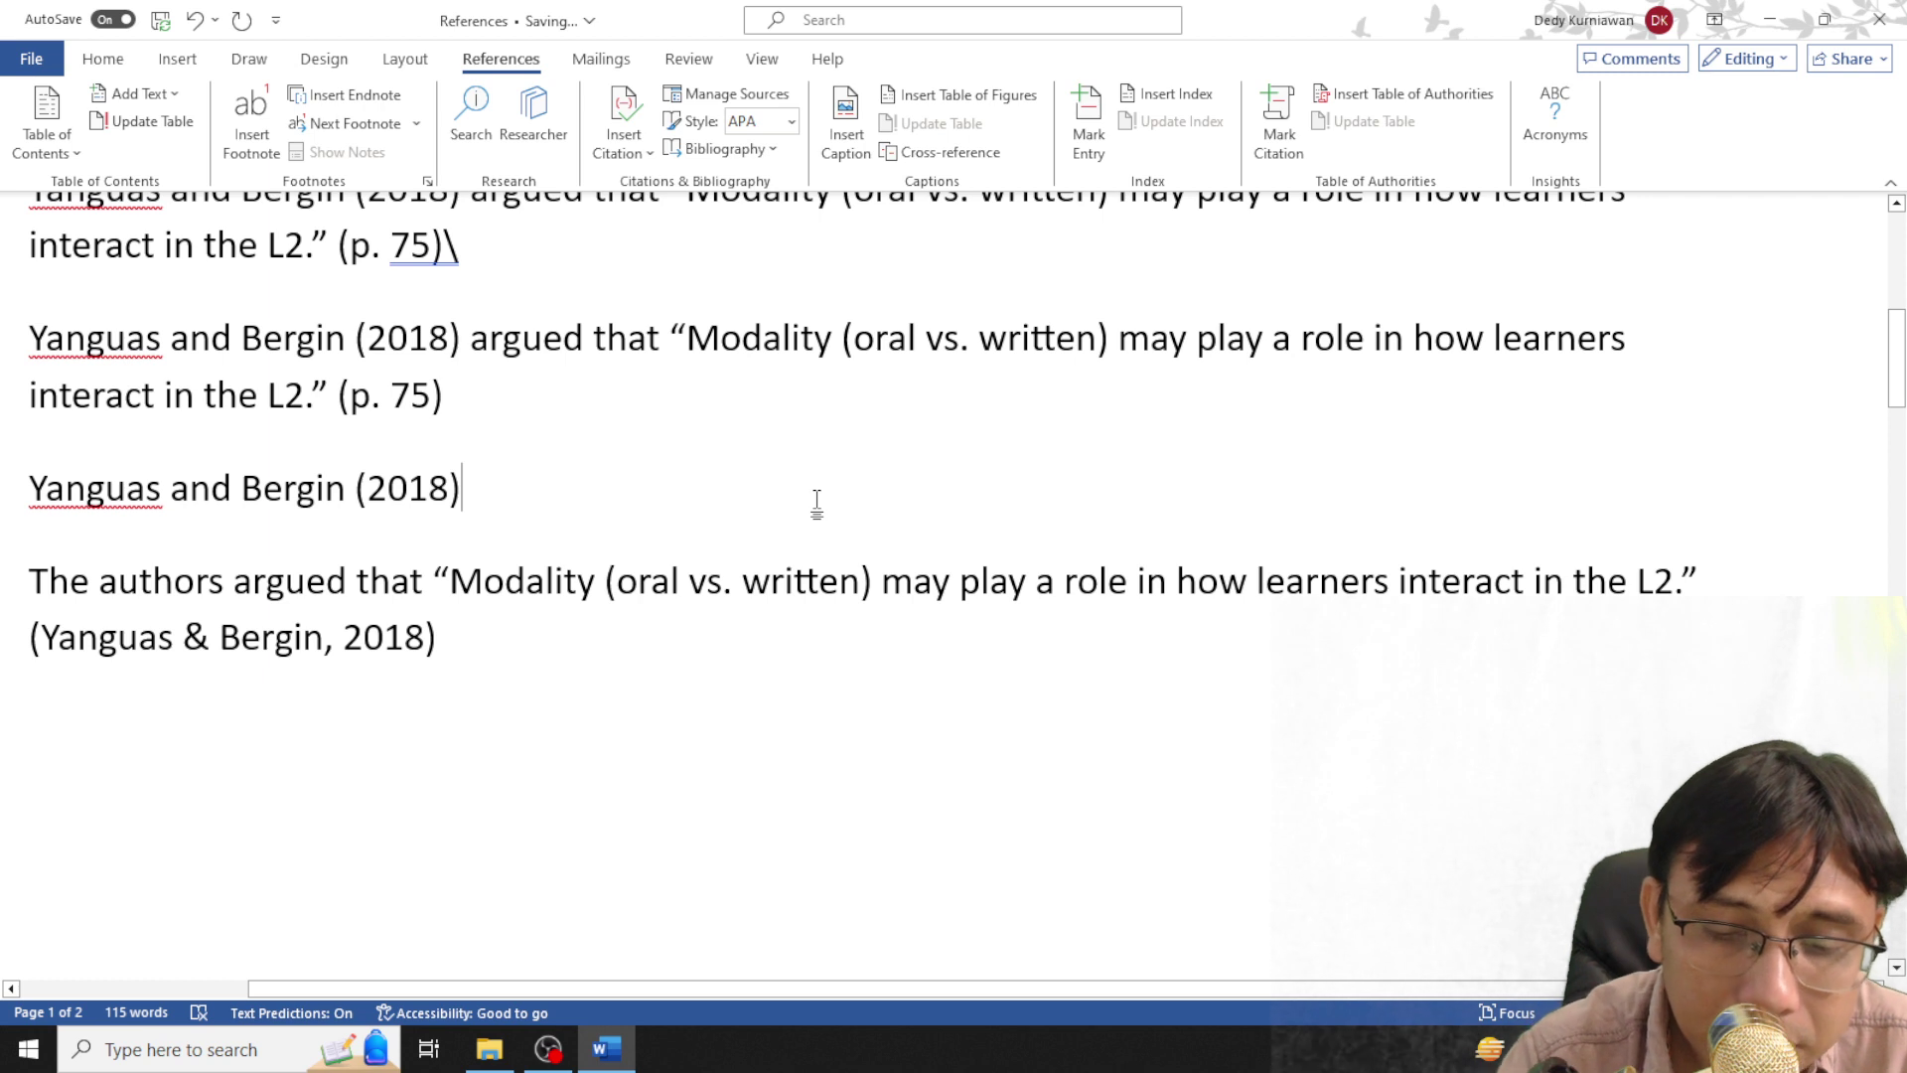
# Paste the copied summary sentence after Yanguas and Bergin (2018)
pyautogui.write('con')
pyautogui.press('BackSpace')
pyautogui.press('BackSpace')
pyautogui.press('BackSpace')
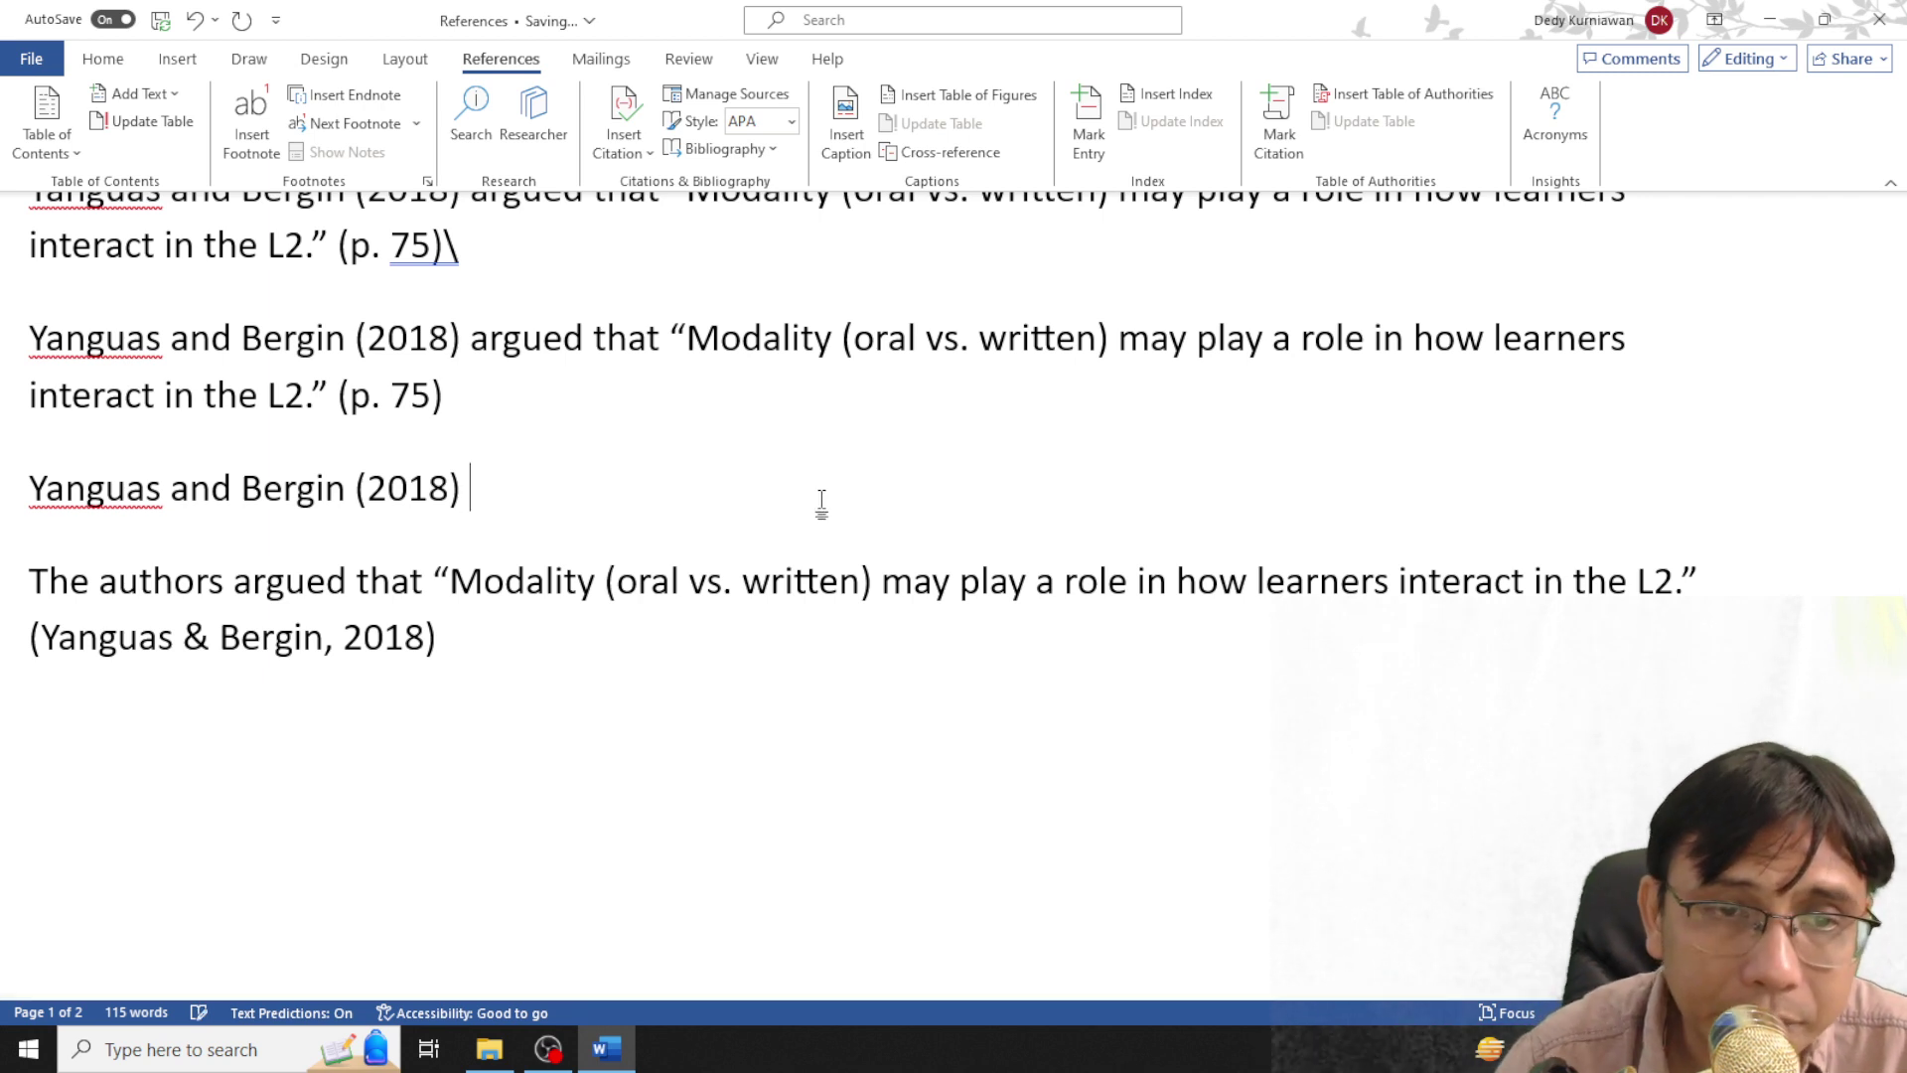
pyautogui.rightClick(685, 504)
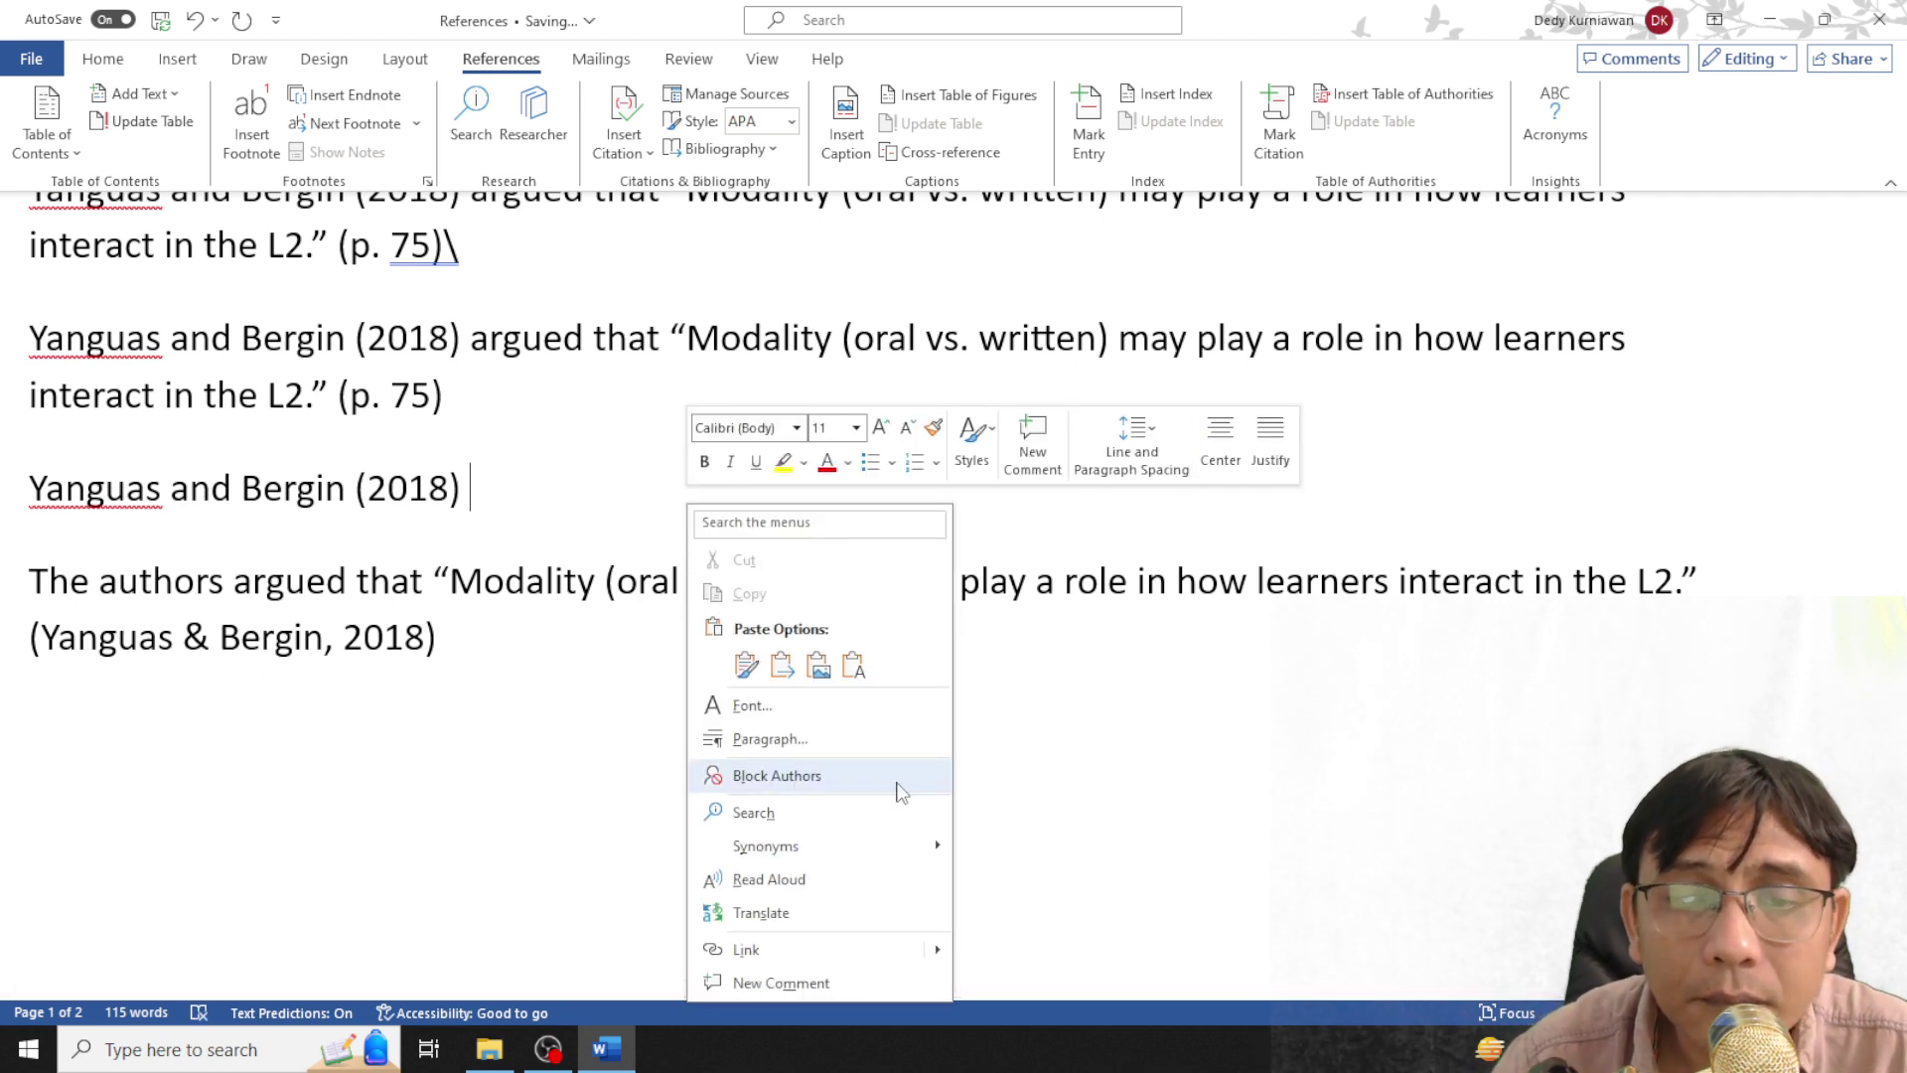
pyautogui.click(853, 665)
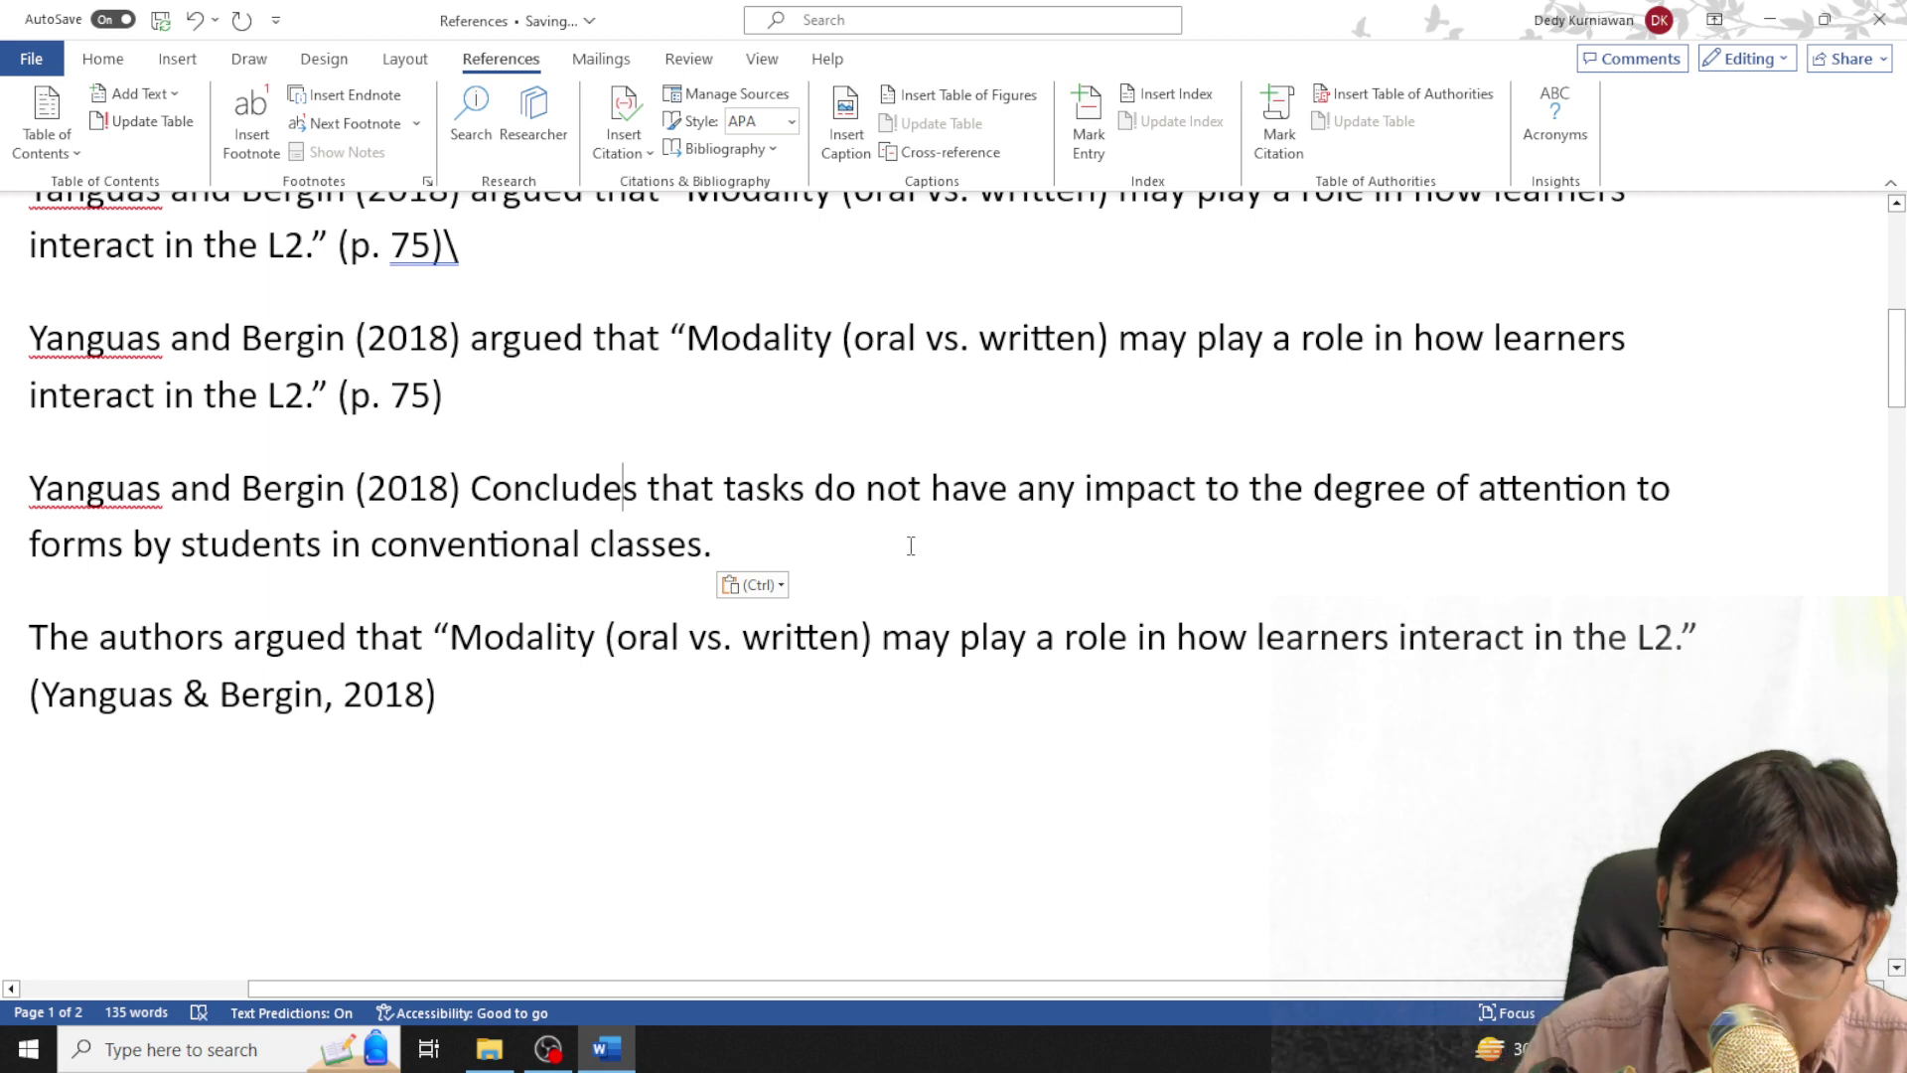
# Replace "Concludes" with "concluded" so the sentence reads "concluded that tasks do not have any impact"
pyautogui.hotkey('ctrl', 'shift', 'Left')
pyautogui.write('c')
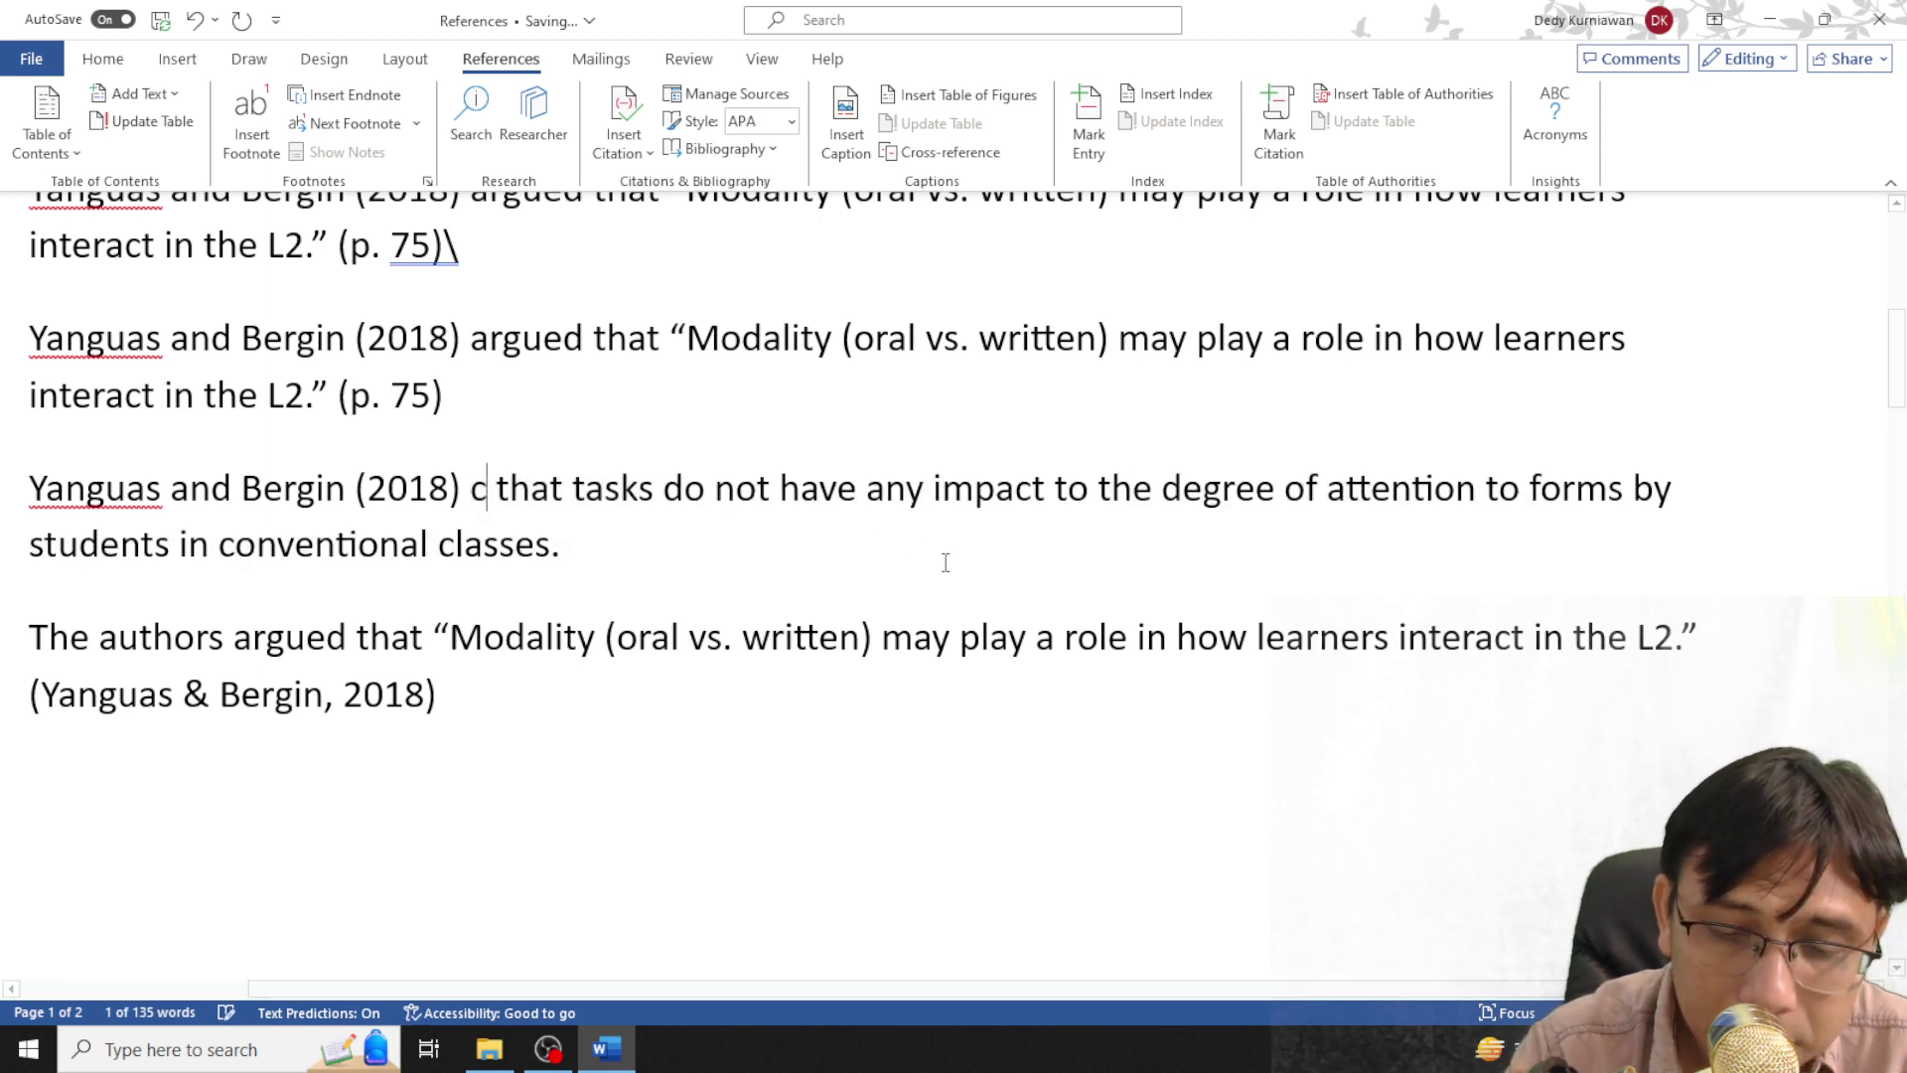
pyautogui.write('oncluded')
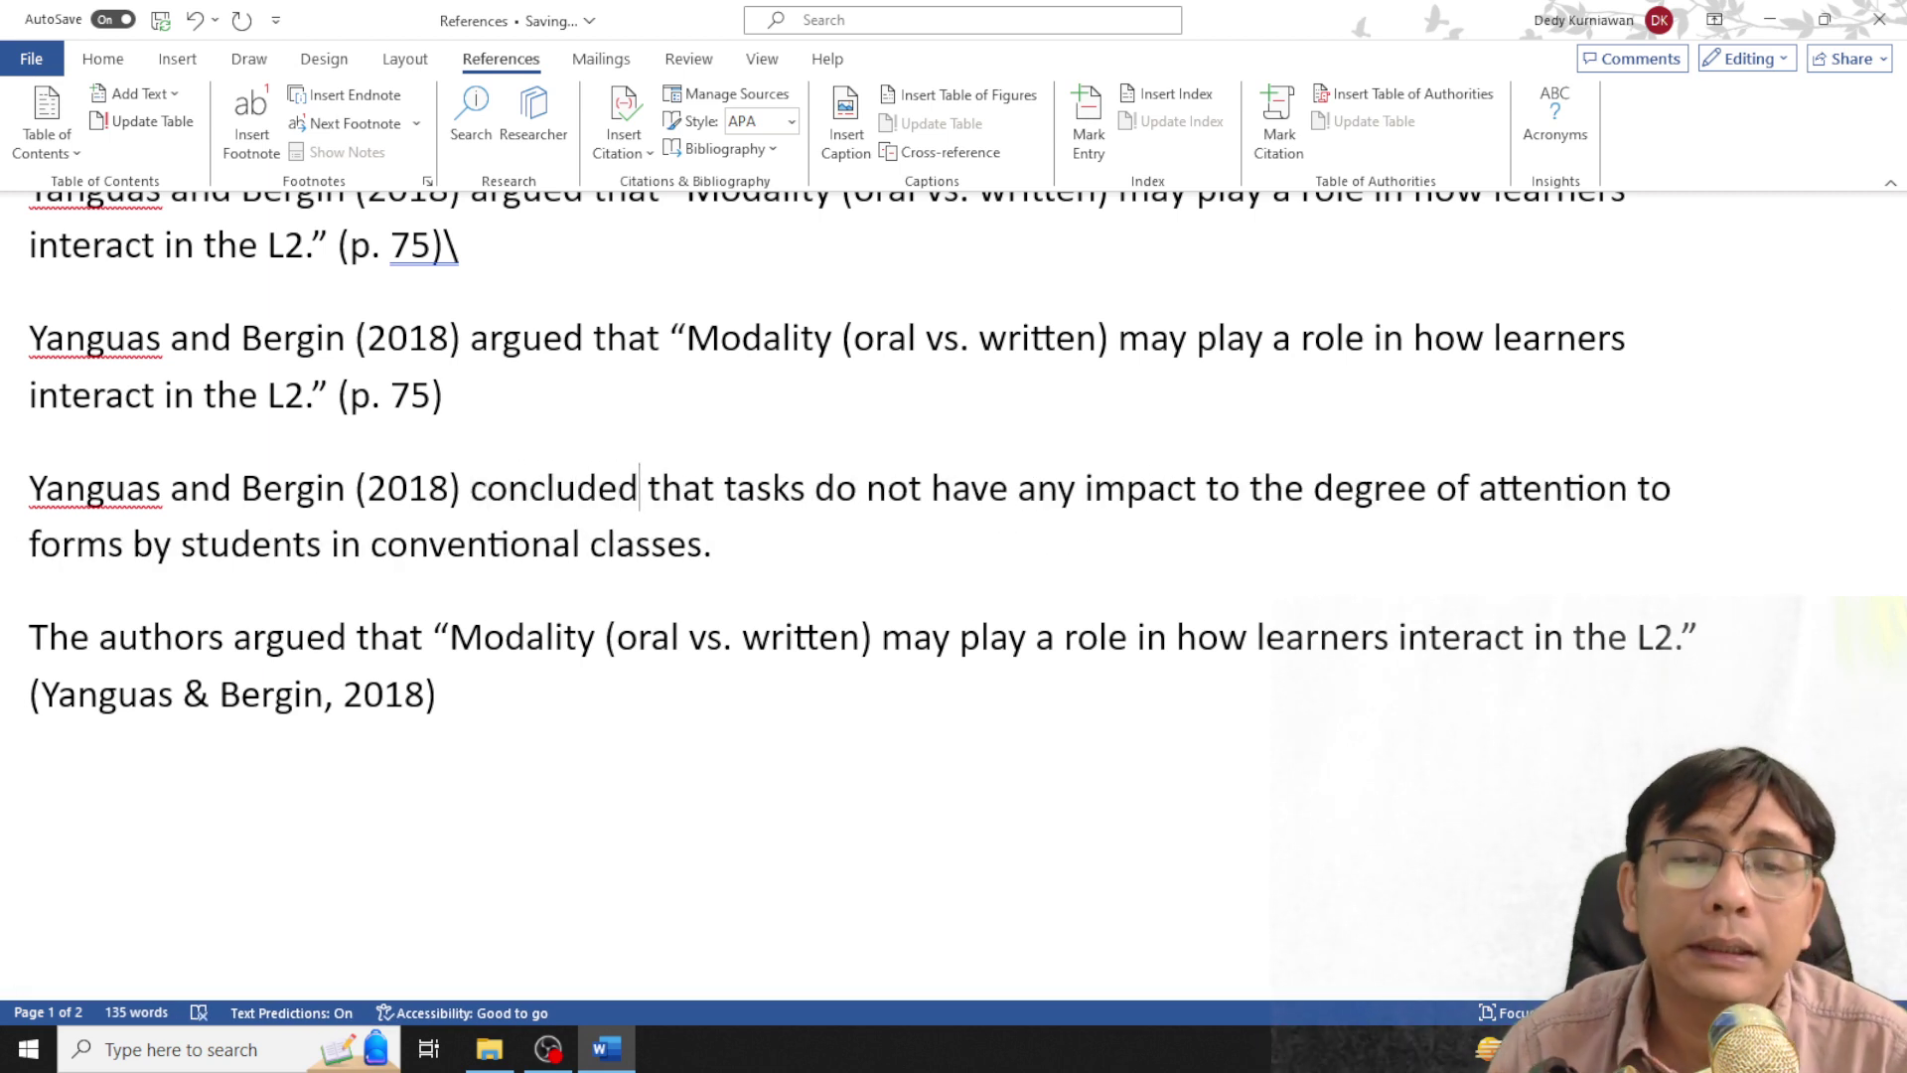
pyautogui.click(882, 529)
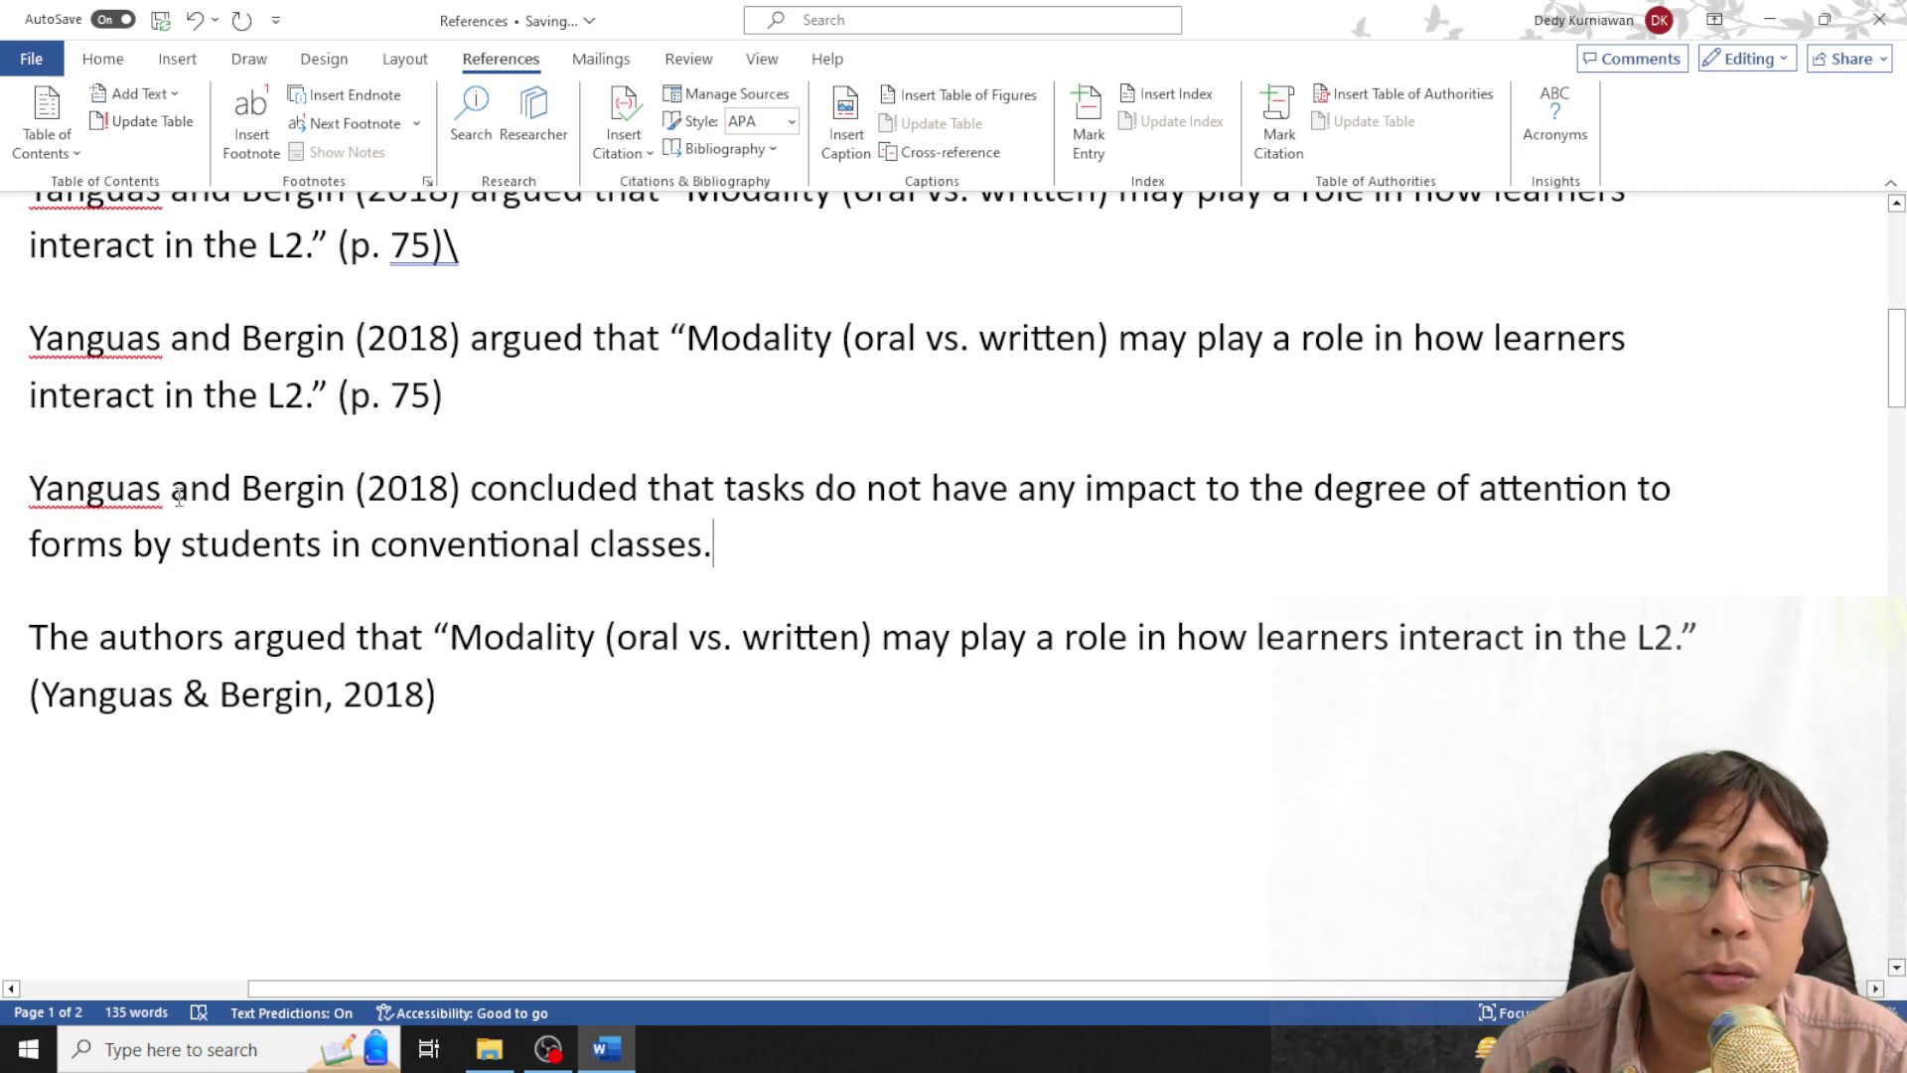
pyautogui.scroll(-2, 269, 501)
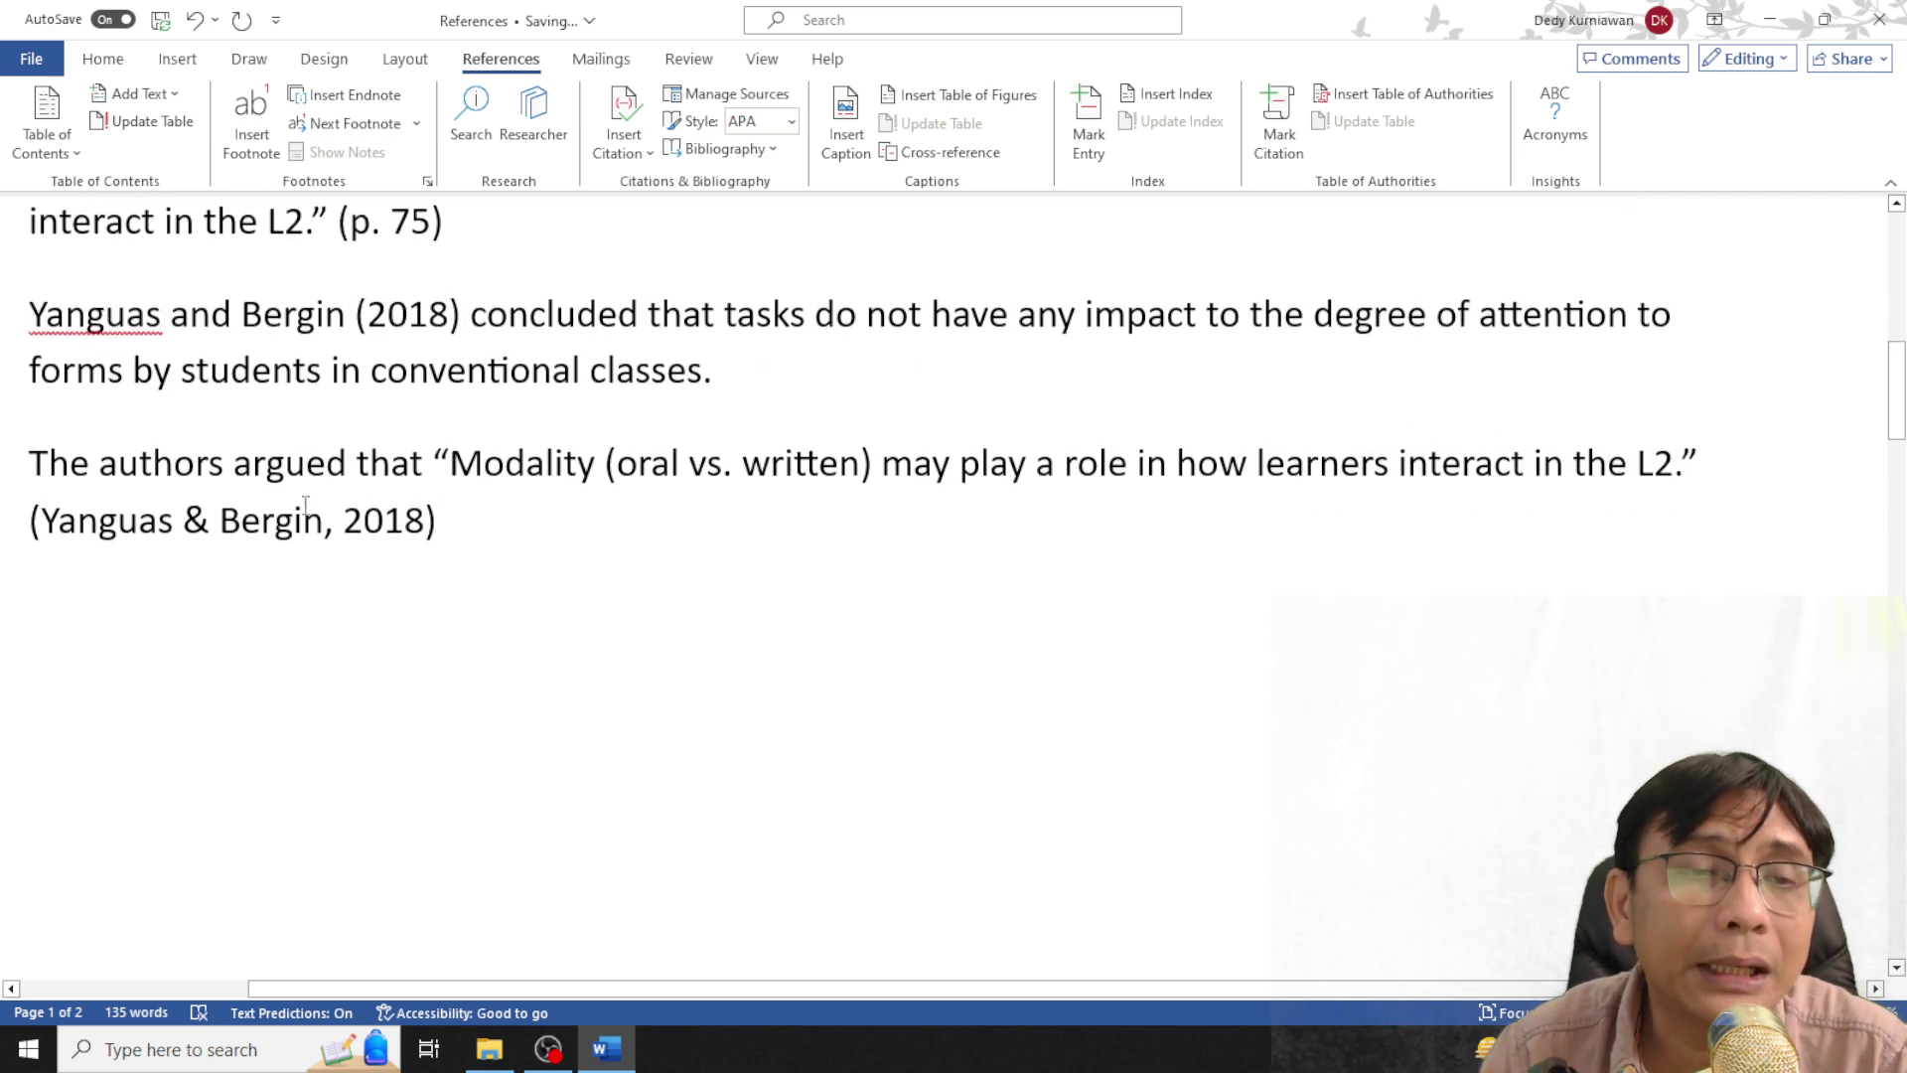
pyautogui.scroll(3, 328, 496)
pyautogui.scroll(-1, 363, 477)
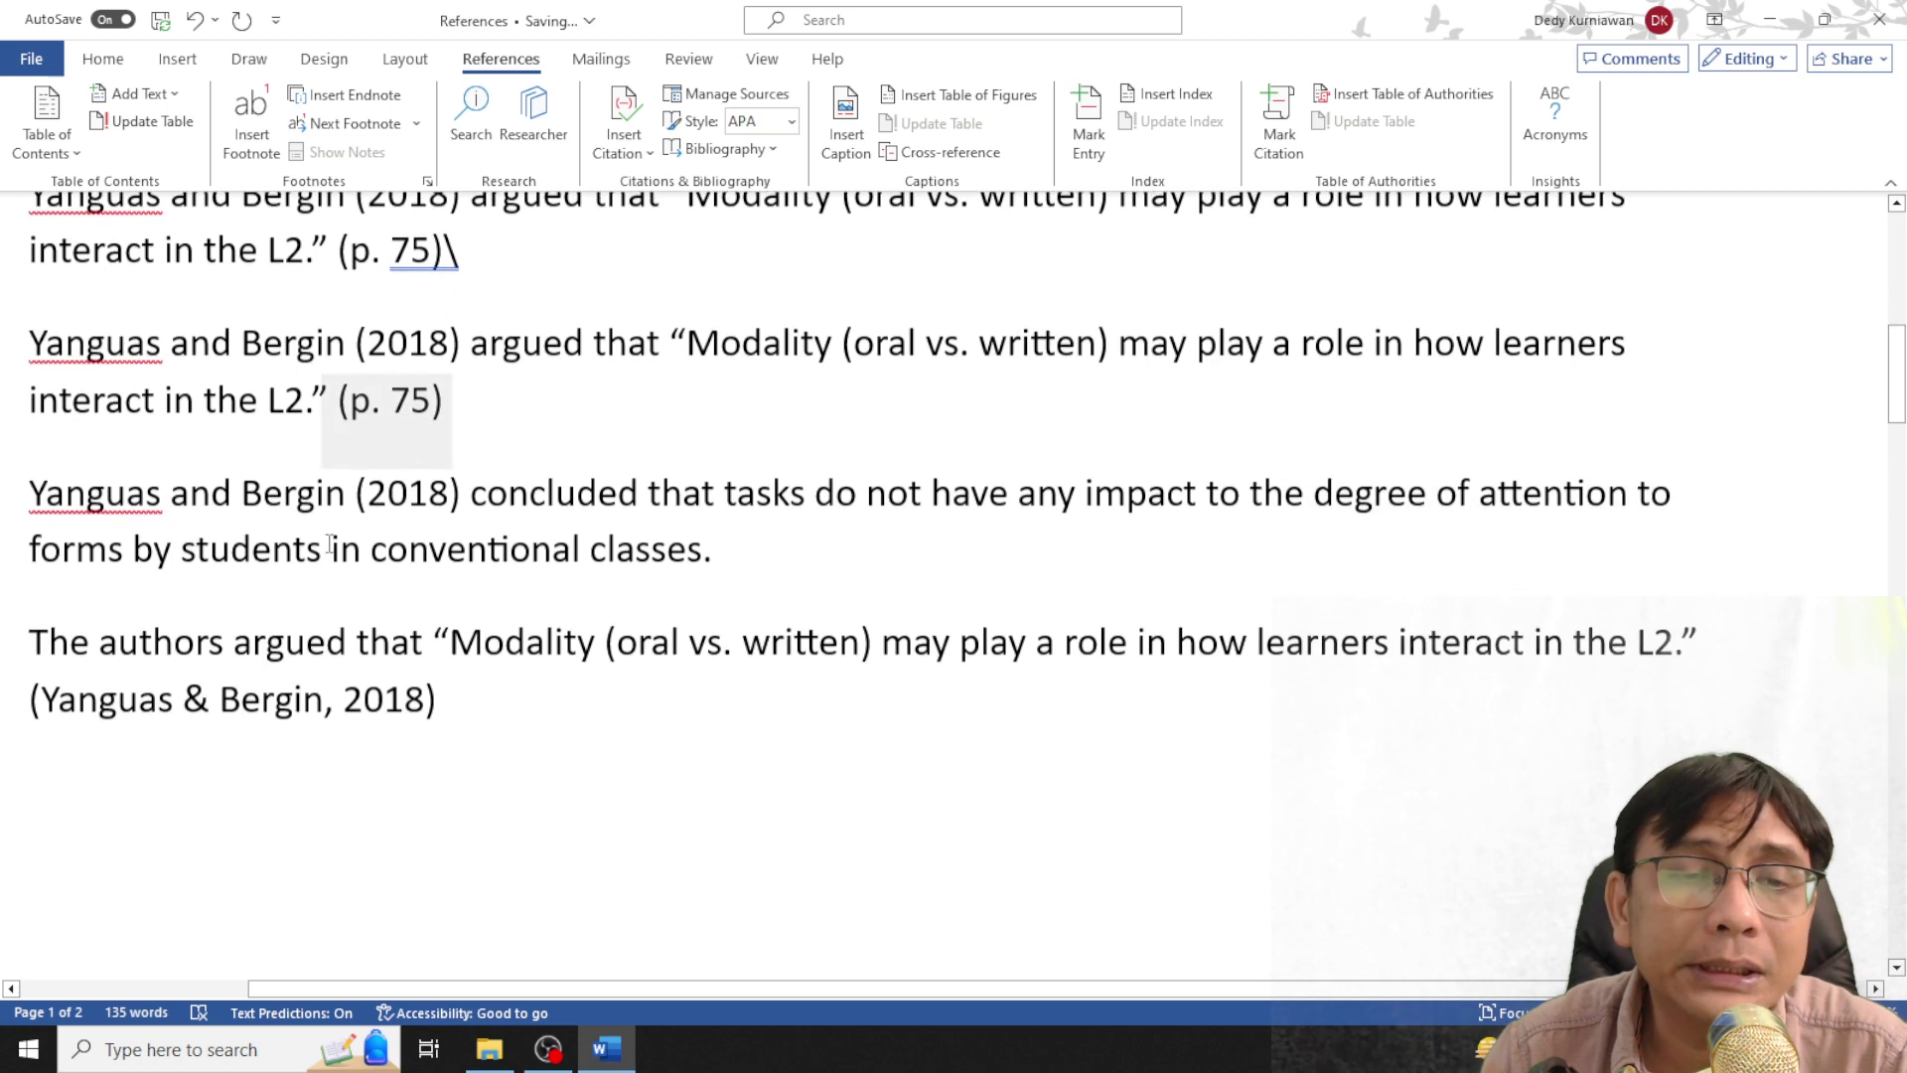
pyautogui.scroll(-1, 367, 467)
pyautogui.scroll(2, 382, 452)
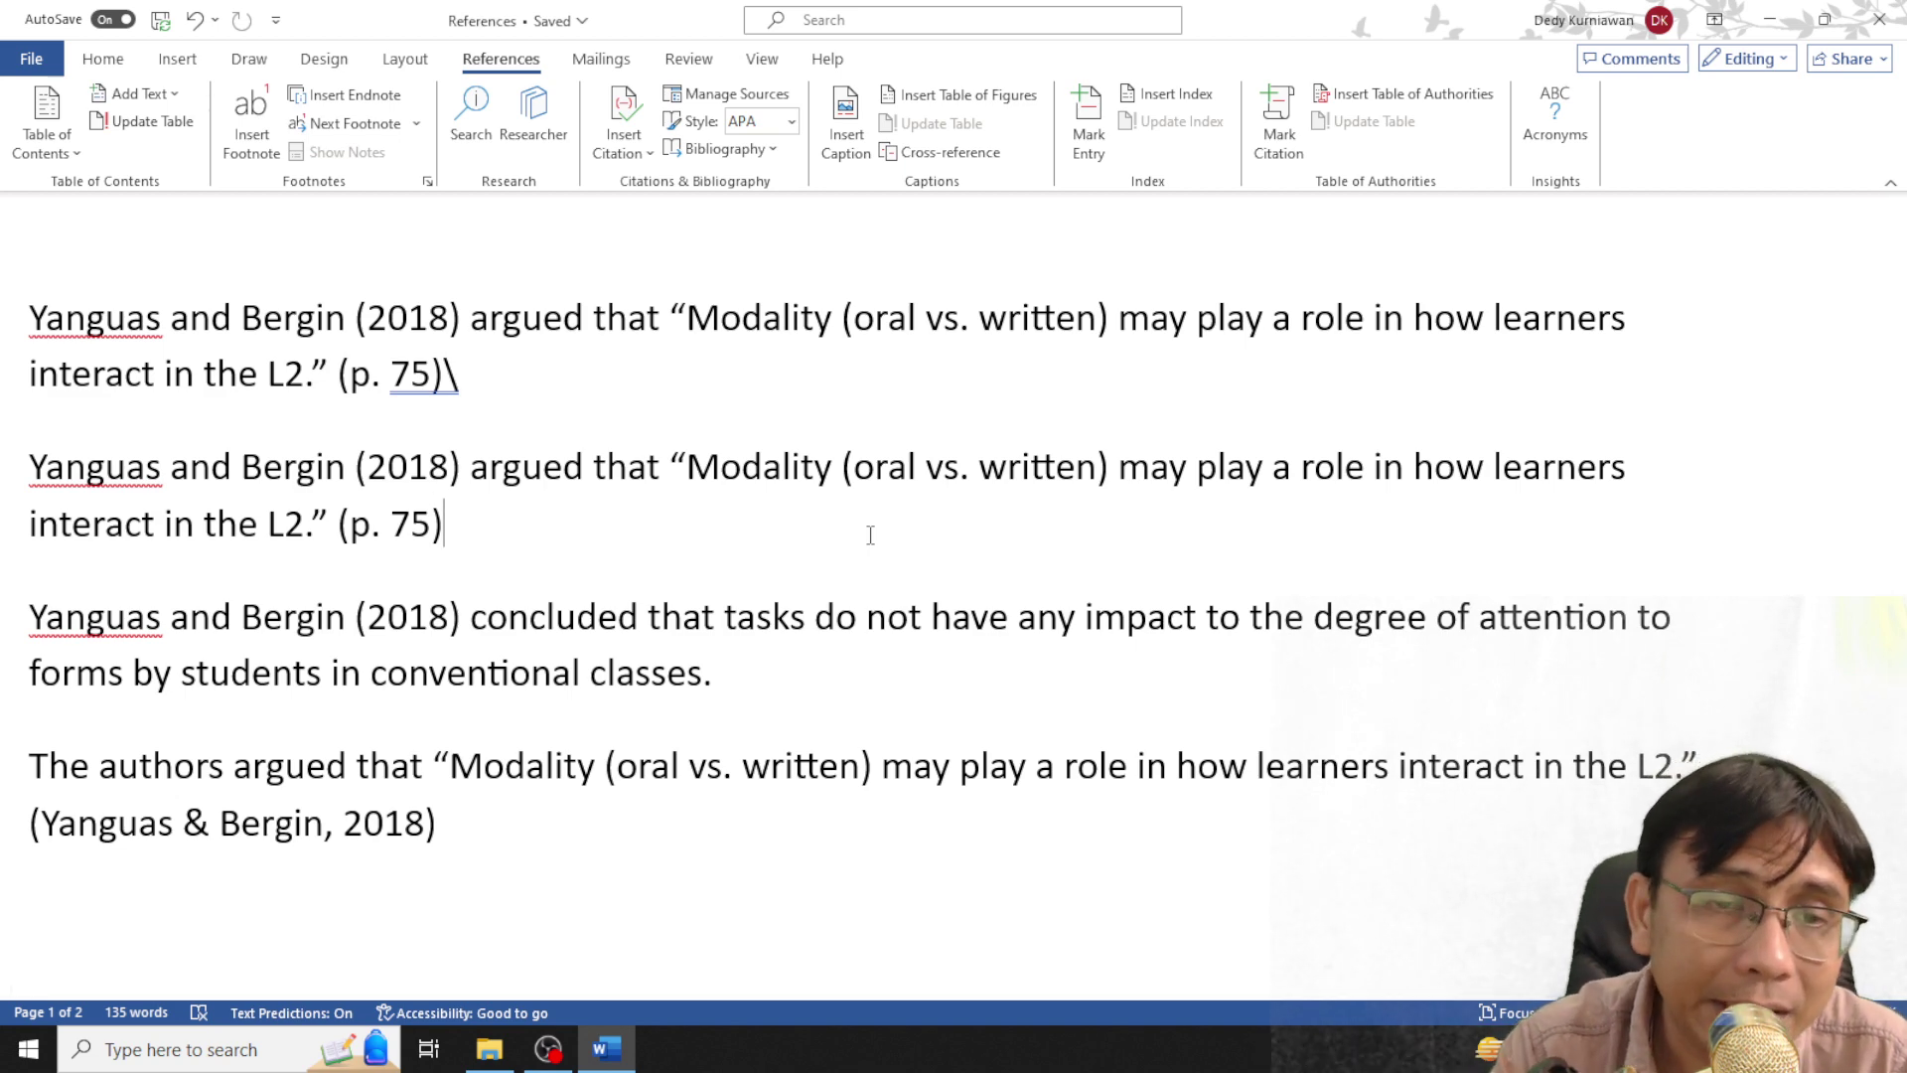
# Insert Graham's 2006 source as a citation on a new paragraph after the (p. 75) quote
pyautogui.press('Return')
pyautogui.click(624, 122)
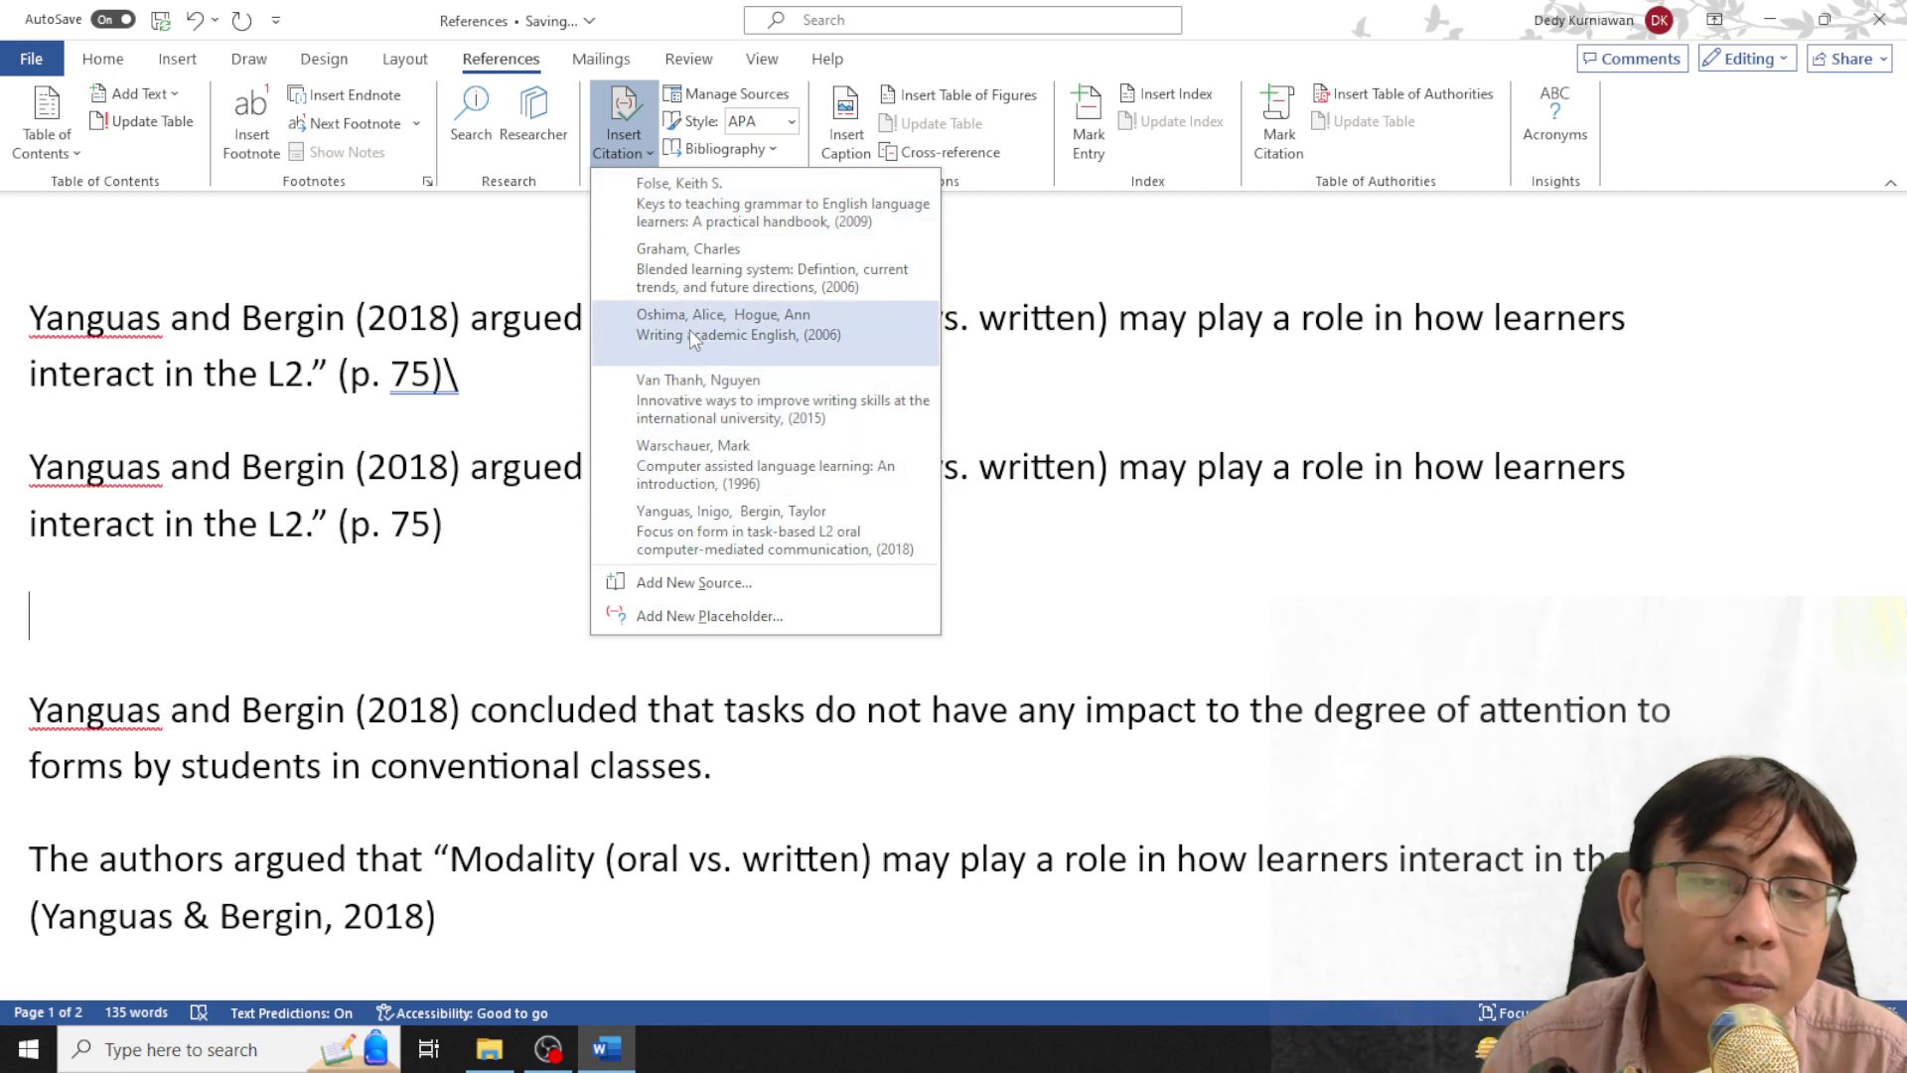
pyautogui.click(683, 268)
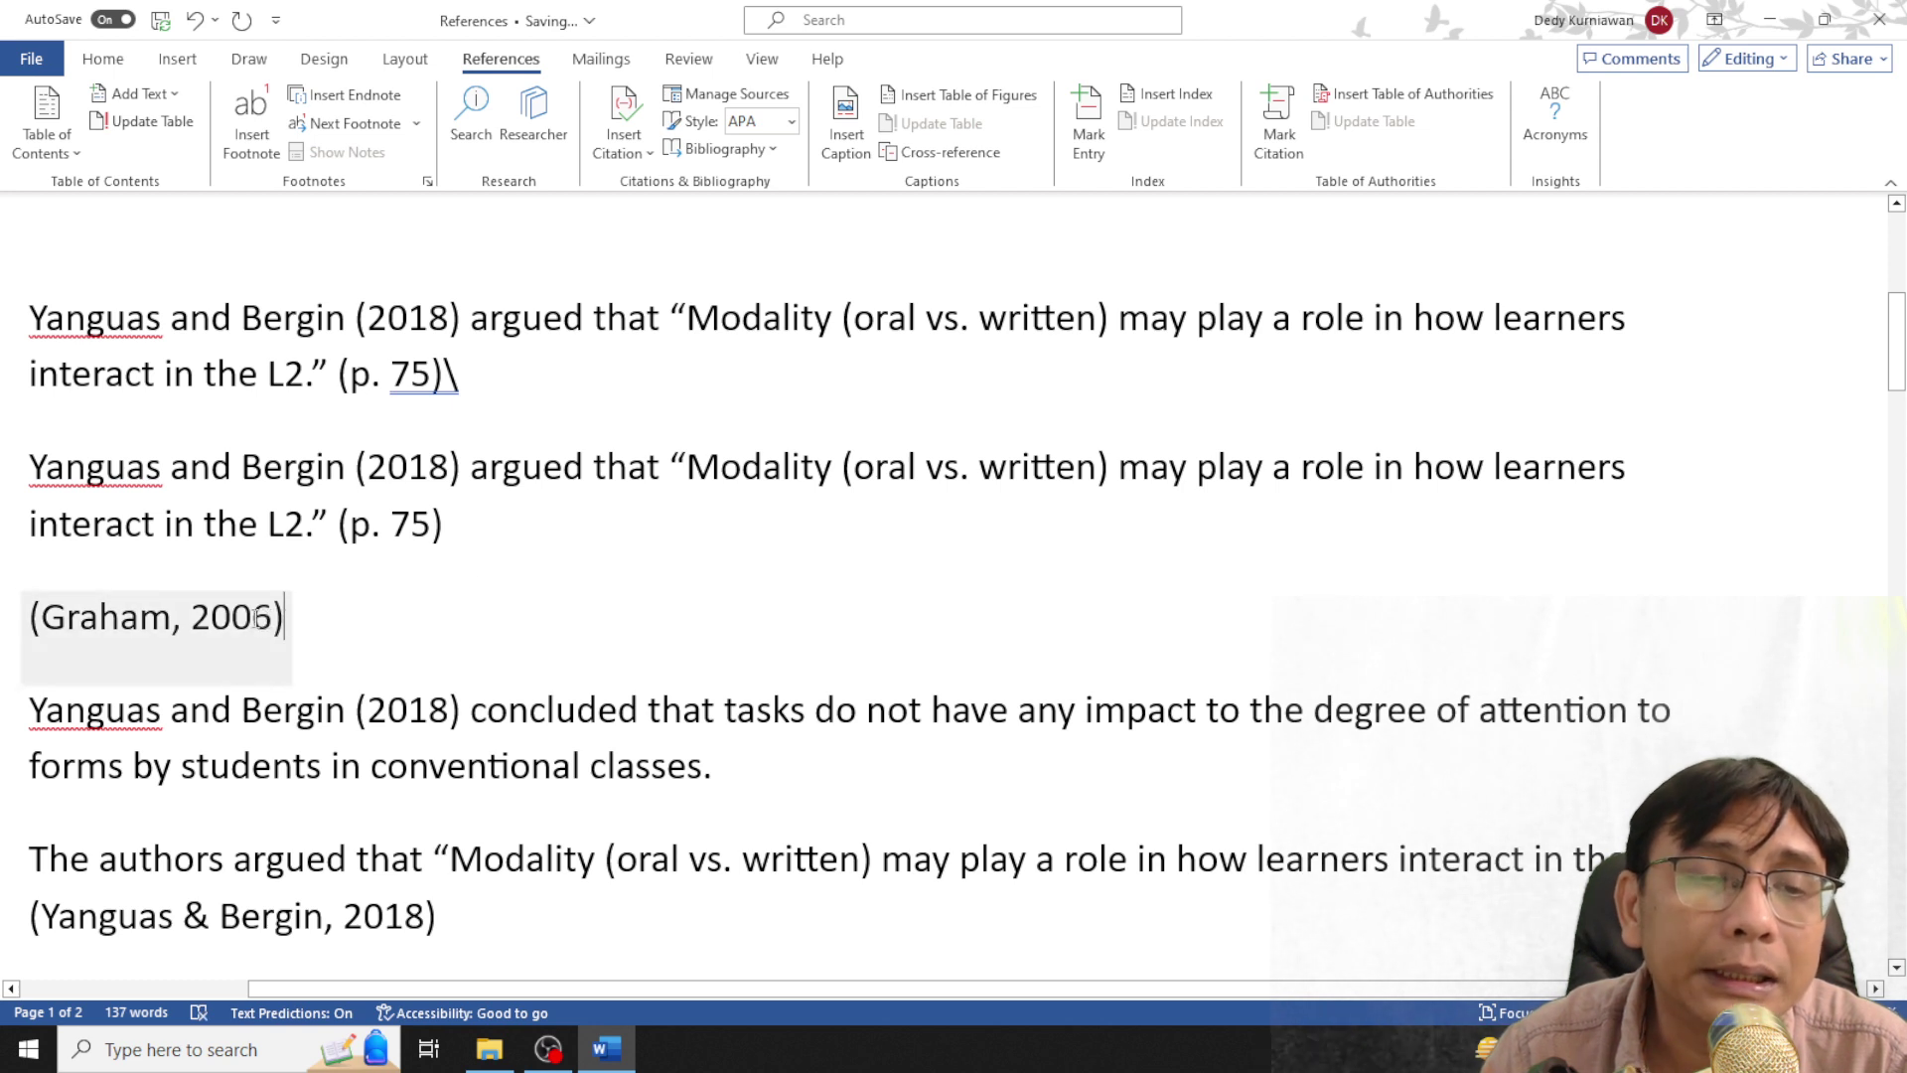
# Type "Graham" at the start of the line, before the (Graham, 2006) citation
pyautogui.click(244, 620)
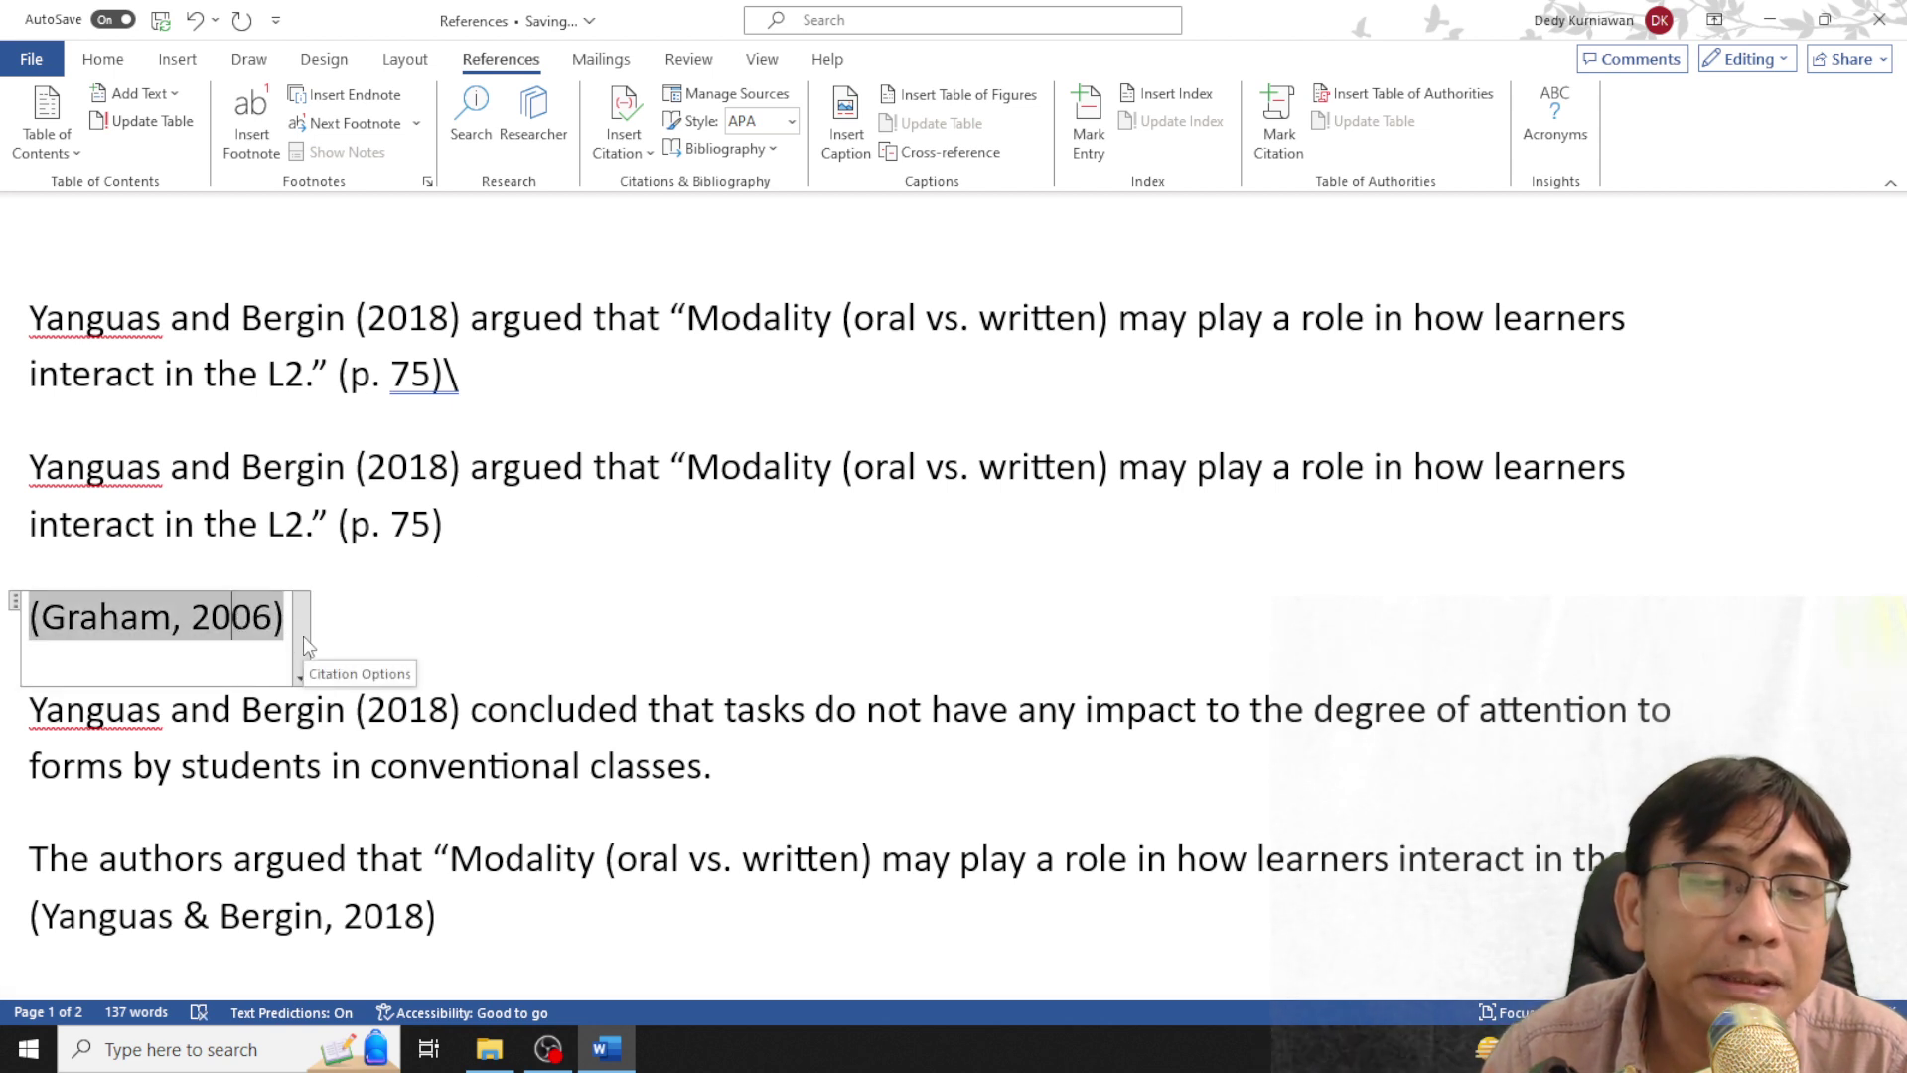
pyautogui.click(3, 616)
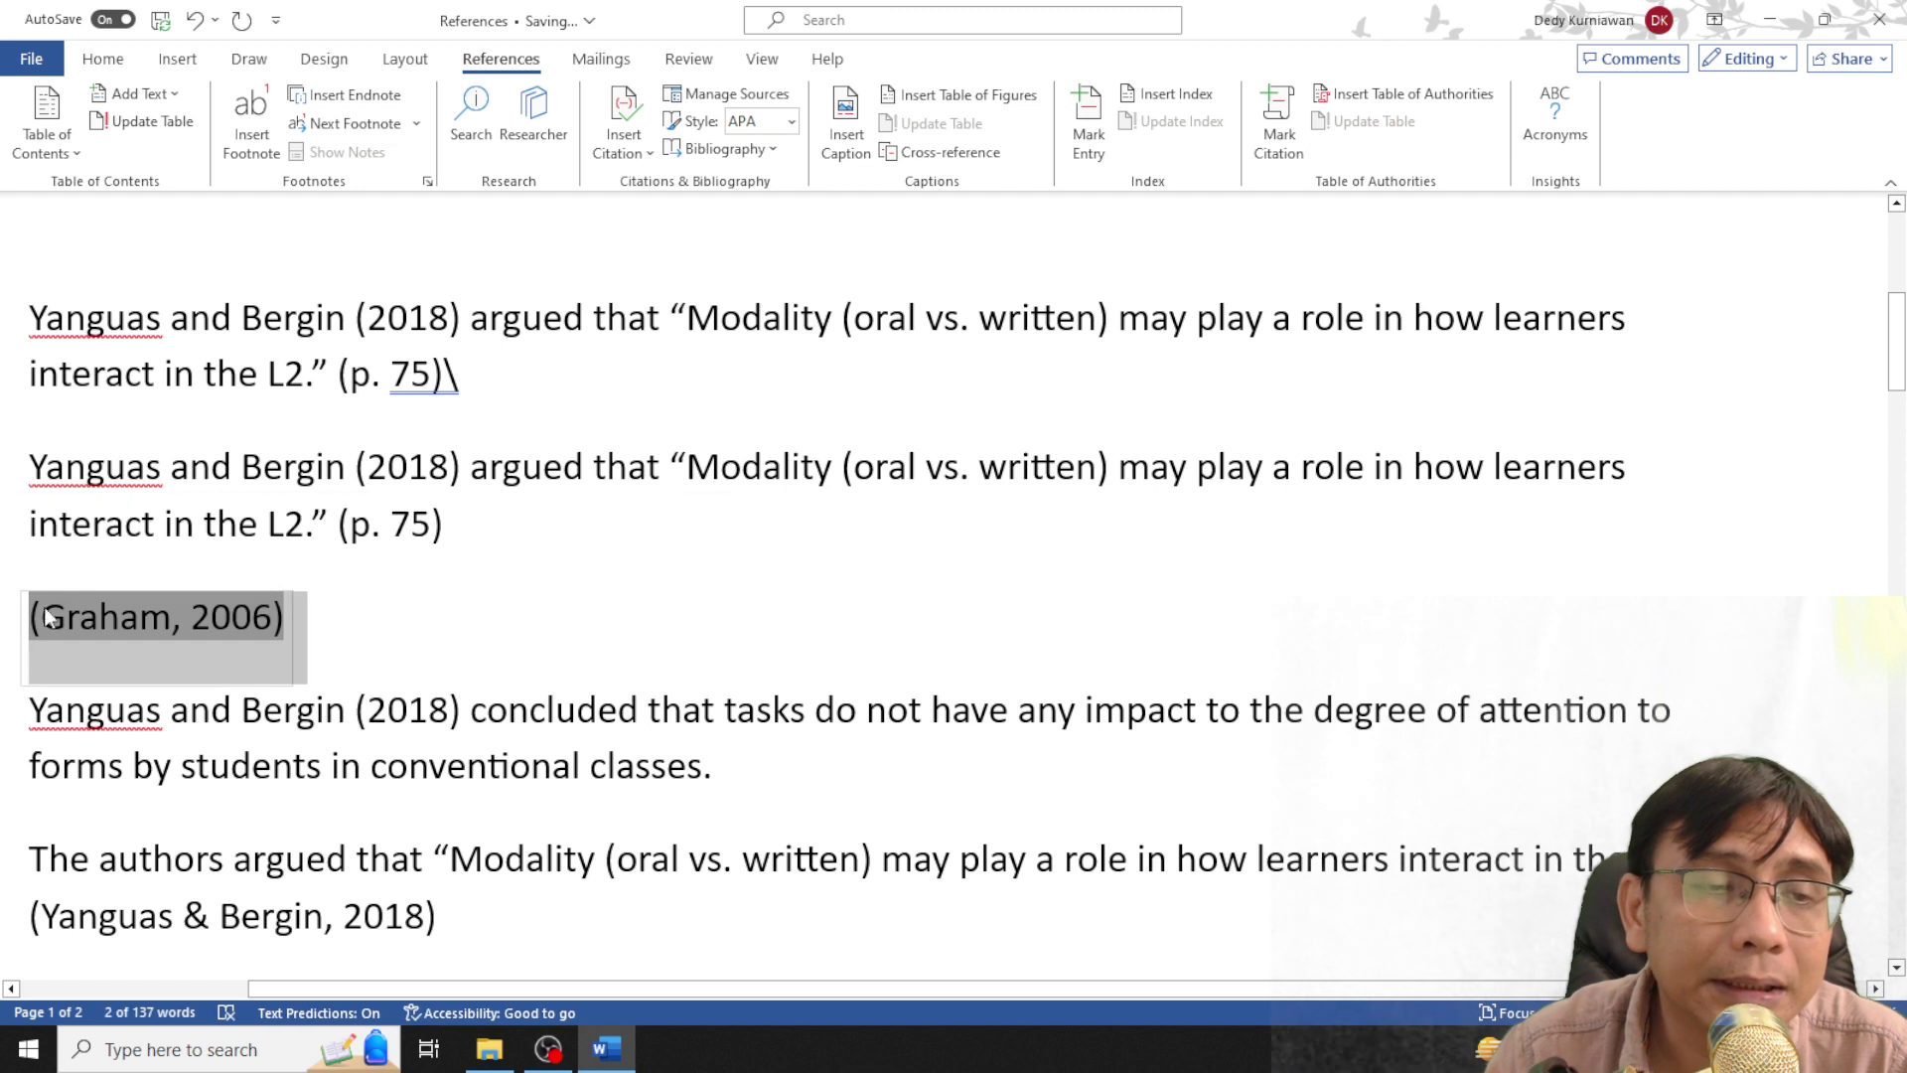
pyautogui.click(35, 631)
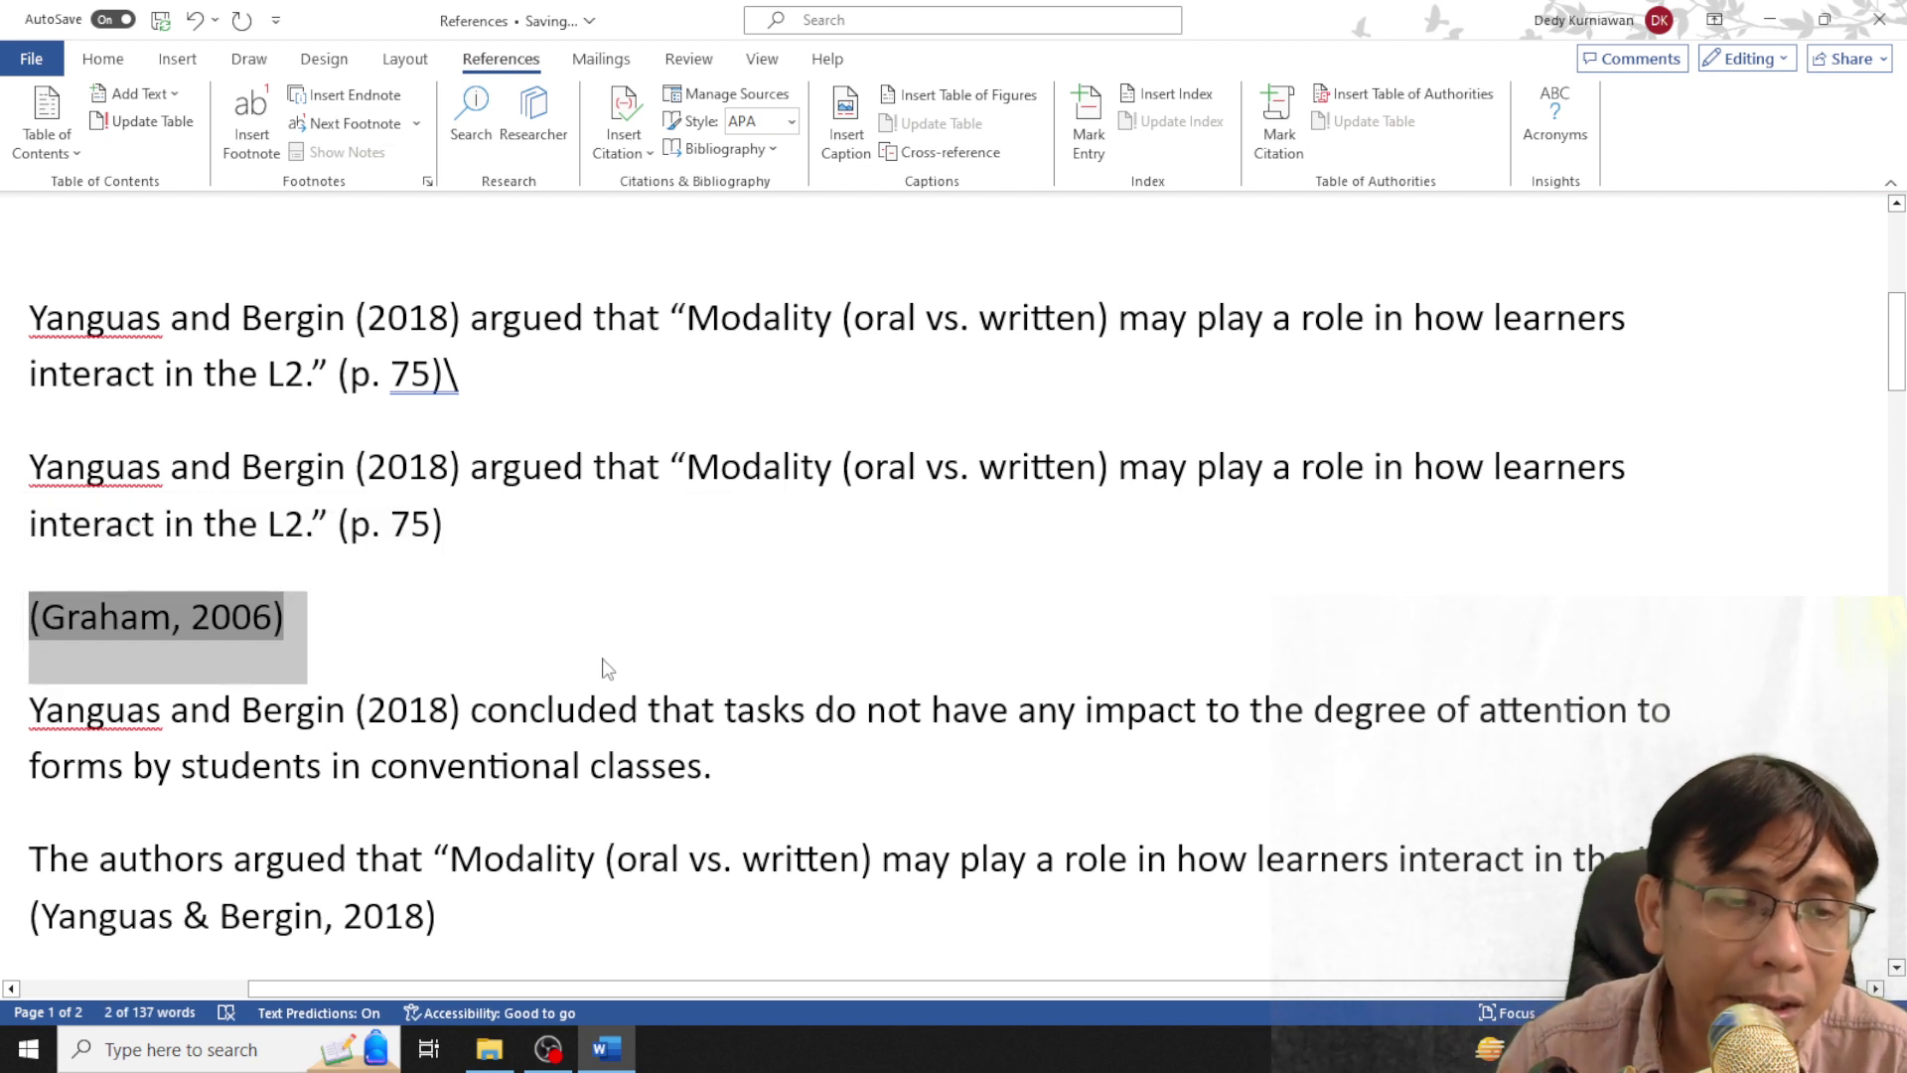
pyautogui.press('Left')
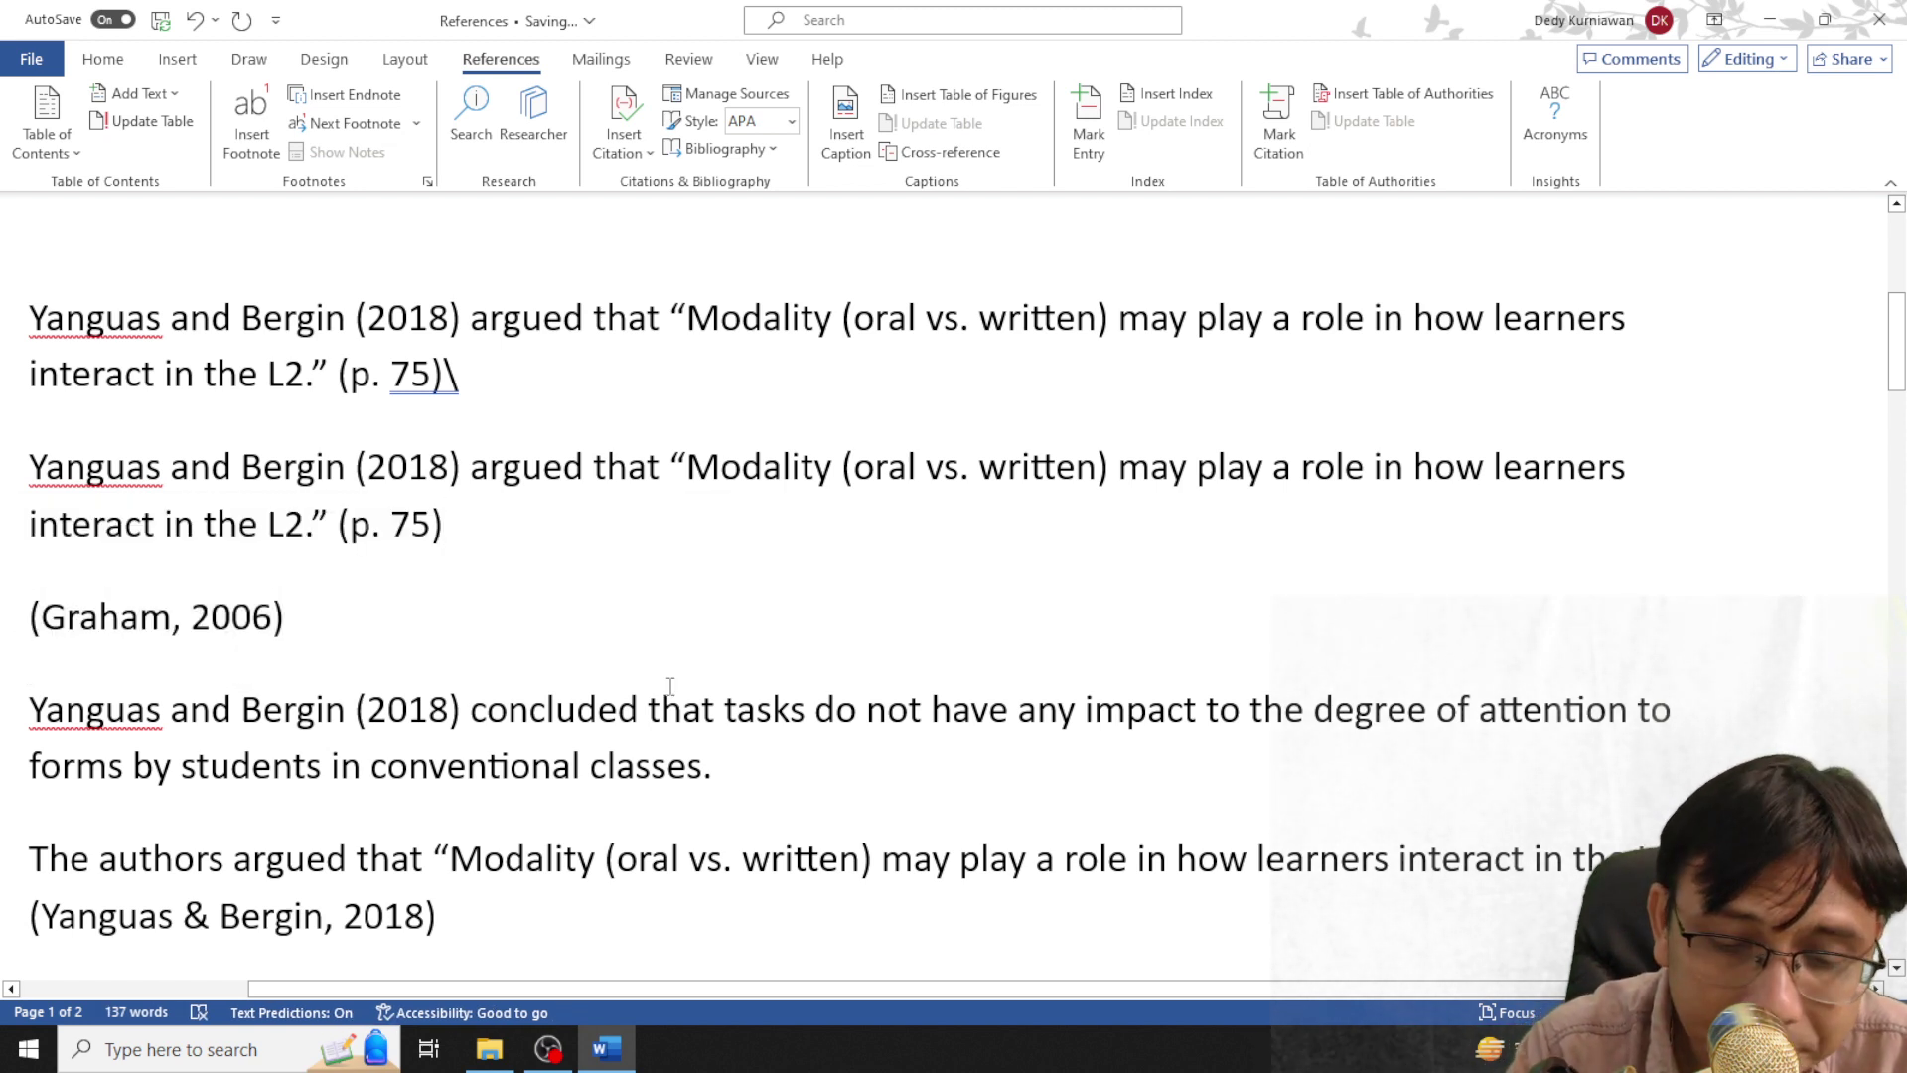
pyautogui.write('Ga')
pyautogui.press('BackSpace')
pyautogui.write('r')
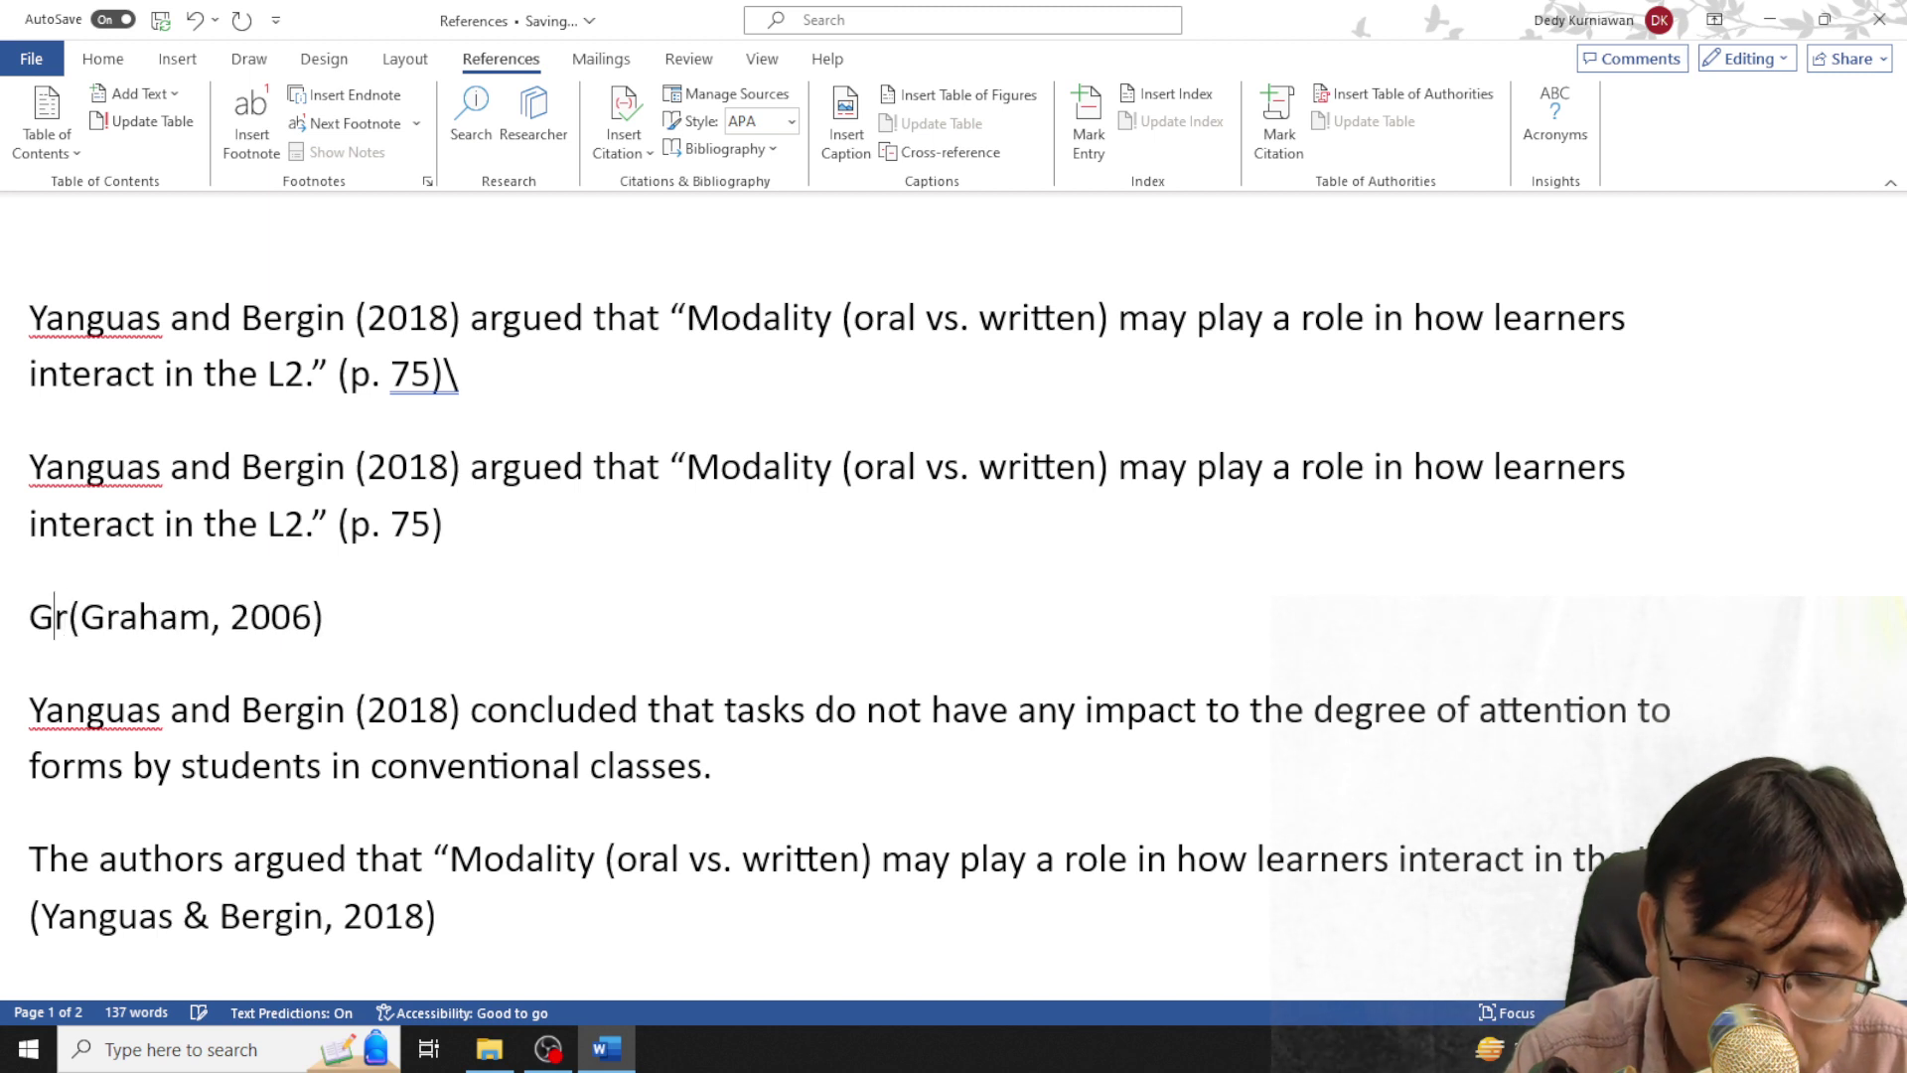
pyautogui.write('aham')
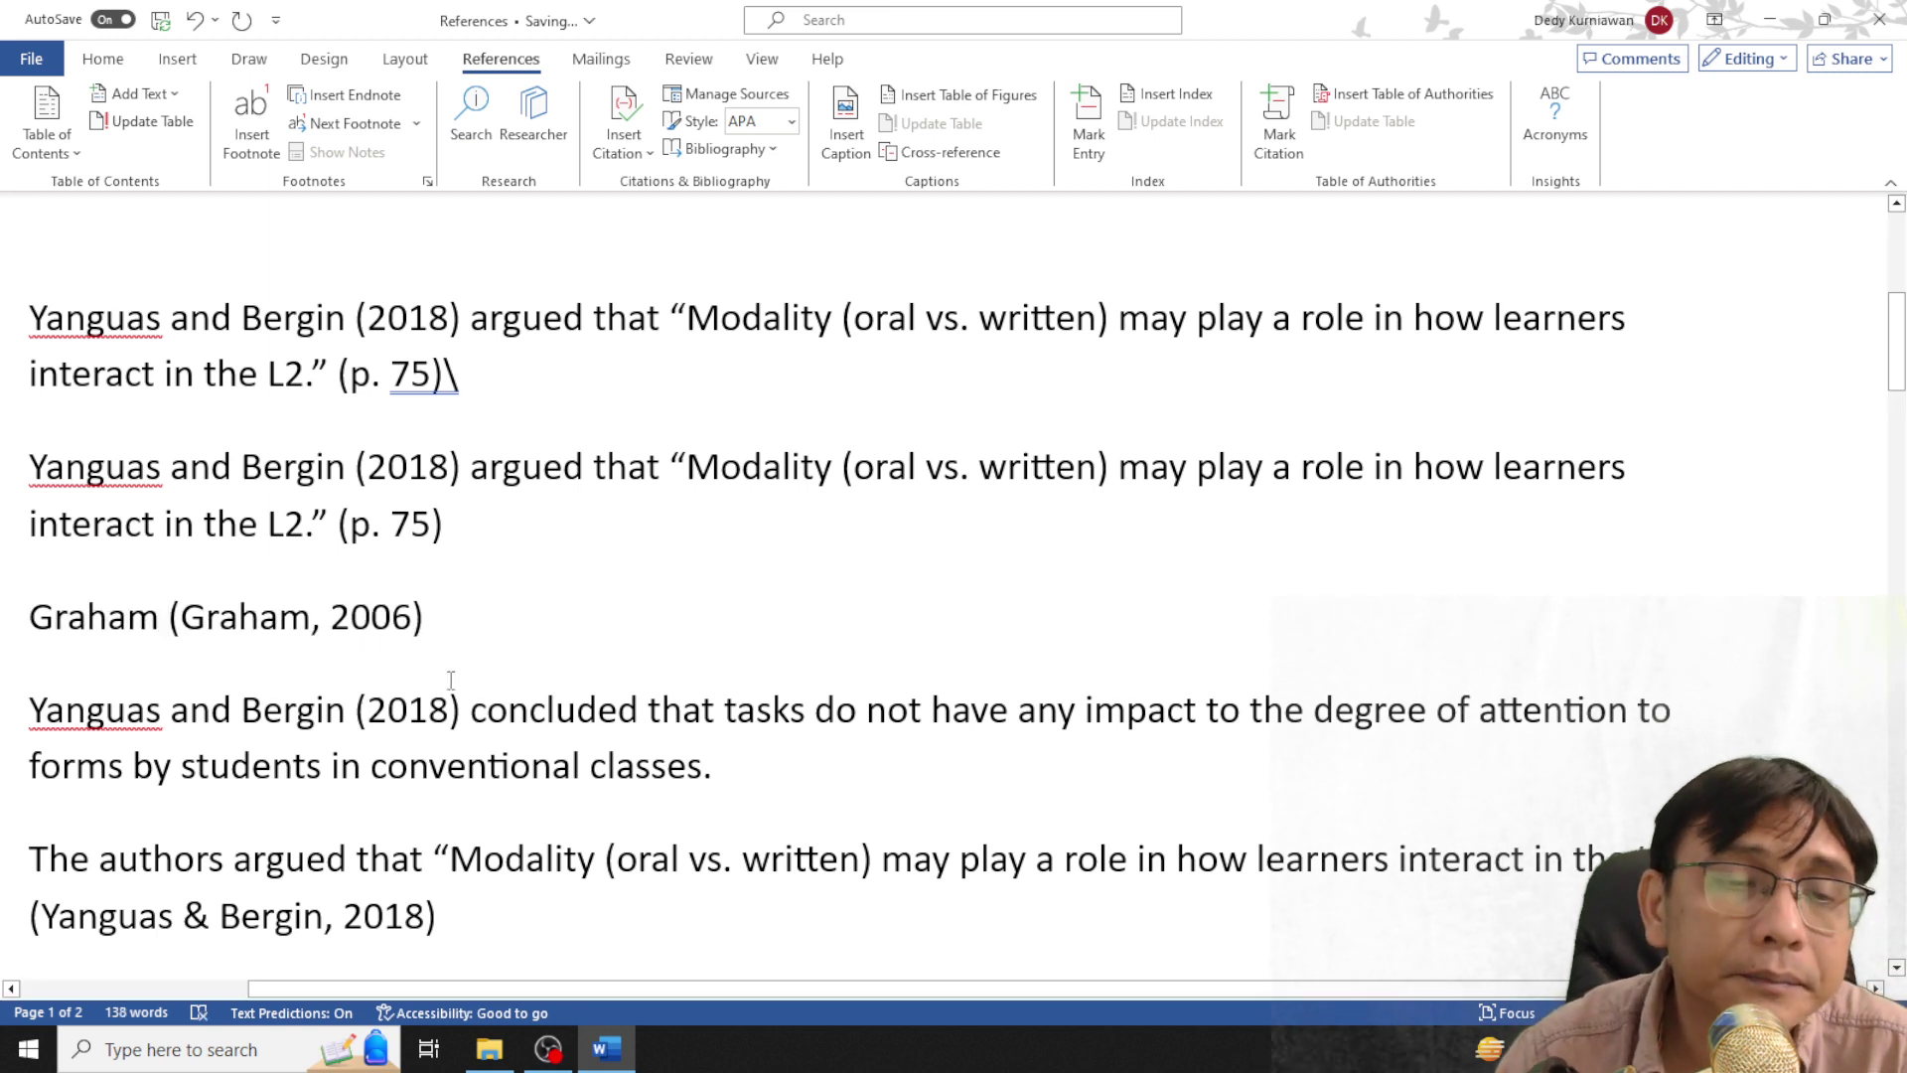
# Edit the Graham citation to suppress the author so it shows only (2006)
pyautogui.click(298, 617)
pyautogui.click(439, 666)
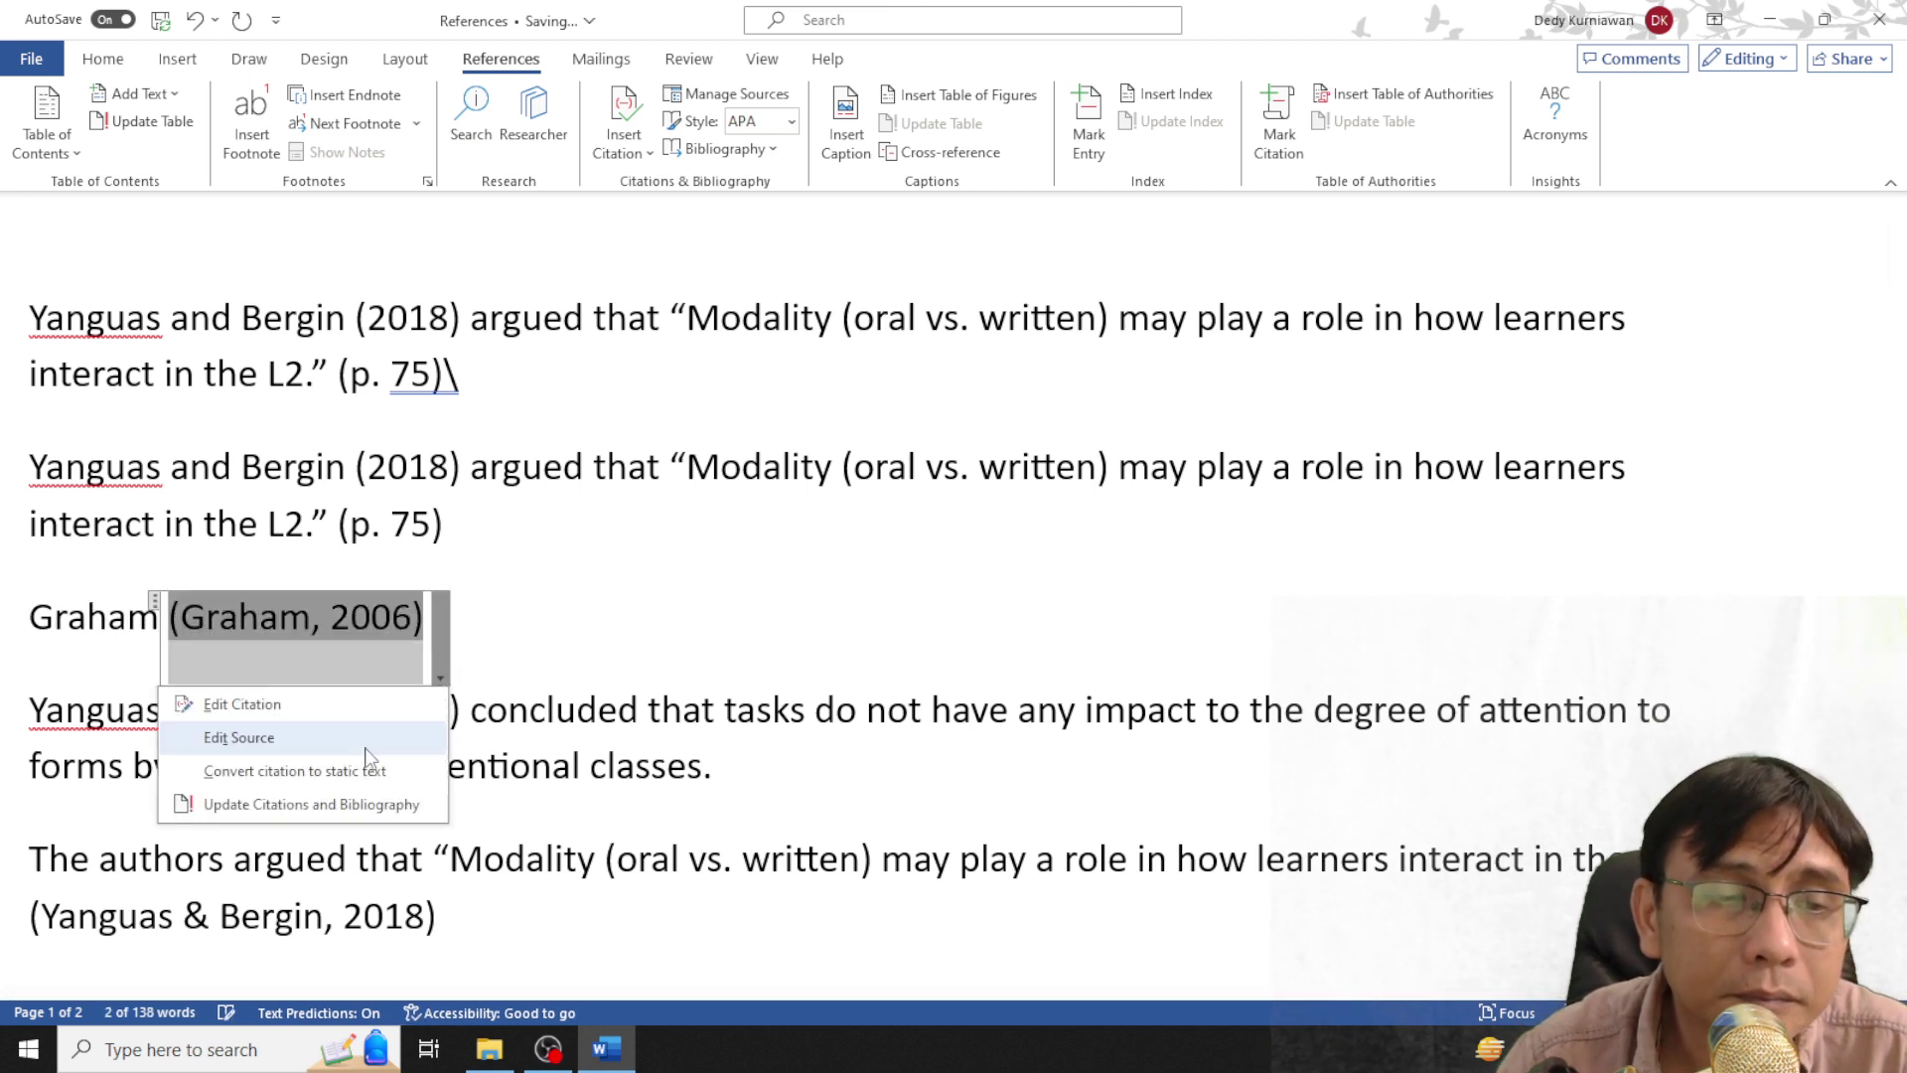
pyautogui.click(332, 705)
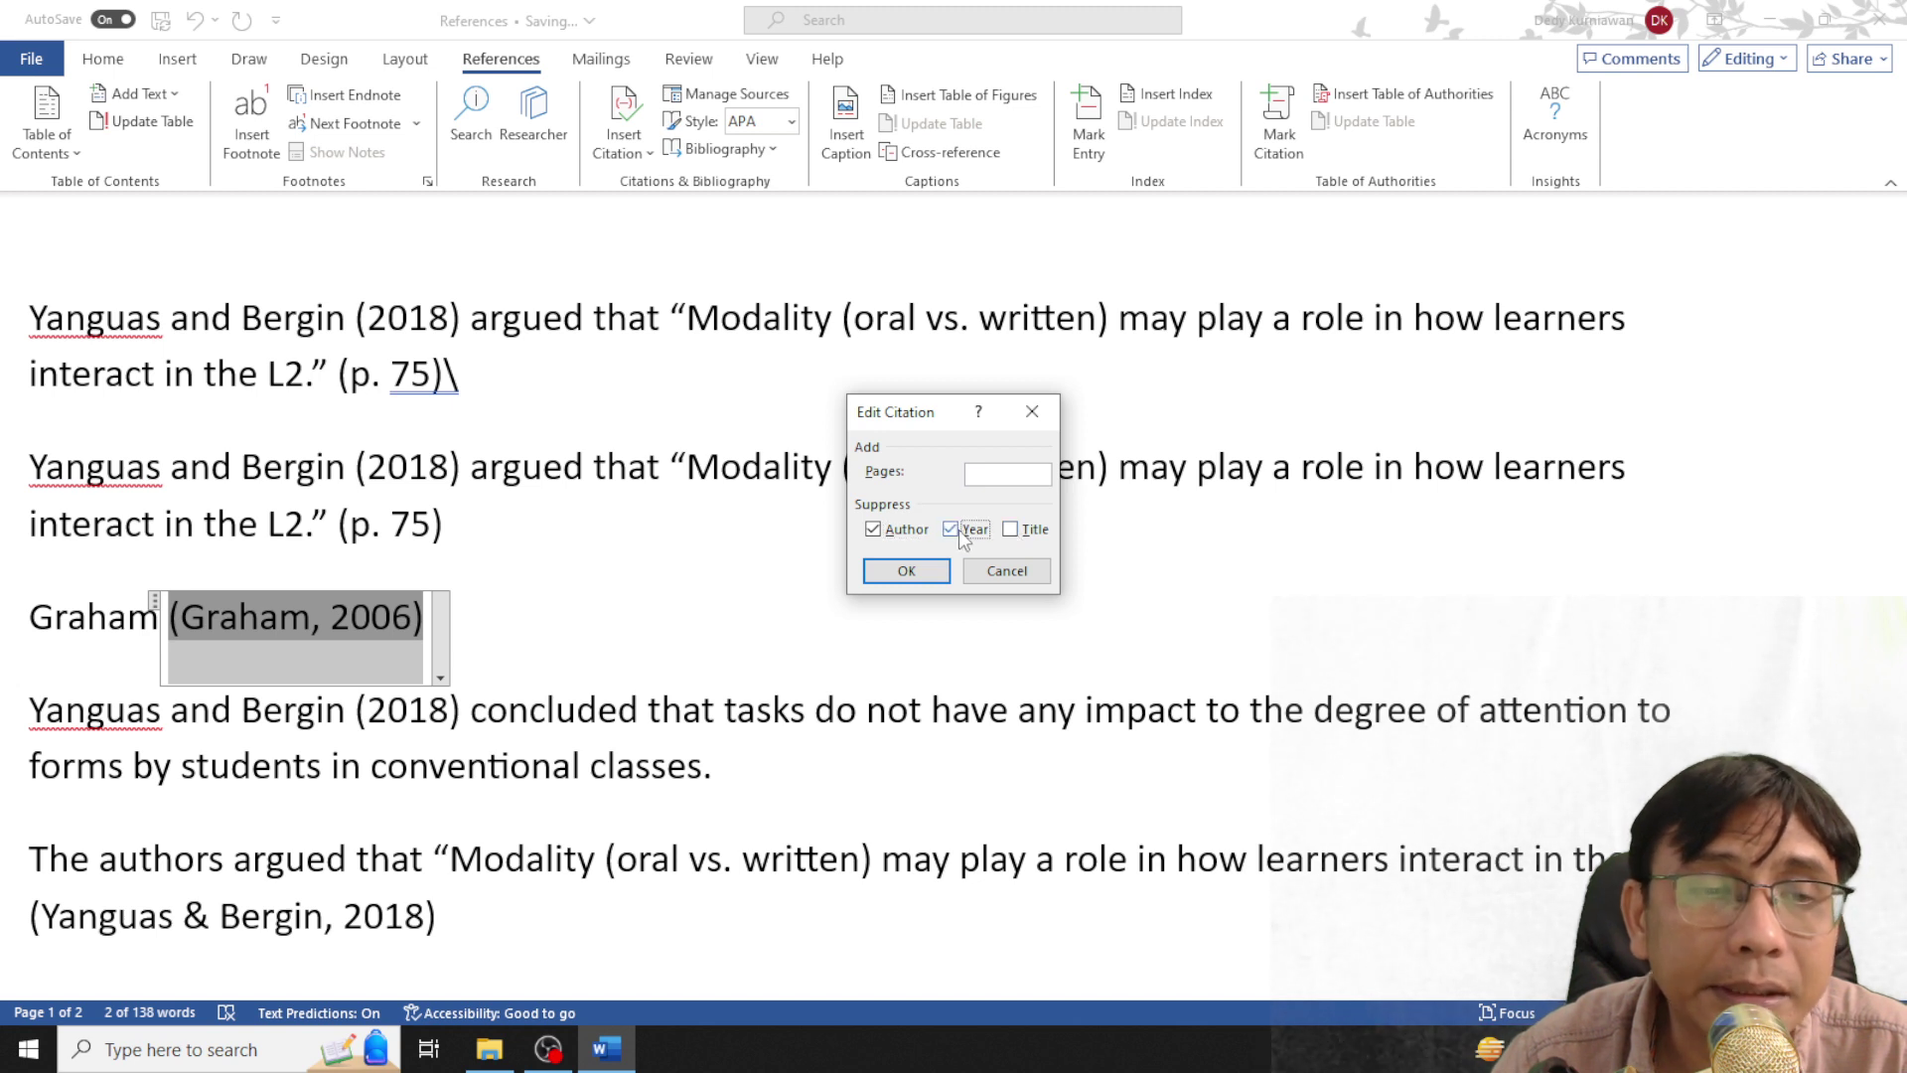
pyautogui.click(906, 570)
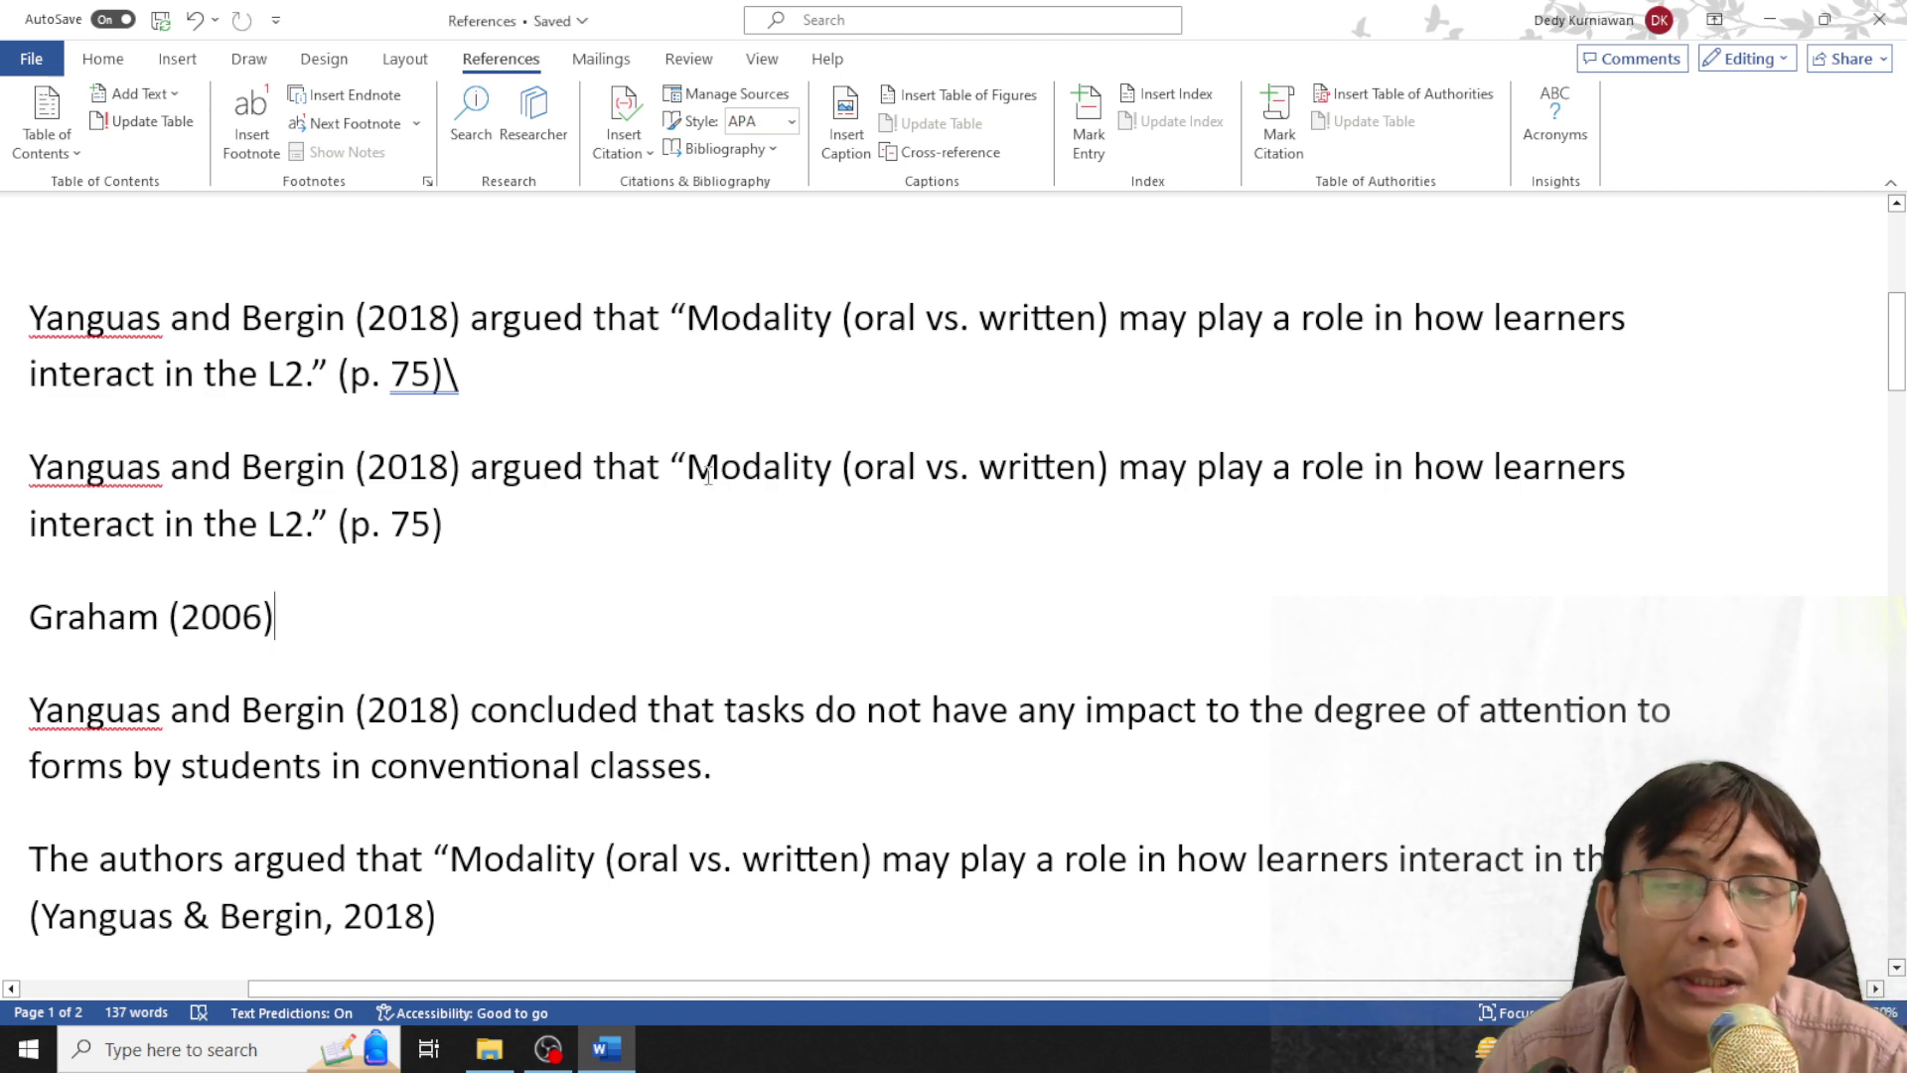
# Delete the backslash after "(p. 75)" so the first Yanguas and Bergin quote ends cleanly
pyautogui.scroll(2, 705, 503)
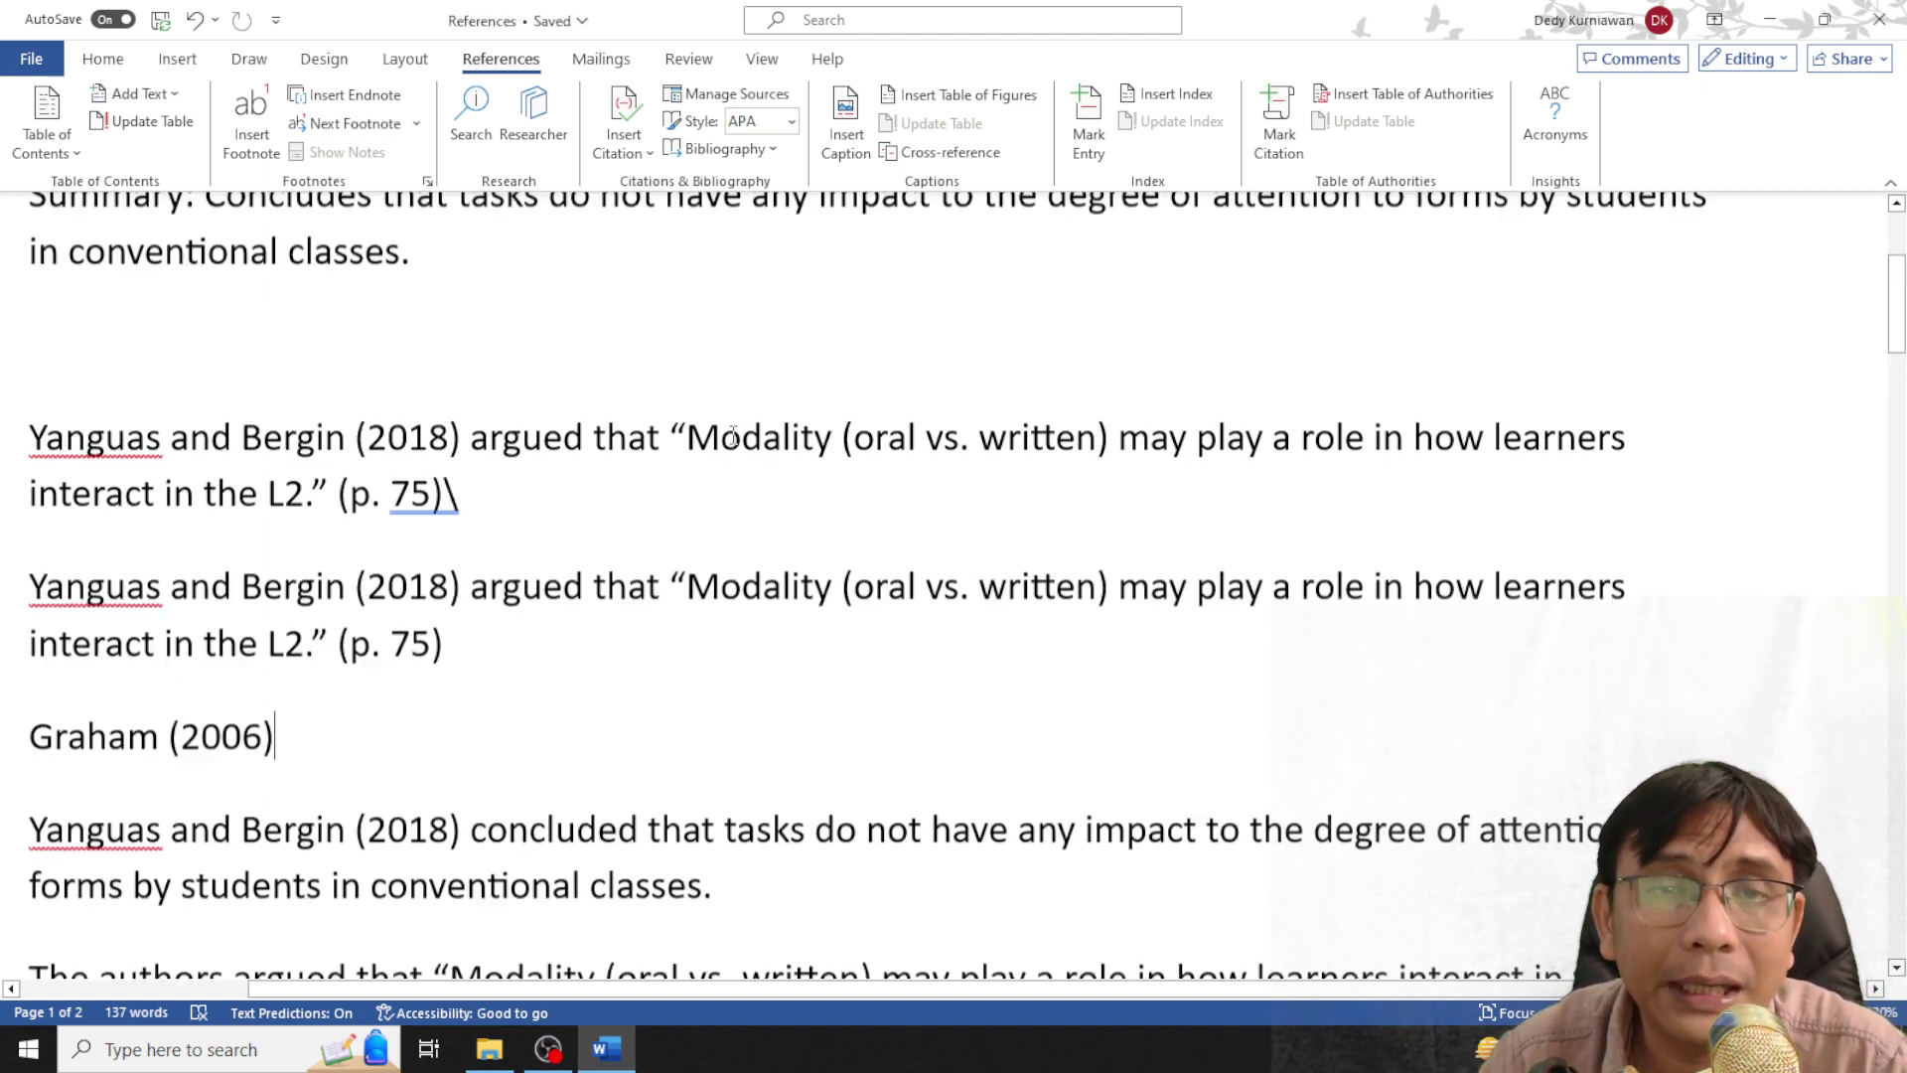
pyautogui.scroll(3, 705, 503)
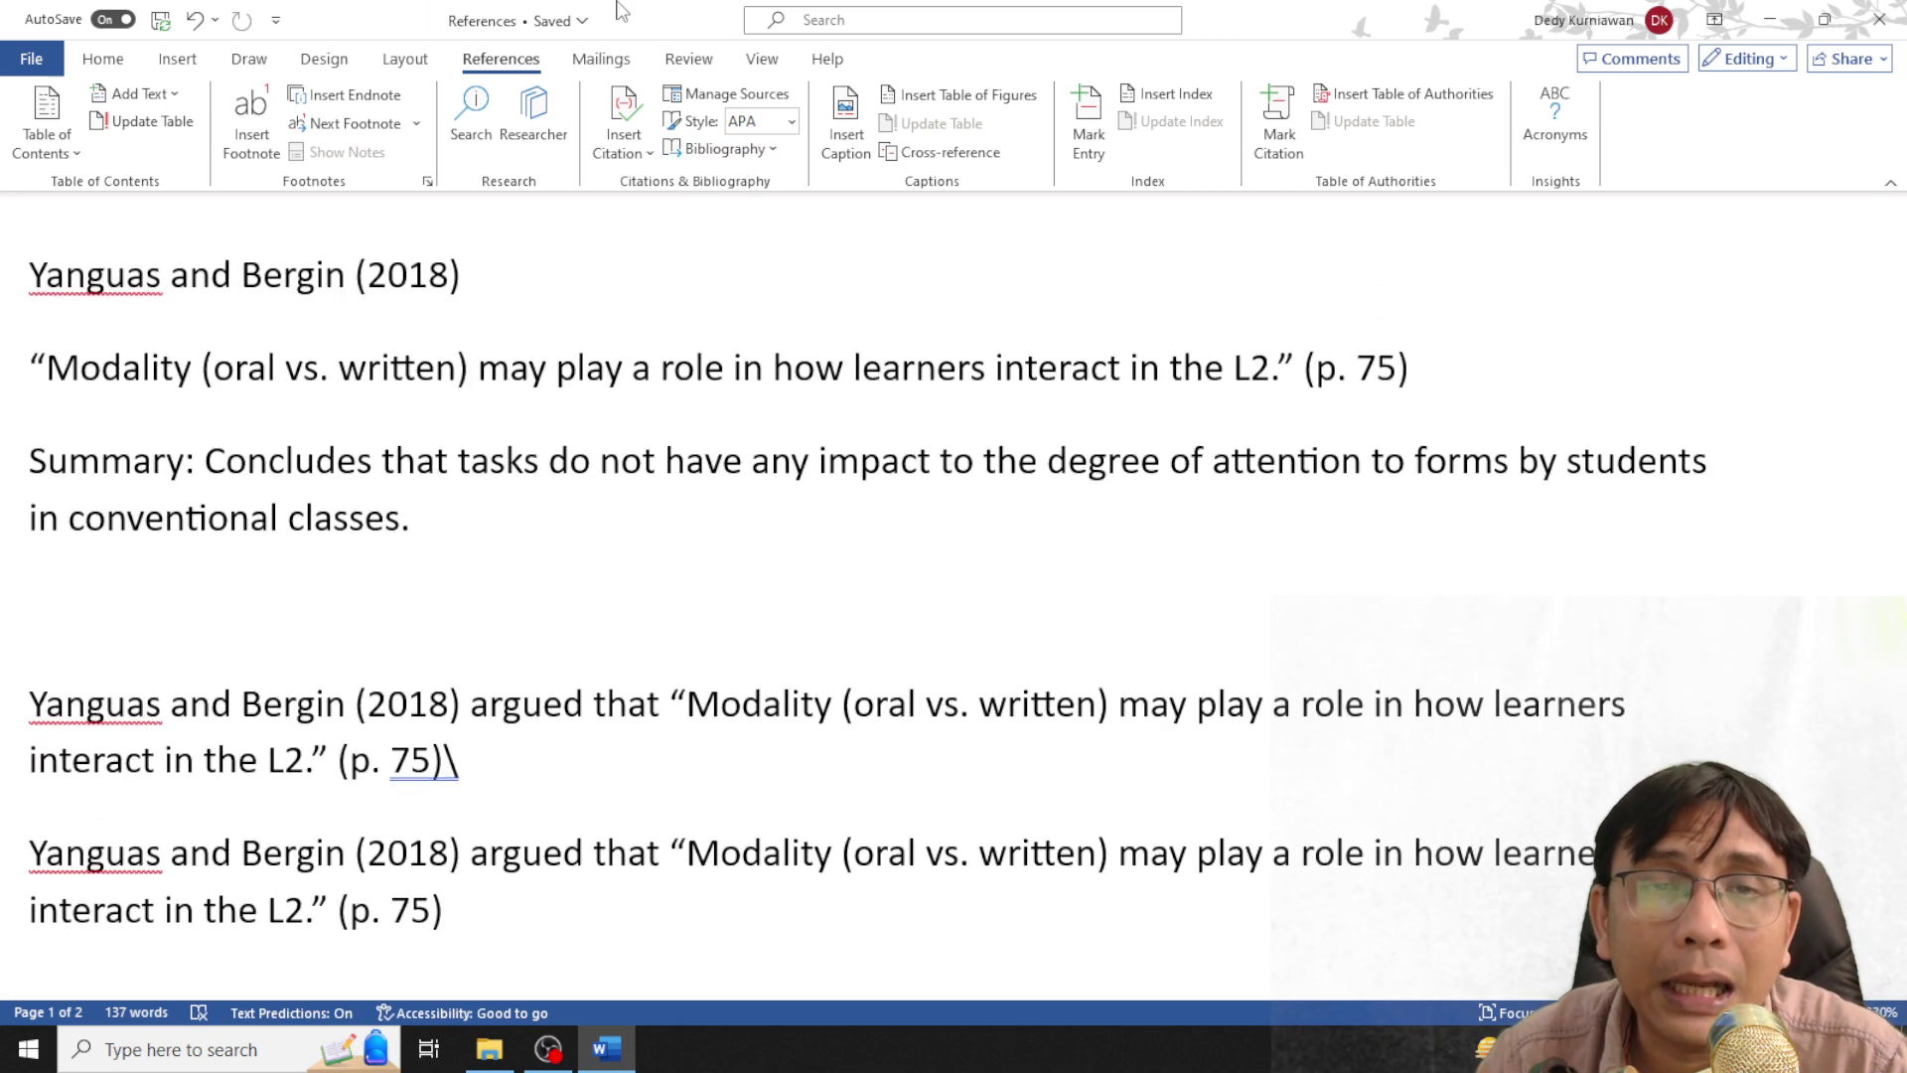
pyautogui.scroll(-6, 586, 398)
pyautogui.scroll(3, 587, 403)
pyautogui.scroll(2, 587, 403)
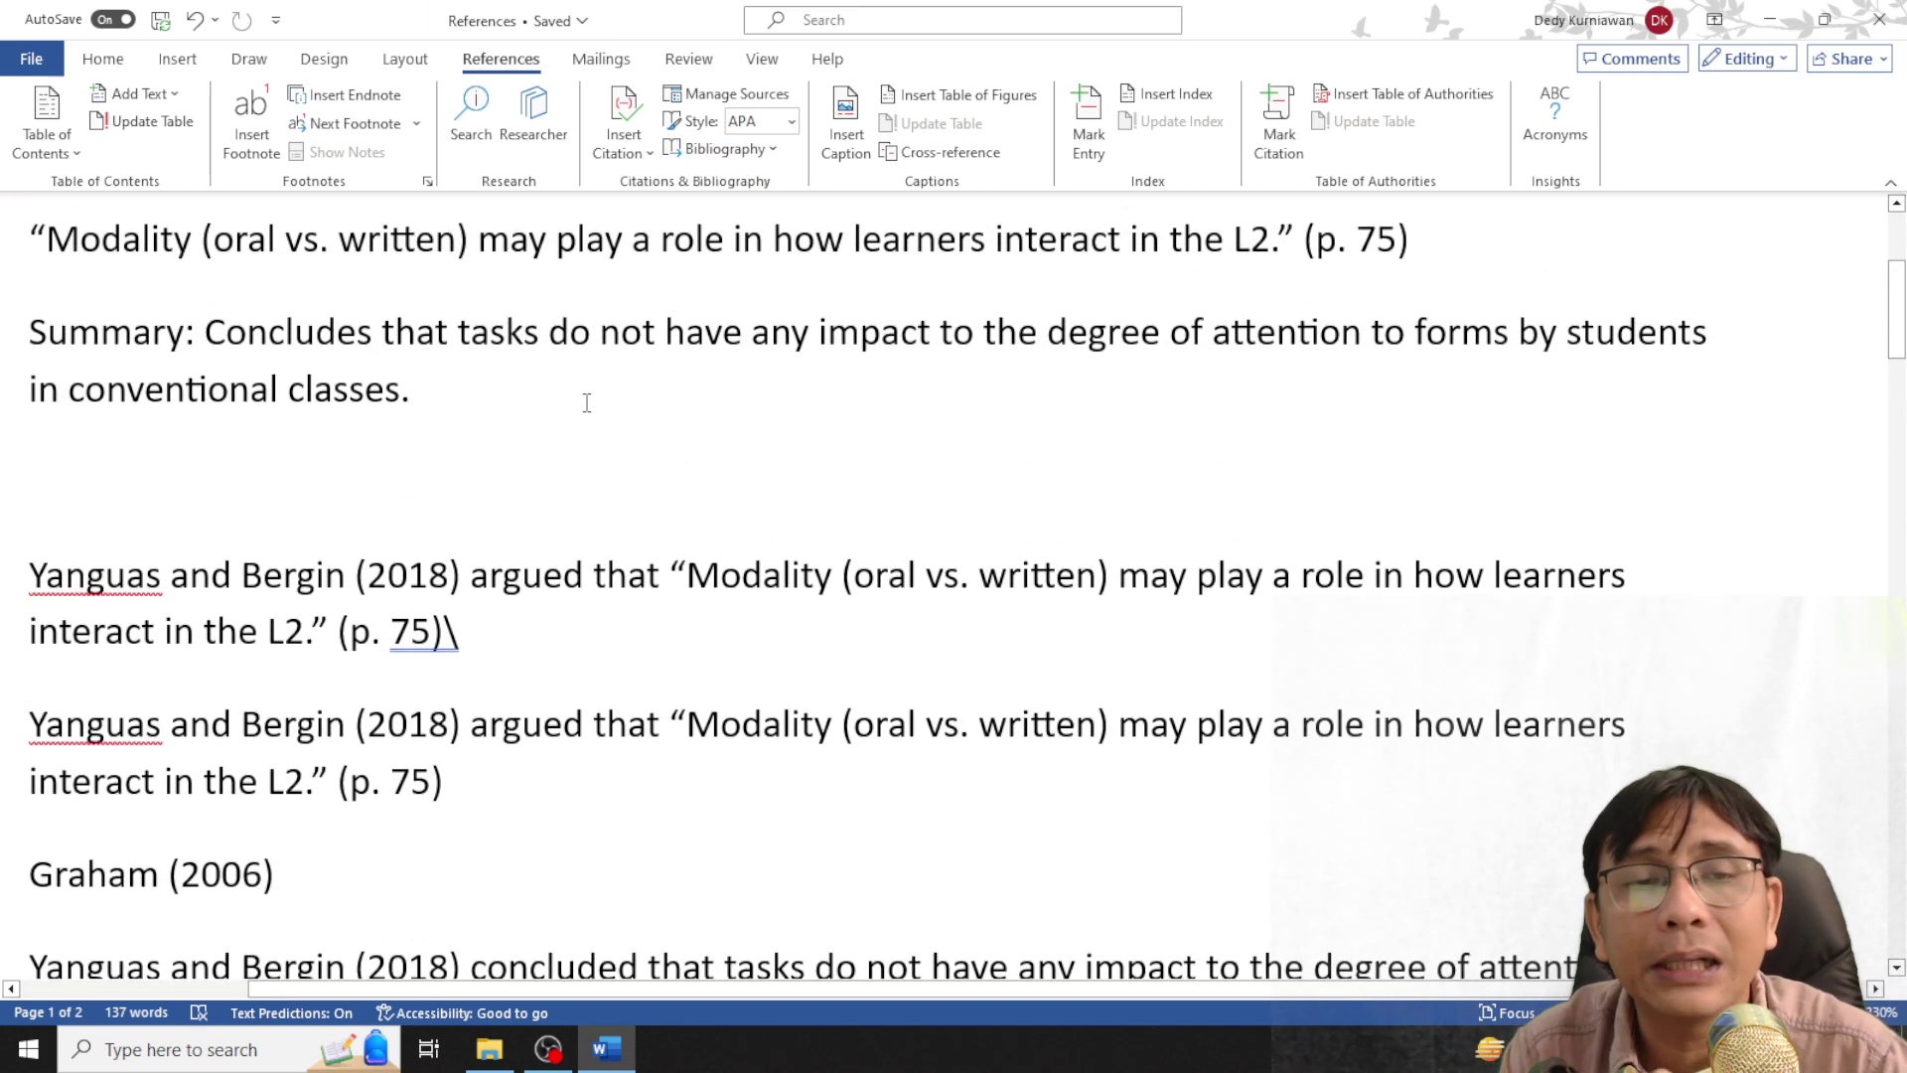
pyautogui.scroll(-2, 587, 402)
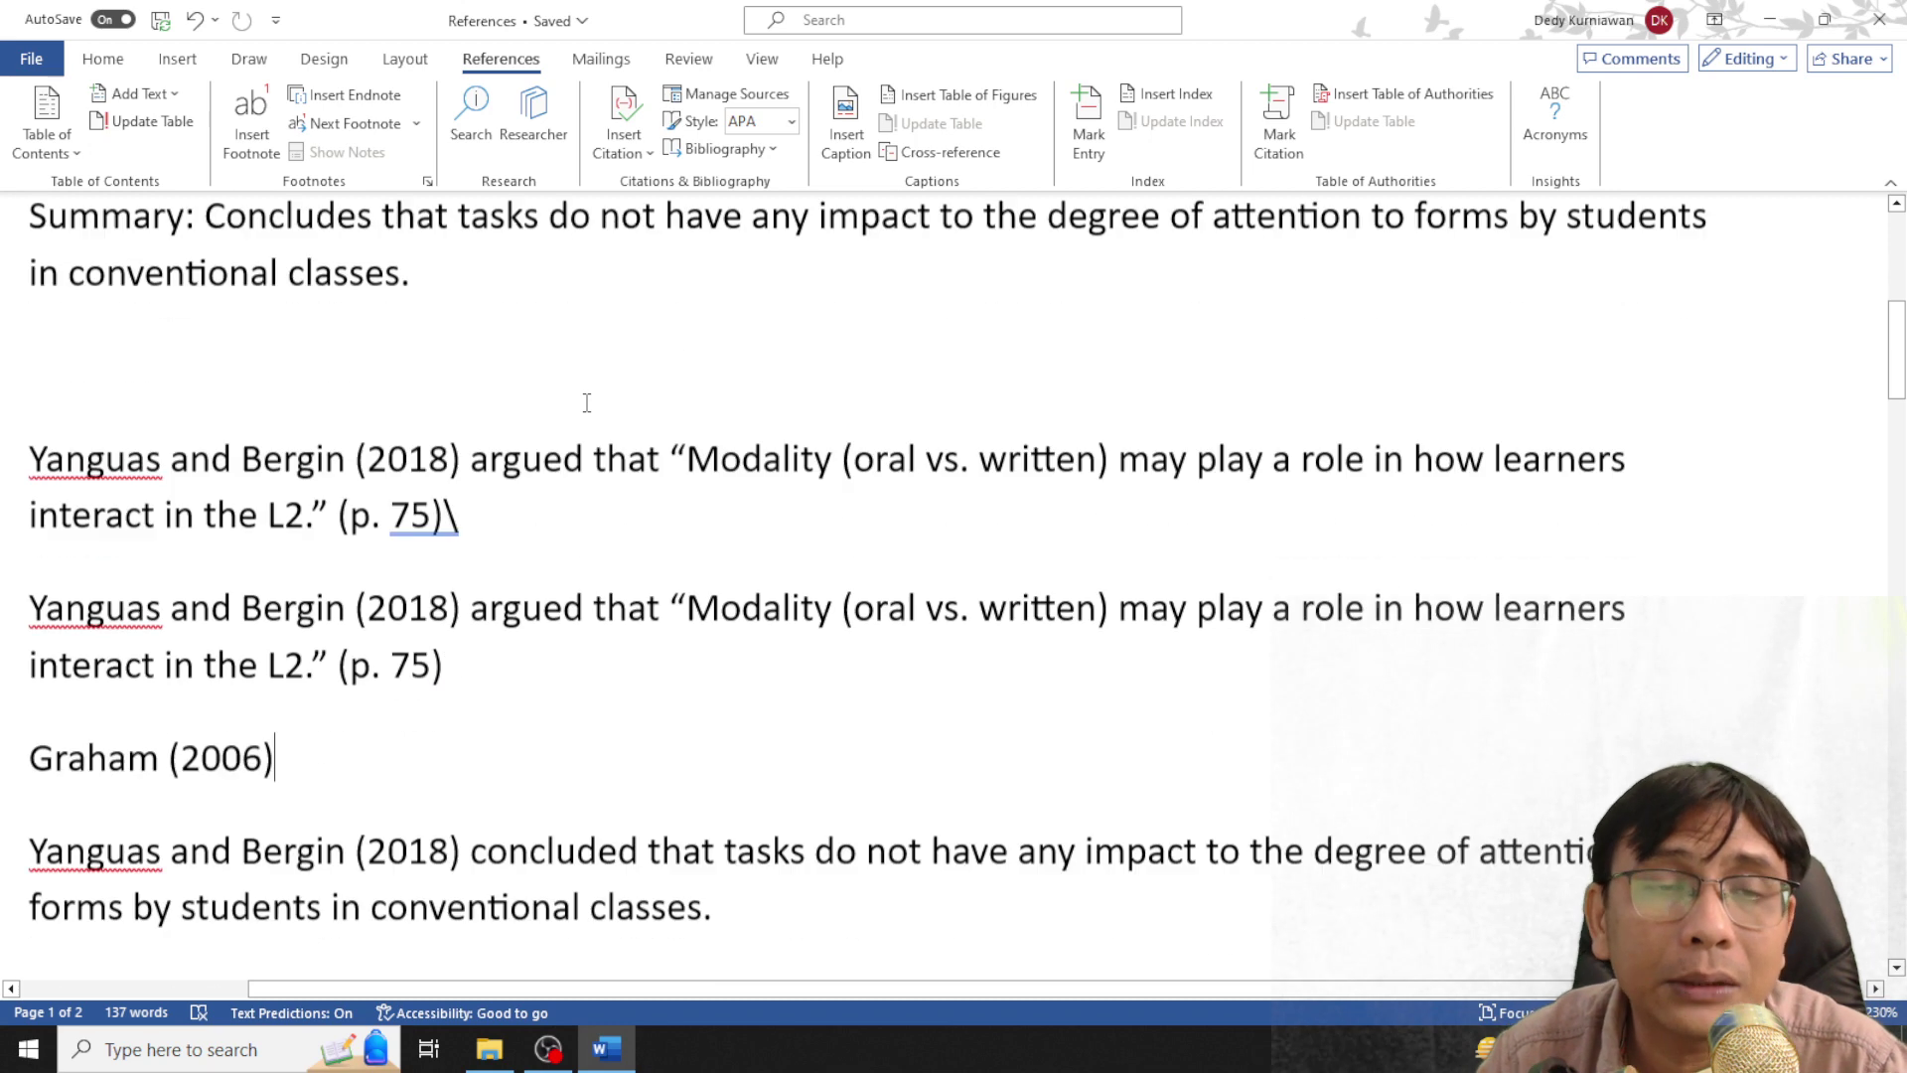
pyautogui.scroll(-2, 587, 403)
pyautogui.scroll(5, 587, 402)
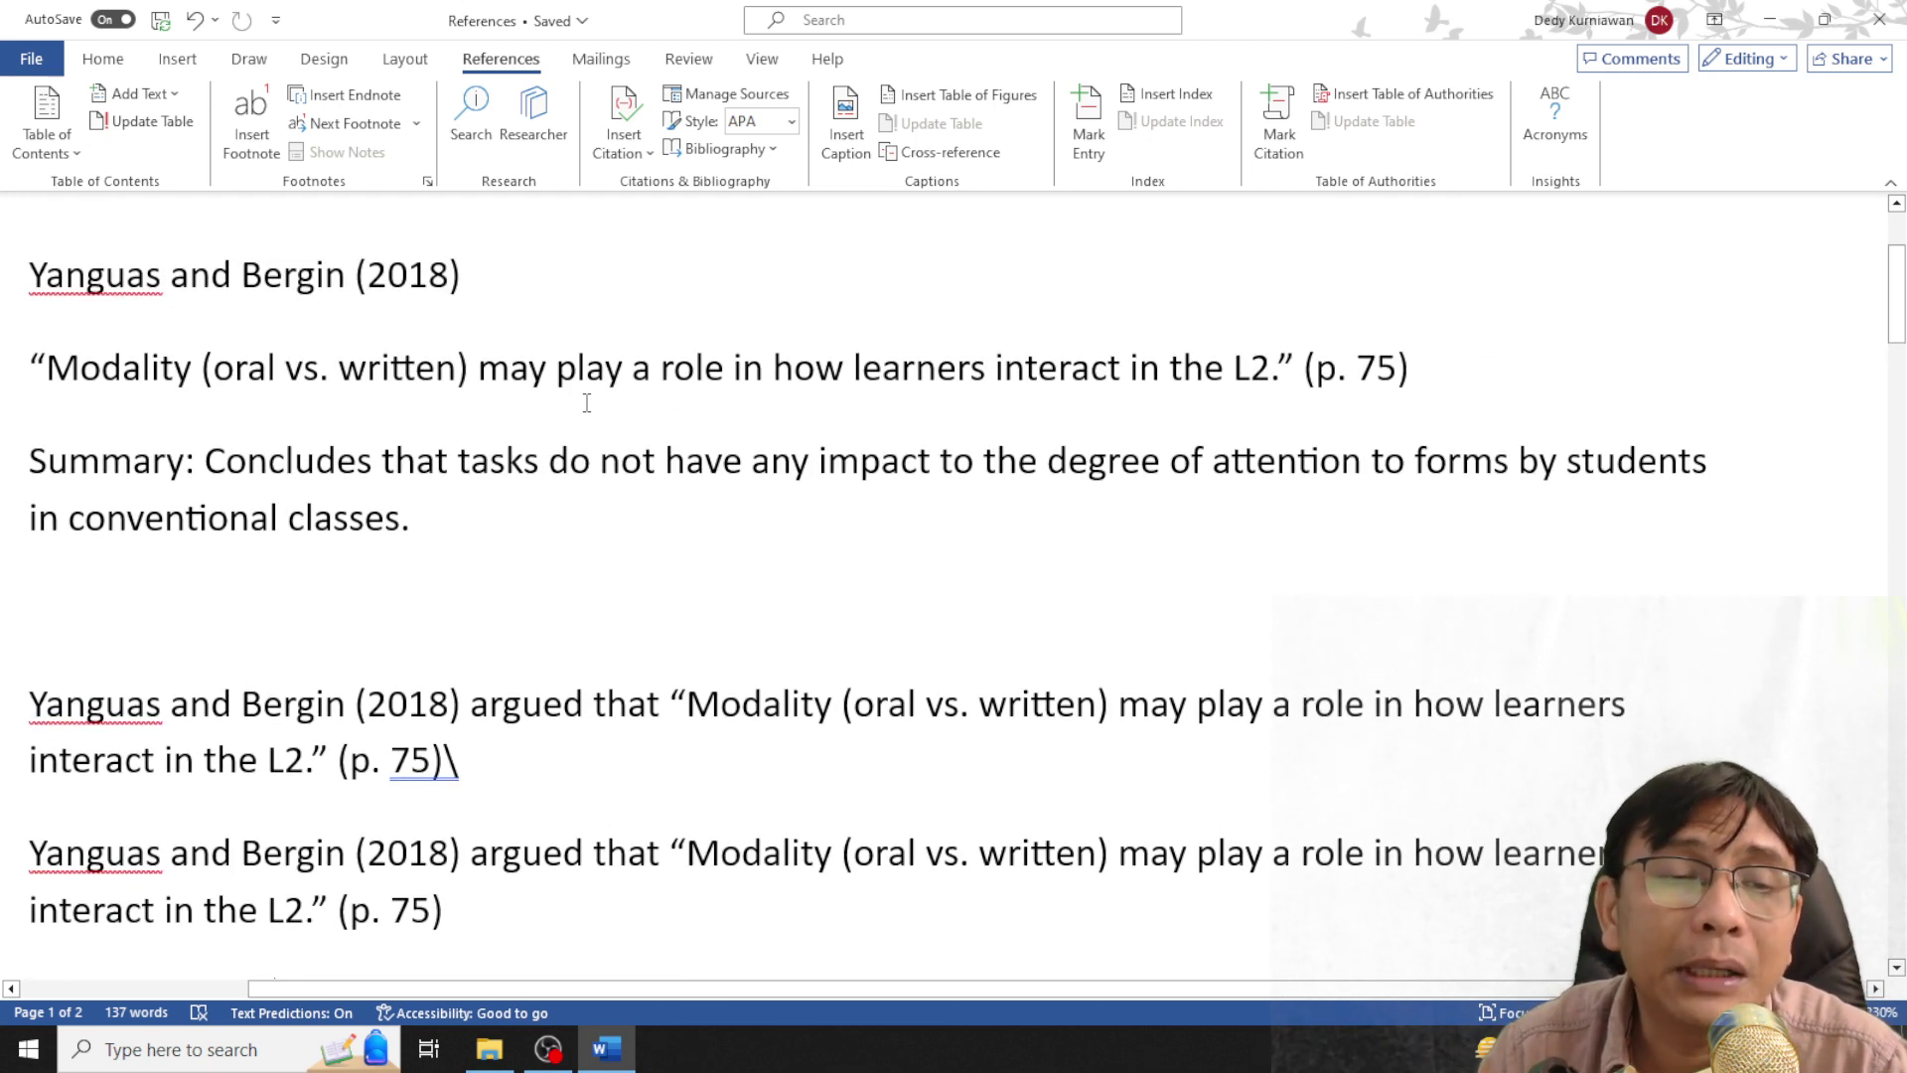
pyautogui.scroll(-6, 587, 402)
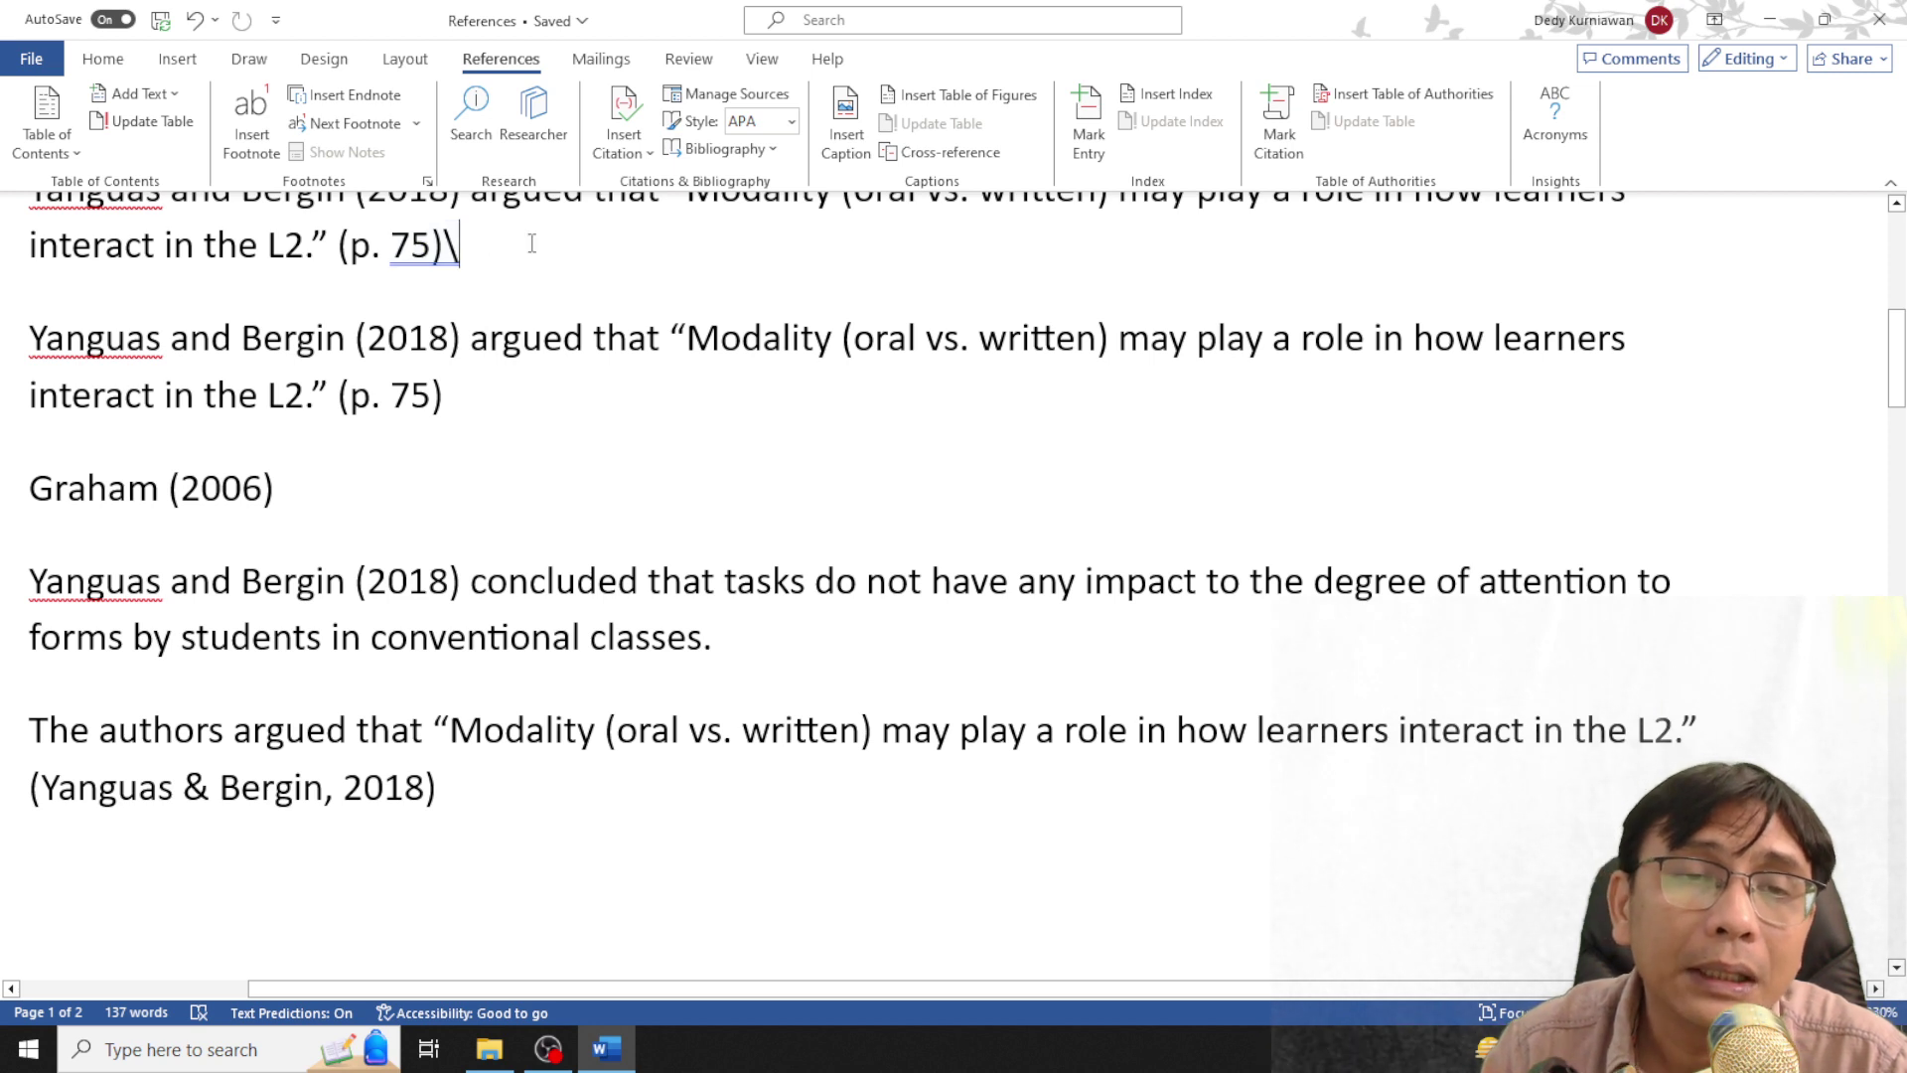
pyautogui.press('BackSpace')
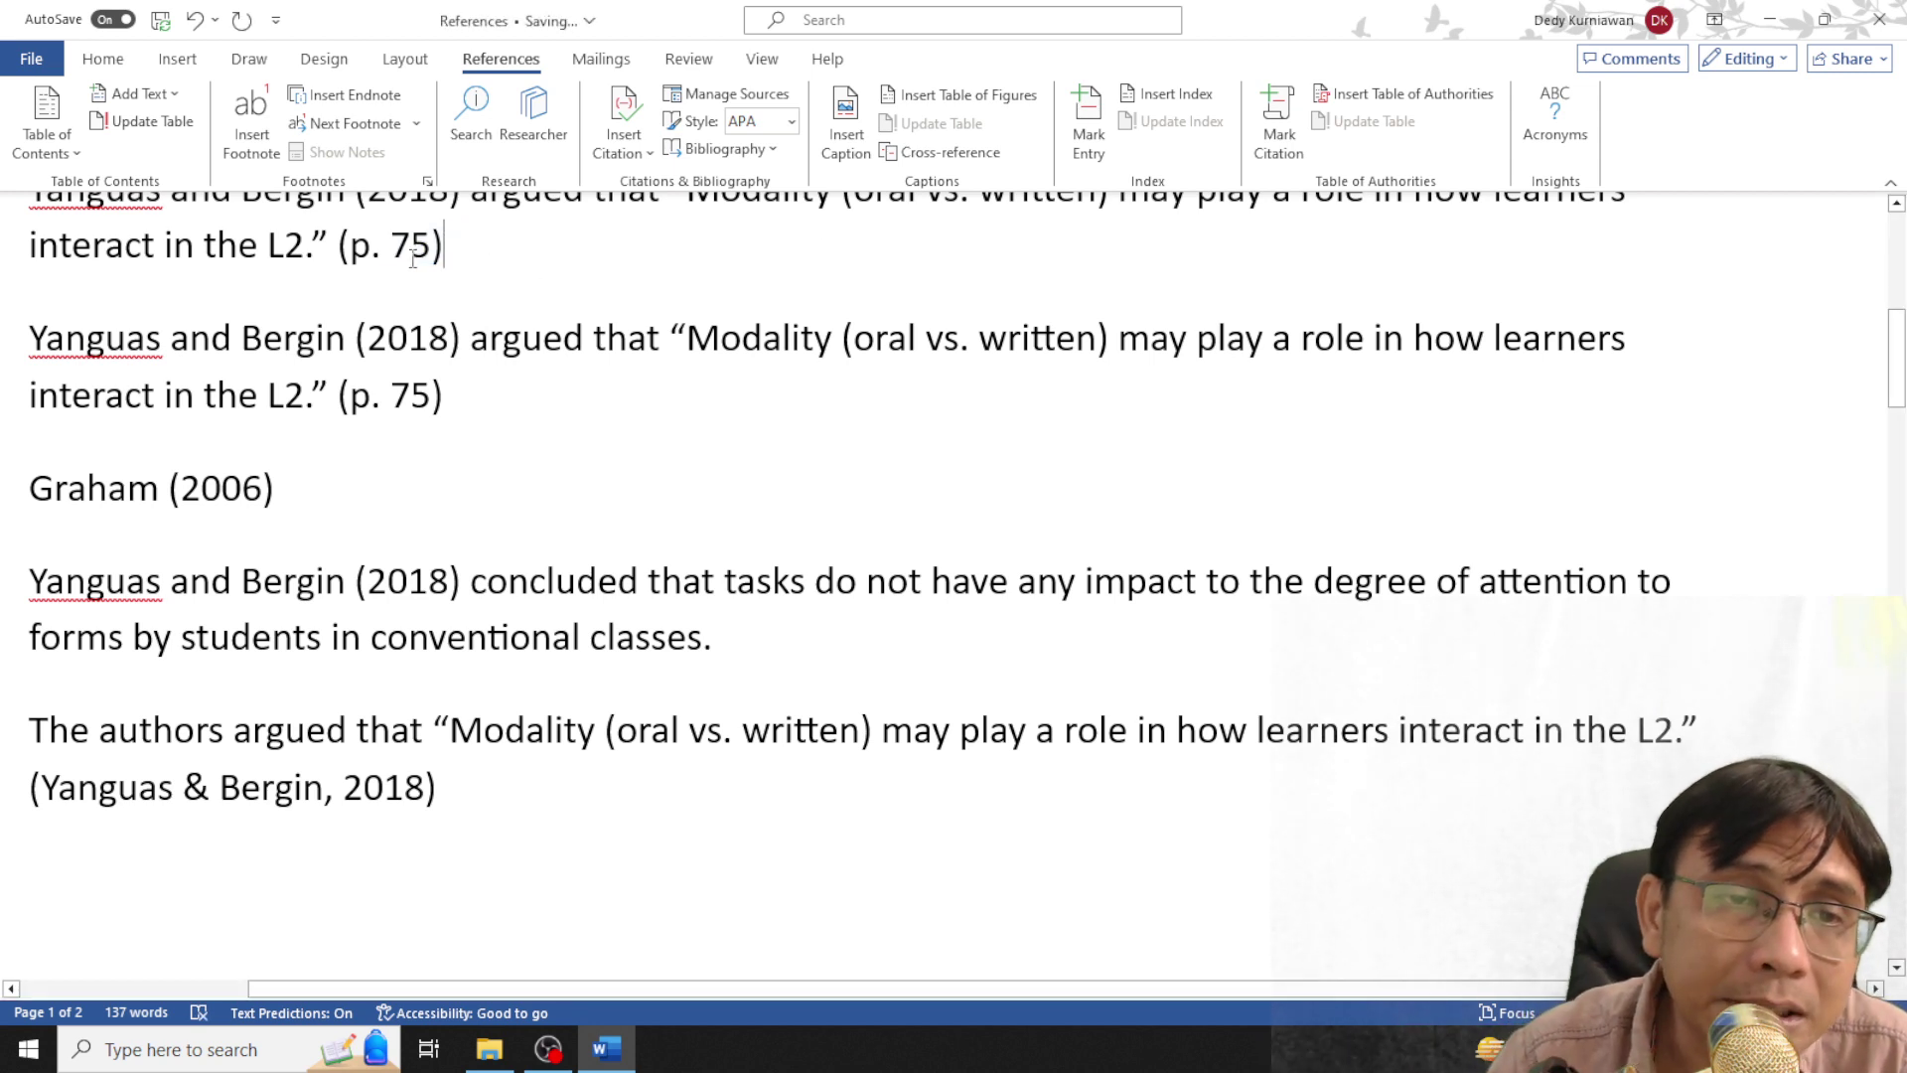
pyautogui.click(405, 394)
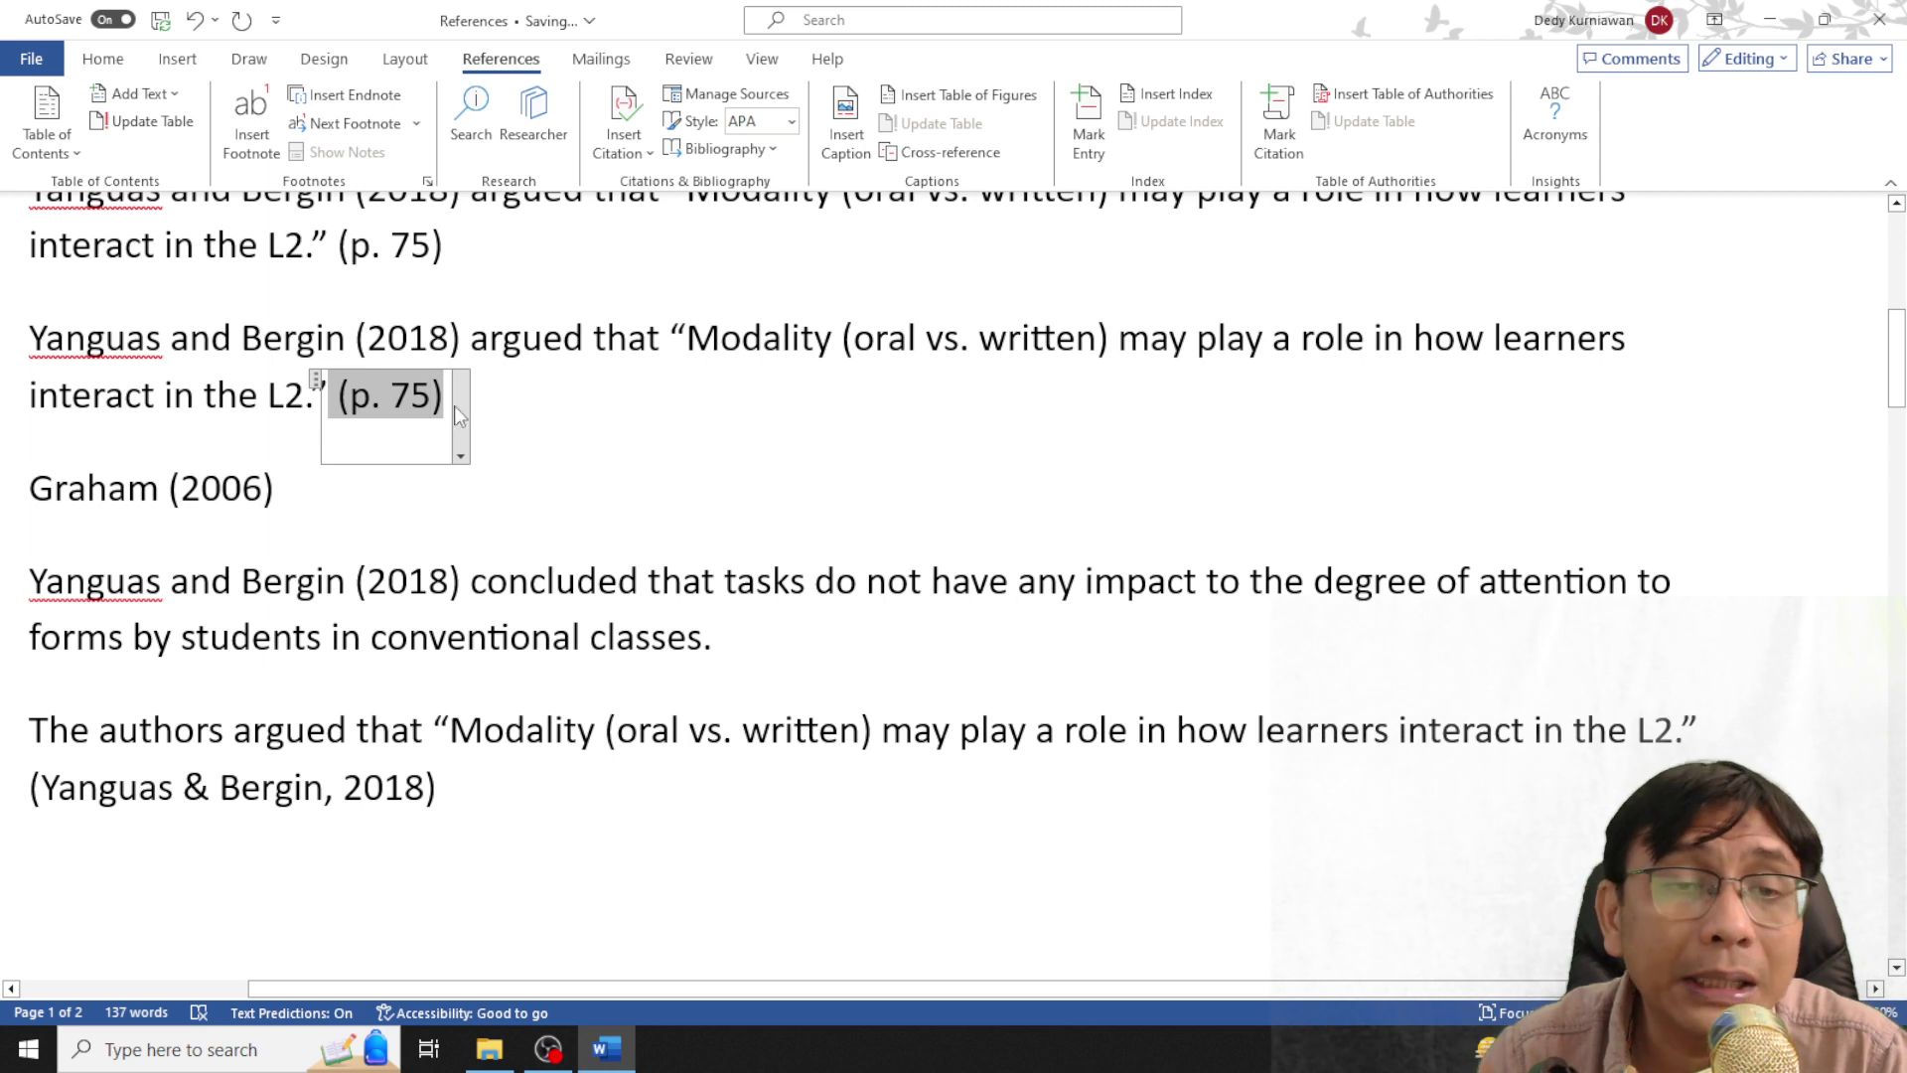
pyautogui.click(606, 437)
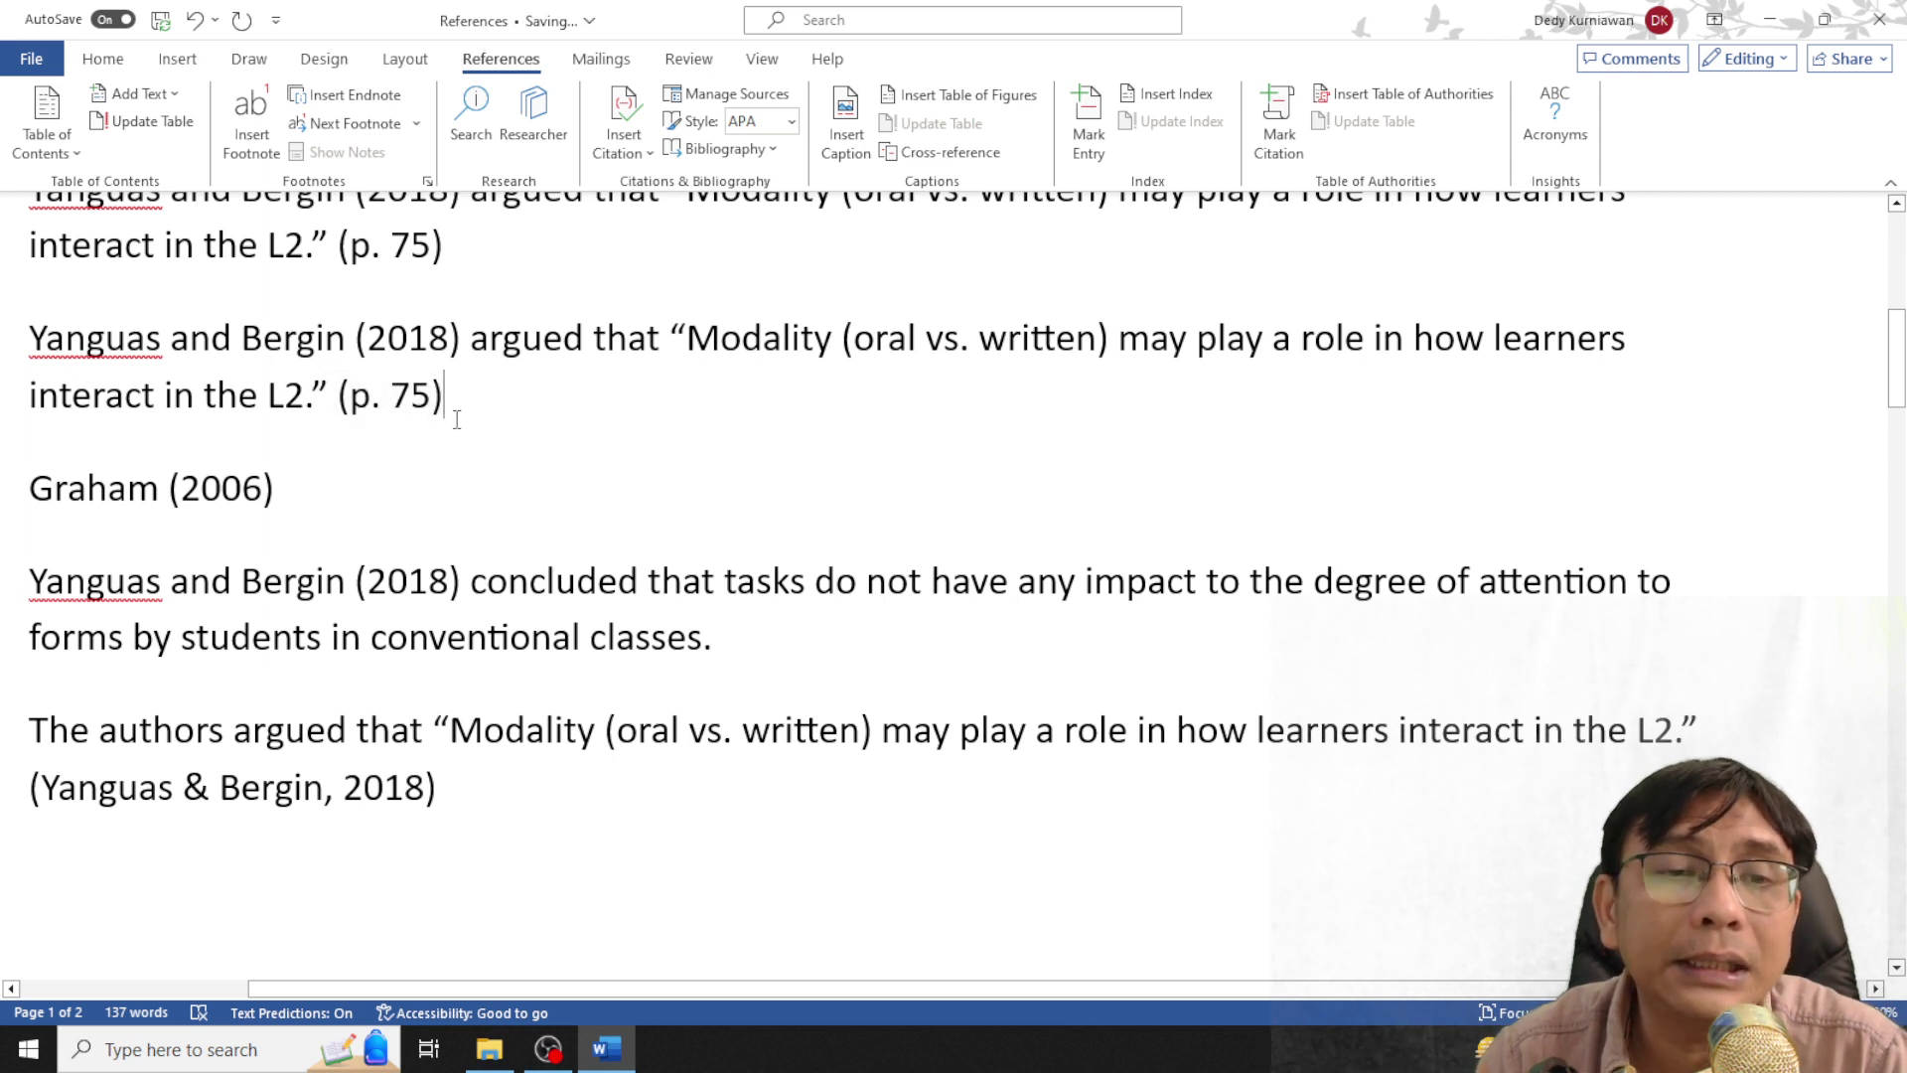
pyautogui.click(420, 412)
pyautogui.click(457, 425)
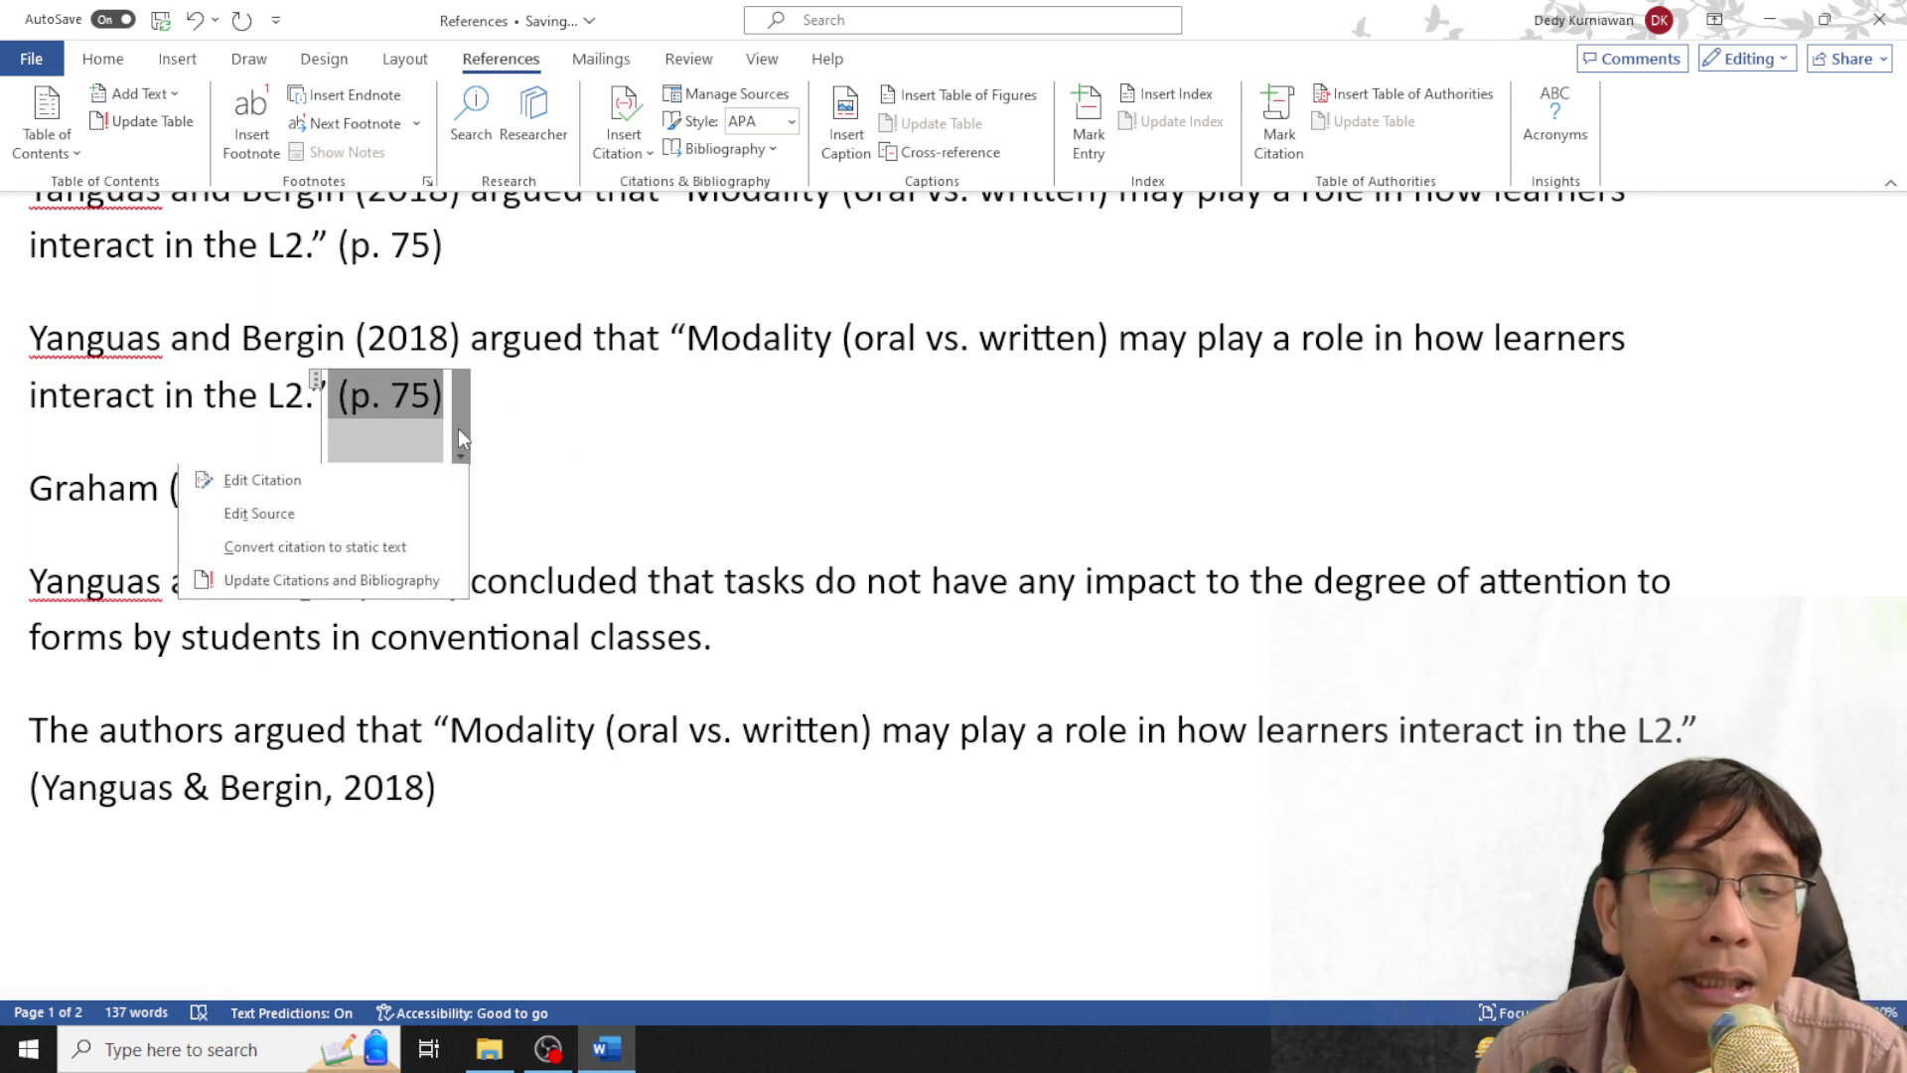
pyautogui.click(359, 516)
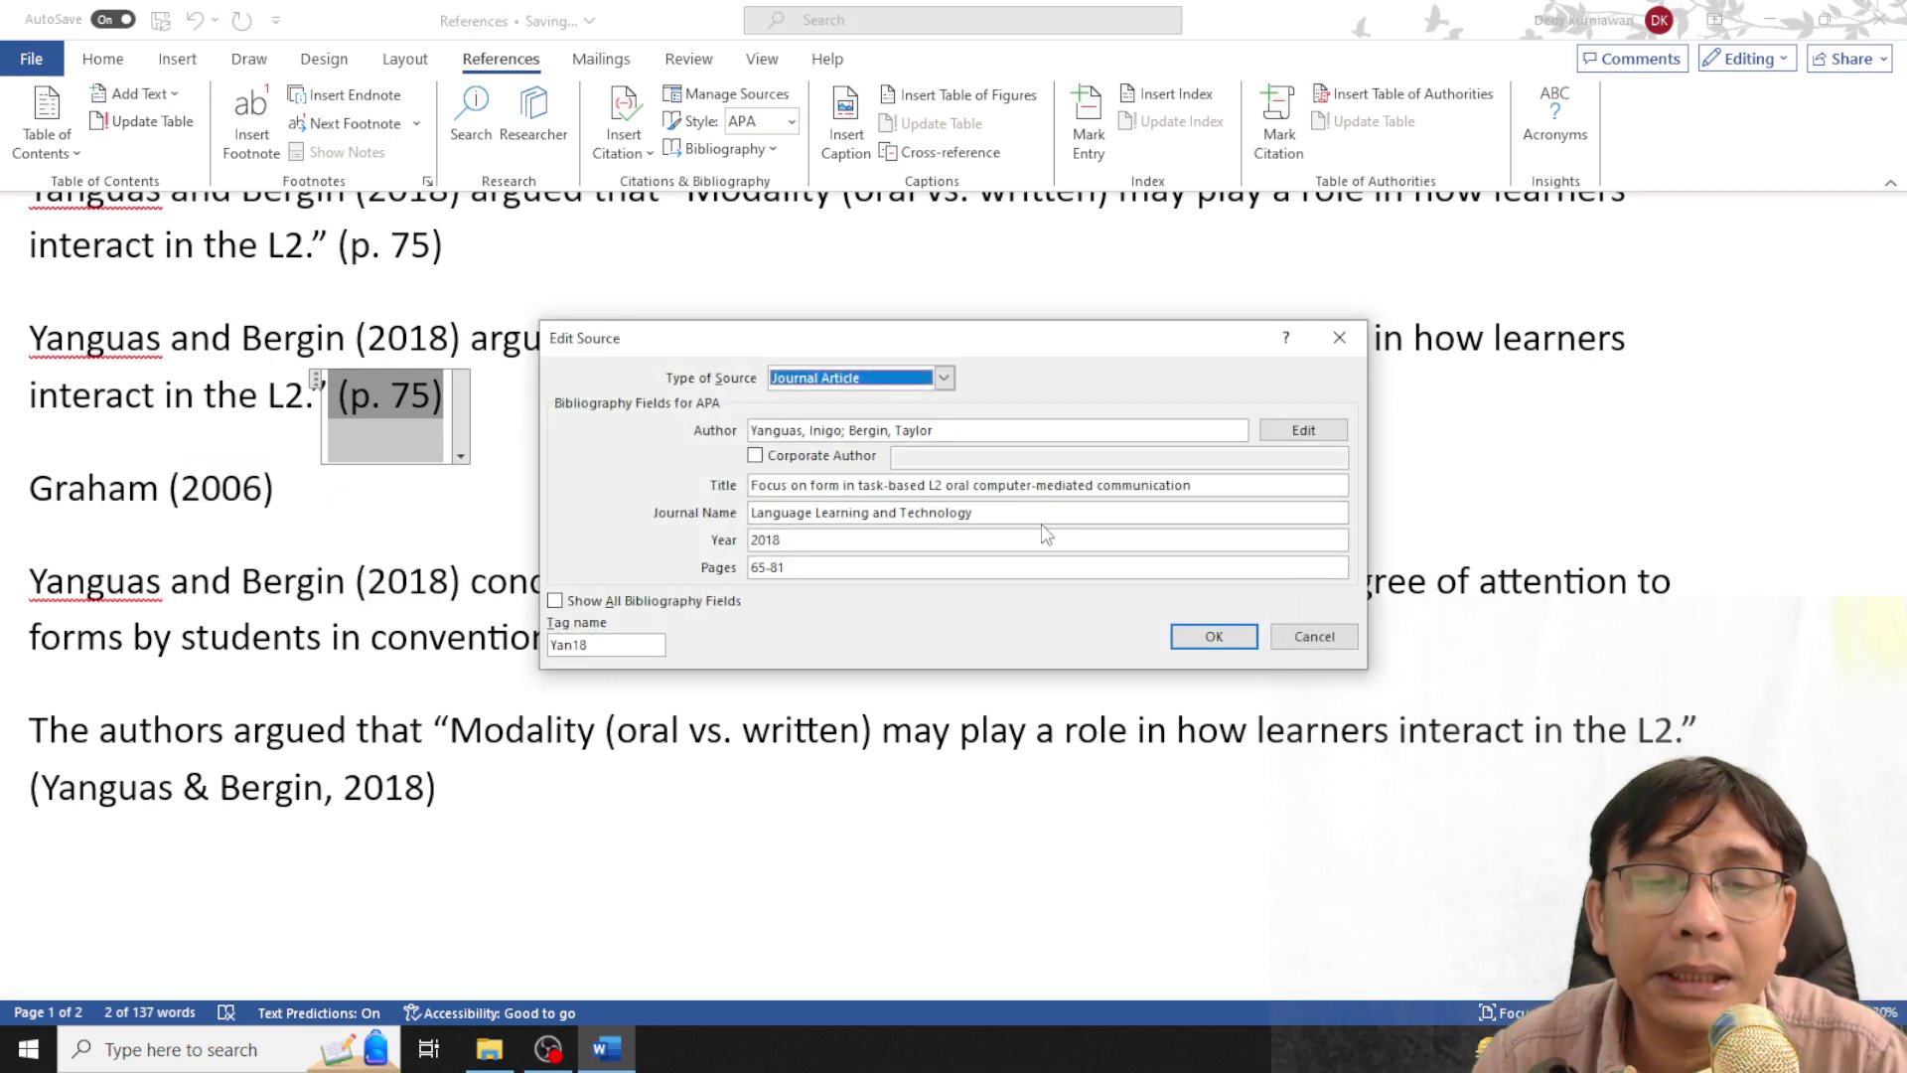
pyautogui.click(1311, 635)
pyautogui.click(461, 449)
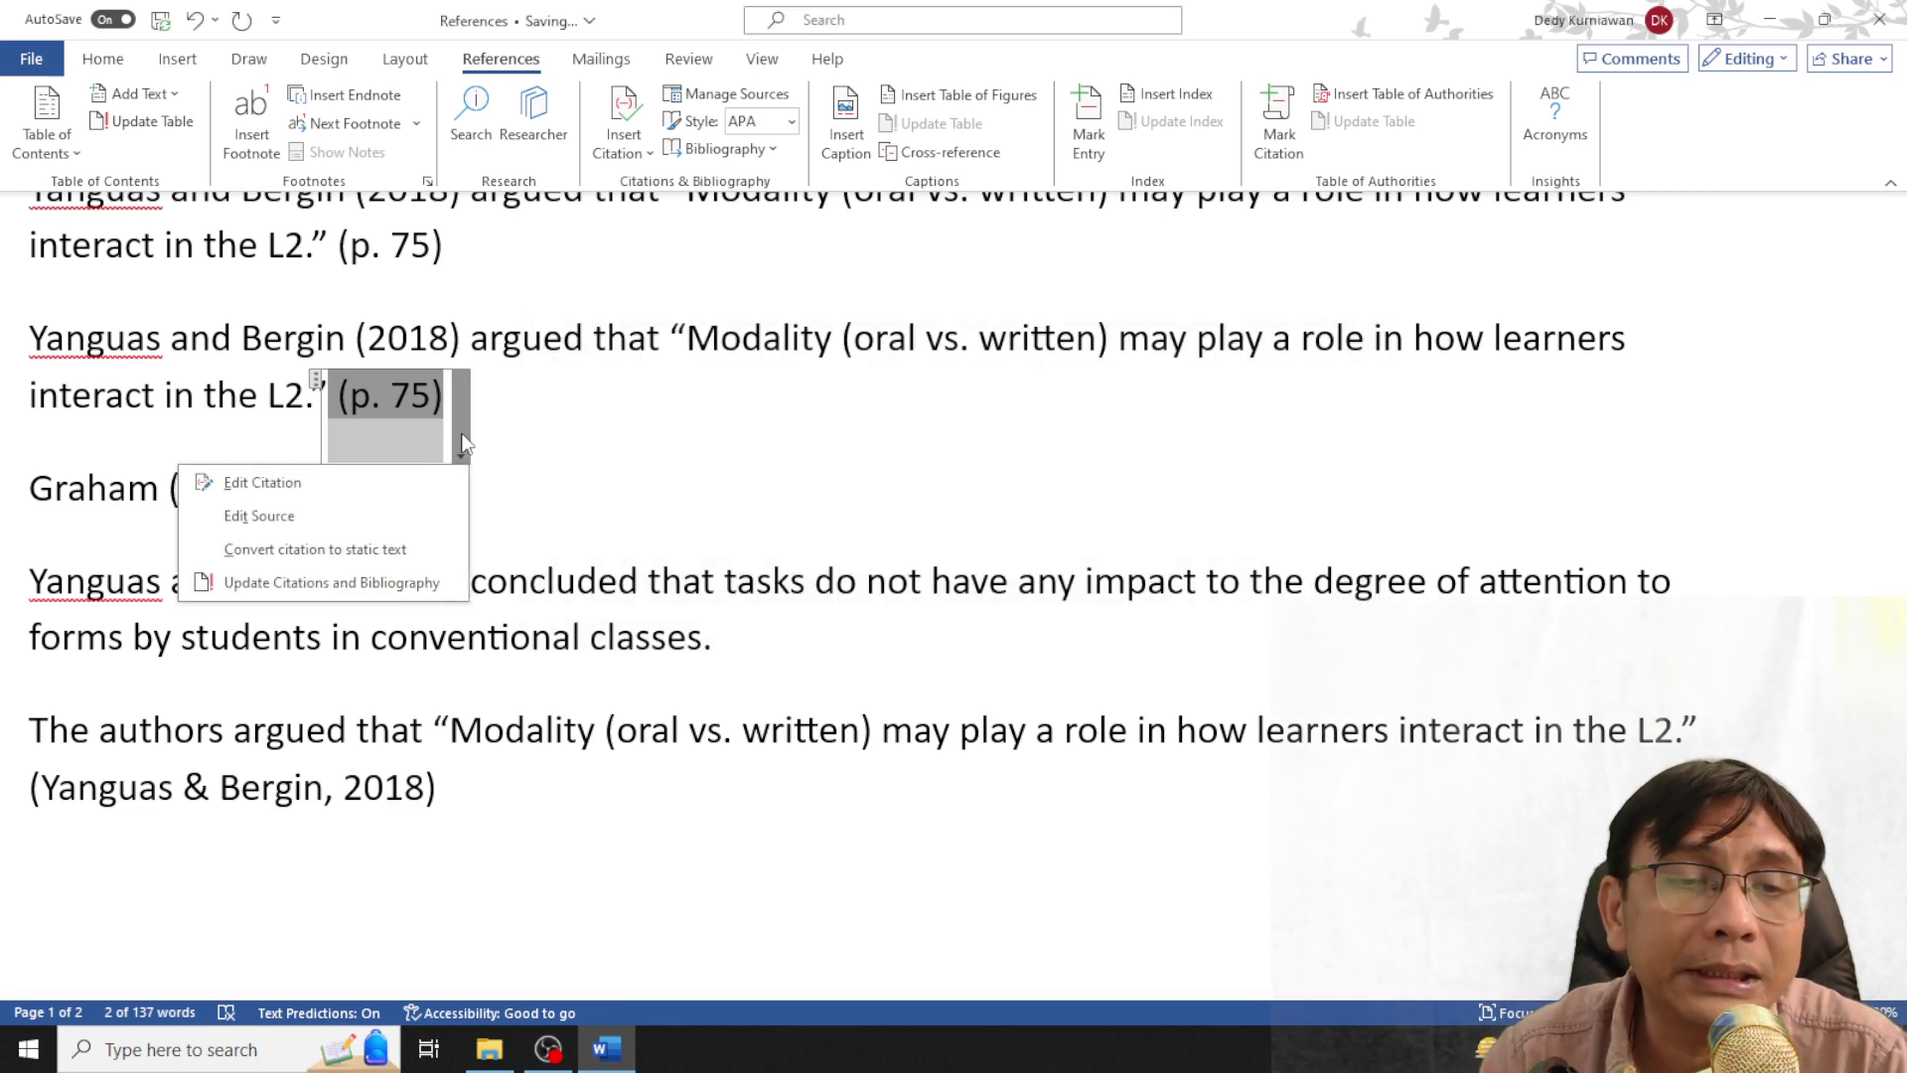
pyautogui.click(570, 418)
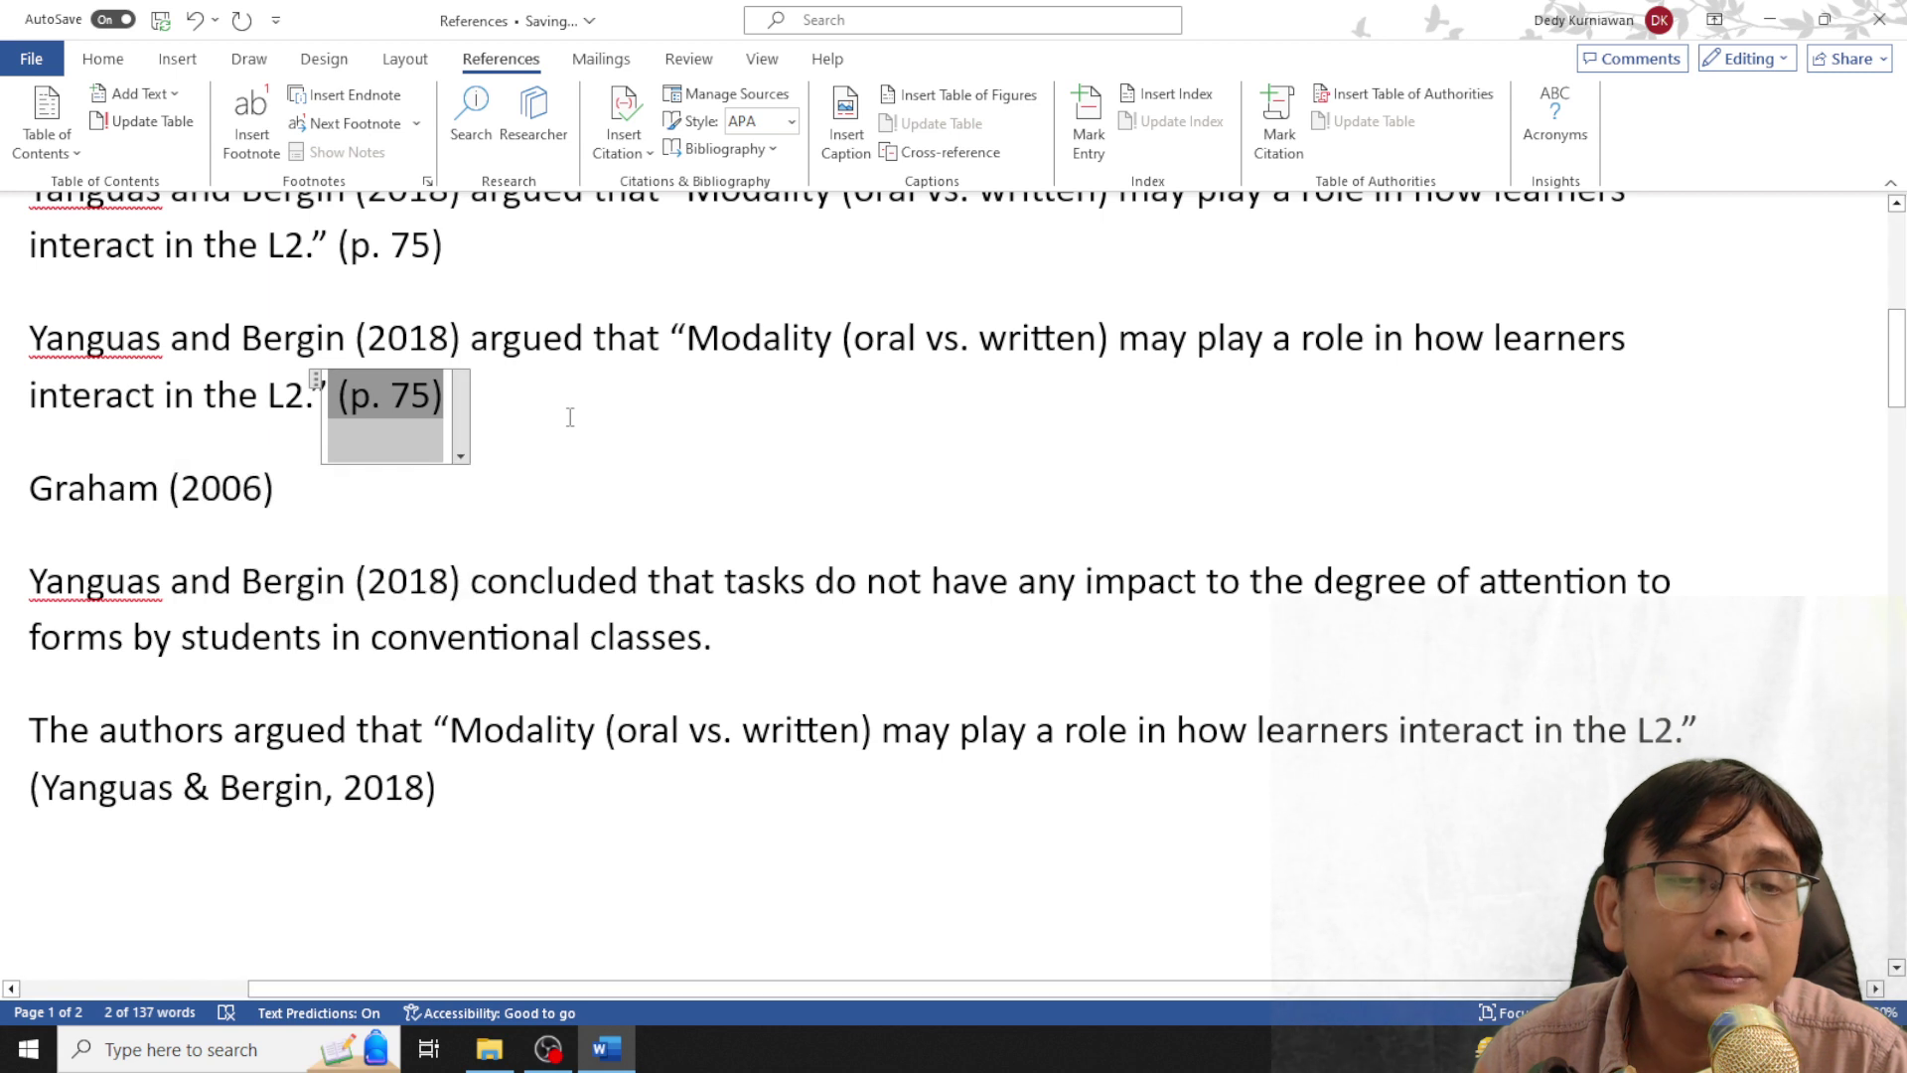
pyautogui.click(581, 400)
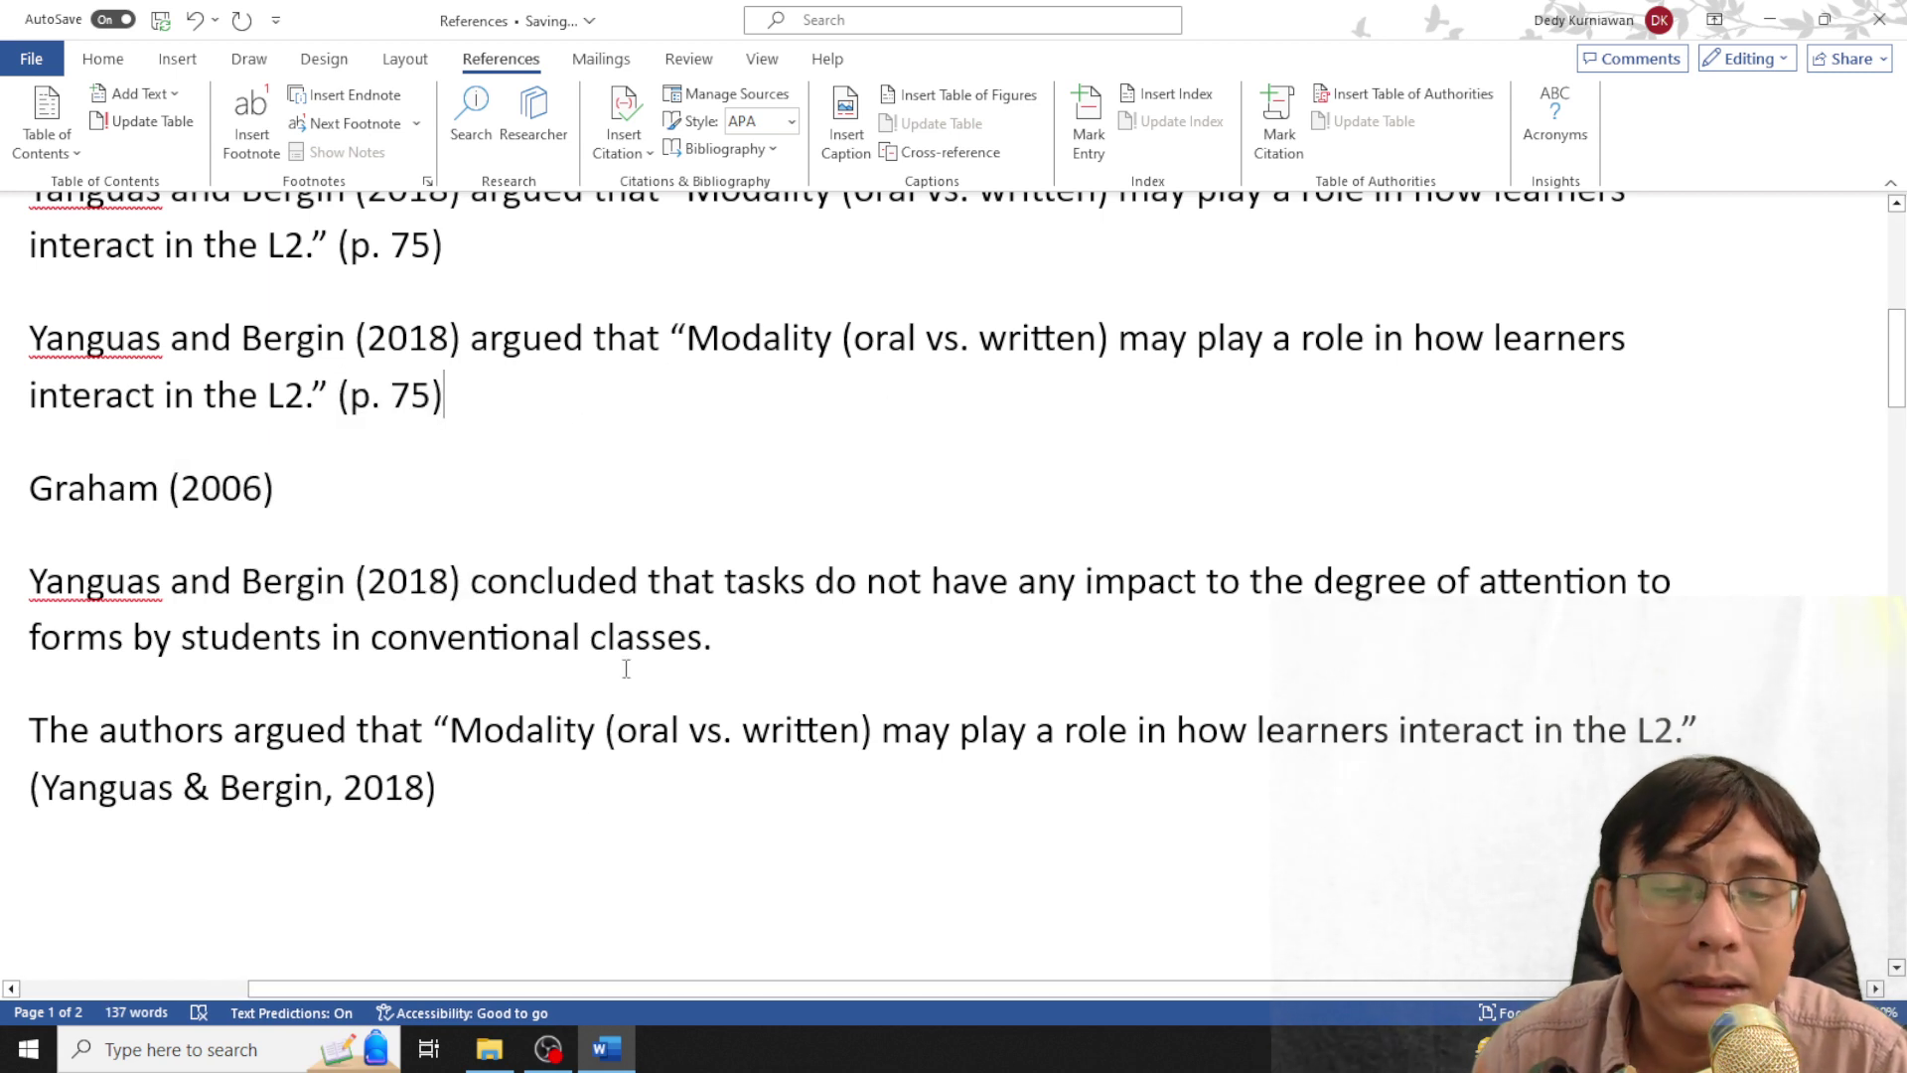